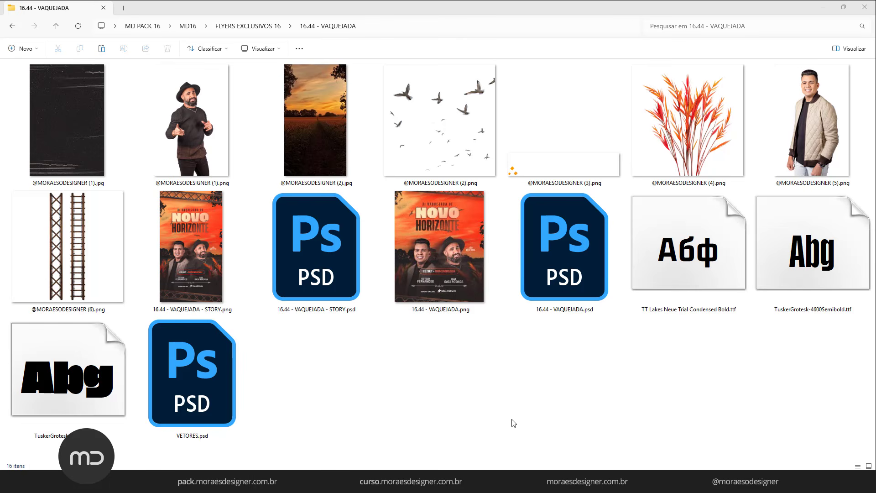
pyautogui.doubleClick(63, 274)
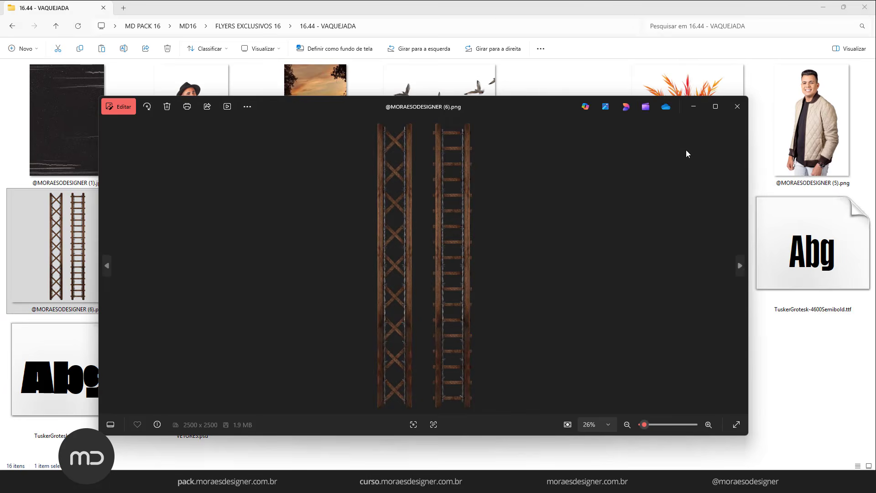
pyautogui.click(710, 106)
pyautogui.scroll(3, 515, 251)
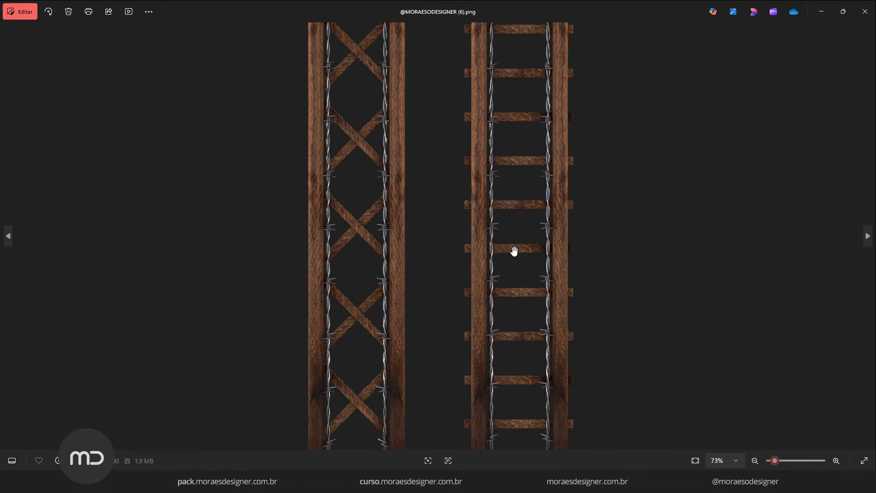
pyautogui.scroll(-3, 514, 250)
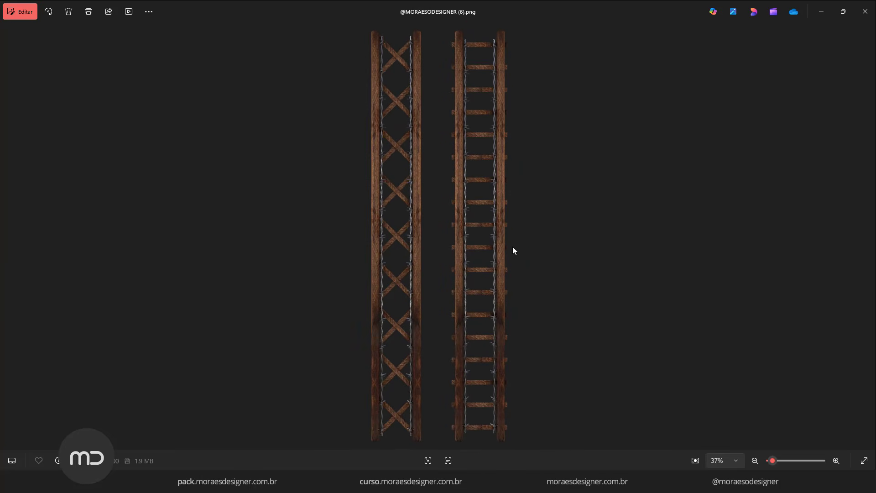
pyautogui.click(865, 11)
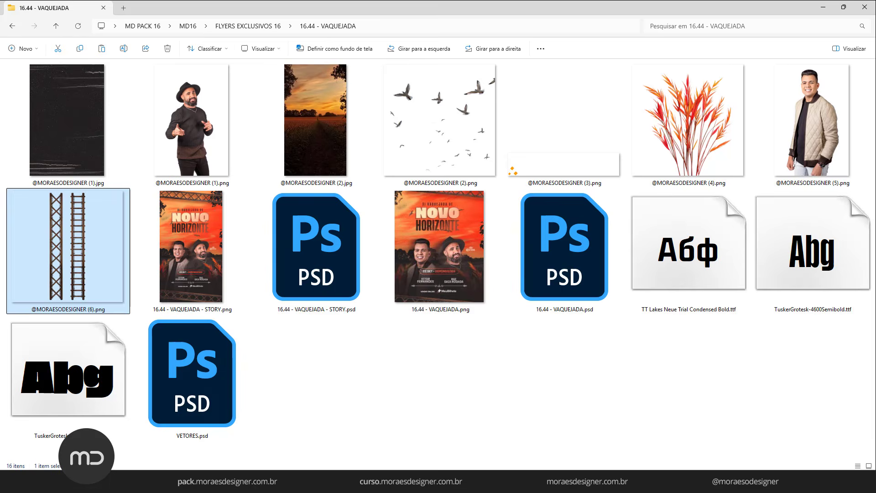
# Step: Switch to Photoshop and create a 1080 x 1350 px document at 100 pixels/cm in RGB with a white background
pyautogui.click(470, 482)
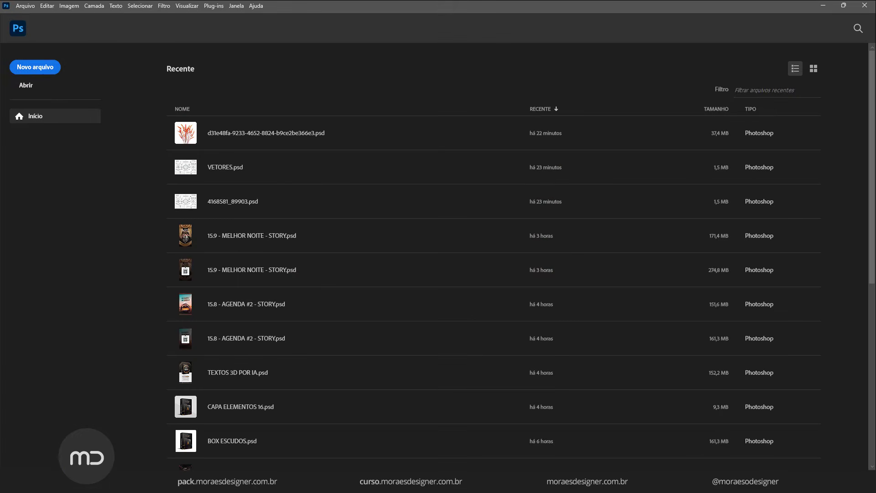
pyautogui.click(41, 70)
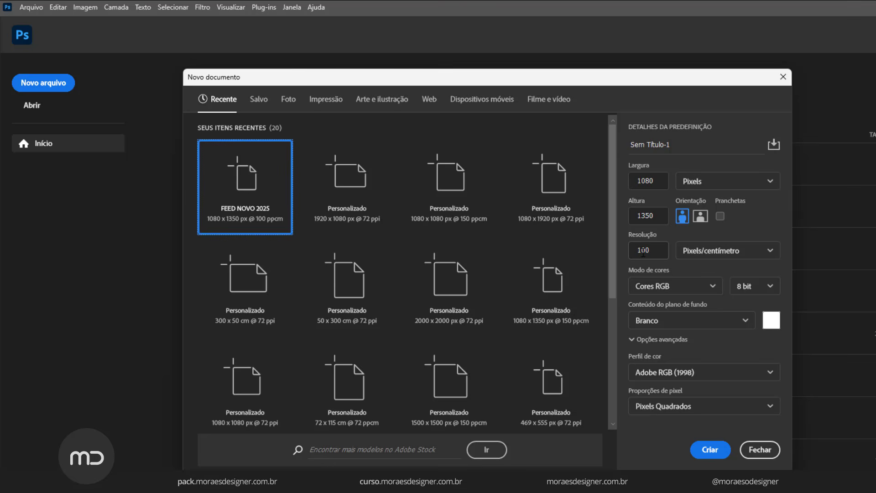
pyautogui.click(711, 450)
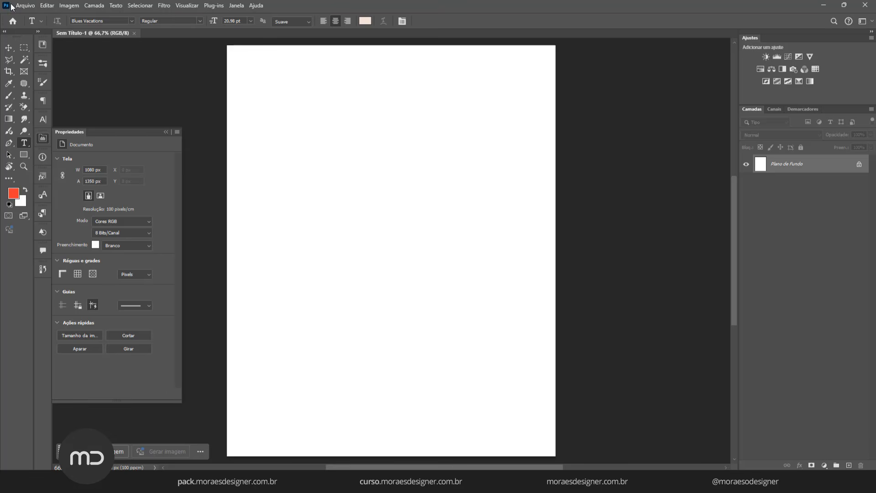
pyautogui.click(26, 8)
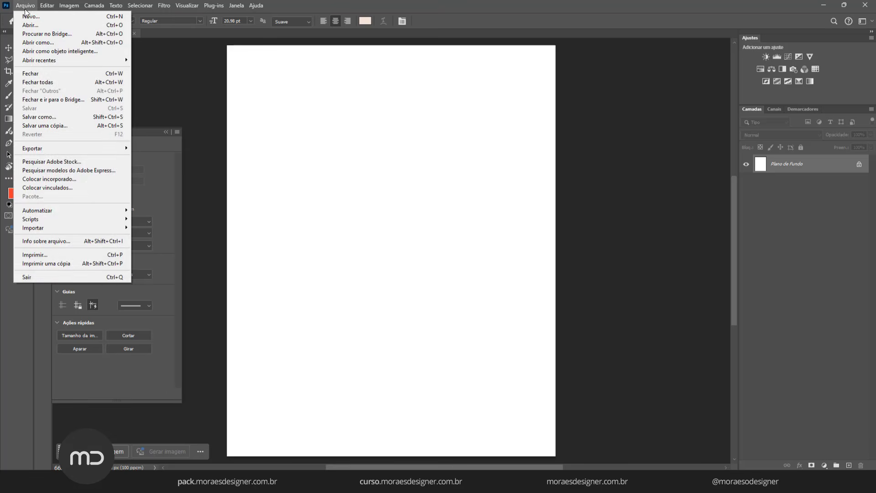
pyautogui.click(46, 180)
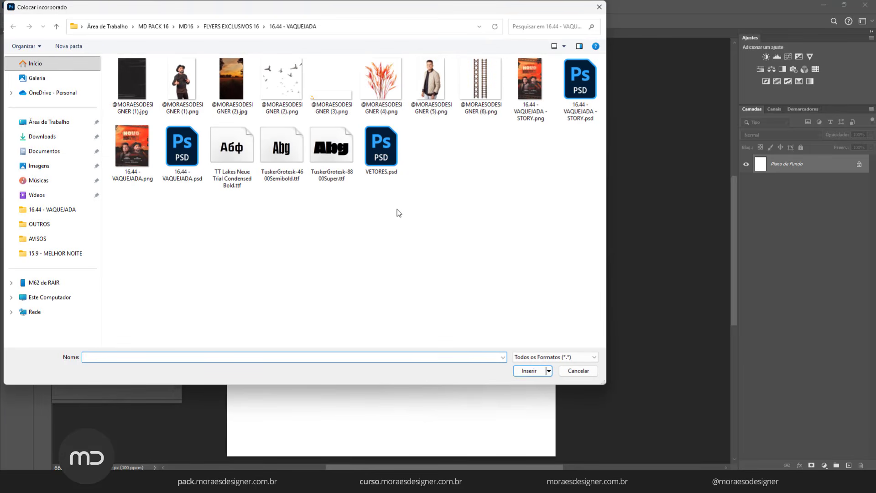
pyautogui.doubleClick(243, 92)
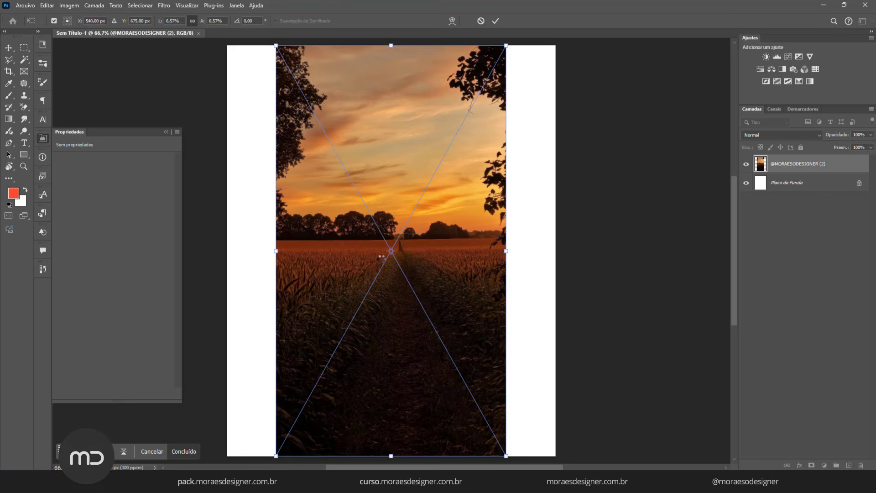
pyautogui.scroll(-2, 443, 176)
pyautogui.moveTo(464, 115); pyautogui.dragTo(547, 89)
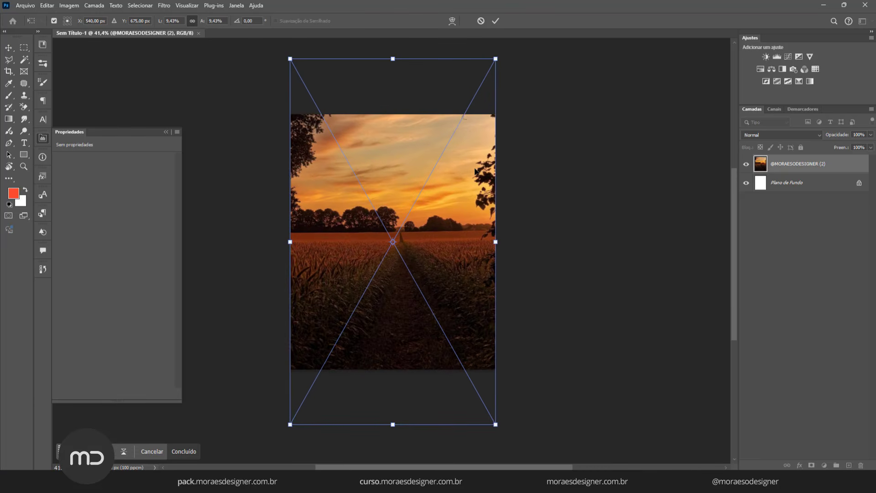
pyautogui.moveTo(476, 171); pyautogui.dragTo(476, 192)
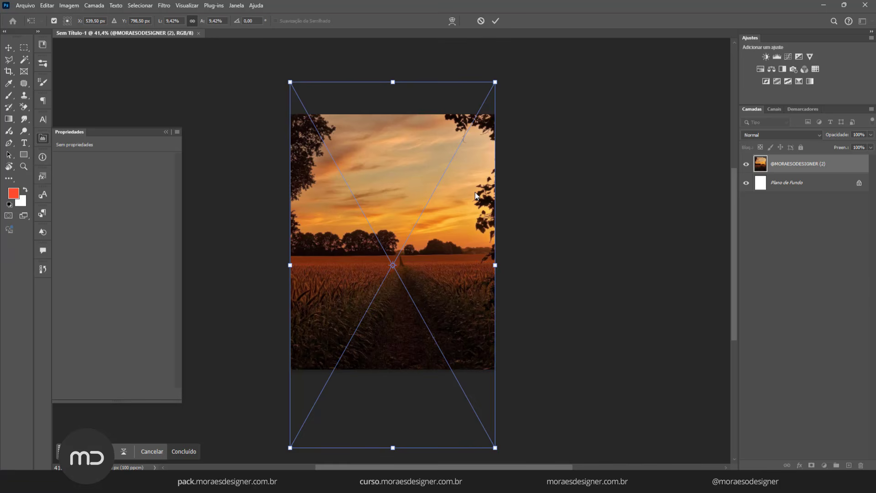
pyautogui.click(500, 20)
# Step: Enlarge the sunset image layer to about 10.31% and reposition it slightly left and down on the canvas
pyautogui.press('t')
pyautogui.hotkey('ctrl', '+')
pyautogui.hotkey('ctrl', '+')
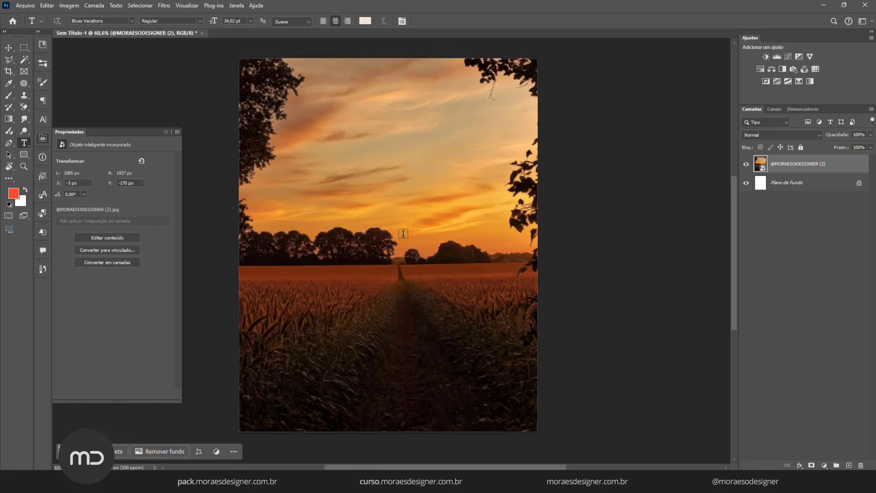
pyautogui.scroll(2, 402, 223)
pyautogui.hscroll(-2, 402, 223)
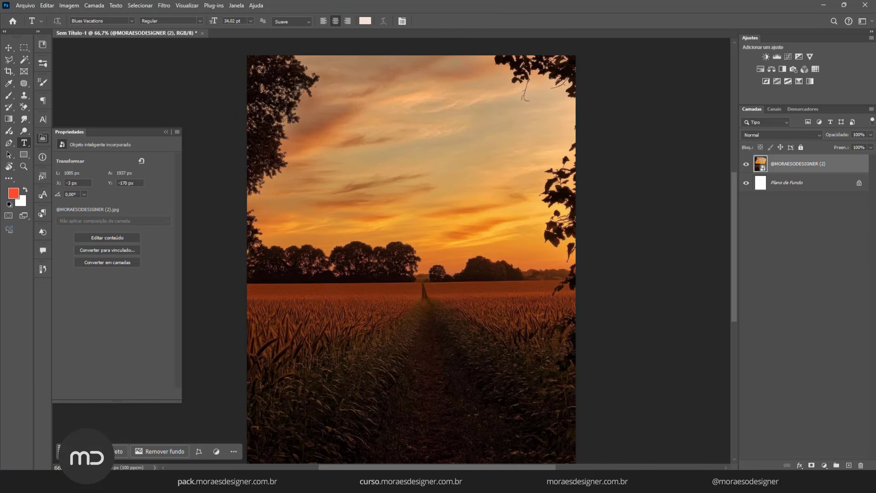
pyautogui.press('v')
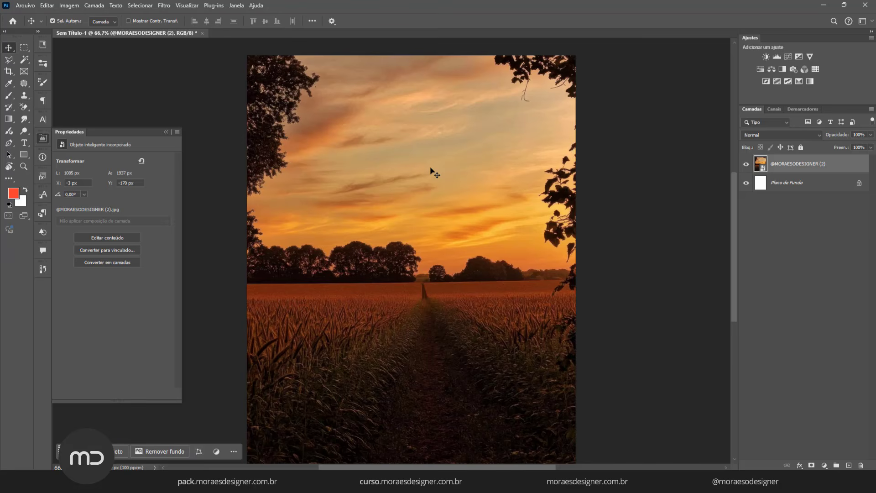
pyautogui.hotkey('ctrl', 't')
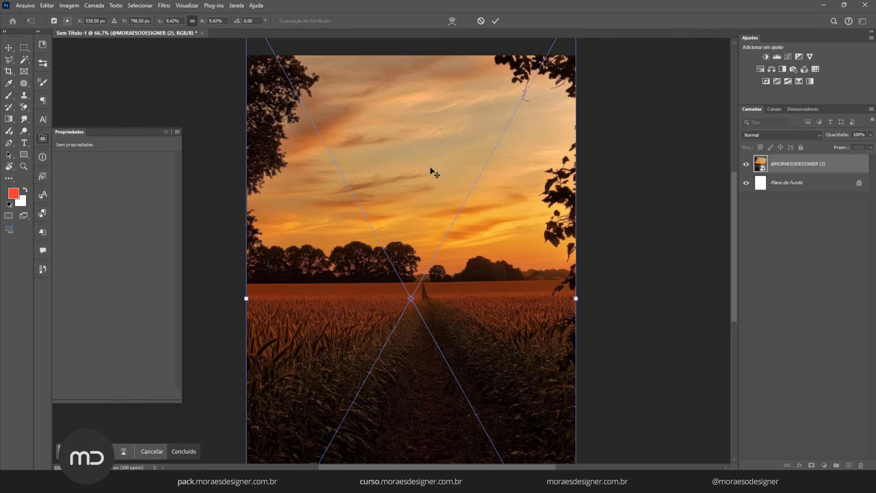
pyautogui.hotkey('ctrl', '0')
pyautogui.moveTo(513, 76); pyautogui.dragTo(532, 66)
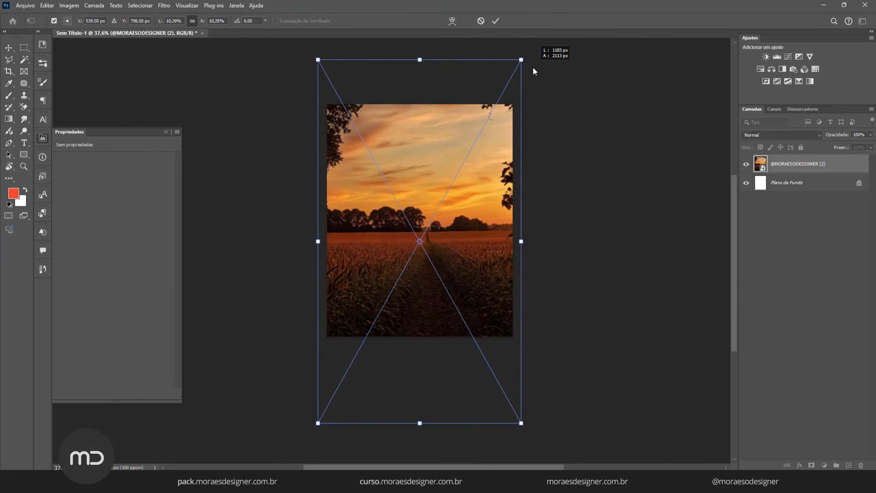
pyautogui.moveTo(506, 93); pyautogui.dragTo(499, 98)
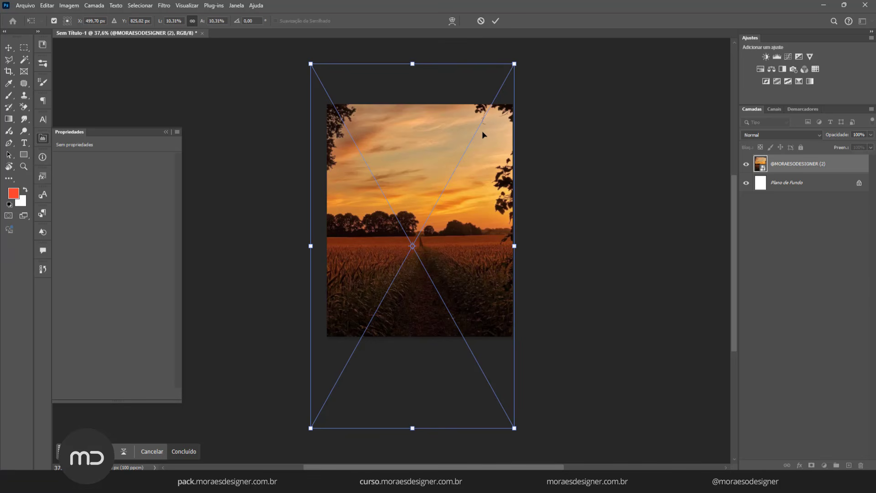
pyautogui.click(495, 20)
# Step: Add a Gradient Map adjustment above the sunset image and set its starting colour stop to near-black 1e1919
pyautogui.scroll(3, 429, 219)
pyautogui.moveTo(429, 195); pyautogui.dragTo(429, 232)
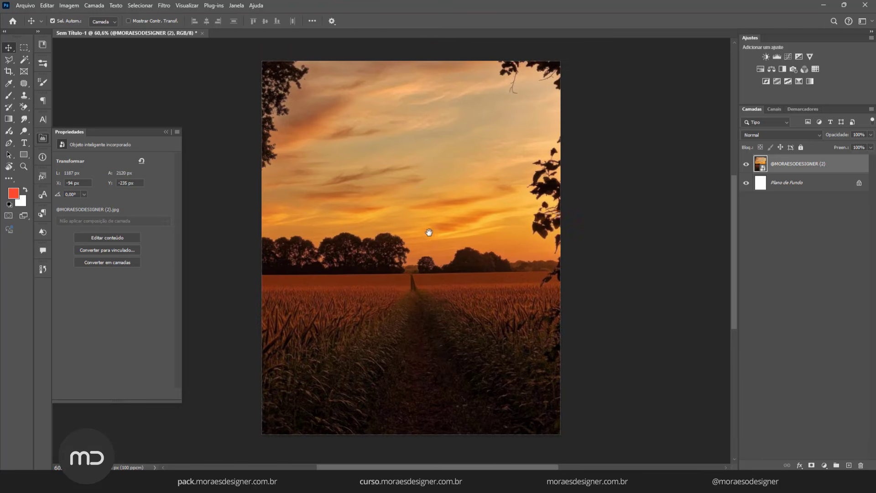
pyautogui.scroll(1, 429, 233)
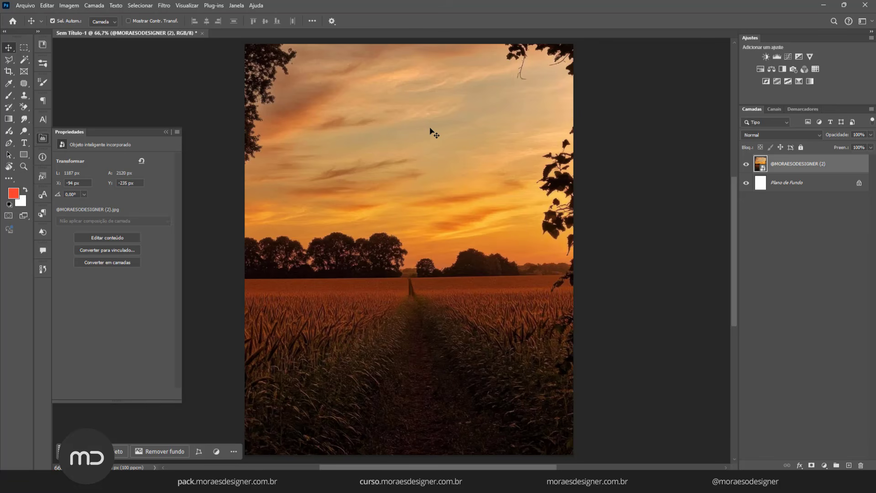
pyautogui.click(810, 84)
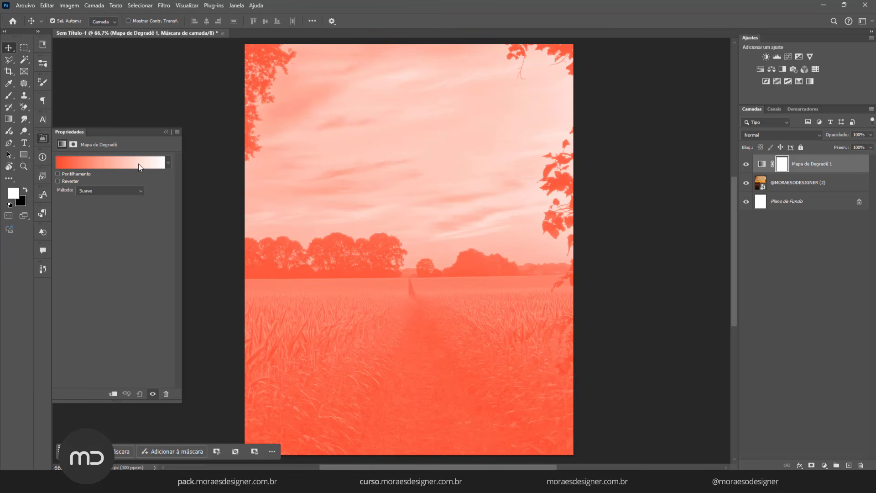
pyautogui.click(108, 164)
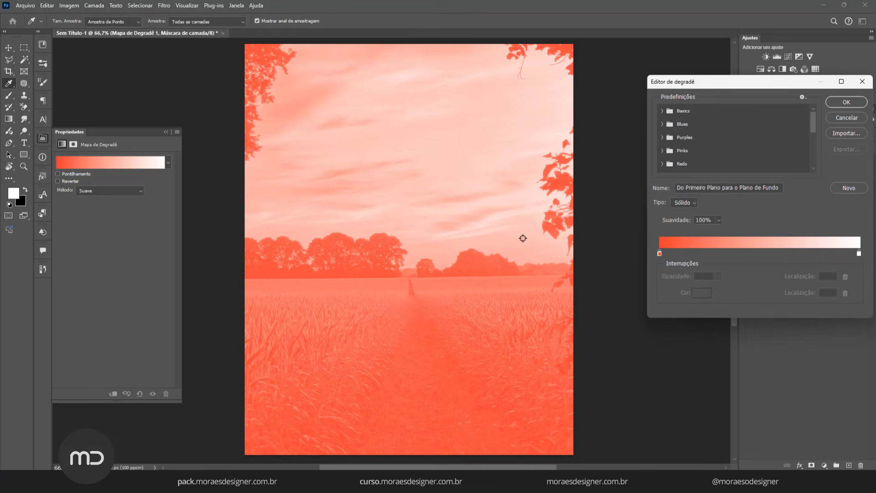
pyautogui.click(659, 254)
pyautogui.click(701, 292)
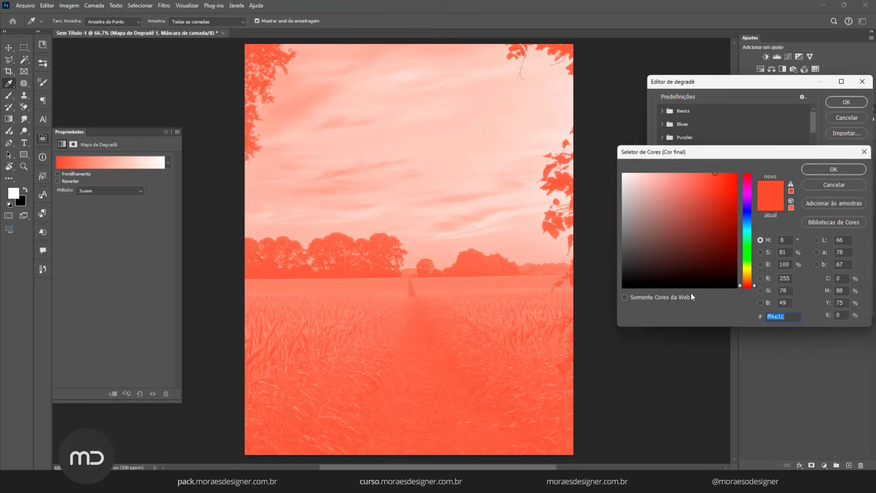
pyautogui.moveTo(646, 259); pyautogui.dragTo(642, 275)
pyautogui.click(815, 171)
# Step: Add a colour stop near the middle of the gradient and colour it tan bb9b67
pyautogui.click(764, 254)
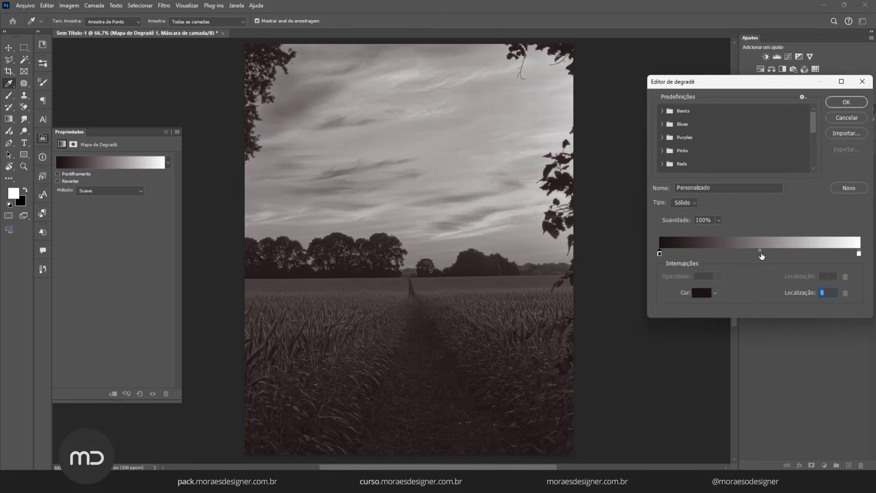
pyautogui.click(703, 293)
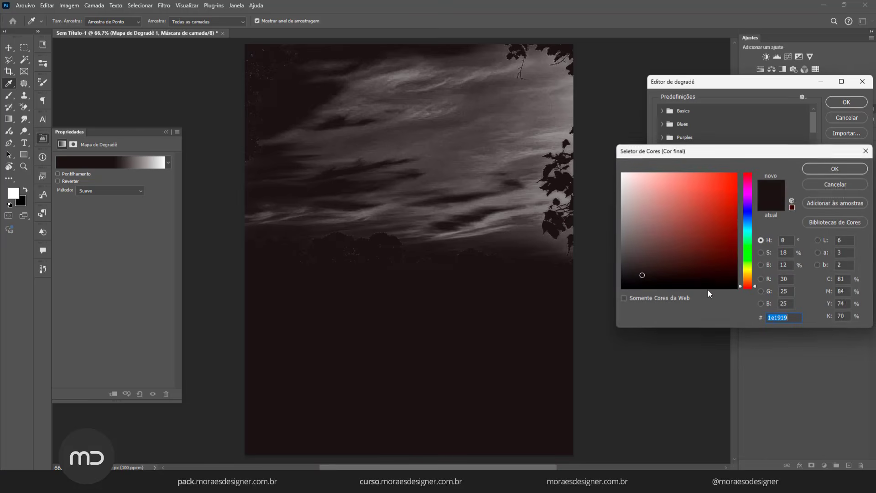
pyautogui.click(747, 273)
pyautogui.click(696, 189)
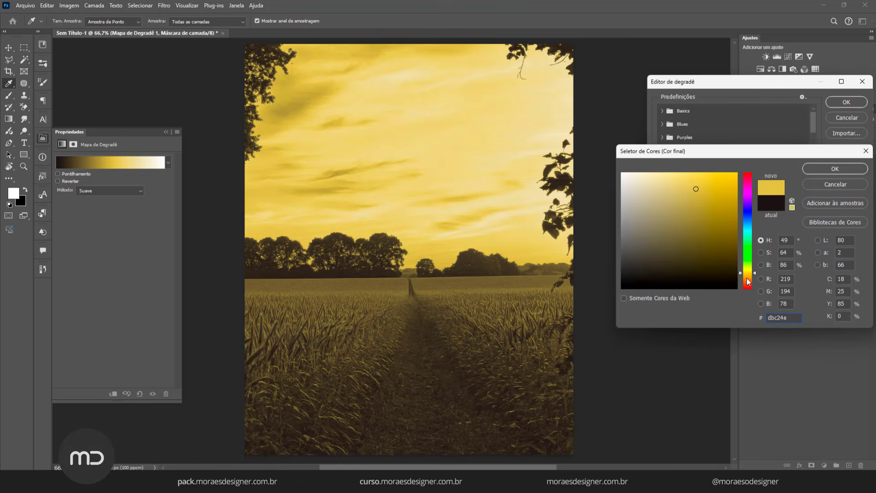
pyautogui.click(748, 277)
pyautogui.click(674, 204)
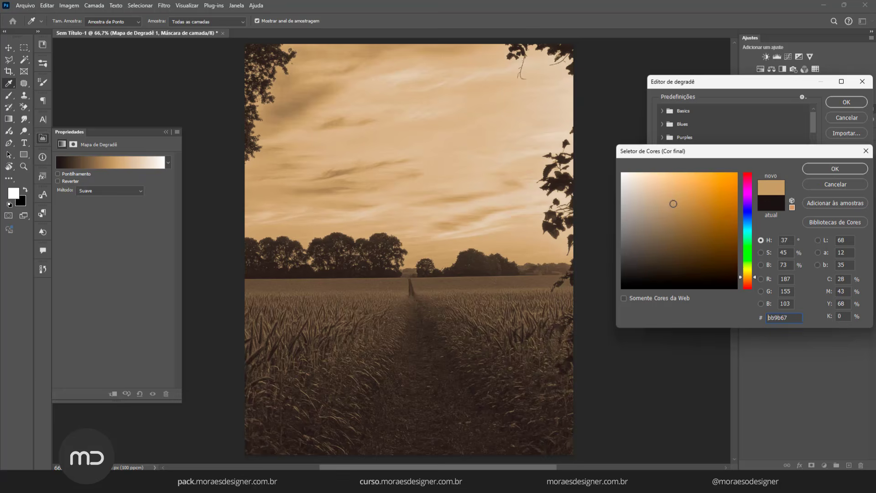
pyautogui.click(843, 169)
# Step: Set the gradient's final colour stop to orange-red d44310
pyautogui.click(858, 254)
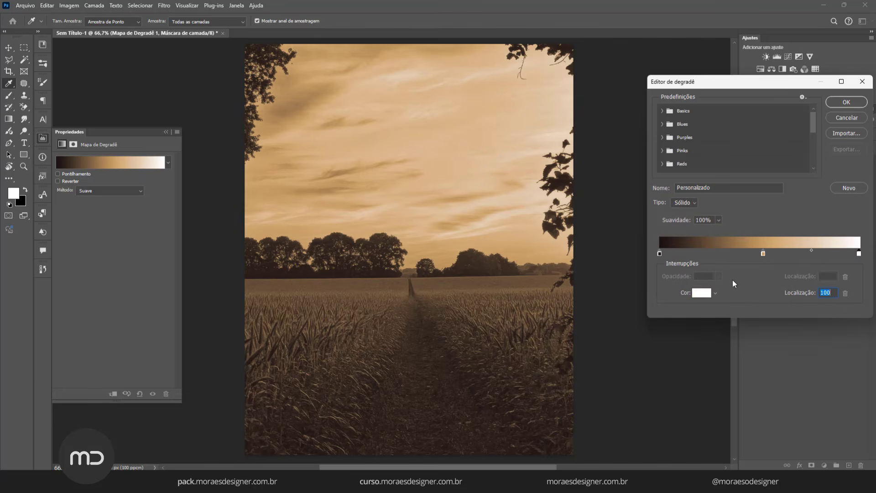
pyautogui.click(702, 292)
pyautogui.click(729, 205)
pyautogui.click(730, 185)
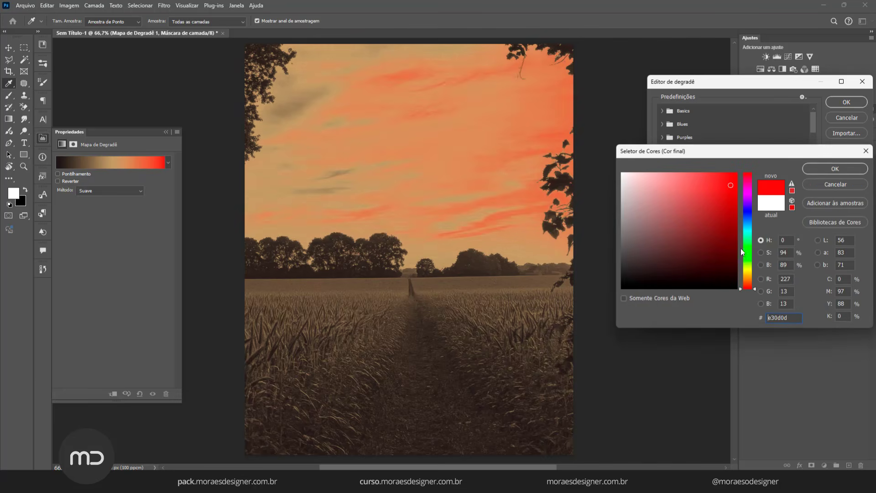
pyautogui.click(749, 283)
pyautogui.click(729, 195)
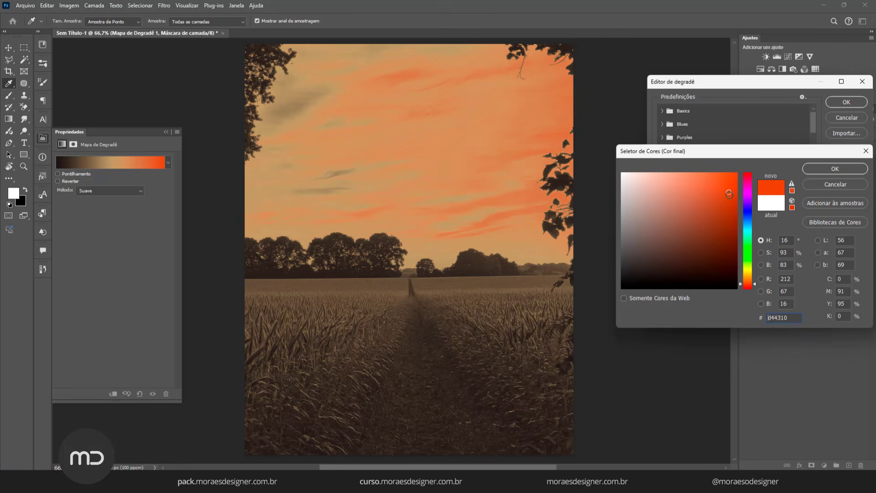
pyautogui.click(810, 169)
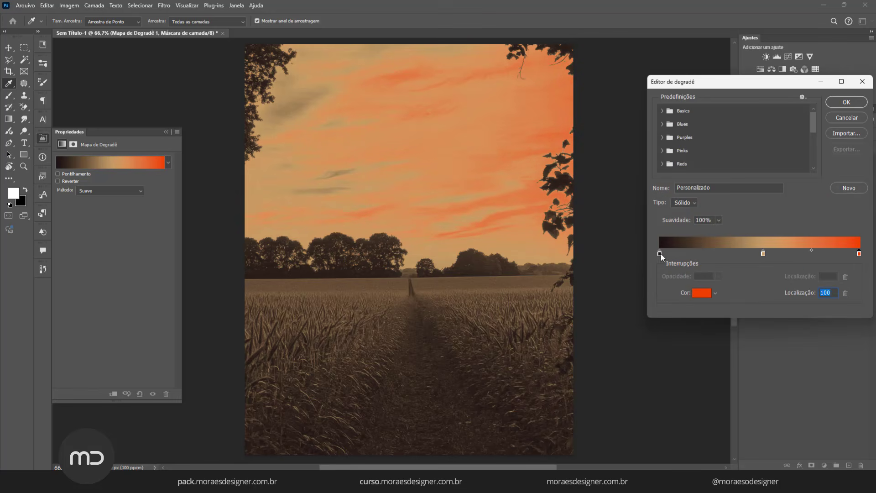
# Step: Rearrange the gradient stops with near-black at 22%, orange-red near the middle and tan toward the bright end, and apply the gradient
pyautogui.moveTo(661, 254); pyautogui.dragTo(696, 254)
pyautogui.moveTo(859, 254); pyautogui.dragTo(817, 257)
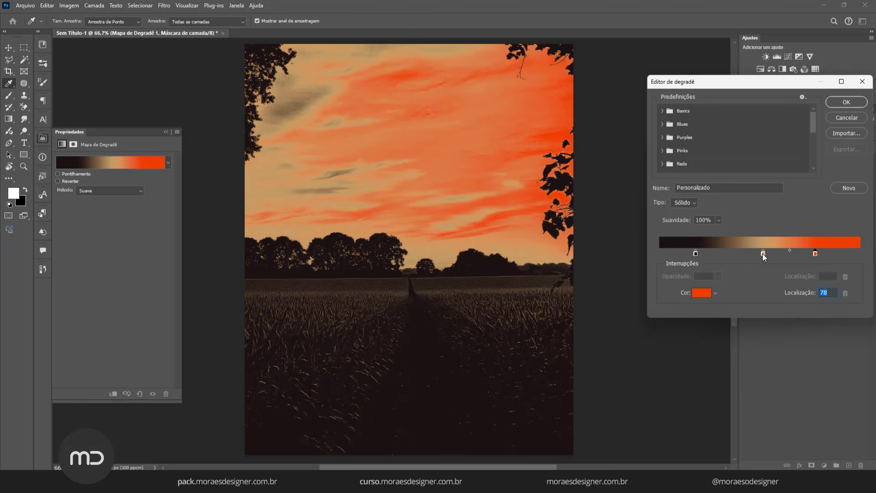
pyautogui.moveTo(763, 254)
pyautogui.mouseDown()
pyautogui.moveTo(834, 256)
pyautogui.moveTo(772, 257)
pyautogui.mouseUp()
pyautogui.moveTo(698, 257); pyautogui.dragTo(703, 257)
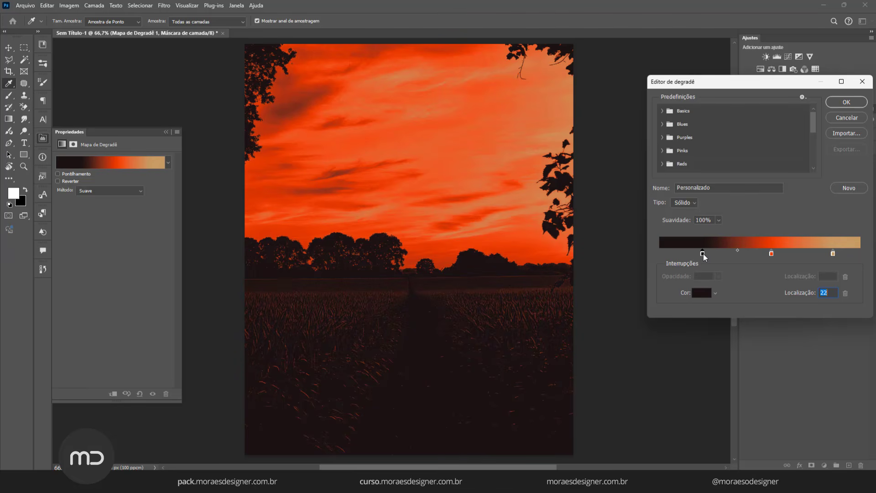
pyautogui.click(859, 103)
# Step: Try the Gradient Map with its colours reversed, and turn the reversal off again
pyautogui.click(58, 181)
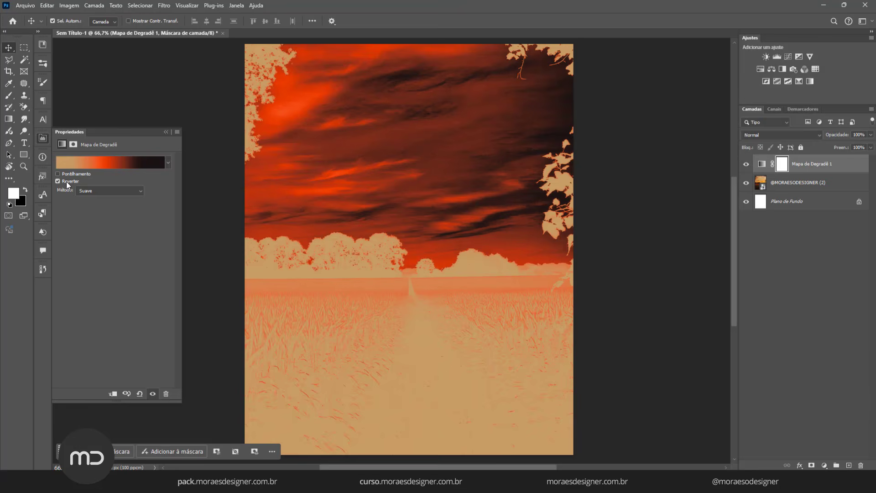
pyautogui.click(67, 185)
# Step: Reopen the Gradient Map's gradient and reorder its stops to near-black at 14%, tan at 42% and orange-red at 63%
pyautogui.click(104, 164)
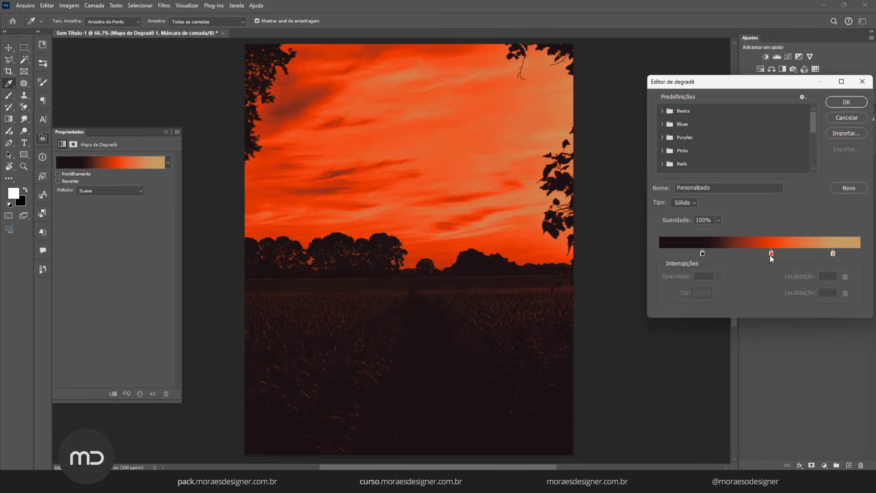
pyautogui.moveTo(772, 254)
pyautogui.mouseDown()
pyautogui.moveTo(848, 254)
pyautogui.moveTo(789, 254)
pyautogui.mouseUp()
pyautogui.moveTo(848, 253); pyautogui.dragTo(710, 254)
pyautogui.moveTo(825, 254); pyautogui.dragTo(805, 253)
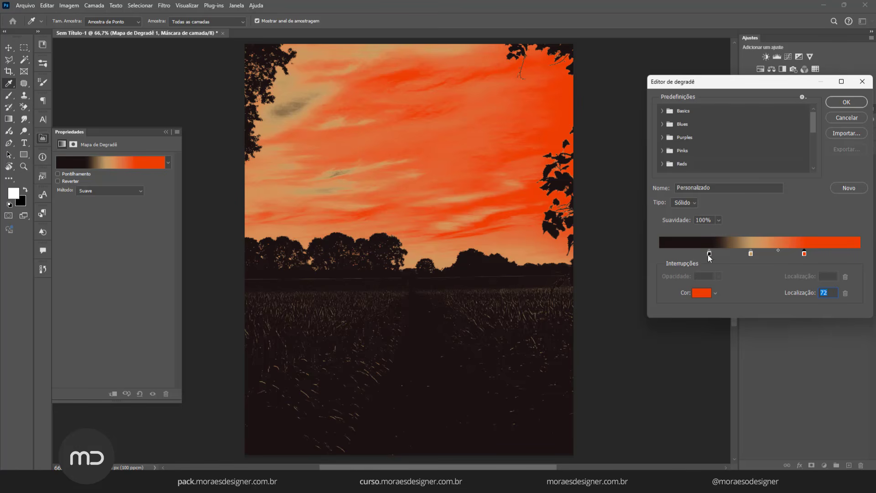
pyautogui.moveTo(709, 255); pyautogui.dragTo(687, 255)
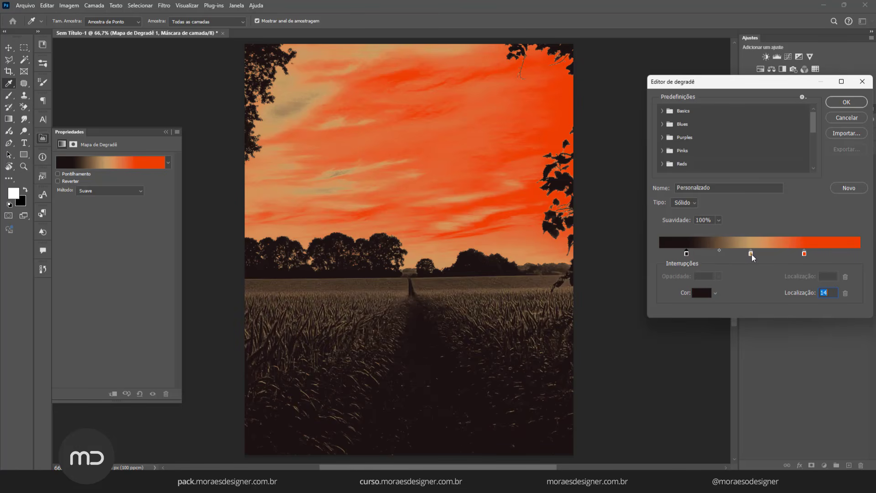
pyautogui.moveTo(751, 254); pyautogui.dragTo(743, 254)
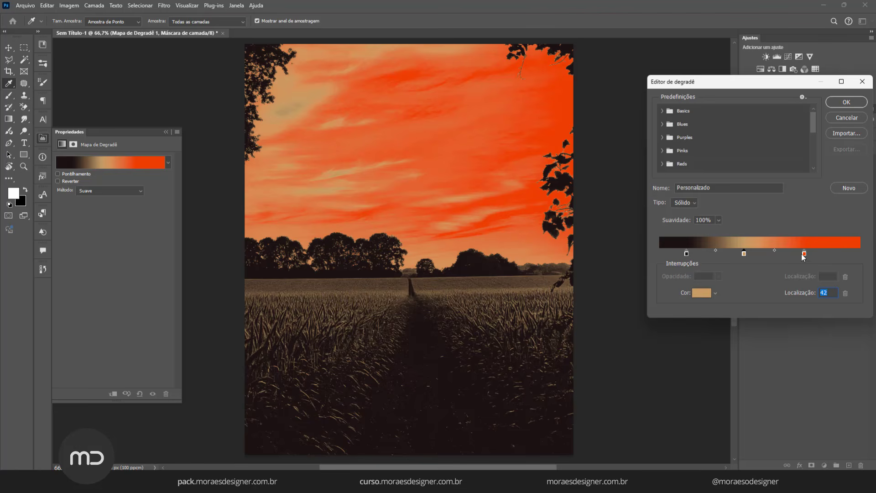
pyautogui.moveTo(802, 254); pyautogui.dragTo(786, 253)
pyautogui.click(844, 293)
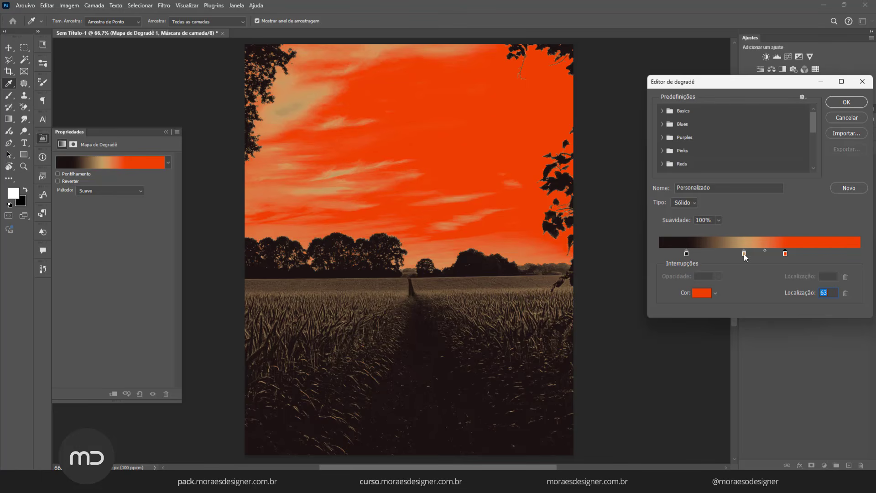
# Step: Shift the tan stop slightly toward the dark end and recolour it to the lighter tan c8a977
pyautogui.moveTo(744, 254); pyautogui.dragTo(740, 254)
pyautogui.click(703, 294)
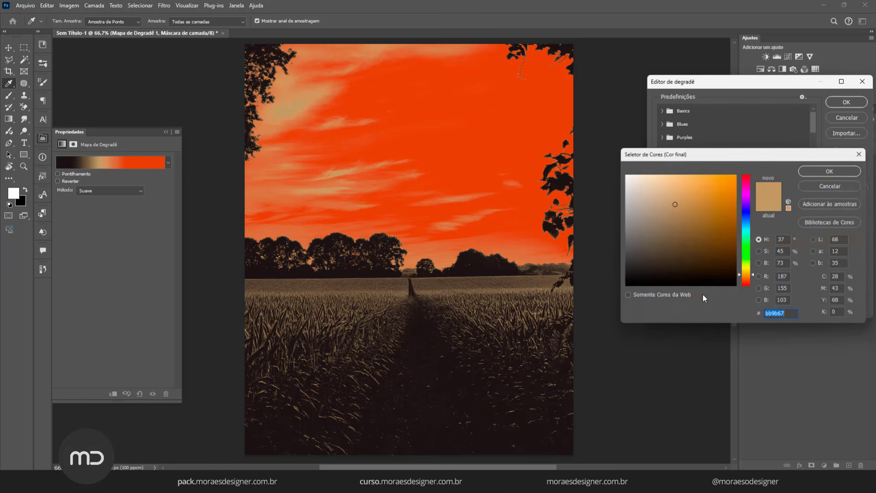
pyautogui.click(667, 213)
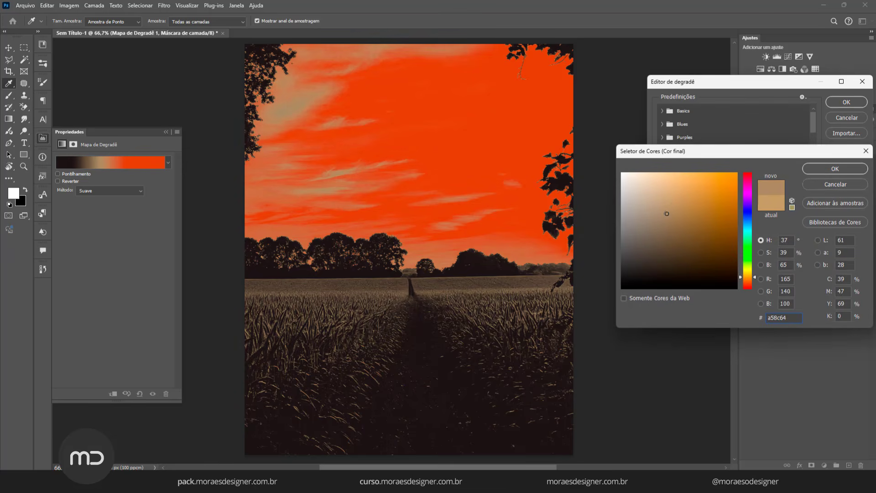
pyautogui.click(661, 201)
pyautogui.moveTo(661, 201); pyautogui.dragTo(669, 197)
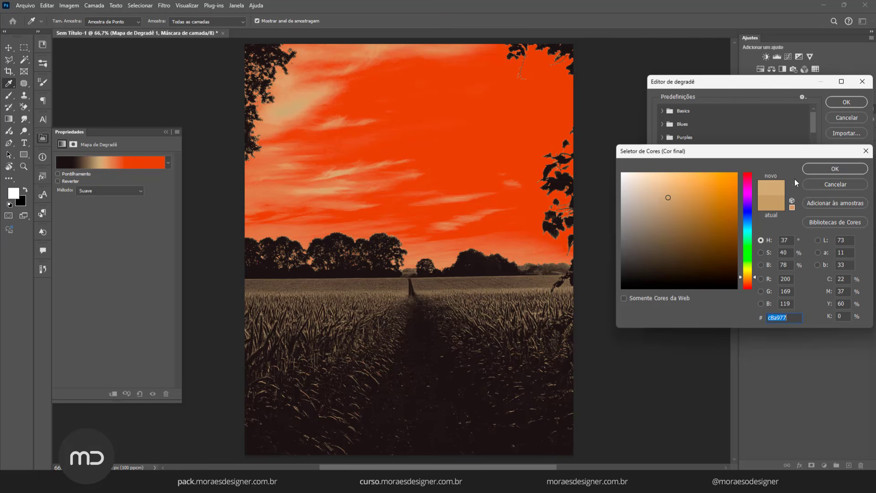
pyautogui.click(835, 169)
# Step: Move the orange-red stop to 59%, apply the gradient, and compare the image with and without the Gradient Map
pyautogui.moveTo(785, 255); pyautogui.dragTo(779, 257)
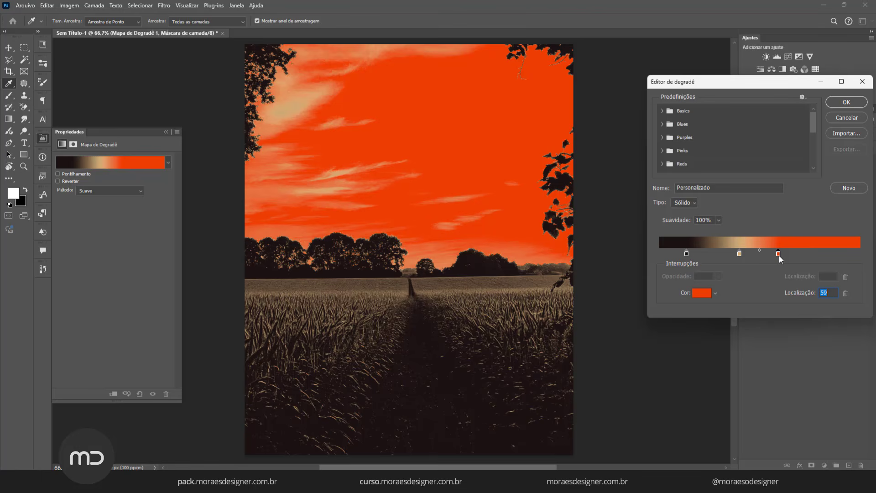
pyautogui.click(832, 102)
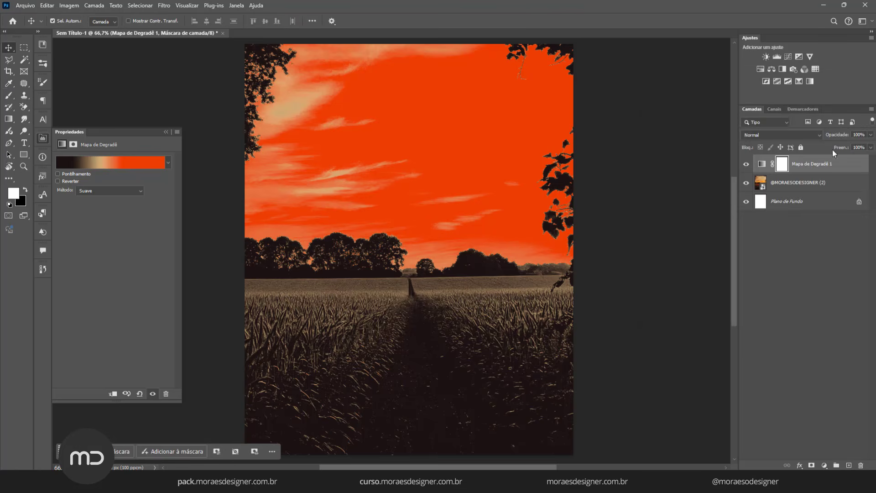
pyautogui.click(746, 165)
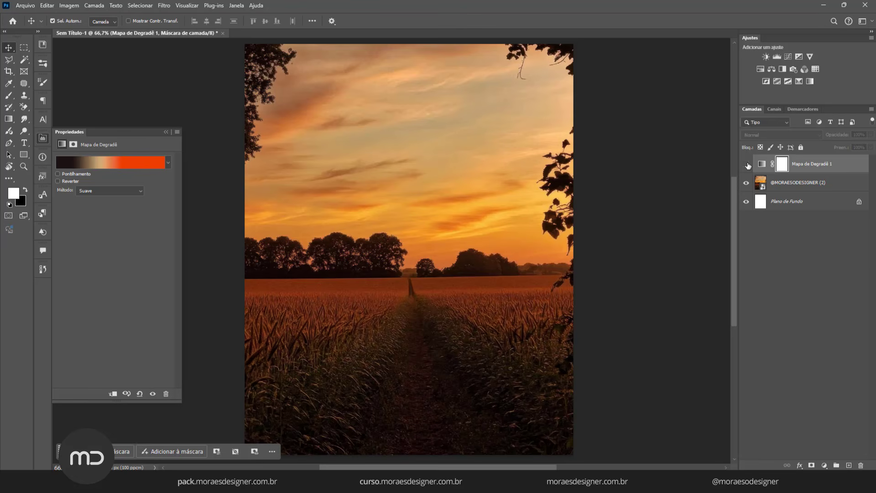
pyautogui.click(747, 165)
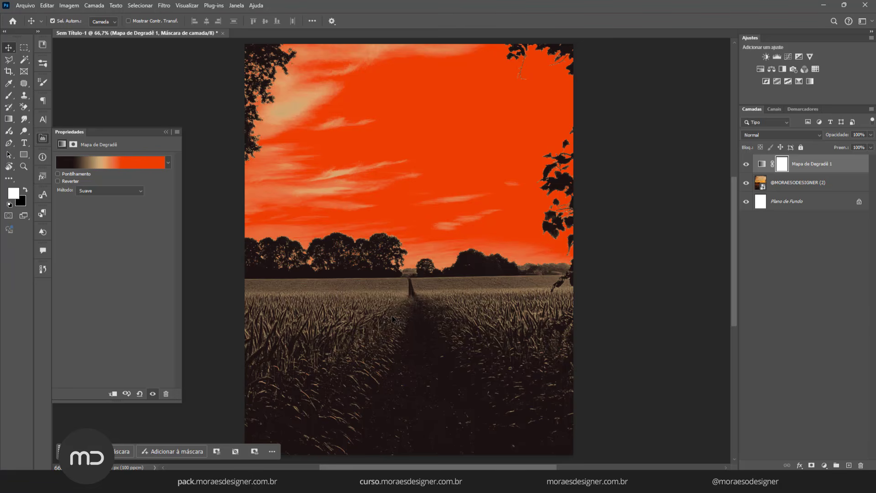
# Step: Group the Gradient Map with the field photo layer and duplicate the group
pyautogui.click(831, 187)
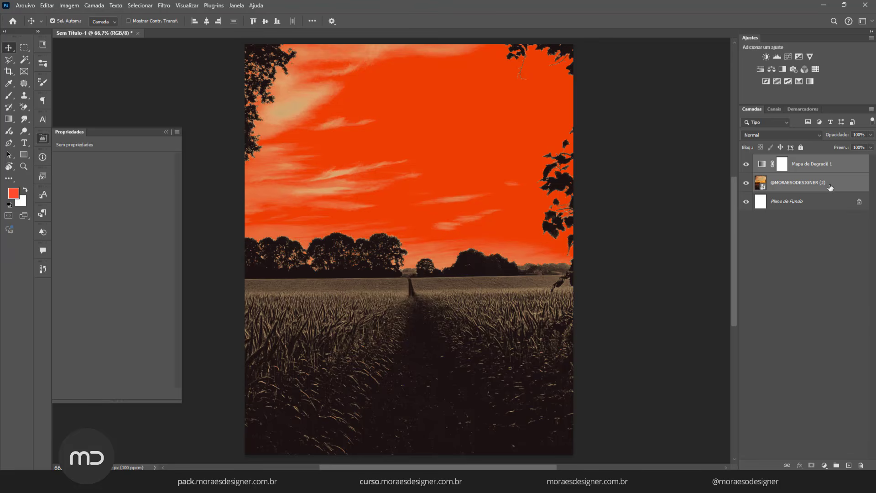
pyautogui.hotkey('ctrl', 'g')
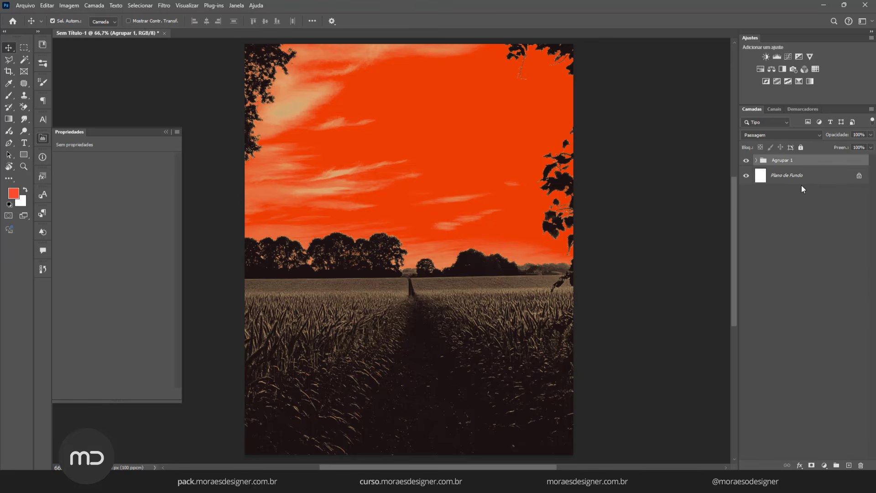
pyautogui.hotkey('ctrl', 'j')
# Step: Convert the duplicated group to a smart object and check the layers kept inside the original group
pyautogui.rightClick(785, 161)
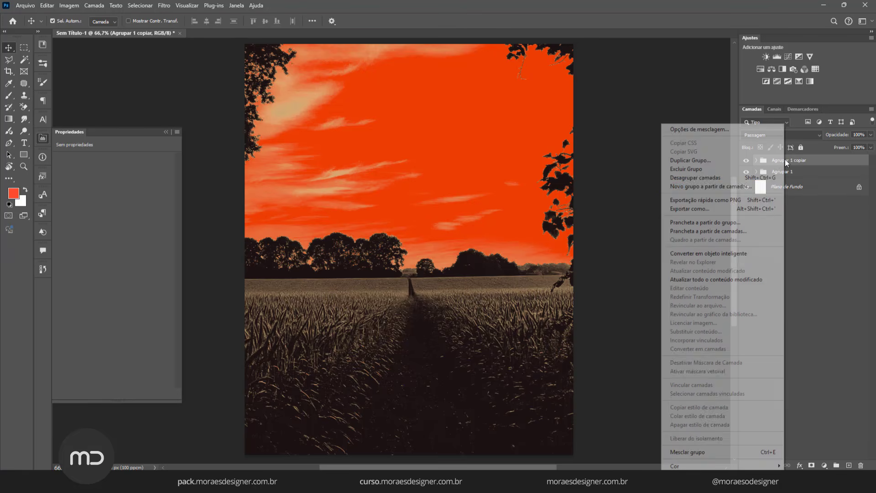
pyautogui.click(740, 253)
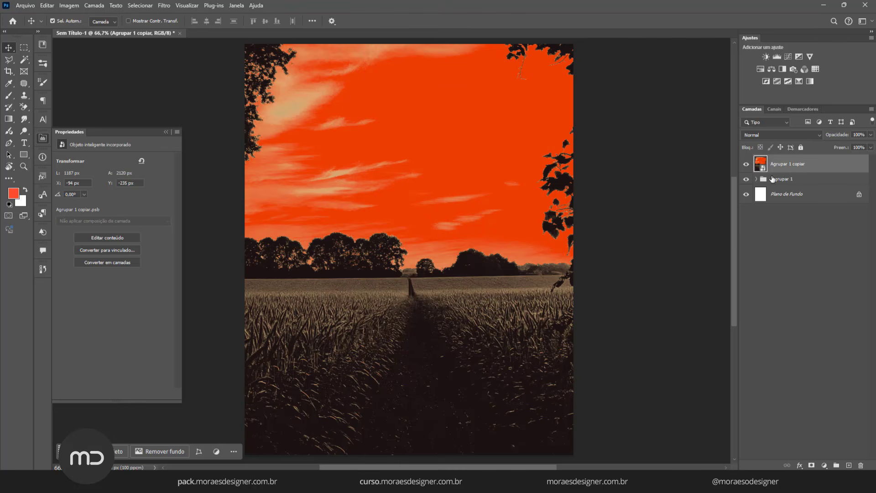
pyautogui.click(757, 180)
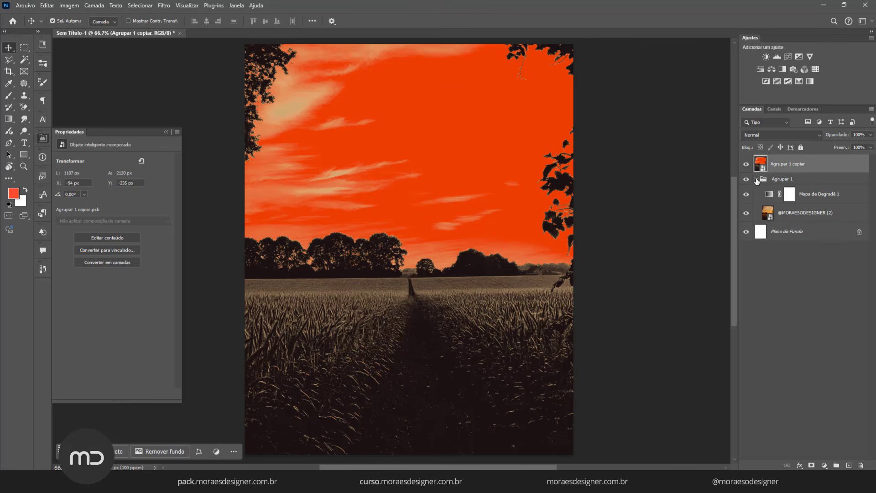
pyautogui.click(756, 179)
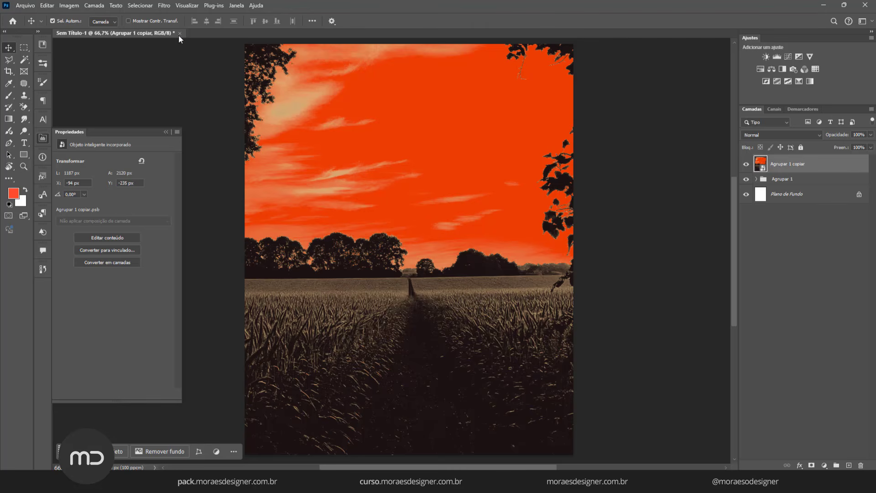
# Step: Apply an Add Noise filter to the background smart object with 2.4% intensity, Gaussian distribution and monochromatic grain
pyautogui.click(166, 5)
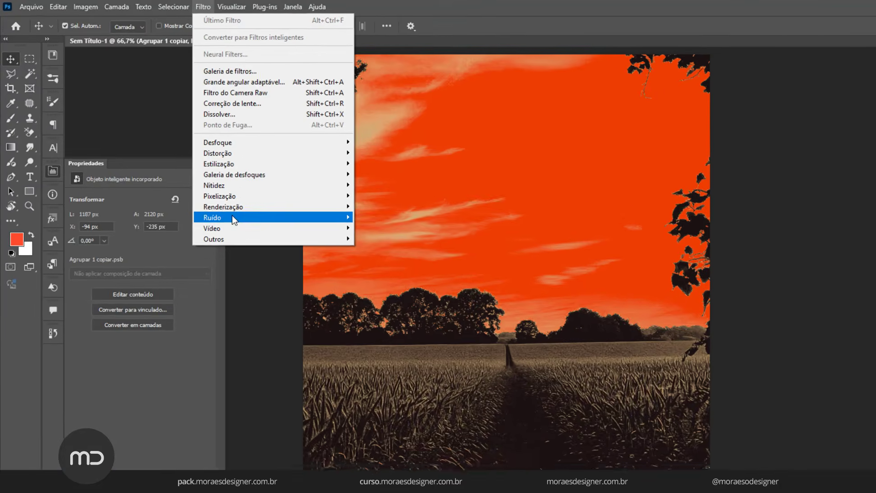
pyautogui.moveTo(191, 178)
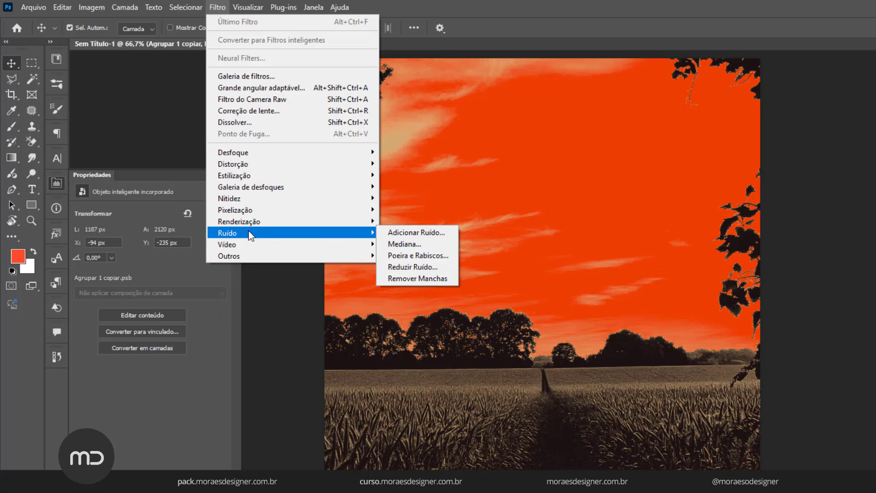
pyautogui.click(393, 237)
pyautogui.moveTo(497, 108); pyautogui.dragTo(574, 109)
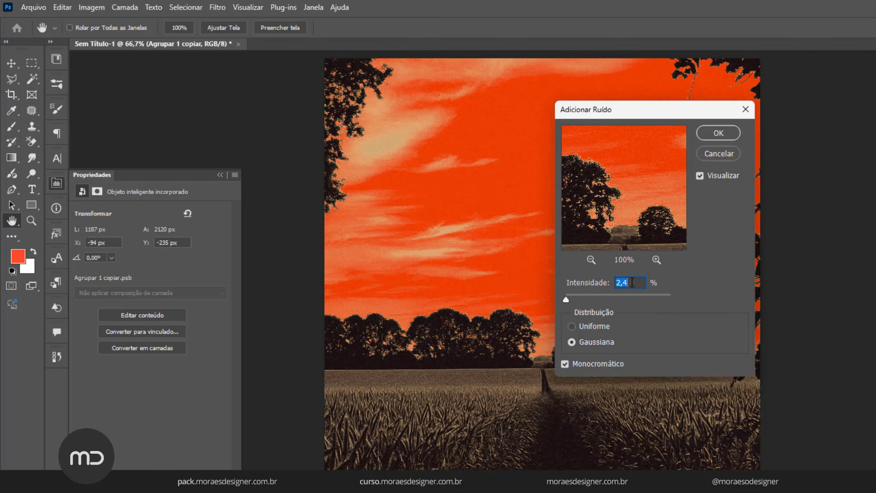
pyautogui.click(717, 132)
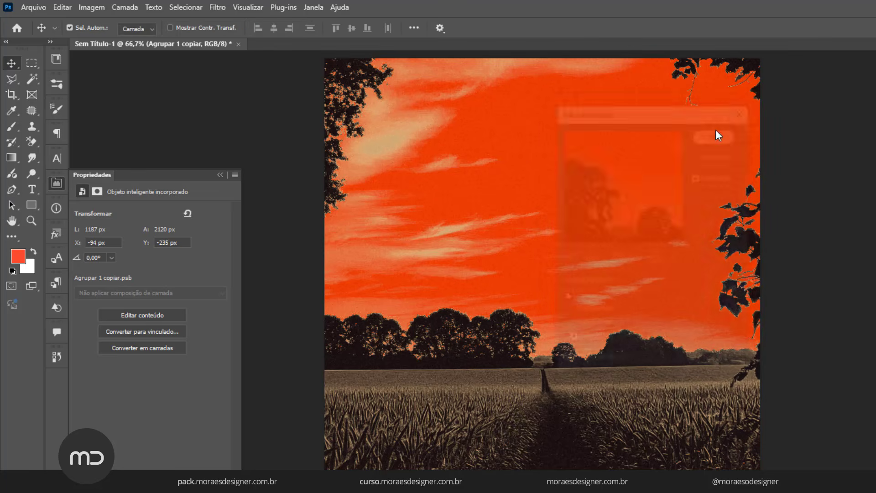
# Step: Examine the noise grain up close across the sky and tree edges, and in the full composition
pyautogui.scroll(2, 370, 175)
pyautogui.scroll(4, 371, 175)
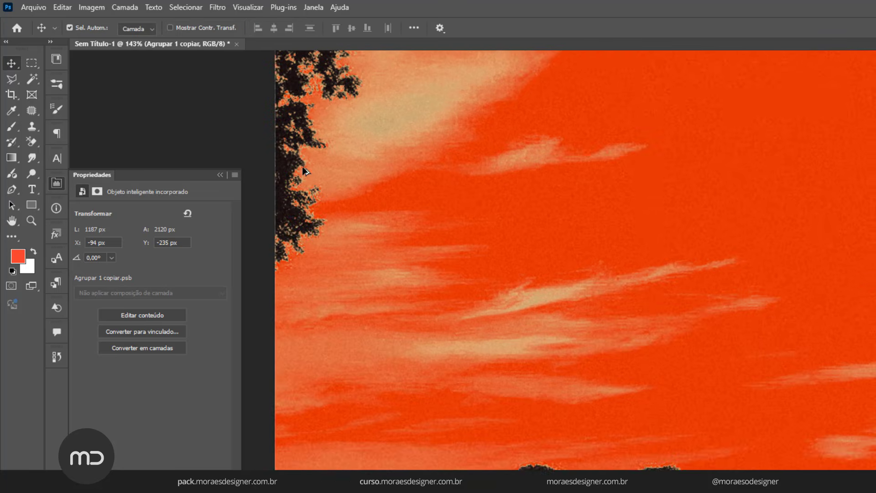
pyautogui.scroll(-3, 355, 248)
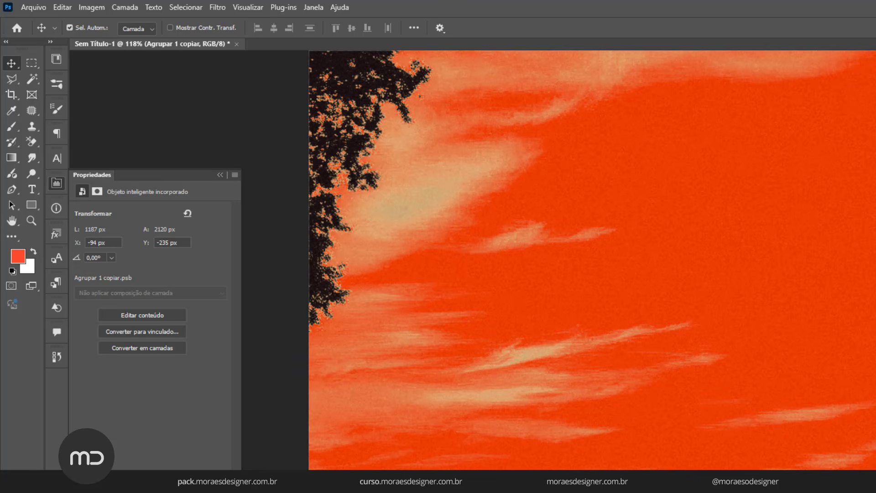
pyautogui.scroll(-5, 725, 301)
pyautogui.scroll(2, 724, 343)
pyautogui.moveTo(724, 342); pyautogui.dragTo(535, 282)
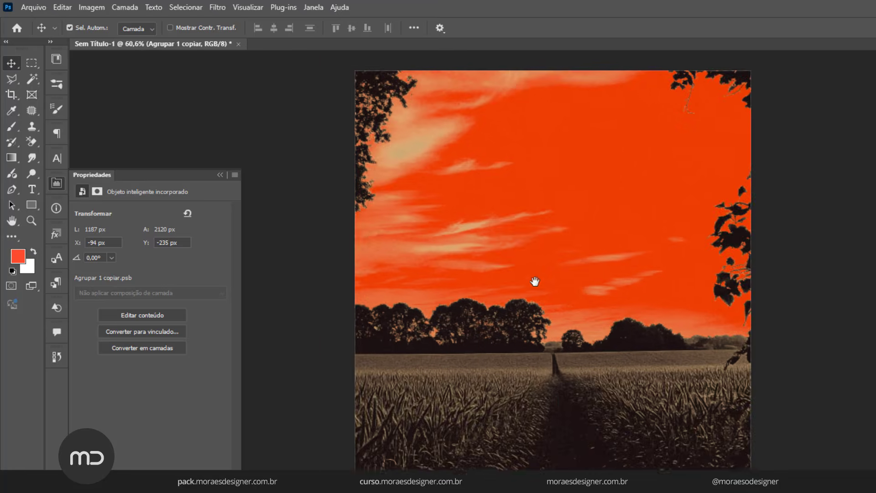
pyautogui.scroll(1, 538, 297)
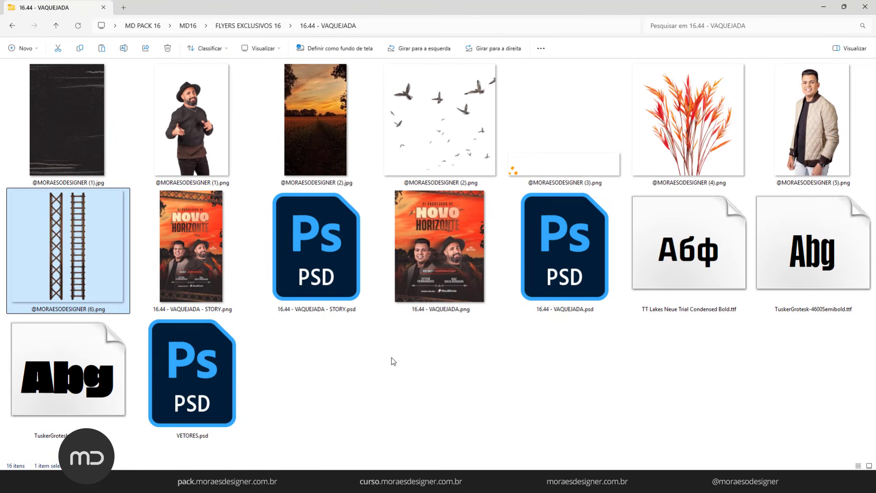
pyautogui.moveTo(198, 120); pyautogui.dragTo(343, 278)
pyautogui.hotkey('alt', 'Tab')
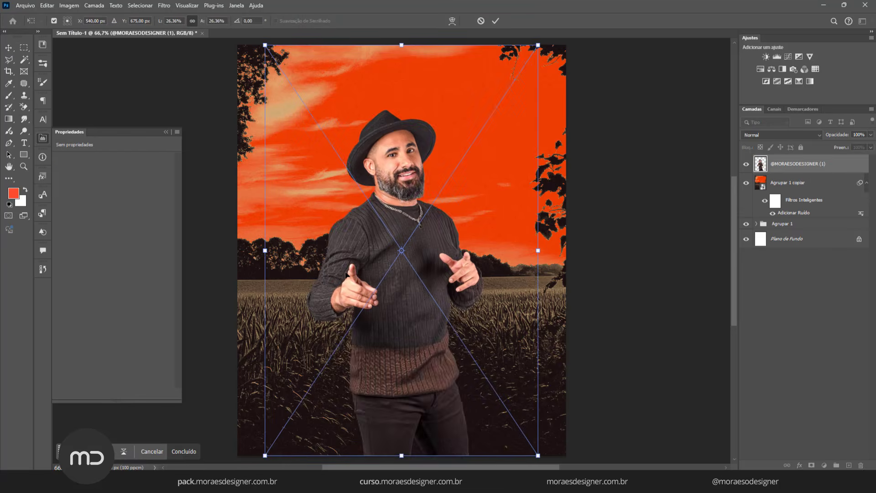
pyautogui.moveTo(403, 194); pyautogui.dragTo(454, 313)
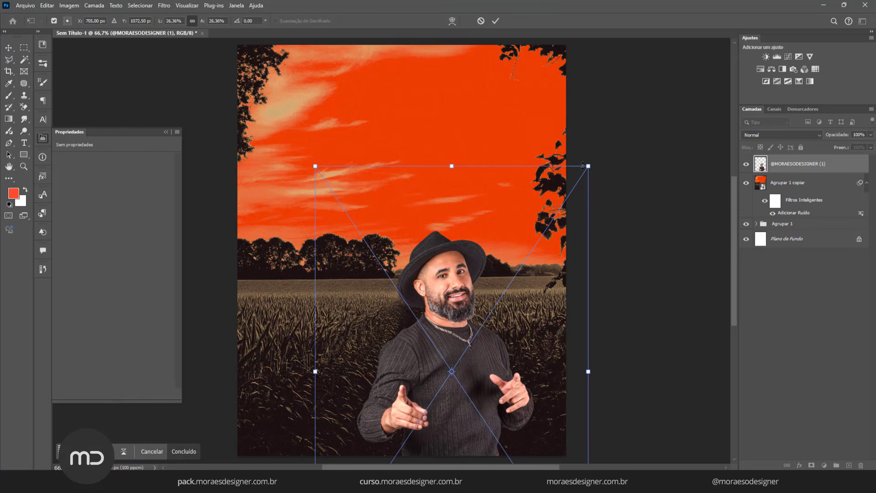
pyautogui.moveTo(587, 167); pyautogui.dragTo(584, 174)
pyautogui.moveTo(552, 223); pyautogui.dragTo(551, 207)
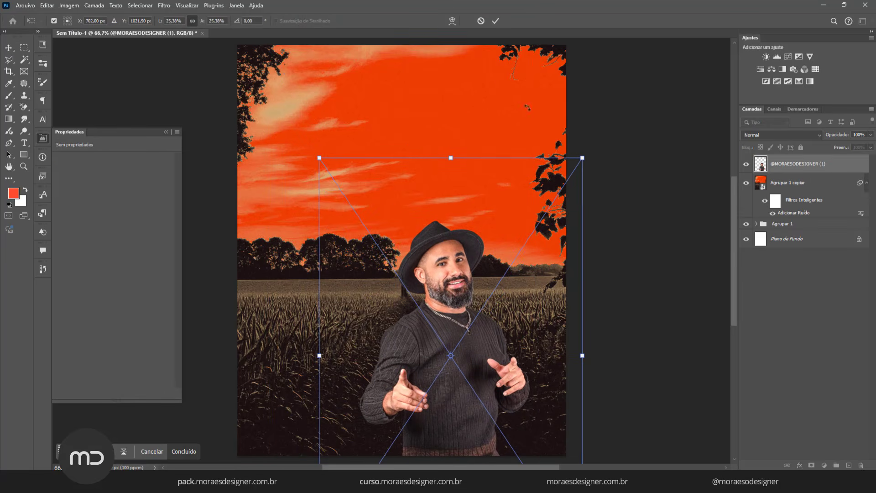
pyautogui.click(495, 20)
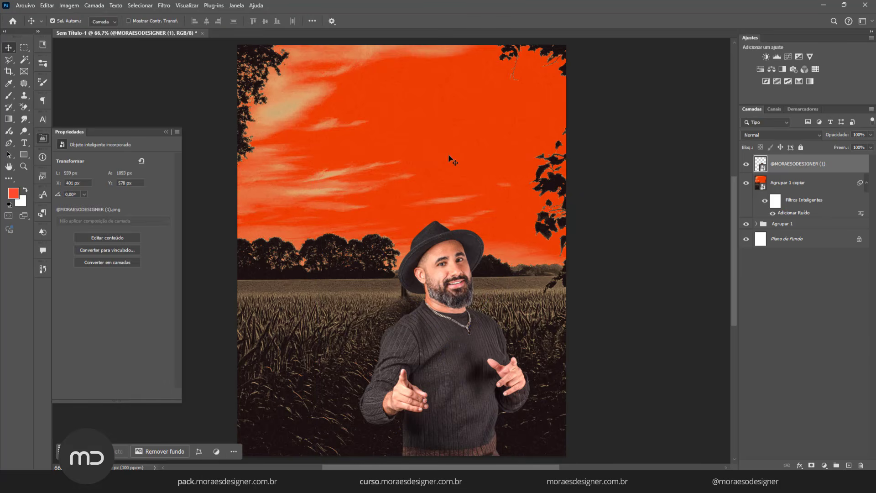
pyautogui.click(25, 6)
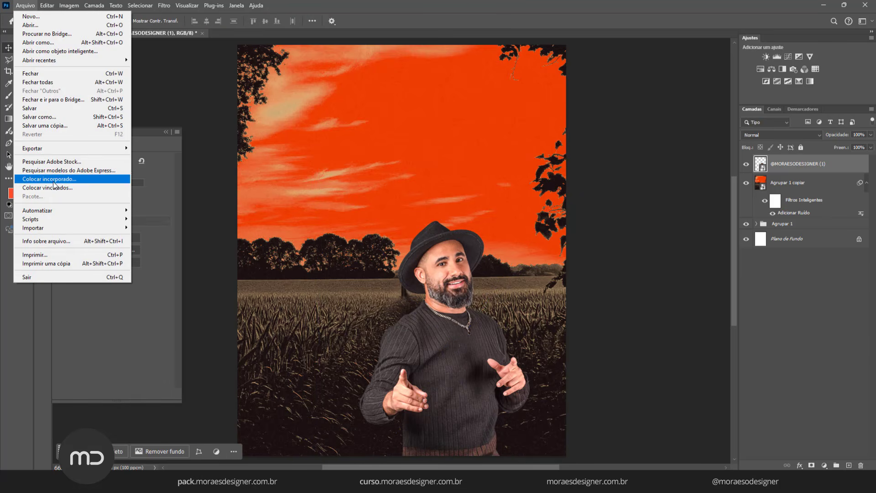
pyautogui.click(53, 179)
pyautogui.doubleClick(432, 85)
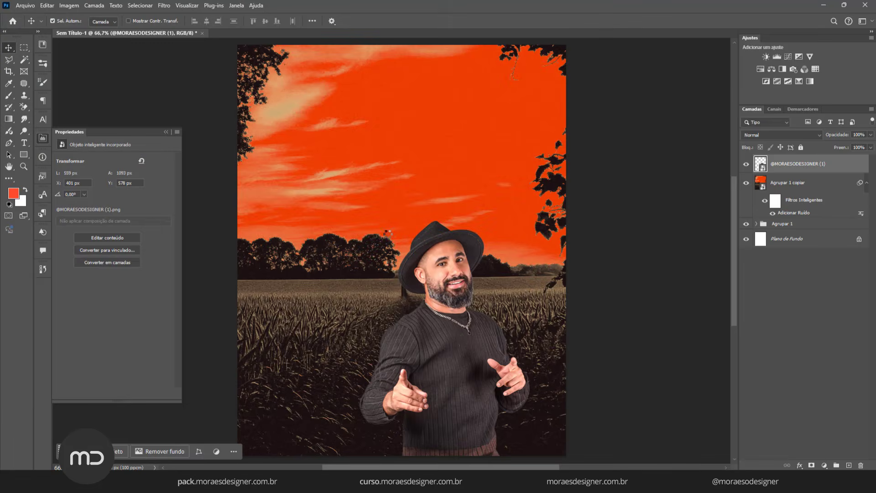
pyautogui.moveTo(412, 219); pyautogui.dragTo(350, 369)
pyautogui.moveTo(359, 306); pyautogui.dragTo(379, 305)
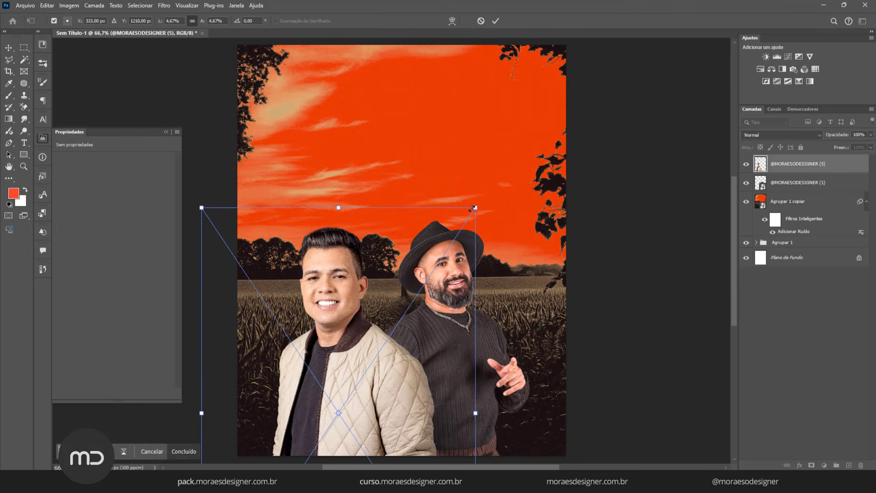
# Step: Scale the man in the beige jacket to 4.14% at the lower left and place his layer behind the man in the hat
pyautogui.moveTo(472, 209); pyautogui.dragTo(462, 217)
pyautogui.moveTo(441, 260); pyautogui.dragTo(454, 251)
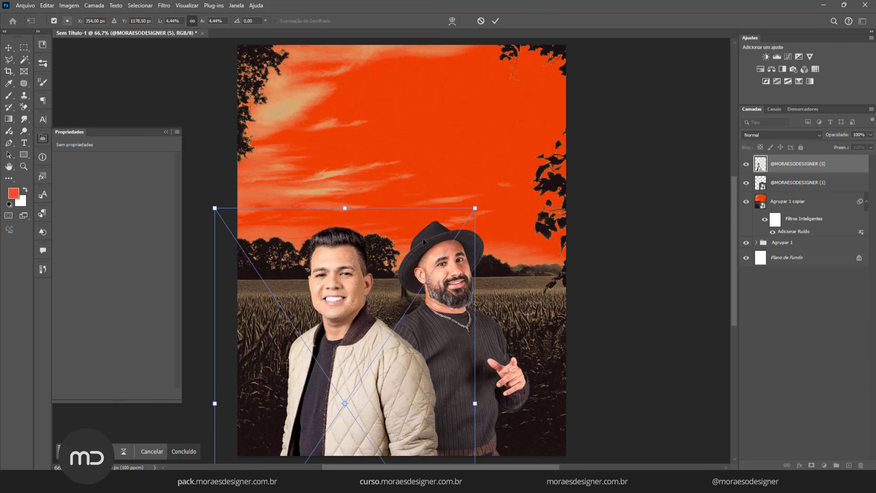
pyautogui.moveTo(475, 208); pyautogui.dragTo(466, 220)
pyautogui.moveTo(437, 261); pyautogui.dragTo(438, 250)
pyautogui.moveTo(467, 211)
pyautogui.mouseDown()
pyautogui.moveTo(454, 235)
pyautogui.moveTo(463, 216)
pyautogui.mouseUp()
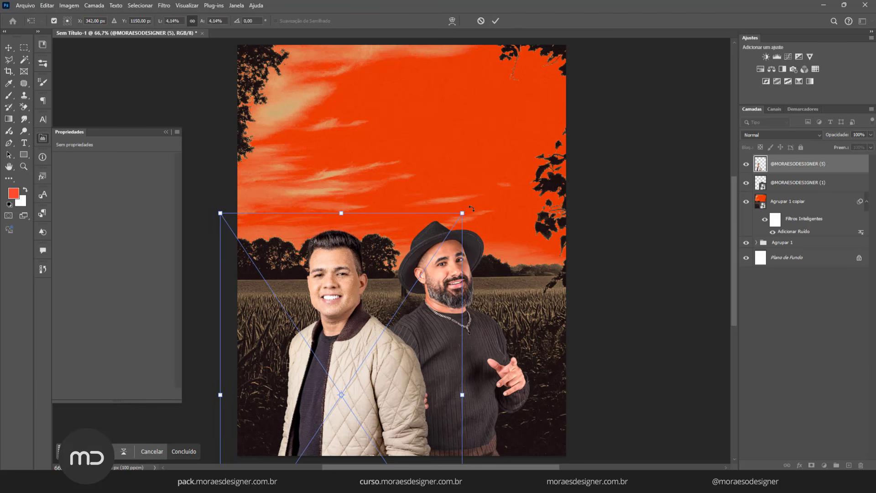
pyautogui.click(497, 22)
pyautogui.hotkey('ctrl', '[')
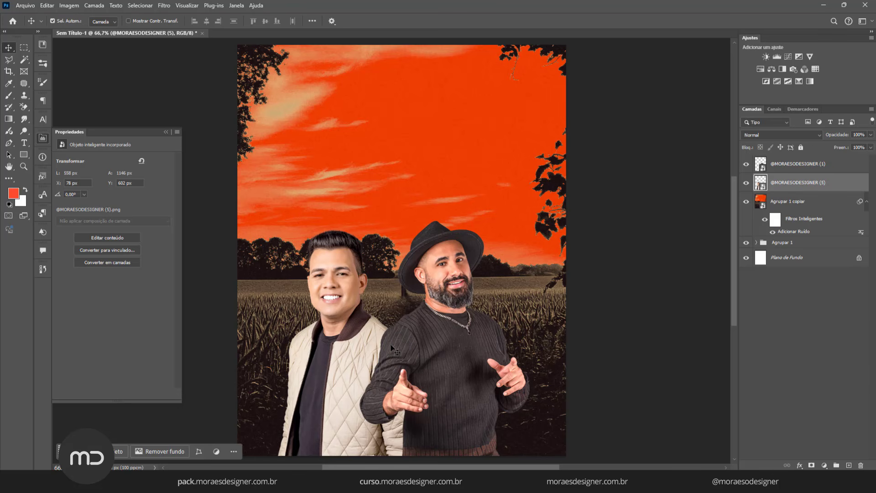
# Step: Rotate the man in the beige jacket by 1.77°, tilting him slightly toward the man in the hat
pyautogui.press('ctrl')
pyautogui.hotkey('ctrl', 't')
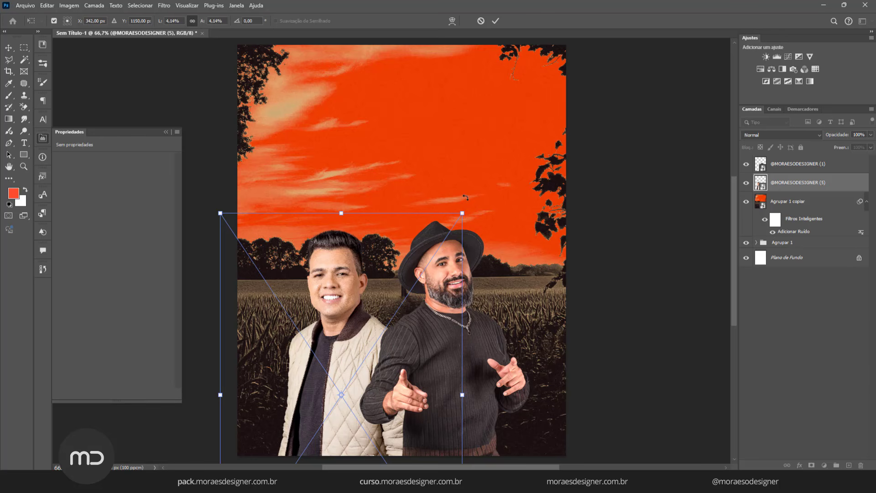
pyautogui.moveTo(464, 197); pyautogui.dragTo(472, 200)
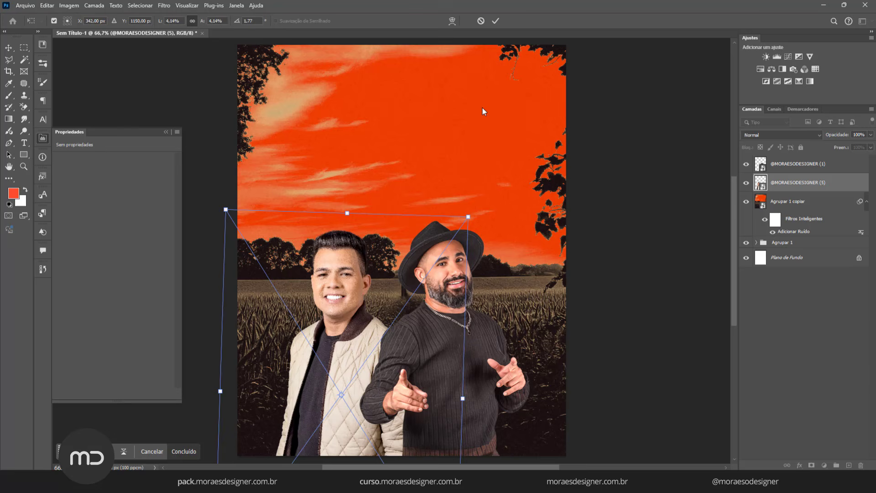
pyautogui.click(494, 21)
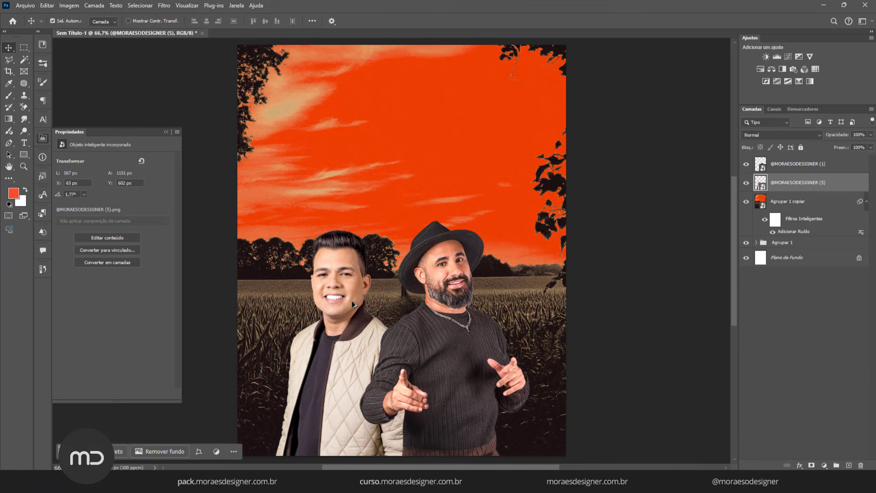
# Step: Select both artists' layers and shift them together slightly to the right
pyautogui.moveTo(365, 304); pyautogui.dragTo(354, 291)
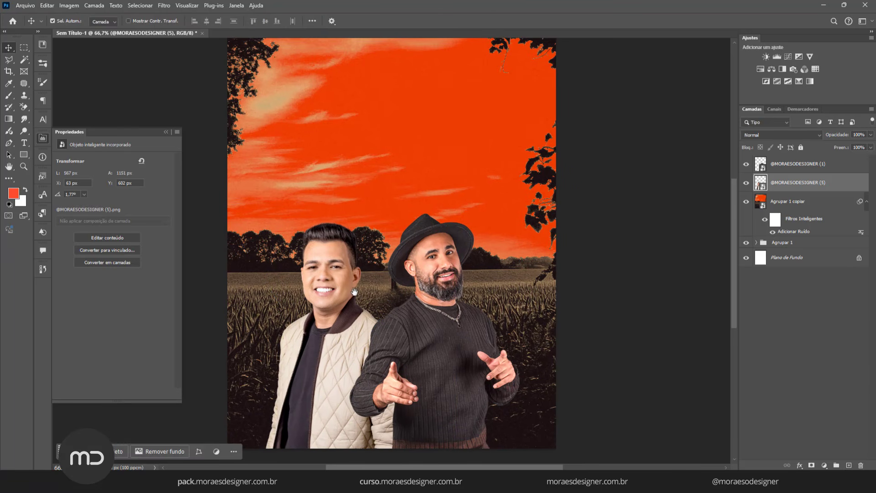
pyautogui.keyDown('ctrl'); pyautogui.click(785, 170); pyautogui.keyUp('ctrl')
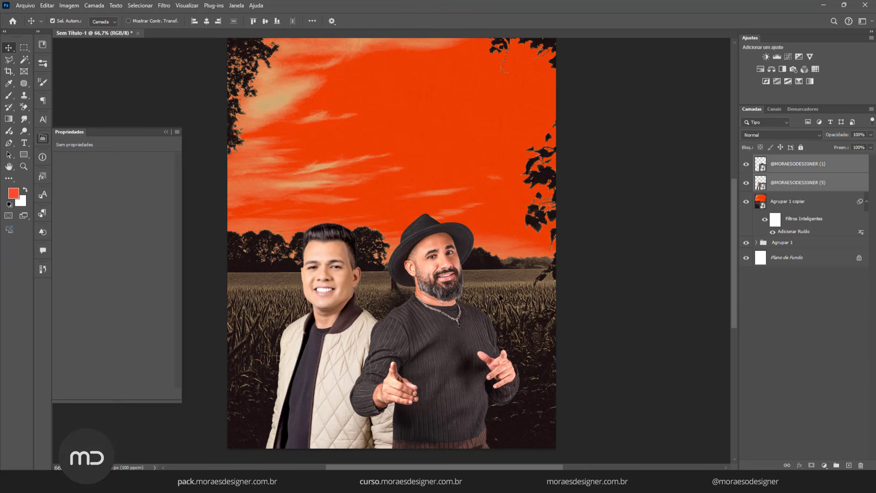
pyautogui.moveTo(407, 313); pyautogui.dragTo(413, 314)
pyautogui.scroll(3, 411, 281)
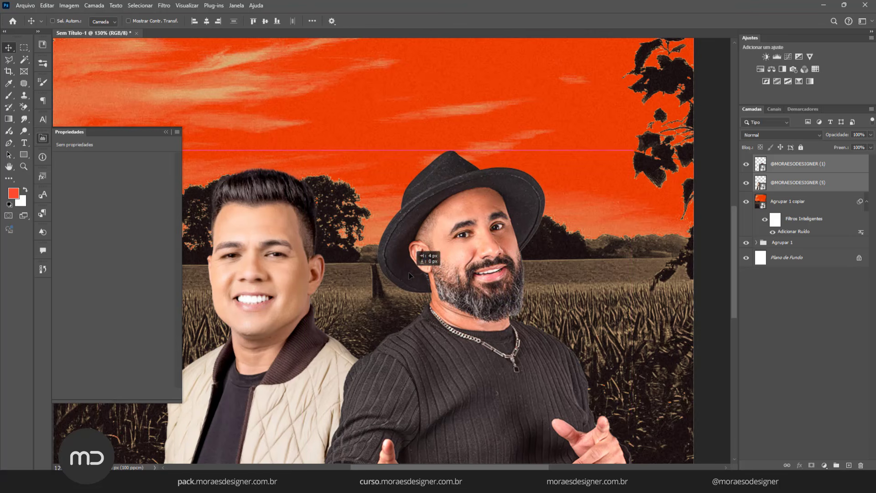
pyautogui.scroll(-3, 410, 276)
pyautogui.scroll(1, 411, 276)
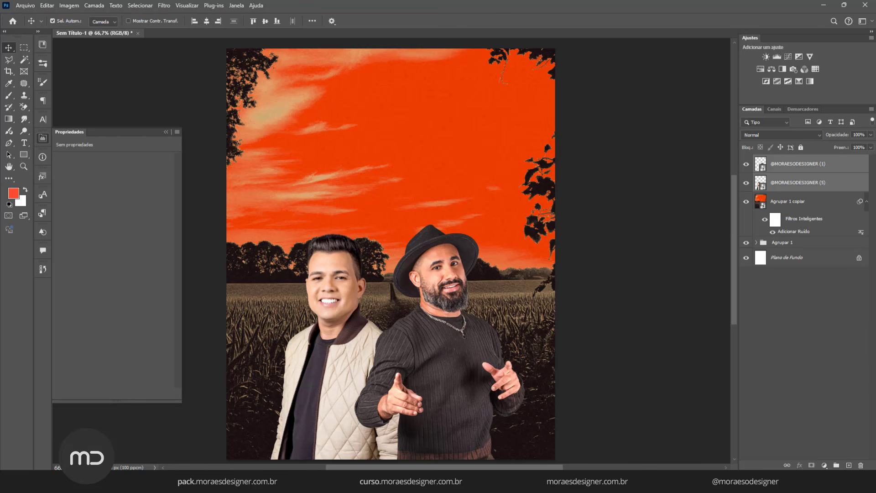
# Step: Compare with the reference 16.44 - VAQUEJADA.png in File Explorer and lower the Agrupar 1 copiar smart object to Y -91 px
pyautogui.click(511, 440)
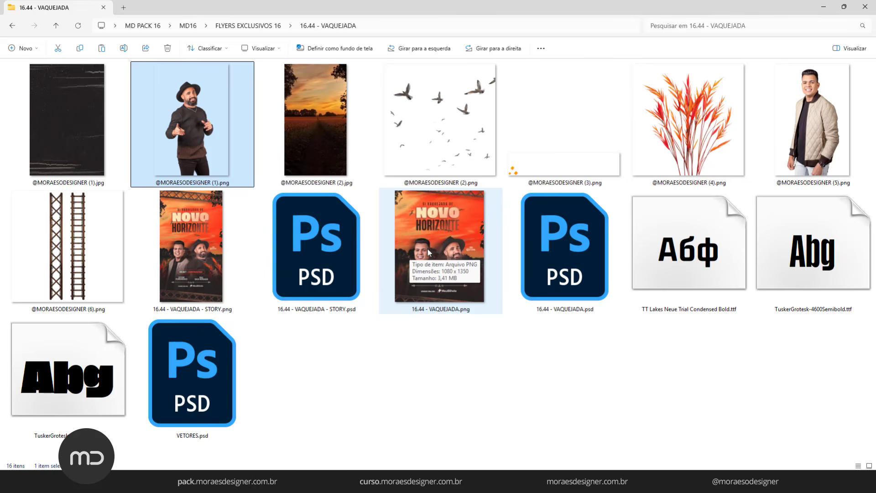
pyautogui.click(456, 459)
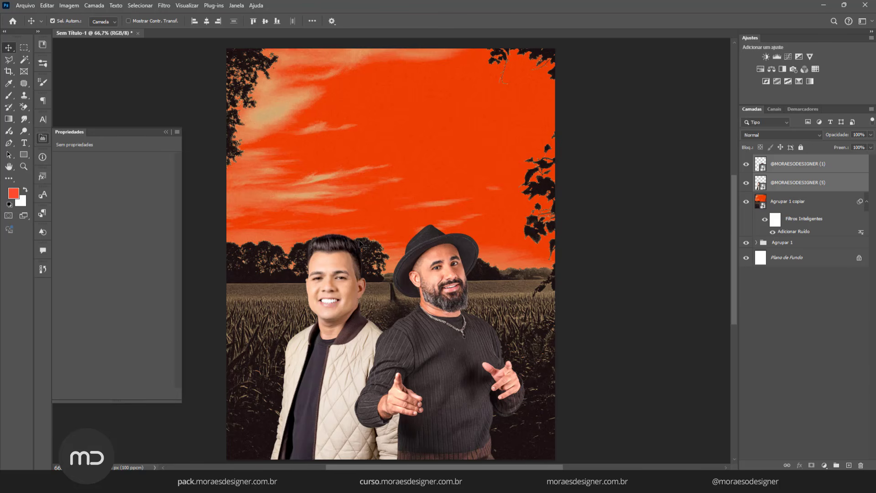
pyautogui.click(774, 209)
pyautogui.moveTo(502, 169); pyautogui.dragTo(508, 213)
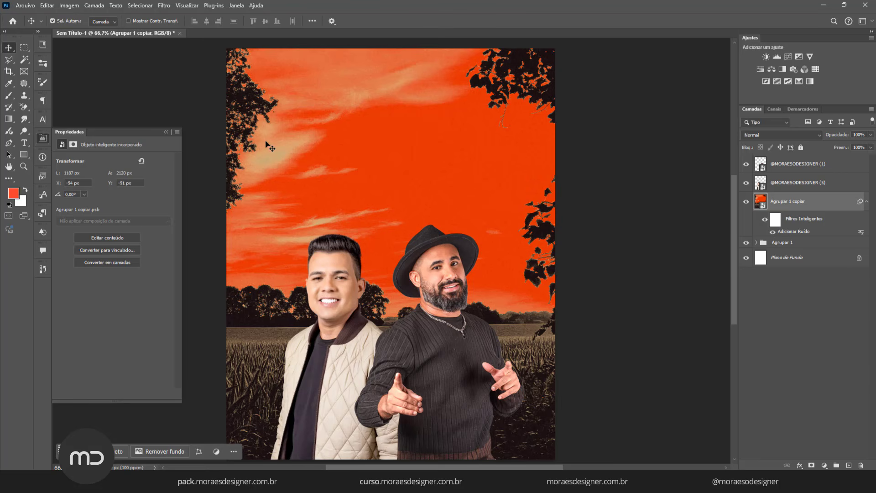
# Step: Hide the Agrupar 1 copiar smart object and move the field photo inside Agrupar 1 down to about Y -113 px
pyautogui.click(747, 203)
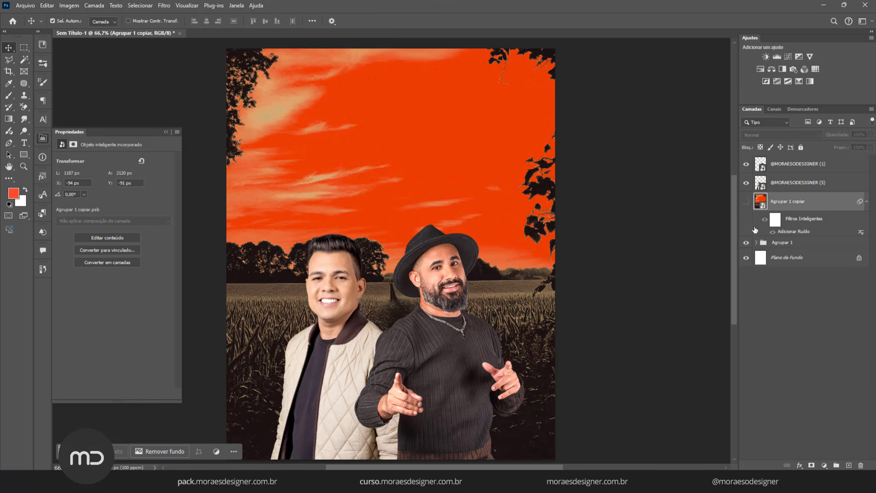
pyautogui.click(756, 245)
pyautogui.click(757, 242)
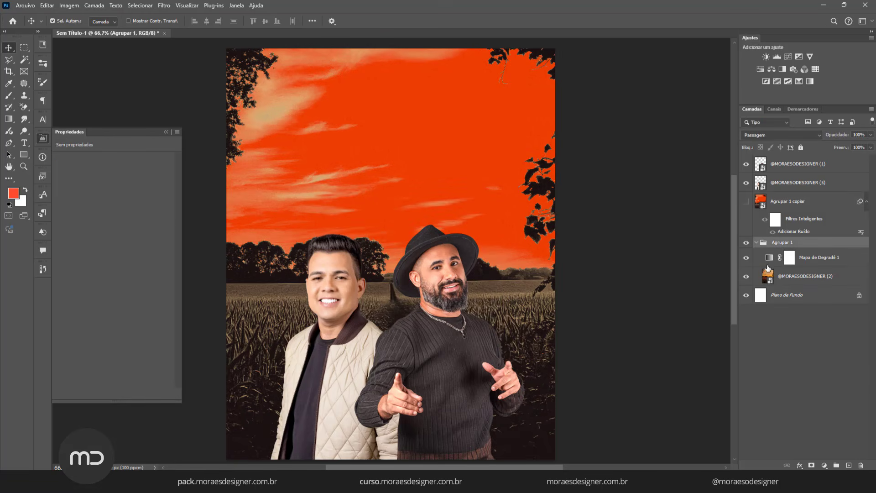
pyautogui.click(803, 276)
pyautogui.moveTo(512, 201); pyautogui.dragTo(512, 237)
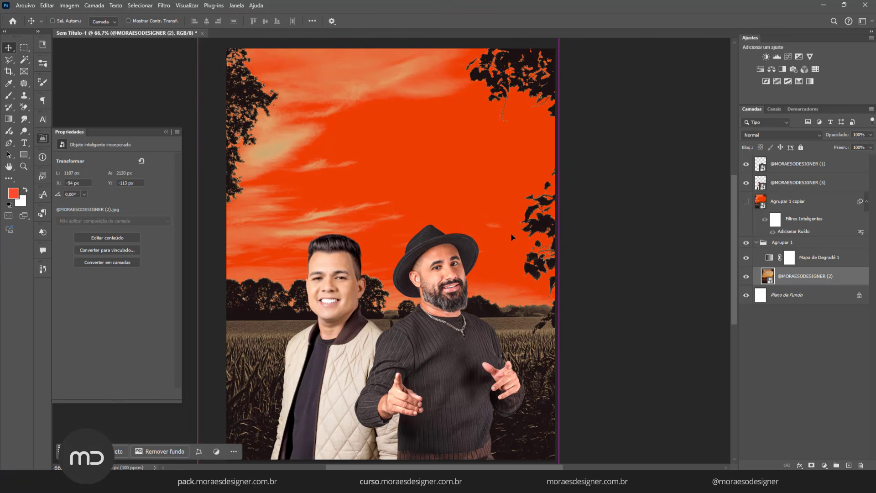
# Step: Enlarge the field photo to about 1289 x 2301 px and position it at about X -145 px, Y -165 px
pyautogui.hotkey('ctrl', 't')
pyautogui.scroll(-3, 512, 237)
pyautogui.moveTo(535, 131); pyautogui.dragTo(541, 118)
pyautogui.moveTo(521, 193); pyautogui.dragTo(521, 199)
pyautogui.click(497, 24)
pyautogui.scroll(5, 452, 205)
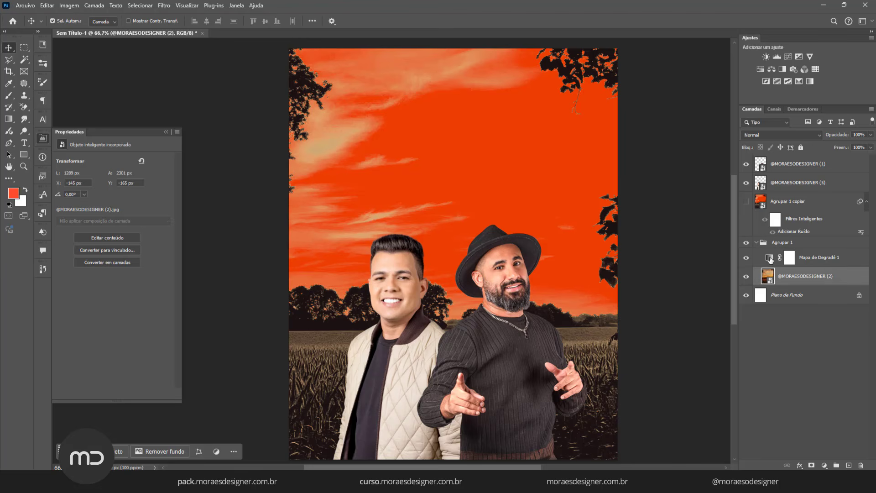
# Step: Adjust the gradient map in Agrupar 1 by moving its beige stop closer to the dark stop, at about 35%
pyautogui.click(790, 258)
pyautogui.click(137, 162)
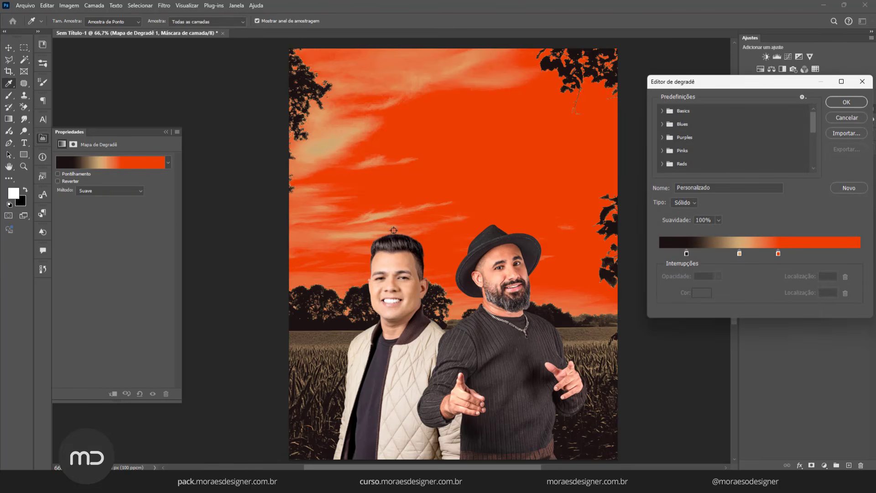
pyautogui.moveTo(740, 254); pyautogui.dragTo(730, 253)
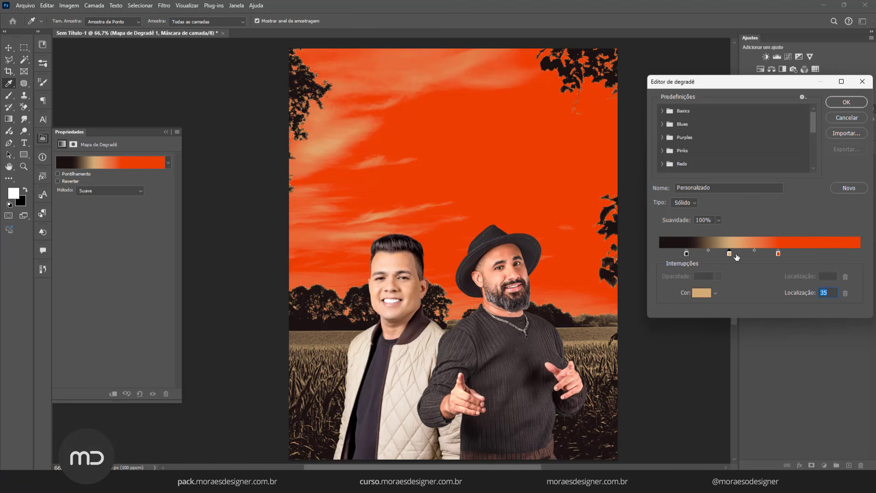
pyautogui.moveTo(778, 254); pyautogui.dragTo(727, 256)
pyautogui.click(848, 103)
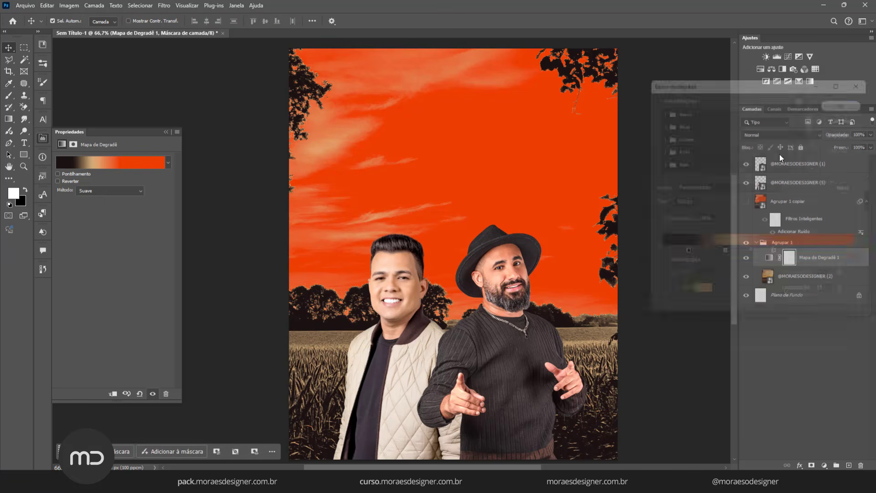
# Step: Duplicate the Agrupar 1 group and convert the duplicate to a smart object
pyautogui.click(757, 243)
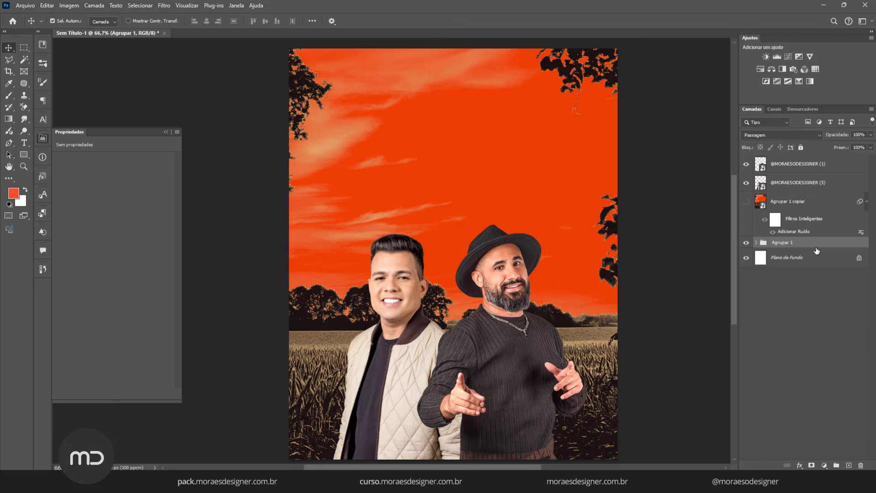
pyautogui.hotkey('ctrl', 'j')
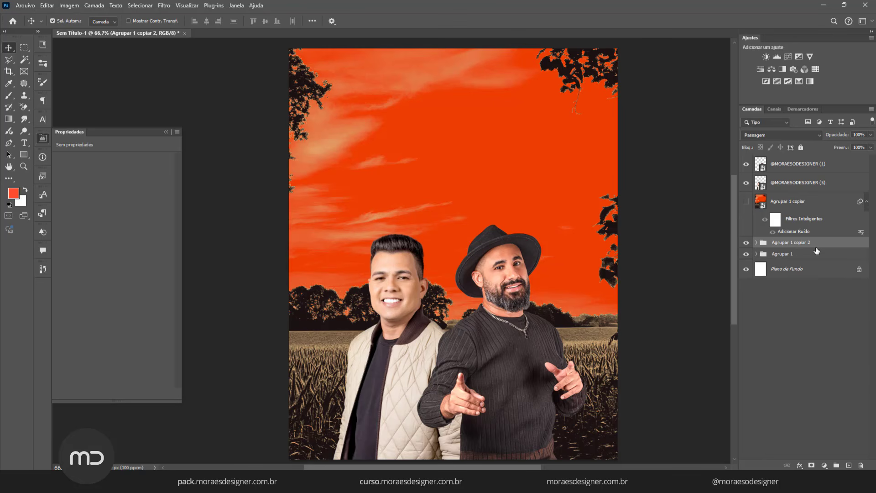
pyautogui.rightClick(820, 246)
pyautogui.click(771, 254)
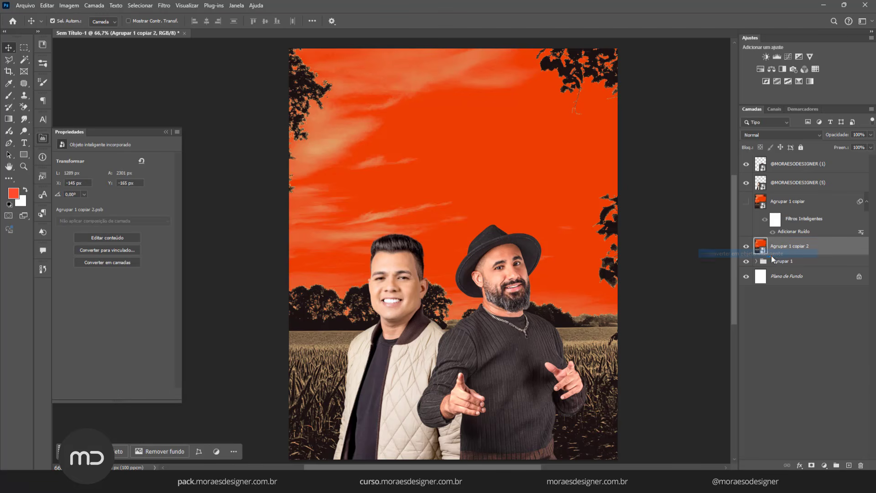
# Step: Copy the Add Noise smart filter from Agrupar 1 copiar onto the new background smart object and delete the old one
pyautogui.click(860, 204)
pyautogui.click(839, 251)
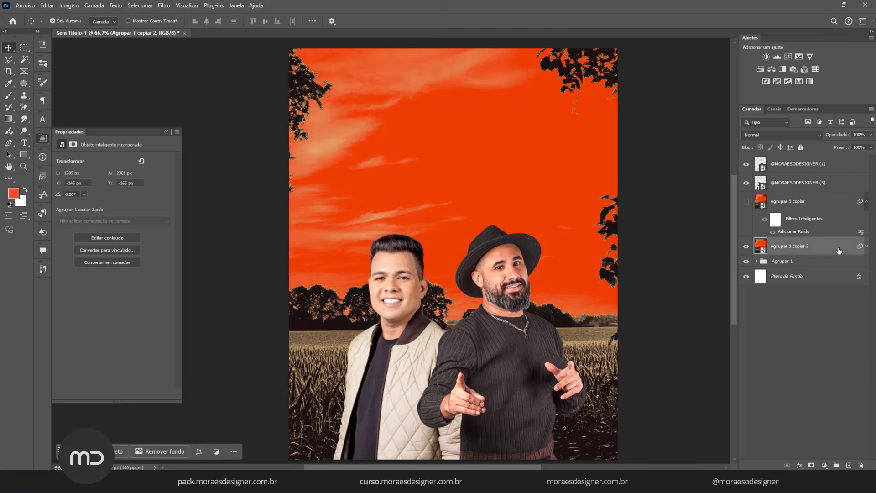
pyautogui.click(793, 207)
pyautogui.press('Delete')
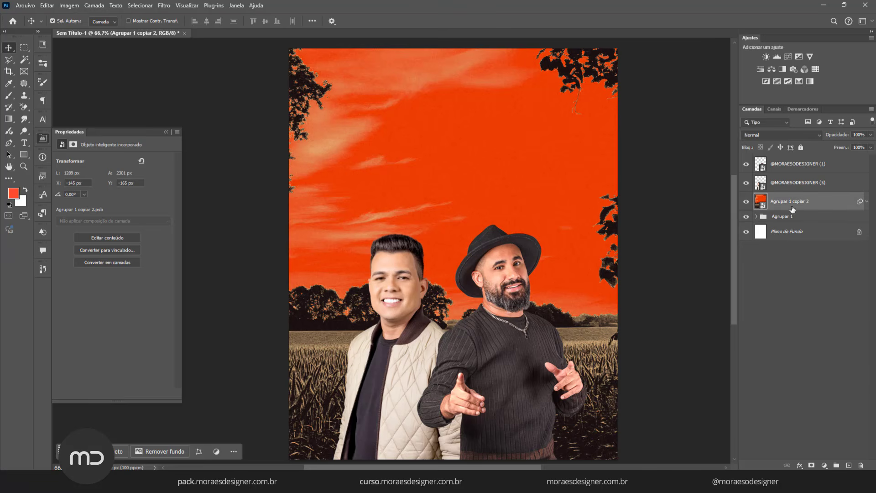
pyautogui.scroll(2, 442, 246)
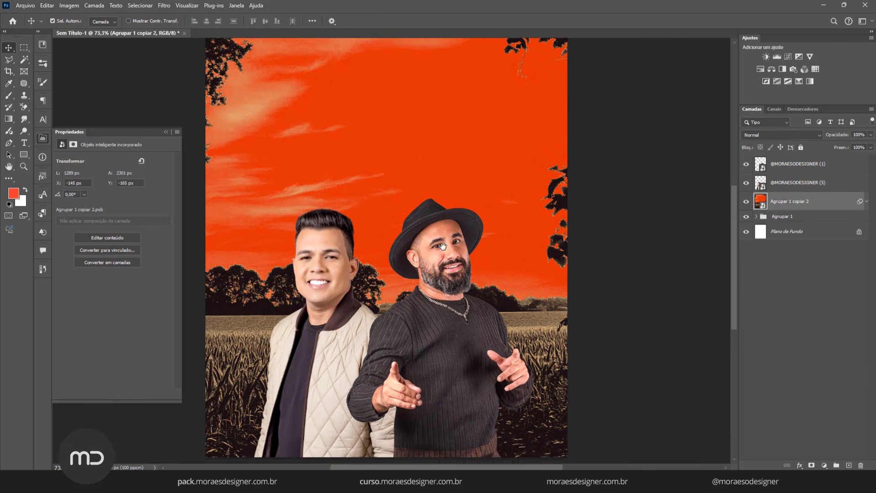
pyautogui.moveTo(444, 246); pyautogui.dragTo(448, 247)
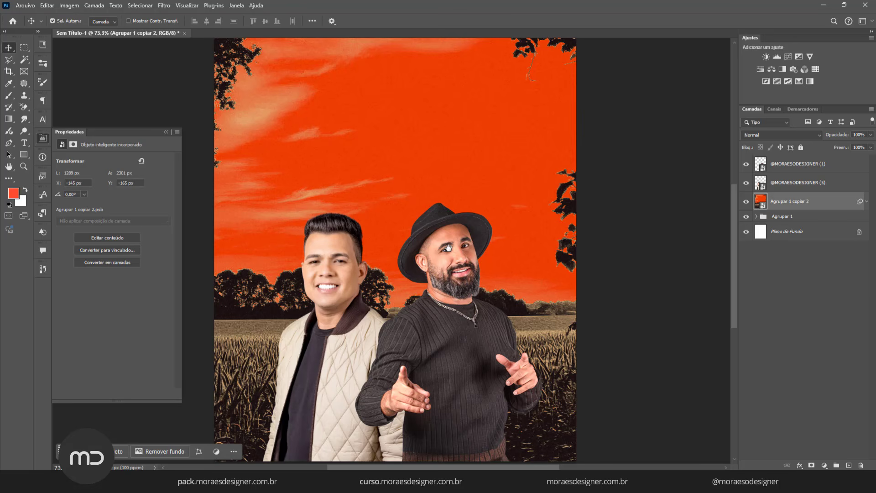
pyautogui.scroll(-3, 449, 248)
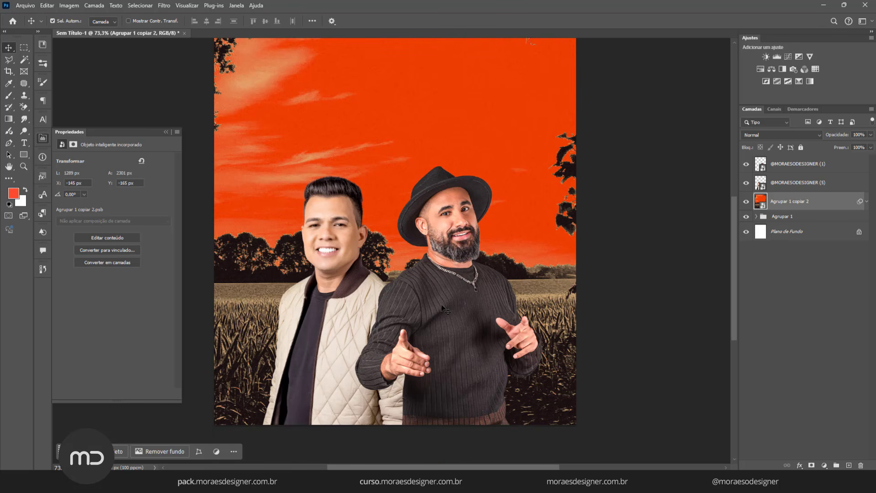
# Step: Add an empty layer above the man in the hat and set up a soft round brush at 606 px
pyautogui.click(790, 168)
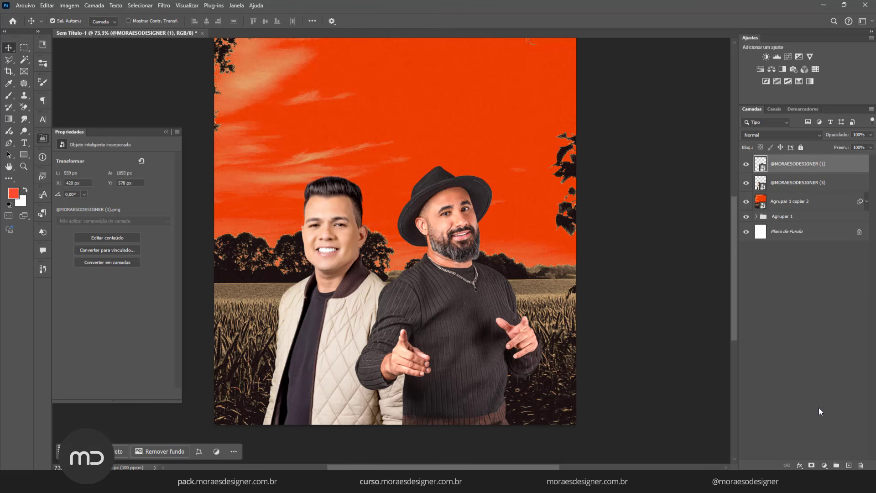
pyautogui.click(850, 466)
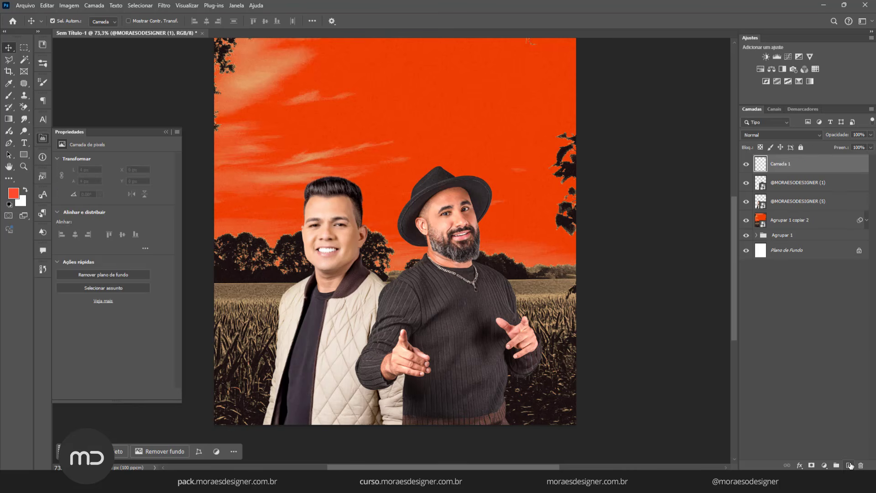
pyautogui.click(9, 97)
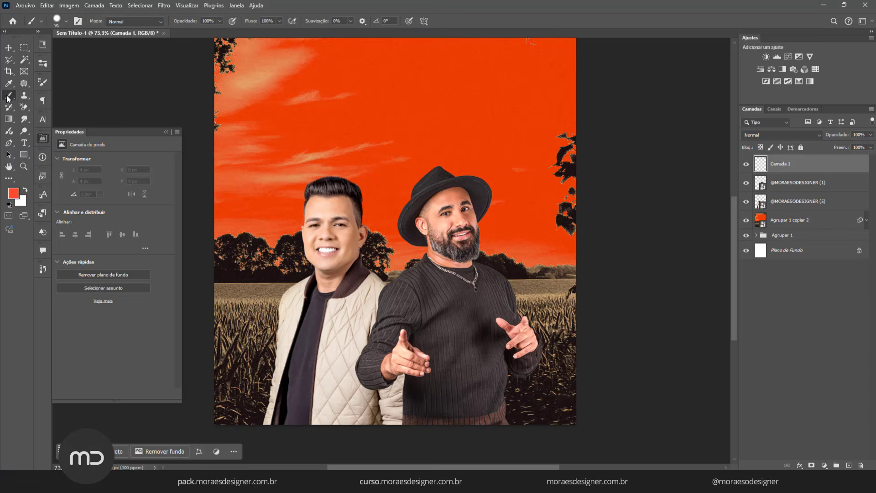
pyautogui.click(65, 24)
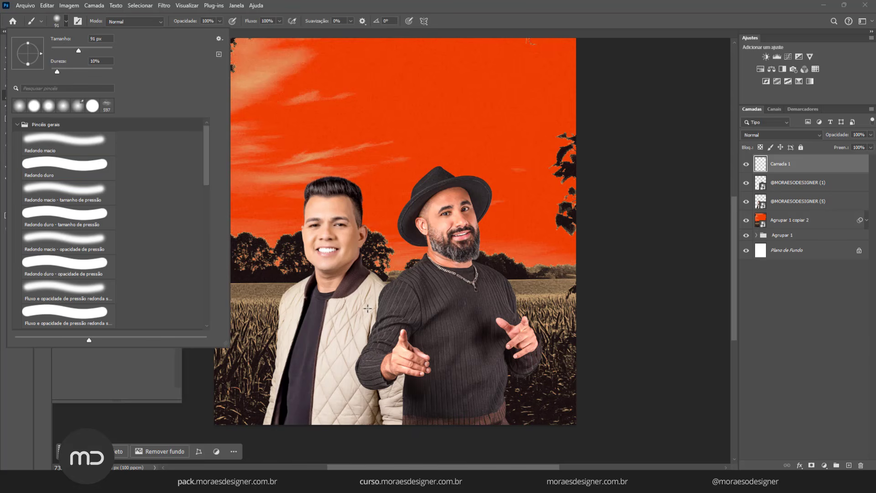
pyautogui.moveTo(393, 277)
pyautogui.mouseDown()
pyautogui.moveTo(478, 259)
pyautogui.moveTo(462, 255)
pyautogui.moveTo(456, 309)
pyautogui.moveTo(465, 155)
pyautogui.moveTo(450, 169)
pyautogui.mouseUp()
# Step: Set the foreground colour to a near-black tone sampled from the dark field area beside the man in the hat
pyautogui.click(14, 193)
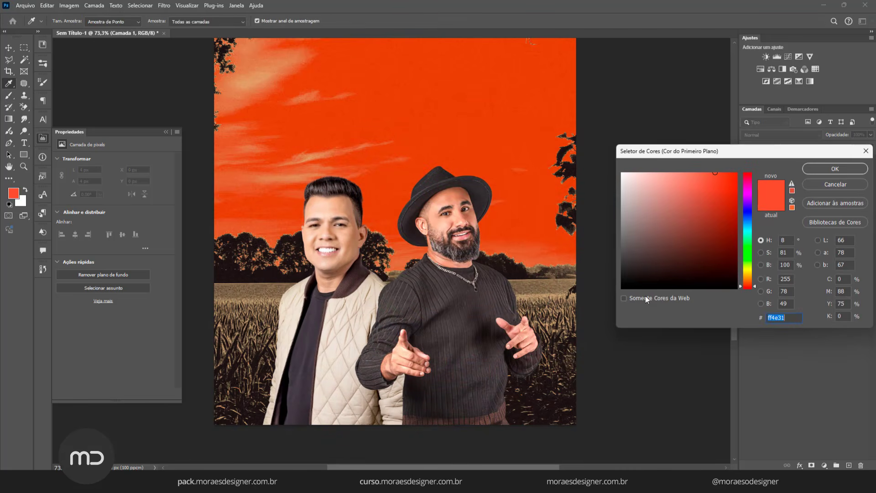
pyautogui.click(532, 400)
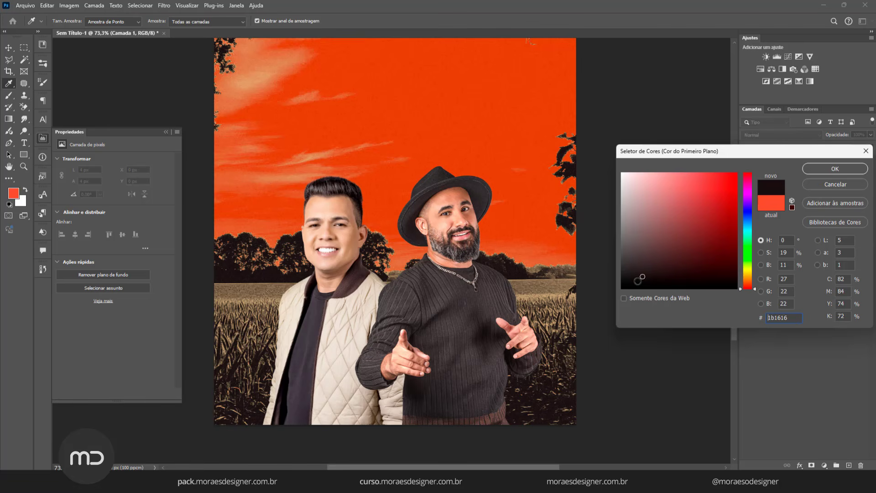
pyautogui.press('Return')
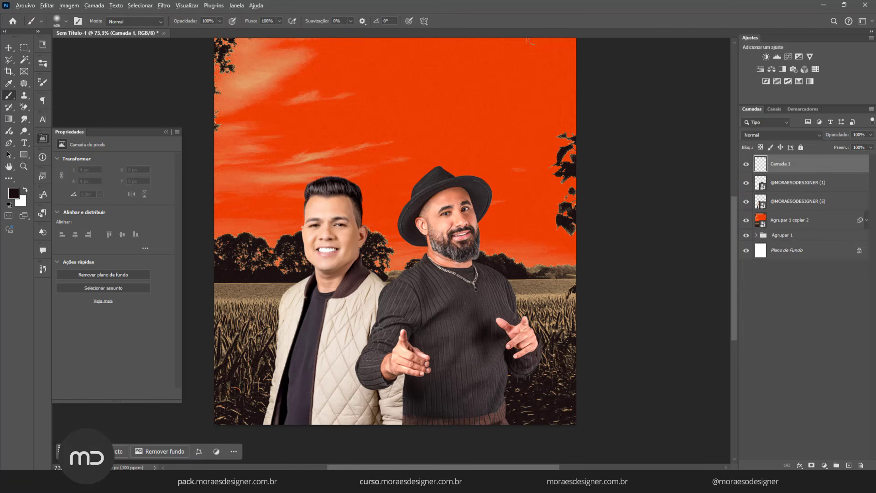
# Step: Paint a soft near-black fade across the flyer's lower edge and enlarge it to about 1336 x 835 px, covering the artists' torsos
pyautogui.scroll(-2, 358, 356)
pyautogui.moveTo(266, 394)
pyautogui.mouseDown()
pyautogui.moveTo(537, 410)
pyautogui.moveTo(285, 414)
pyautogui.moveTo(238, 404)
pyautogui.moveTo(567, 387)
pyautogui.mouseUp()
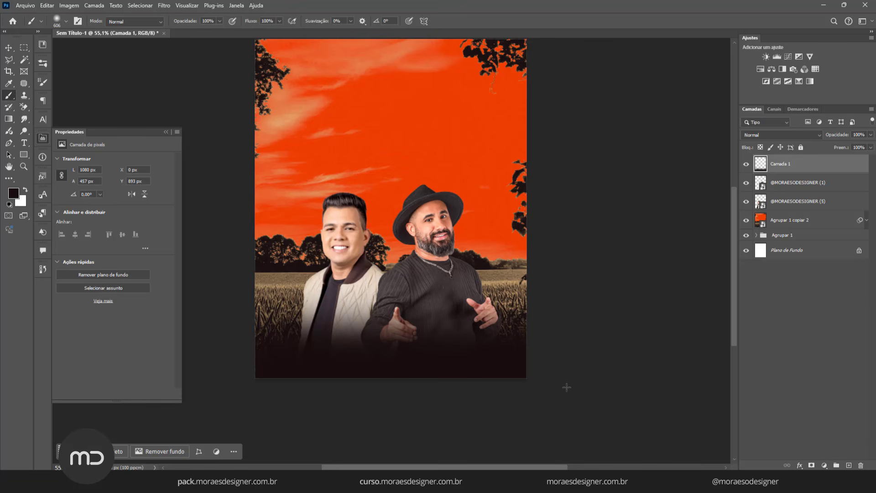
pyautogui.hotkey('ctrl', 't')
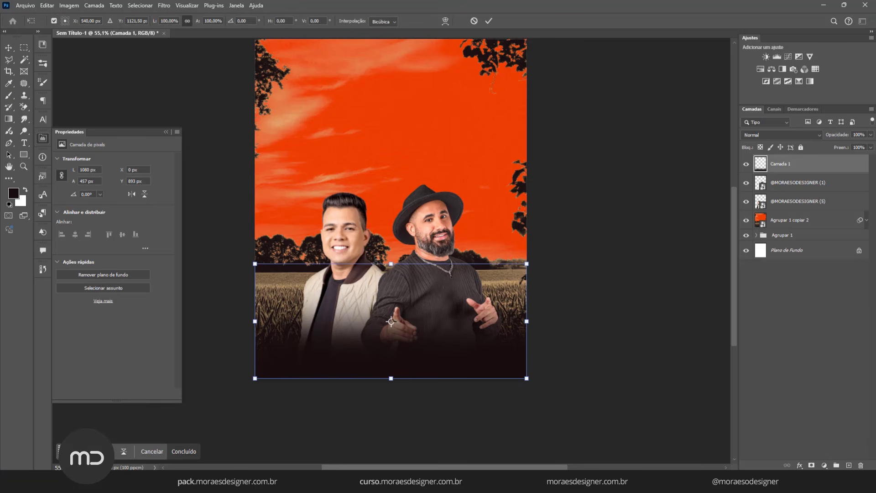
pyautogui.moveTo(392, 264); pyautogui.dragTo(388, 209)
pyautogui.moveTo(527, 209); pyautogui.dragTo(561, 190)
pyautogui.moveTo(393, 294); pyautogui.dragTo(391, 283)
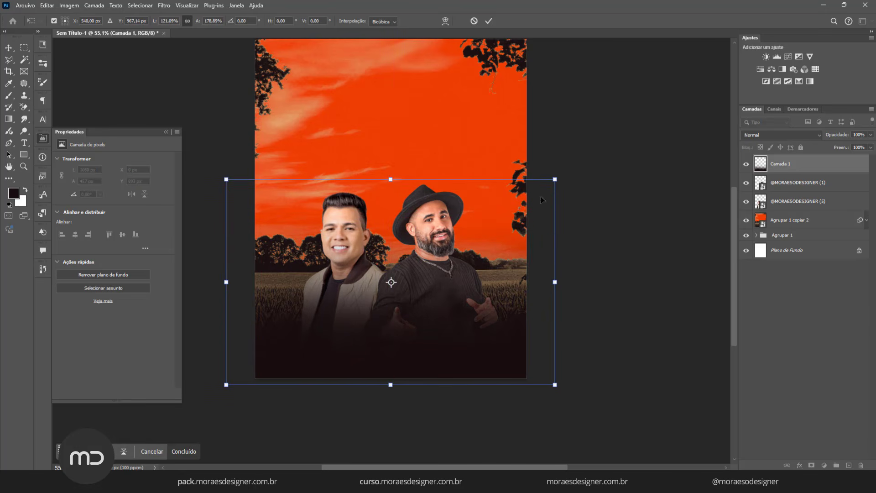
pyautogui.moveTo(555, 180); pyautogui.dragTo(559, 176)
pyautogui.click(493, 22)
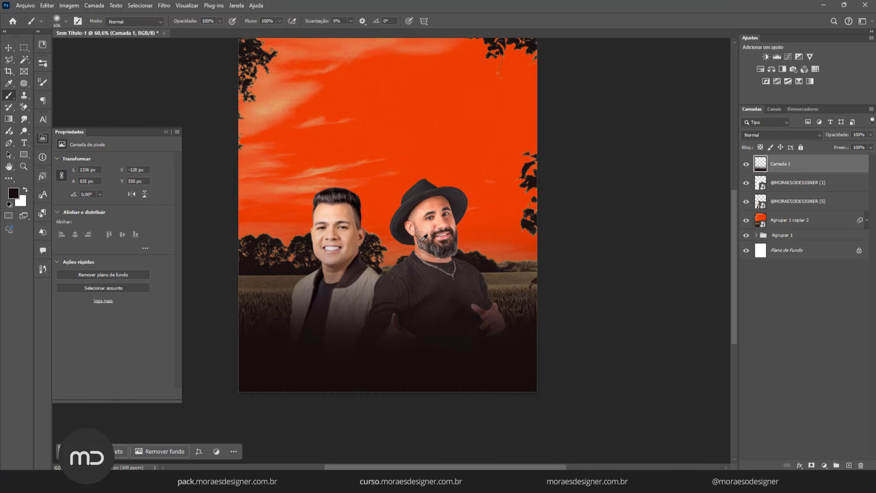
# Step: Examine the dark fade over both artists and the field, up close and across the flyer
pyautogui.scroll(3, 412, 233)
pyautogui.press('b')
pyautogui.scroll(-1, 412, 233)
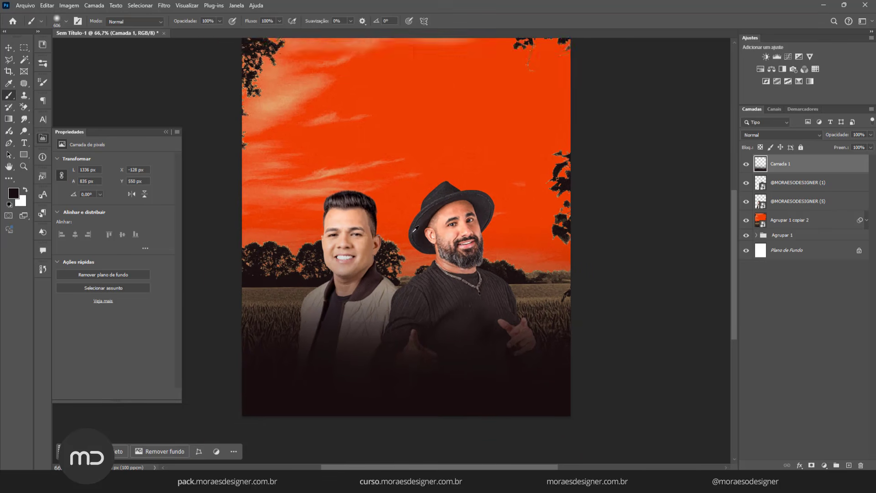
pyautogui.scroll(1, 413, 233)
pyautogui.scroll(-1, 412, 233)
pyautogui.moveTo(413, 204); pyautogui.dragTo(410, 229)
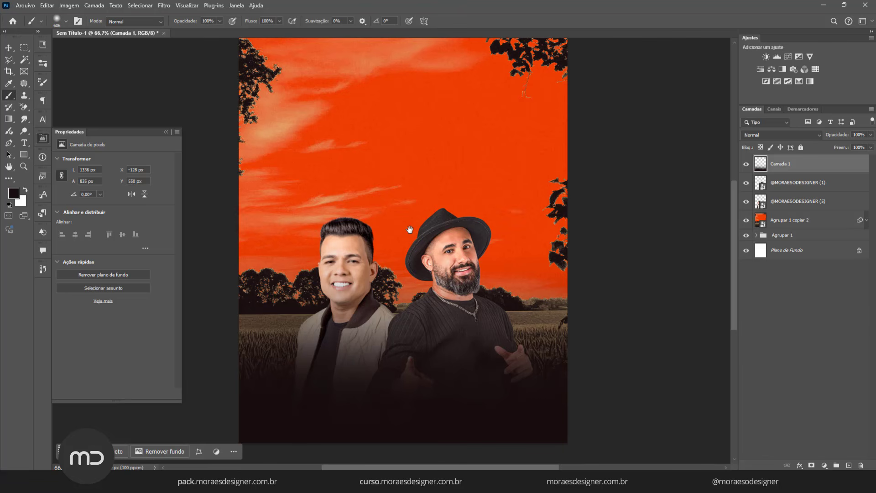
pyautogui.moveTo(410, 230); pyautogui.dragTo(409, 193)
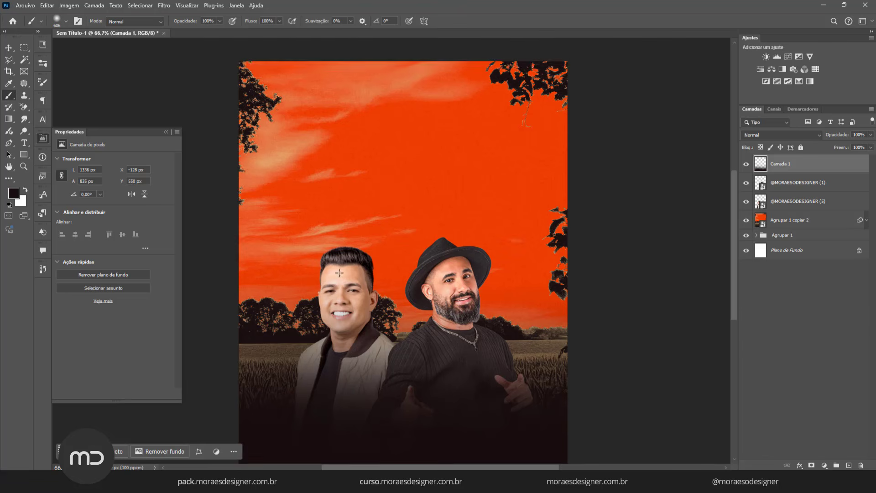
pyautogui.scroll(2, 361, 273)
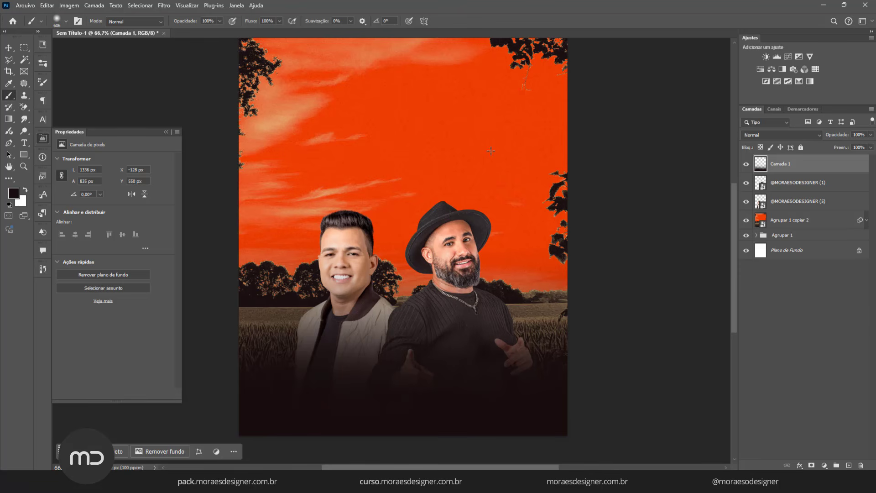
# Step: Shift both artists' cut-outs together about 37 px up and 5 px to the left
pyautogui.click(775, 208)
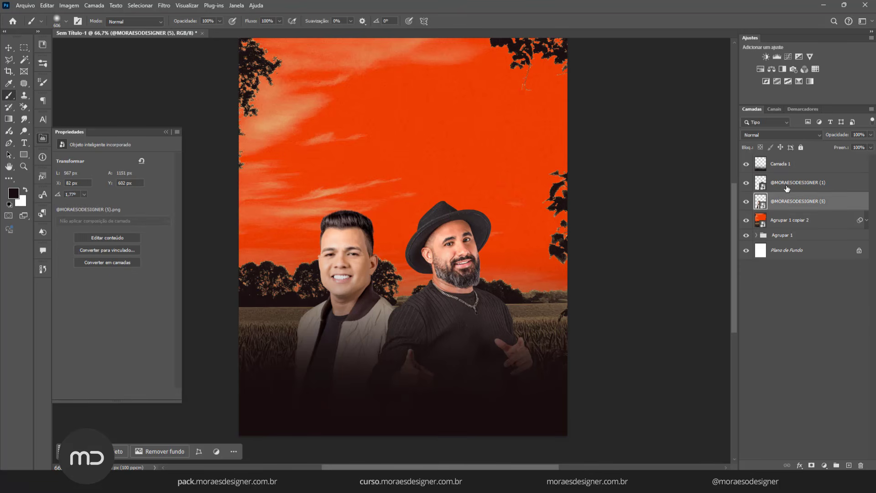
pyautogui.keyDown('shift'); pyautogui.click(787, 188); pyautogui.keyUp('shift')
pyautogui.press('v')
pyautogui.click(460, 301)
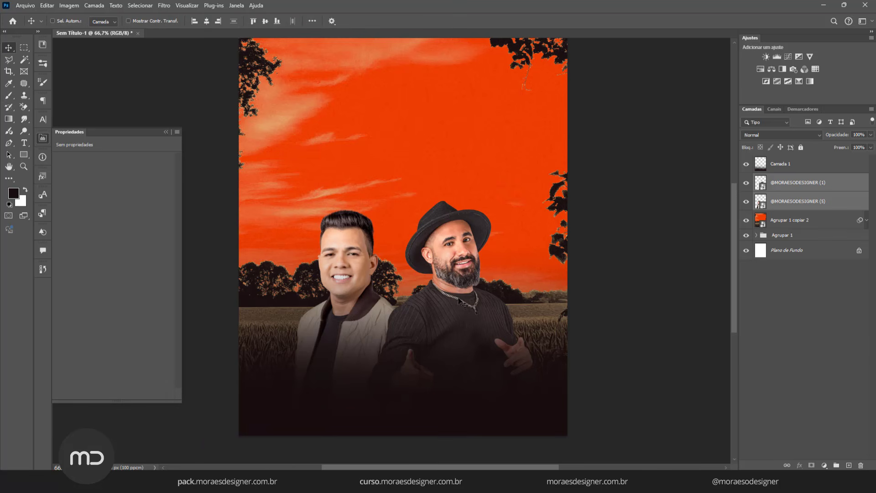
pyautogui.moveTo(460, 300); pyautogui.dragTo(457, 289)
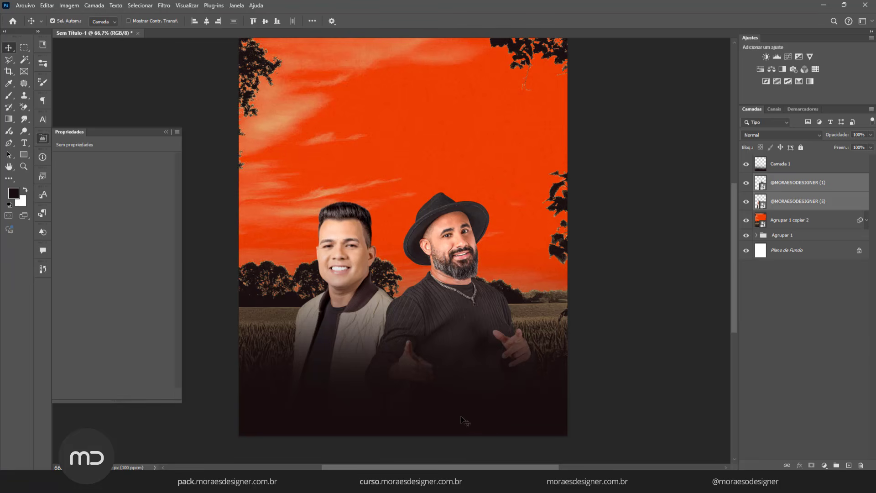
pyautogui.scroll(5, 440, 290)
pyautogui.moveTo(452, 249); pyautogui.dragTo(451, 240)
pyautogui.scroll(-5, 451, 239)
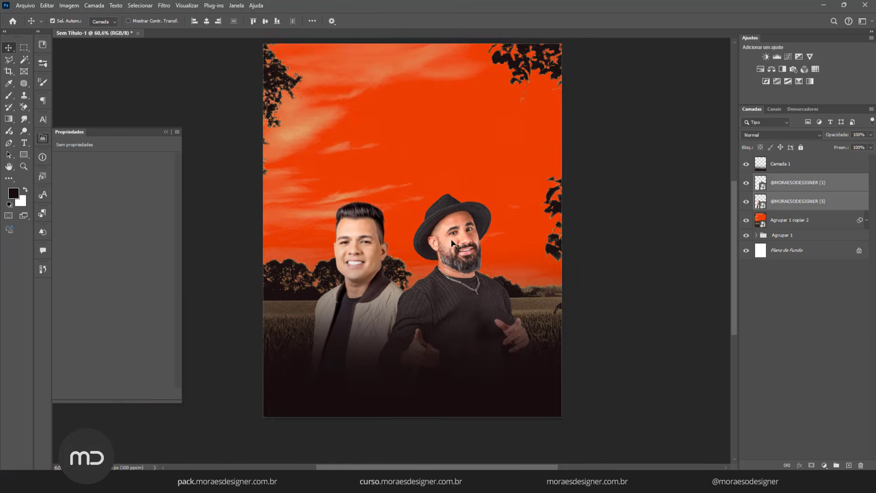
pyautogui.scroll(1, 452, 244)
pyautogui.scroll(-1, 452, 243)
pyautogui.scroll(1, 452, 243)
pyautogui.scroll(-1, 452, 243)
pyautogui.scroll(1, 452, 243)
pyautogui.scroll(-1, 452, 244)
pyautogui.scroll(1, 452, 243)
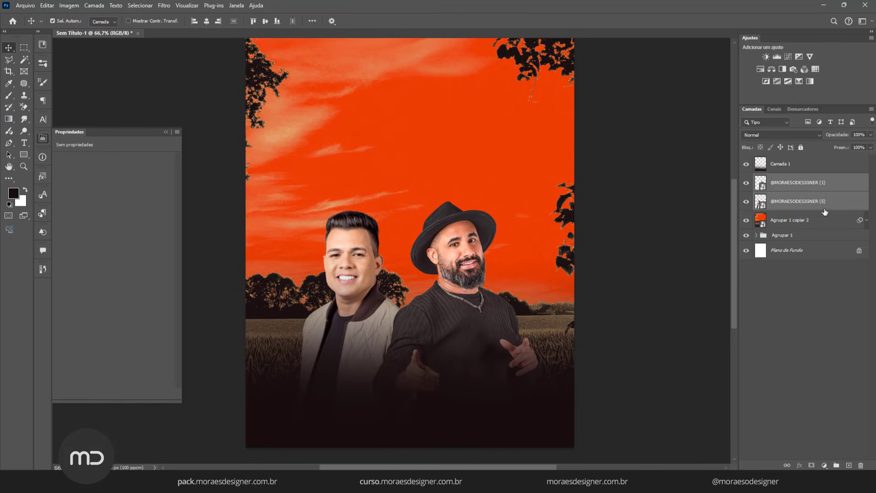
# Step: Open the Camera Raw filter on the cut-out of the man in the quilted jacket and set Dehaze to -100 and Clarity to +21
pyautogui.click(824, 209)
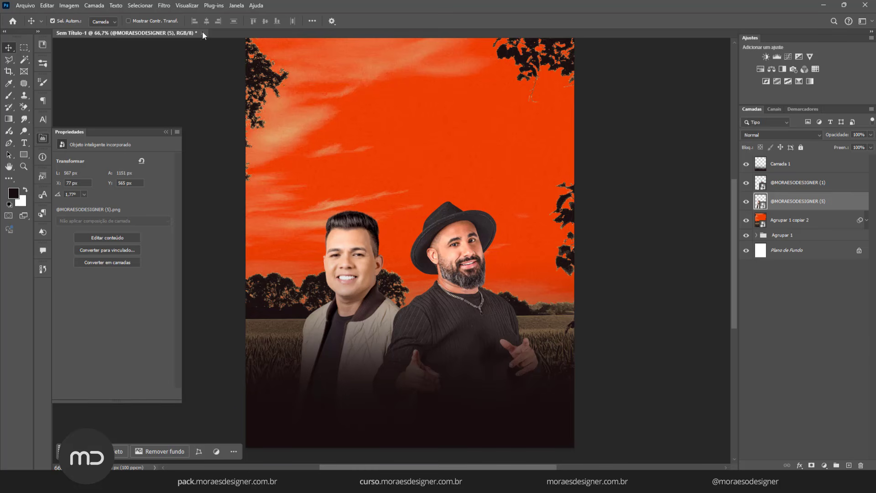
pyautogui.click(168, 6)
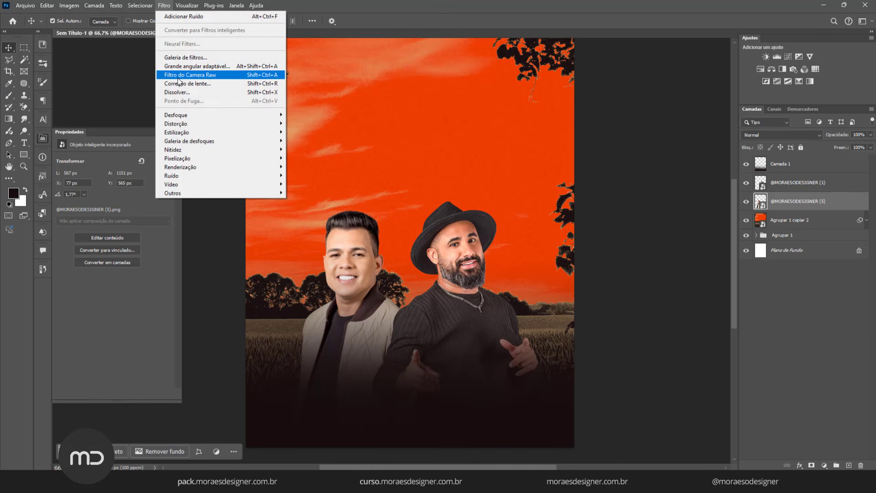
pyautogui.click(179, 78)
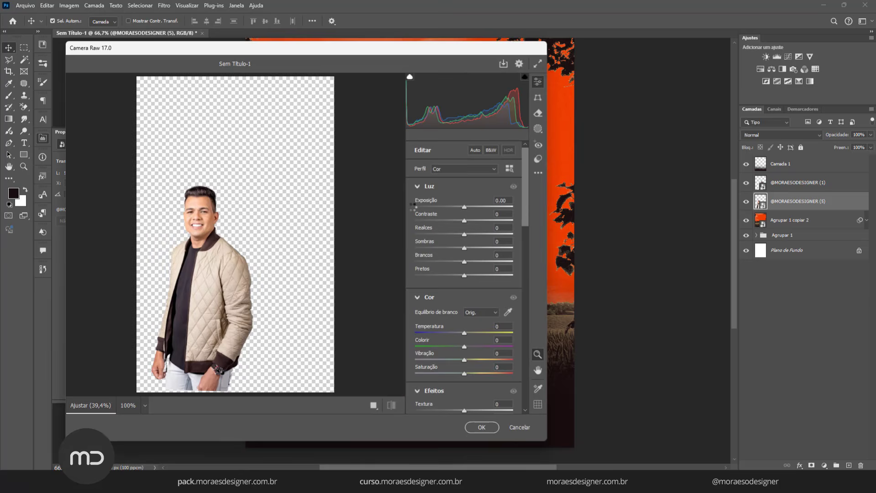
pyautogui.scroll(-4, 450, 304)
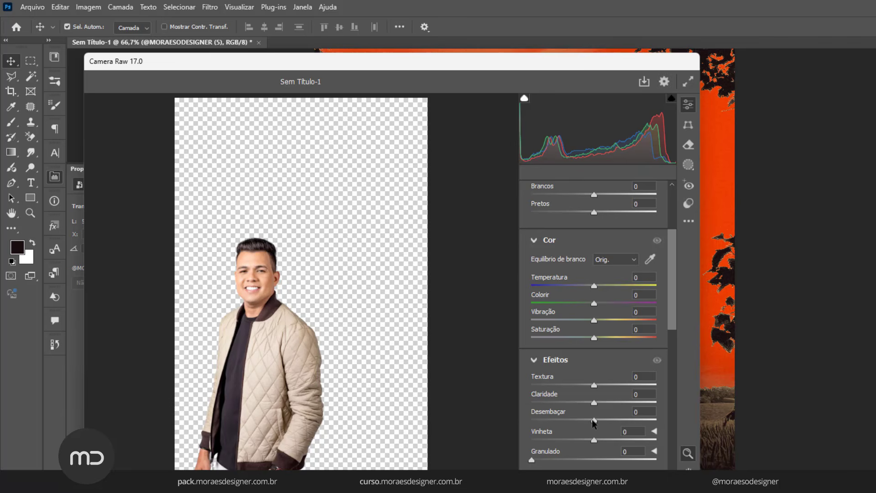
pyautogui.moveTo(593, 419); pyautogui.dragTo(499, 421)
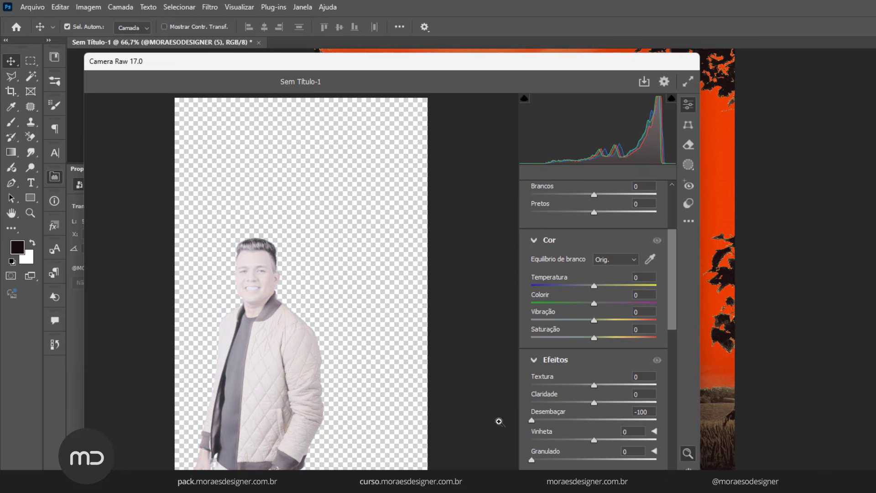
pyautogui.moveTo(289, 300); pyautogui.dragTo(318, 299)
pyautogui.moveTo(217, 332); pyautogui.dragTo(221, 333)
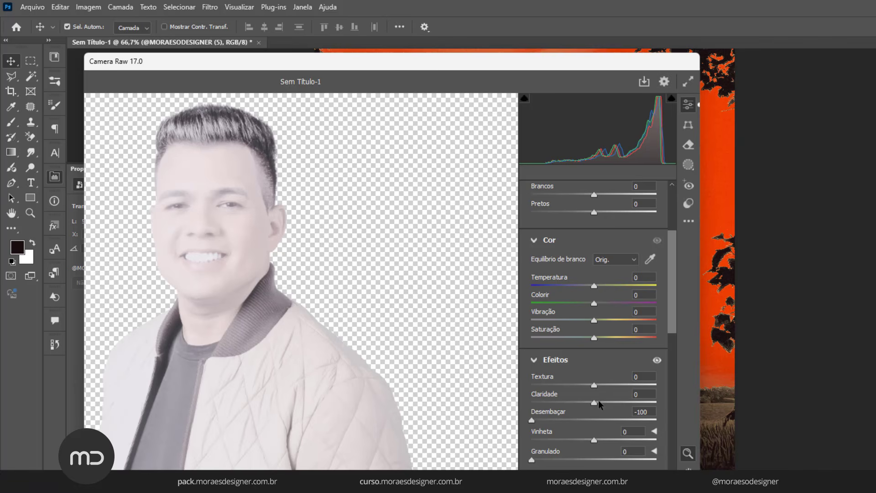
pyautogui.moveTo(594, 402); pyautogui.dragTo(608, 401)
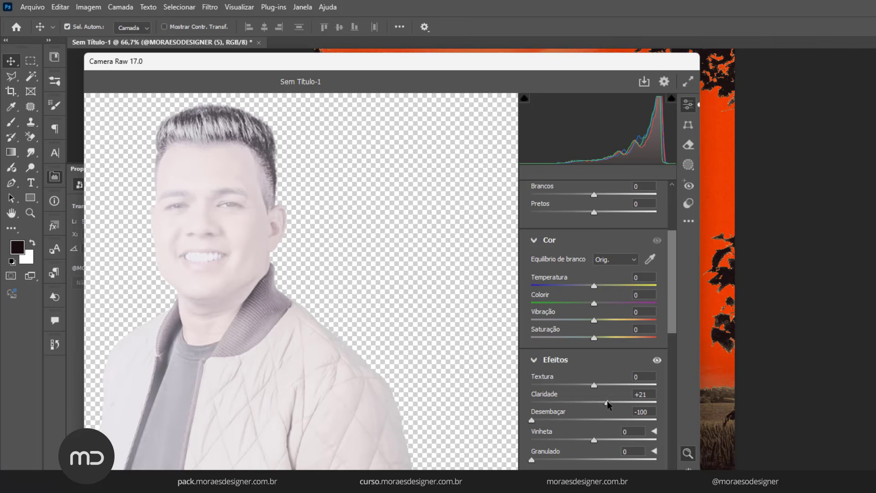
# Step: Set the jacket man's Shadows to -87, Highlights to -60, Contrast to +47, Temperature to +4 and Tint to +5
pyautogui.scroll(2, 583, 267)
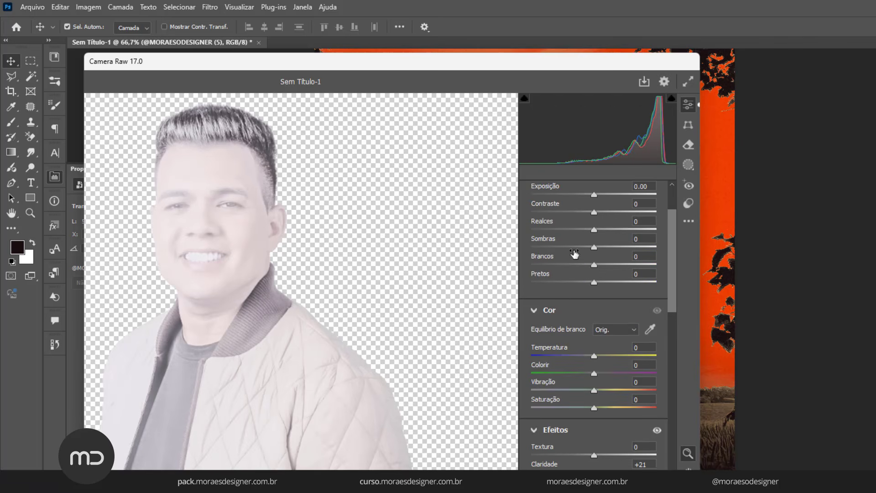
pyautogui.moveTo(575, 250); pyautogui.dragTo(541, 249)
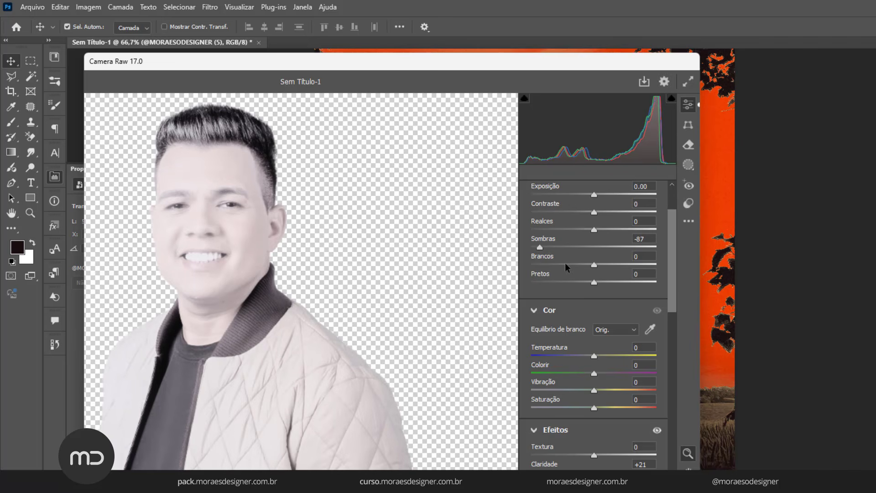
pyautogui.moveTo(583, 230); pyautogui.dragTo(621, 216)
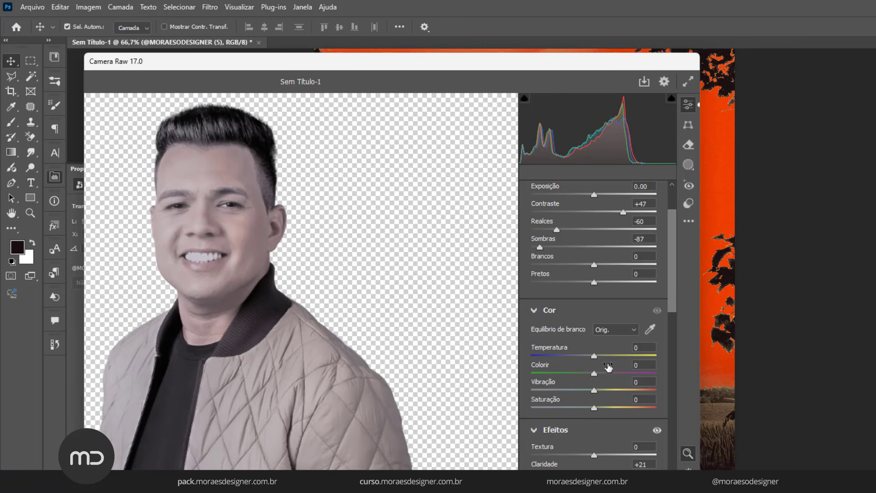
pyautogui.moveTo(594, 356); pyautogui.dragTo(598, 373)
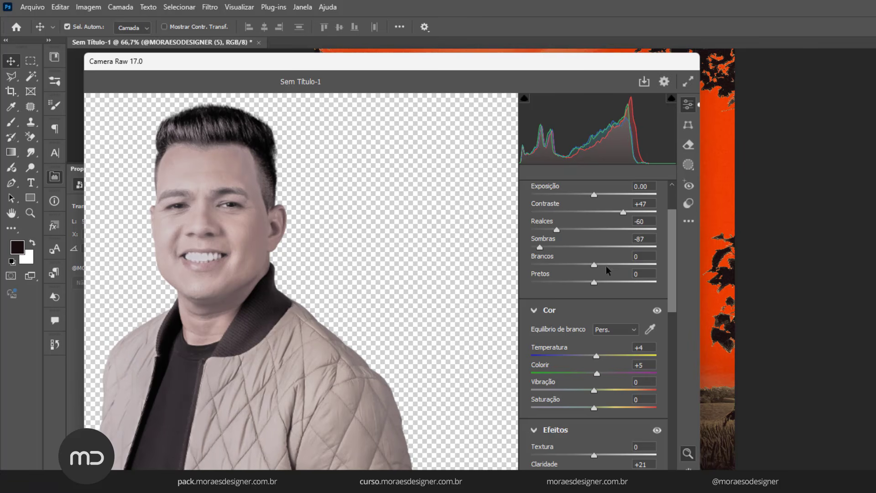
# Step: Lower the jacket man's Whites to -15 and Blacks to -72, and set Dehaze to -50
pyautogui.scroll(3, 605, 268)
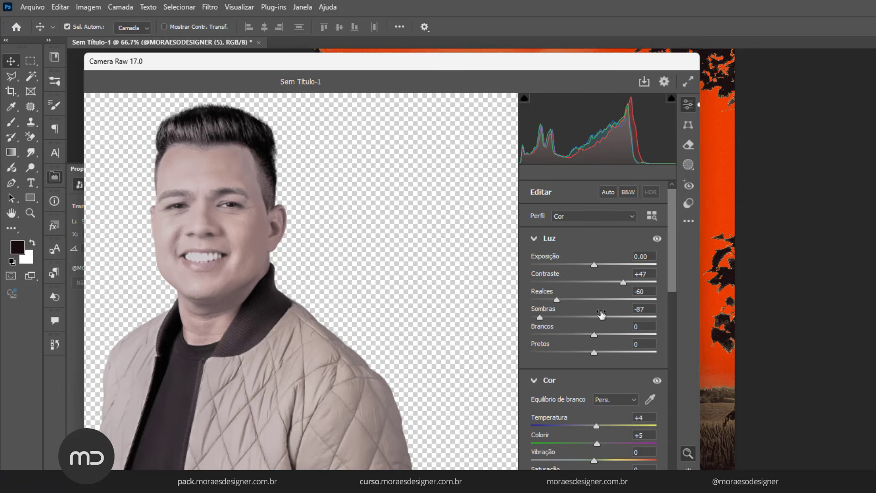
pyautogui.moveTo(594, 352)
pyautogui.mouseDown()
pyautogui.moveTo(549, 352)
pyautogui.moveTo(615, 338)
pyautogui.moveTo(586, 338)
pyautogui.mouseUp()
pyautogui.scroll(-3, 586, 337)
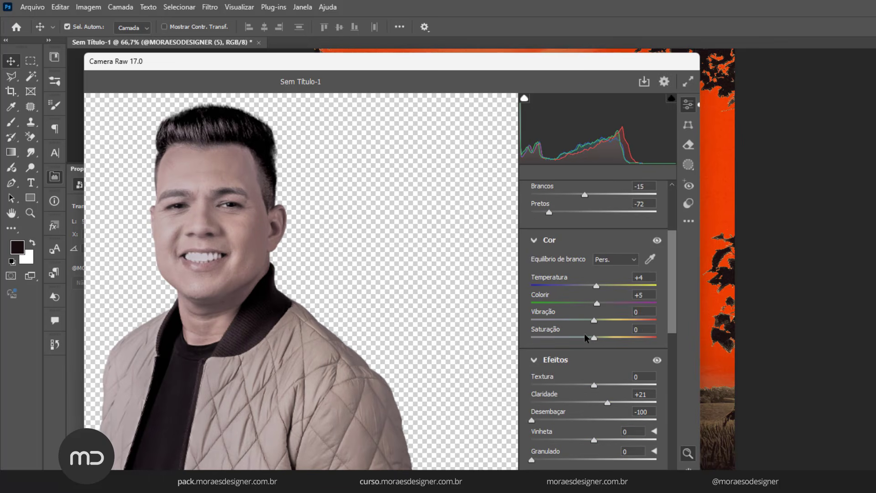
pyautogui.moveTo(533, 419); pyautogui.dragTo(564, 419)
# Step: Set the jacket man's Highlights to -43 and Shadows to -81, and apply the Camera Raw filter
pyautogui.scroll(2, 179, 252)
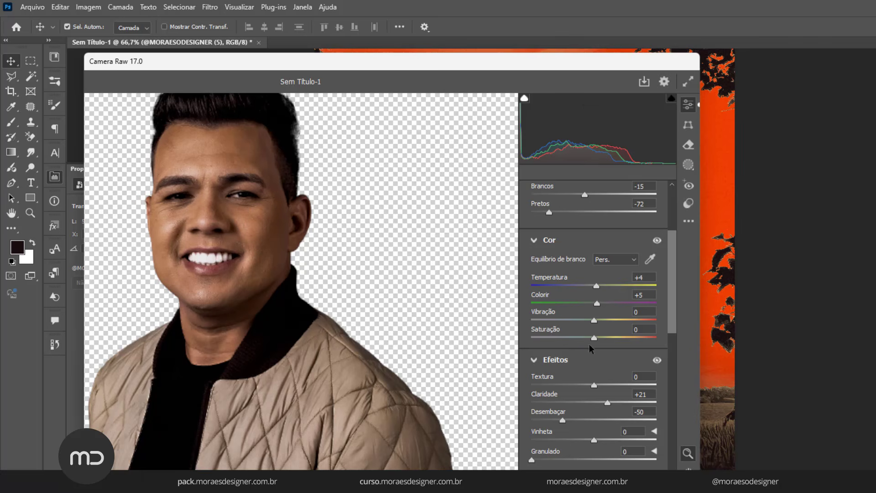
pyautogui.keyDown('alt'); pyautogui.click(333, 363); pyautogui.keyUp('alt')
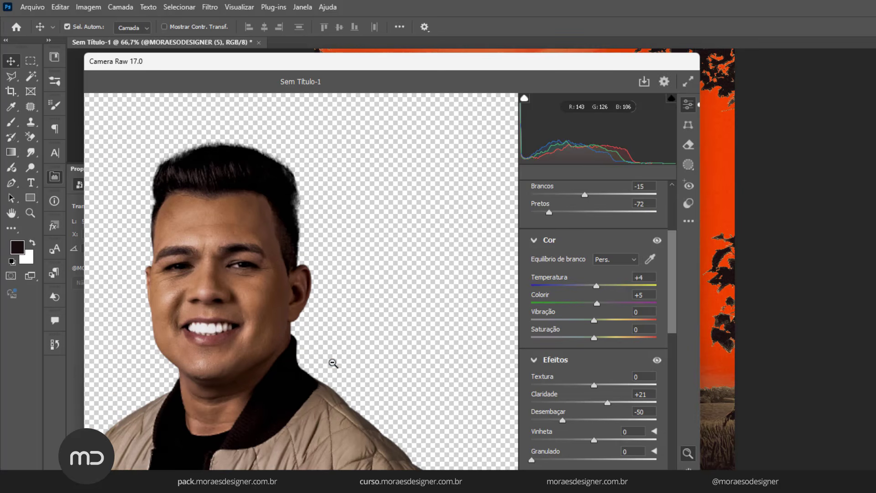
pyautogui.scroll(5, 599, 314)
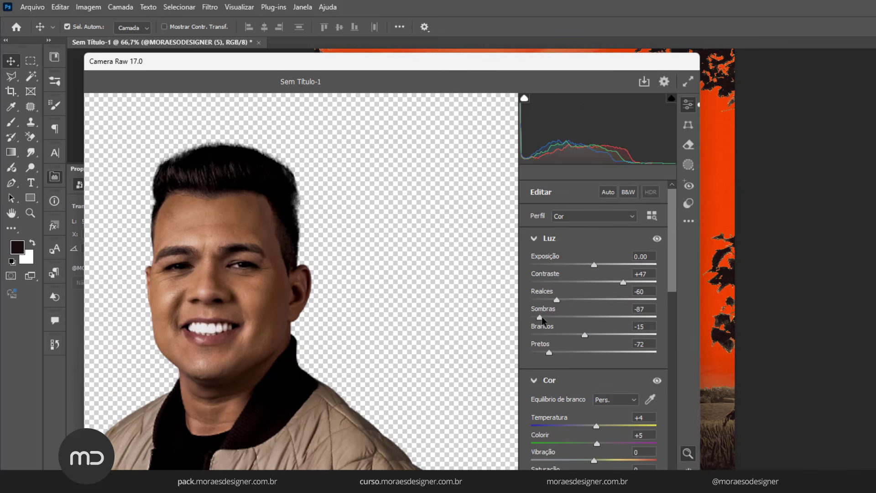
pyautogui.moveTo(540, 317); pyautogui.dragTo(568, 304)
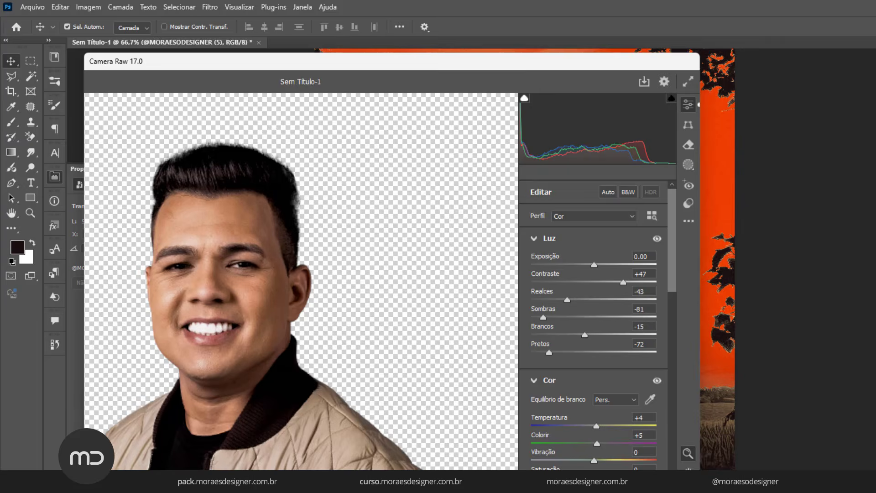
pyautogui.press('Return')
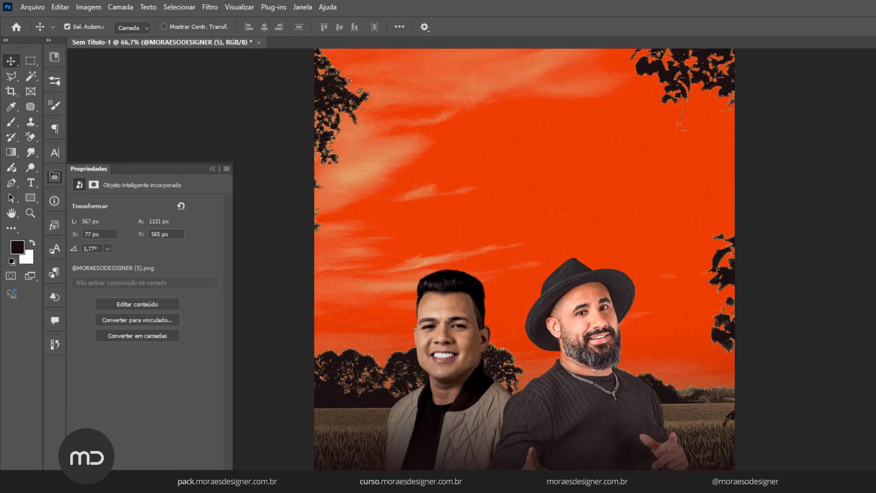
# Step: Reopen Camera Raw on the jacket man's cut-out, set Highlights to -31, Tint to +15 and Temperature to +7, and apply it
pyautogui.hotkey('ctrl', 'shift', 'a')
pyautogui.click(499, 347)
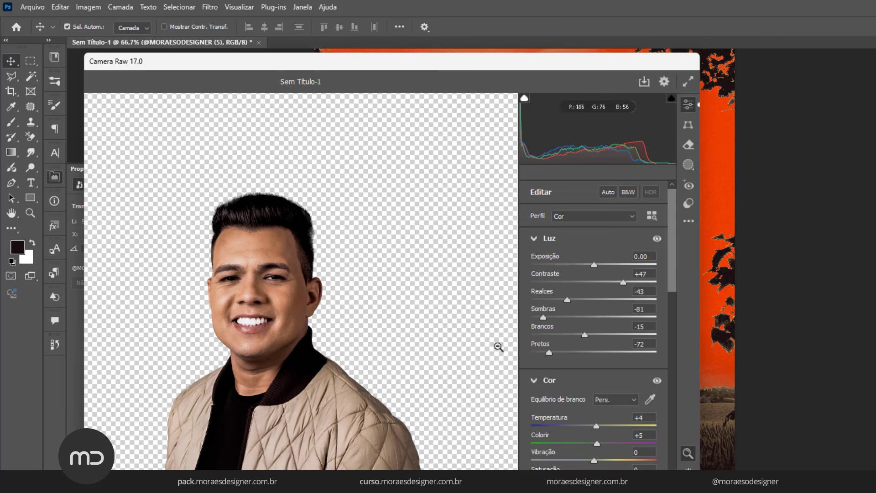
pyautogui.moveTo(569, 300); pyautogui.dragTo(575, 301)
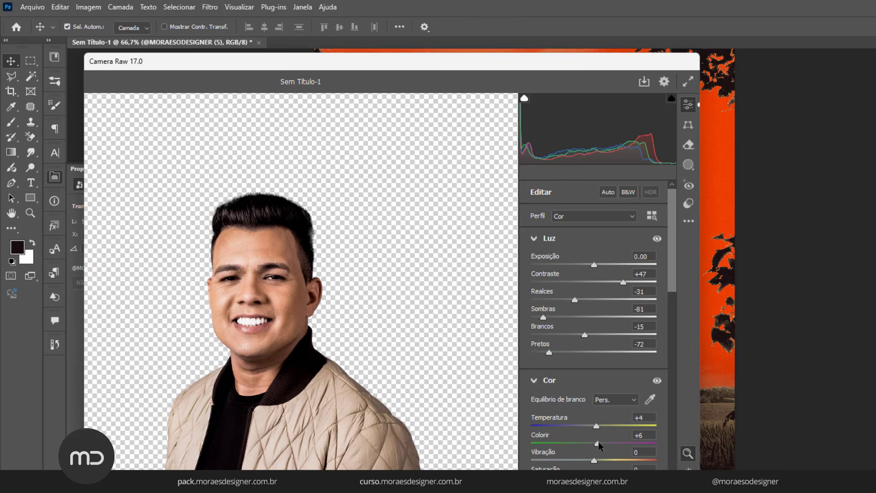
pyautogui.moveTo(600, 447); pyautogui.dragTo(600, 430)
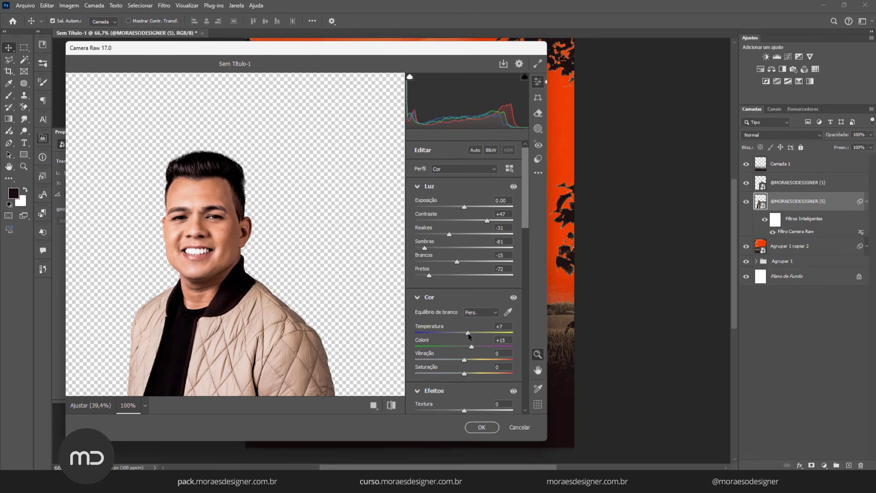
pyautogui.click(483, 428)
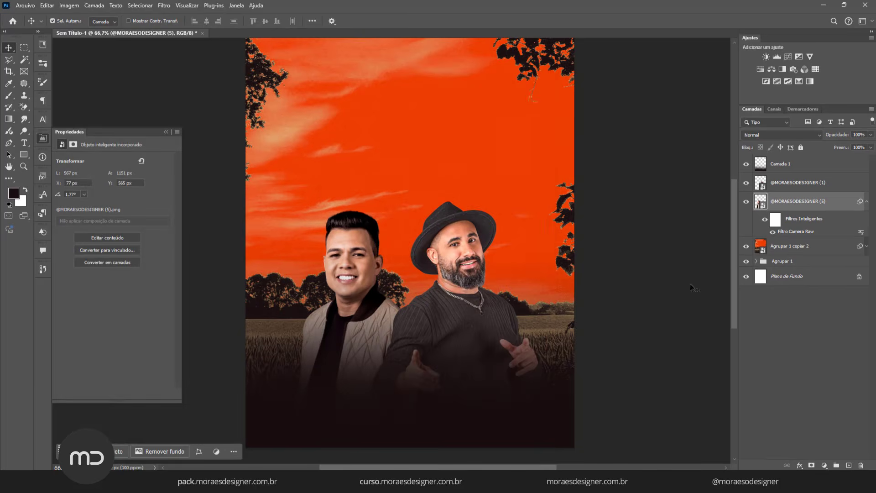
# Step: Compare the jacket man's cut-out with and without its Camera Raw smart filter, and collapse the layer's filter list
pyautogui.click(764, 220)
pyautogui.click(765, 220)
pyautogui.click(765, 220)
pyautogui.click(765, 220)
pyautogui.click(765, 220)
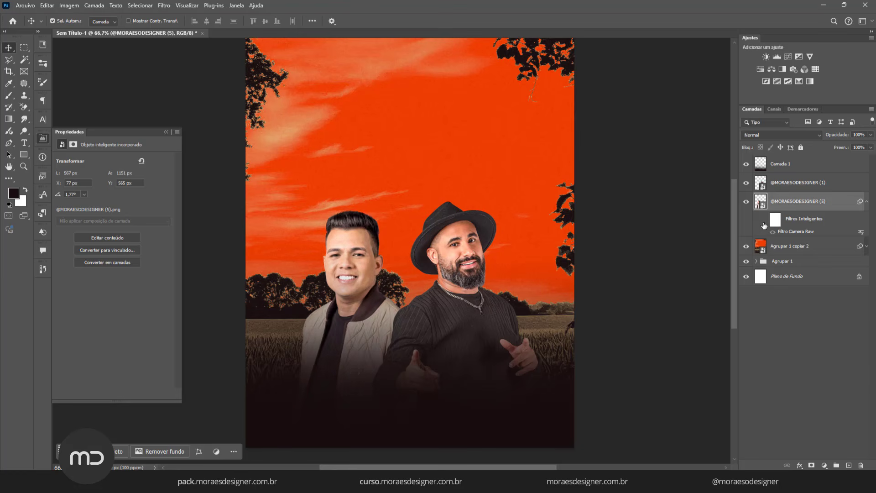
pyautogui.click(764, 220)
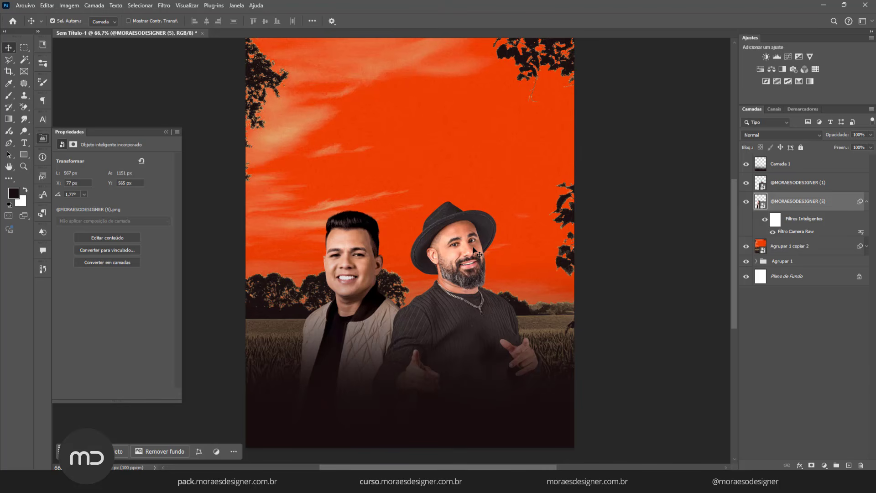
pyautogui.click(867, 202)
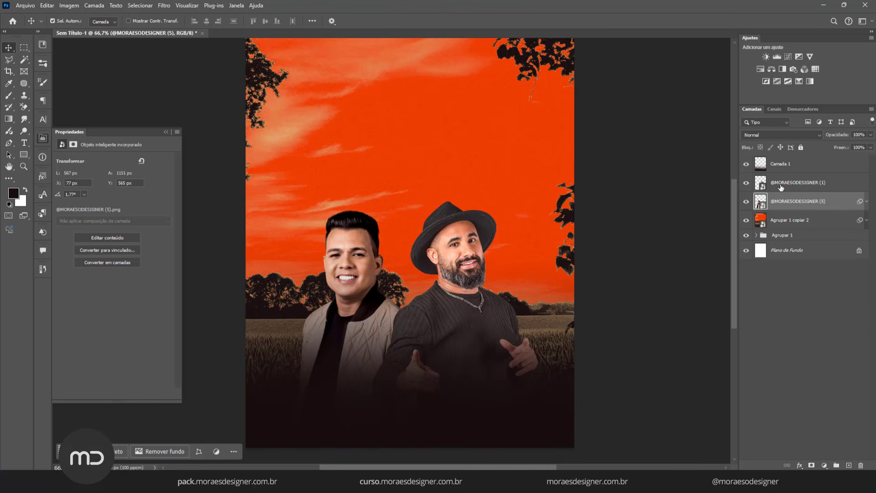
# Step: Add a dark navy solid colour fill layer above Camada 1
pyautogui.click(824, 166)
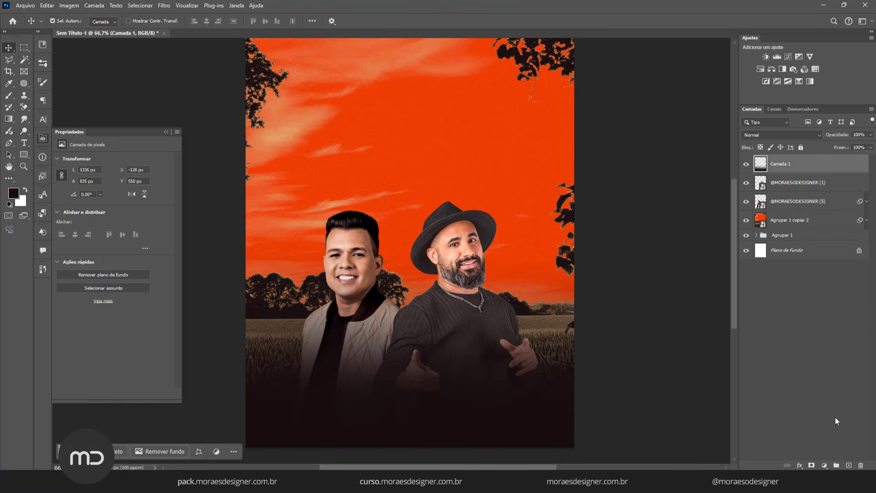
pyautogui.click(825, 465)
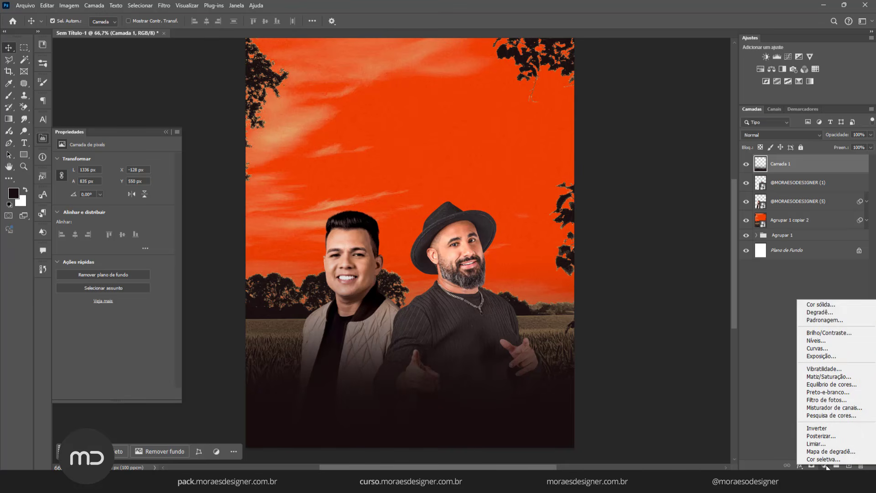
pyautogui.click(820, 305)
pyautogui.click(749, 215)
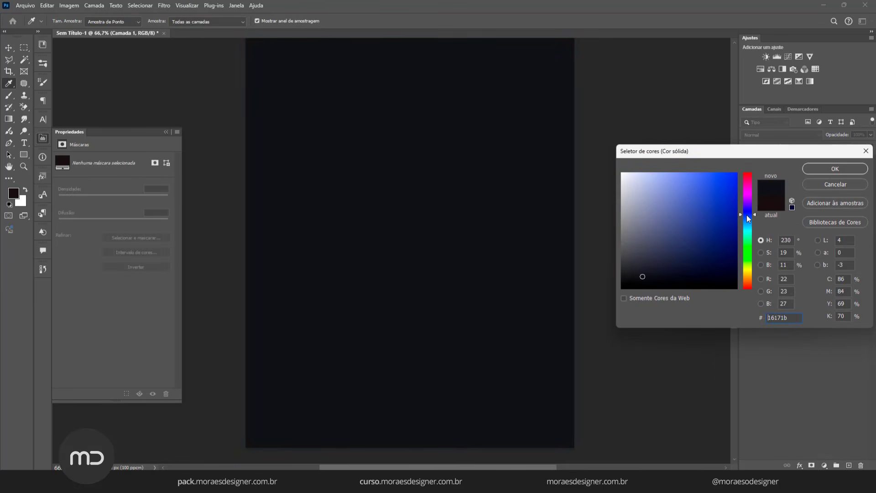
pyautogui.click(645, 274)
pyautogui.click(865, 171)
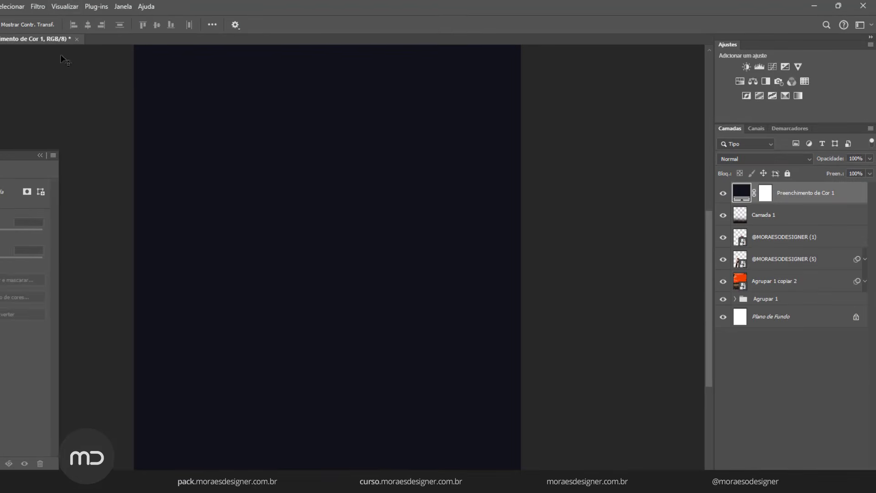
# Step: Convert the colour fill to a smart object and apply a Camera Raw filter with Grain at 100
pyautogui.click(43, 7)
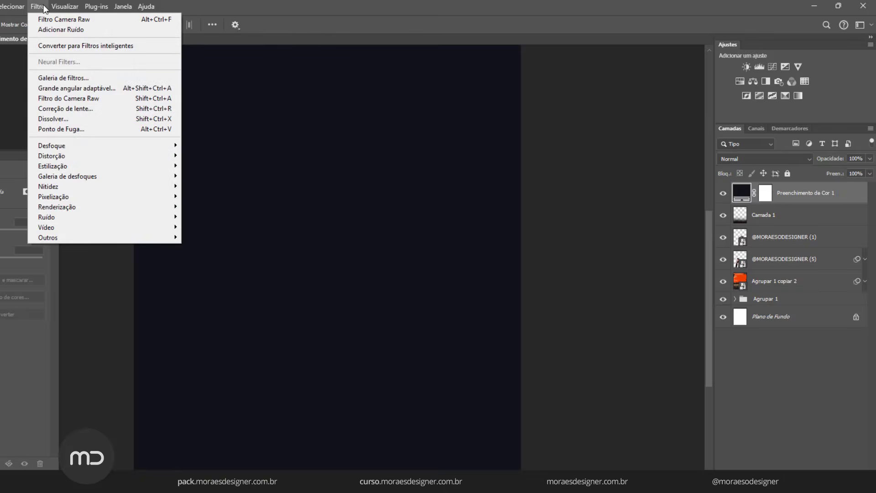
pyautogui.click(60, 99)
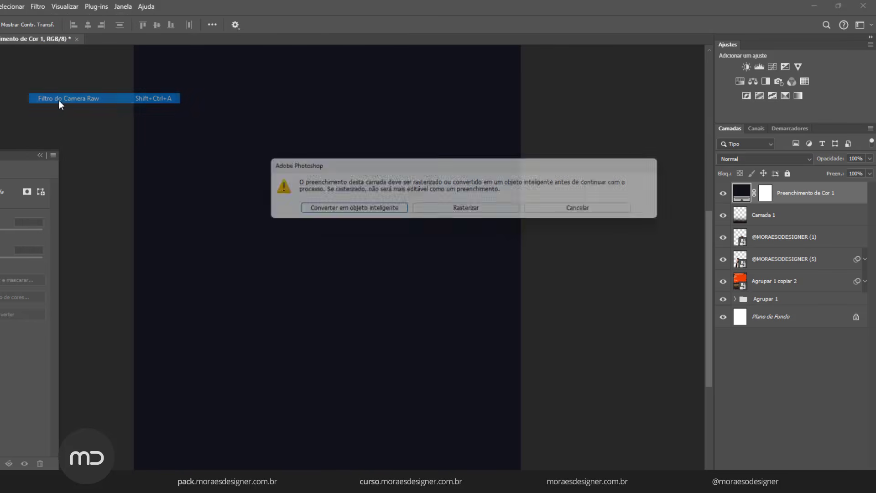
pyautogui.click(349, 211)
pyautogui.scroll(-5, 362, 381)
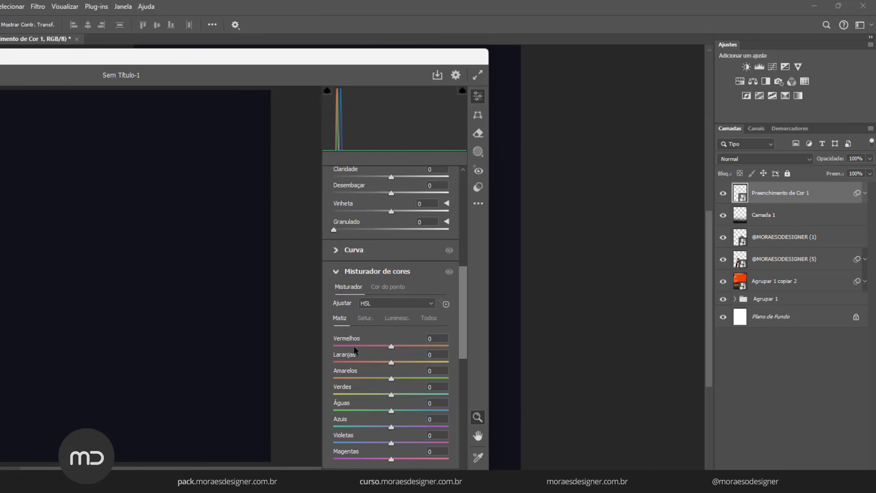
pyautogui.moveTo(334, 295); pyautogui.dragTo(476, 294)
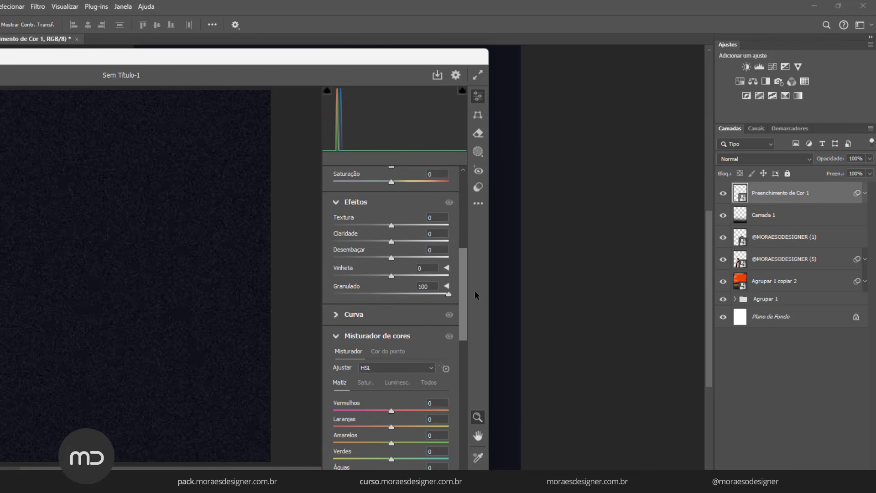
pyautogui.press('Return')
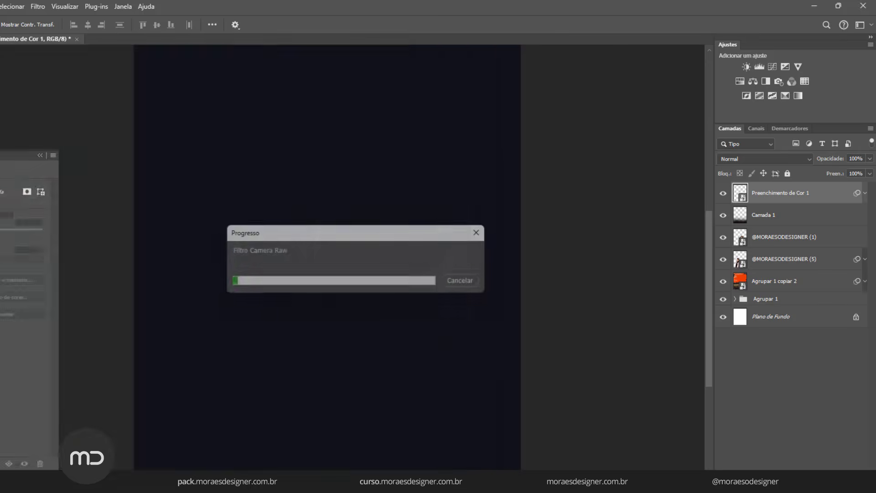
# Step: Set the grain fill layer's blend mode to Lighten (Clarear) and its opacity to 27%
pyautogui.click(774, 158)
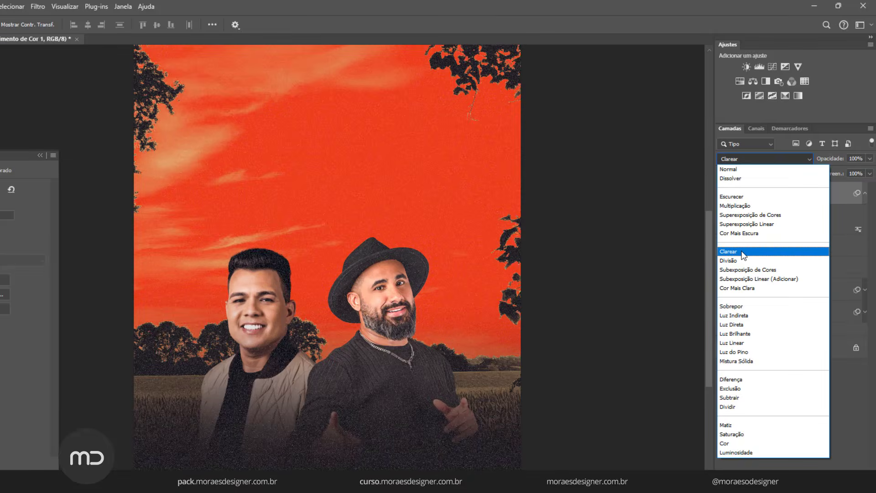
pyautogui.click(728, 251)
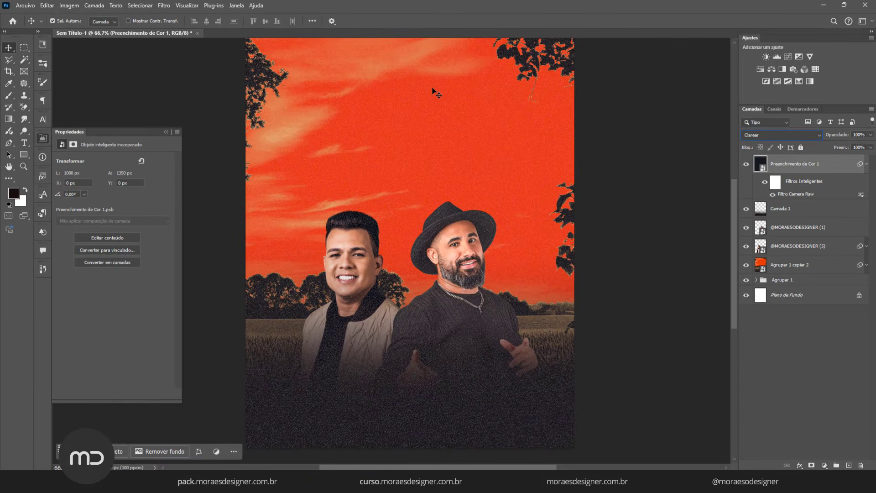
pyautogui.click(870, 135)
pyautogui.moveTo(872, 145); pyautogui.dragTo(857, 146)
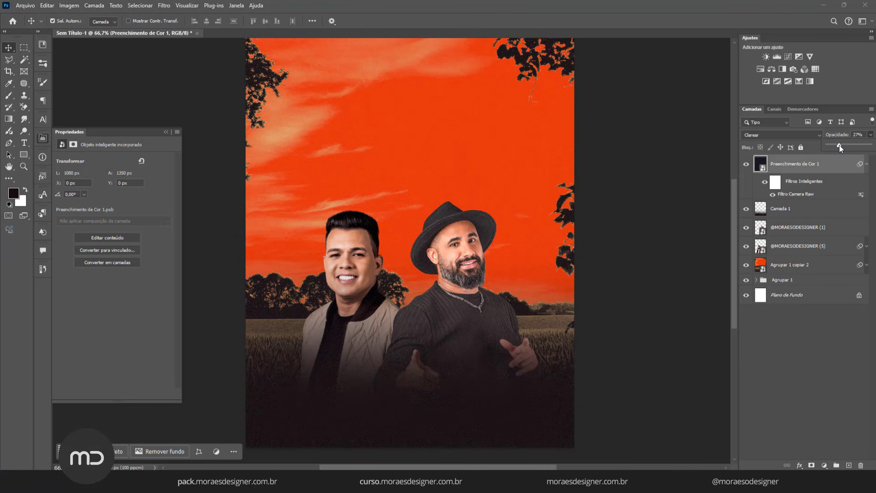
pyautogui.click(831, 169)
# Step: Compare the flyer with and without the grain fill layer
pyautogui.scroll(1, 434, 369)
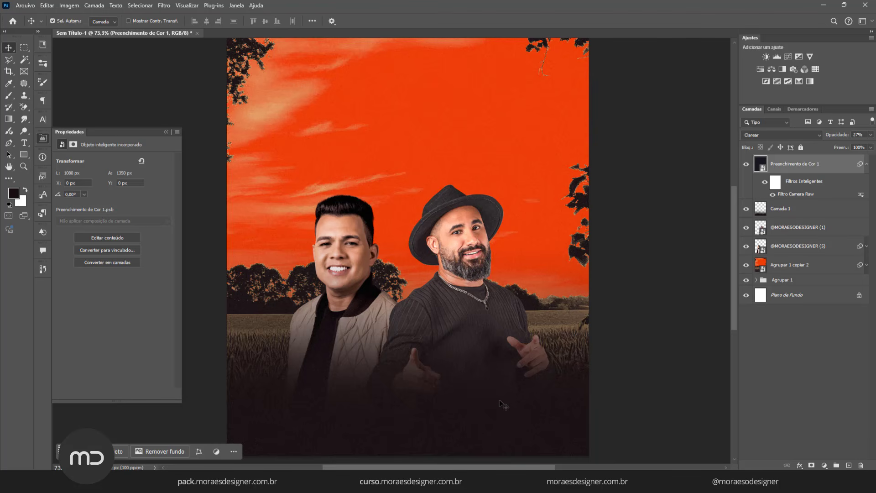
pyautogui.click(747, 165)
pyautogui.click(747, 165)
pyautogui.click(747, 165)
pyautogui.click(746, 165)
pyautogui.click(747, 165)
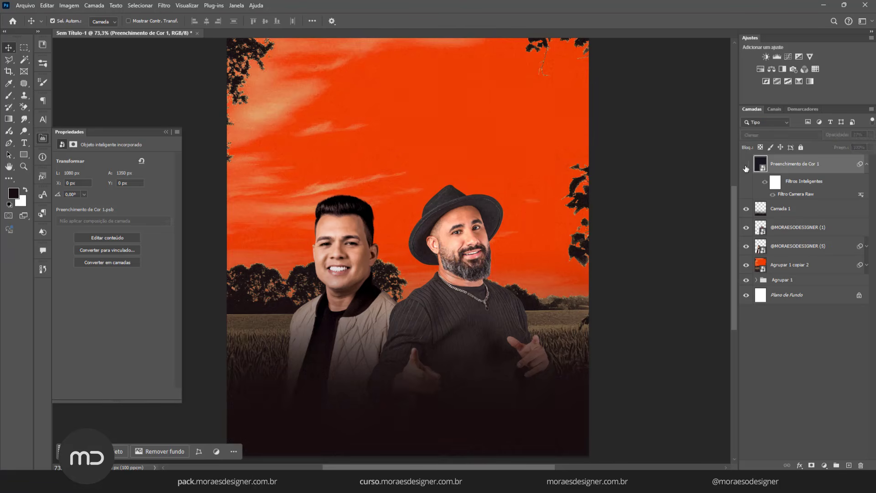
pyautogui.click(746, 165)
pyautogui.click(746, 165)
pyautogui.click(746, 165)
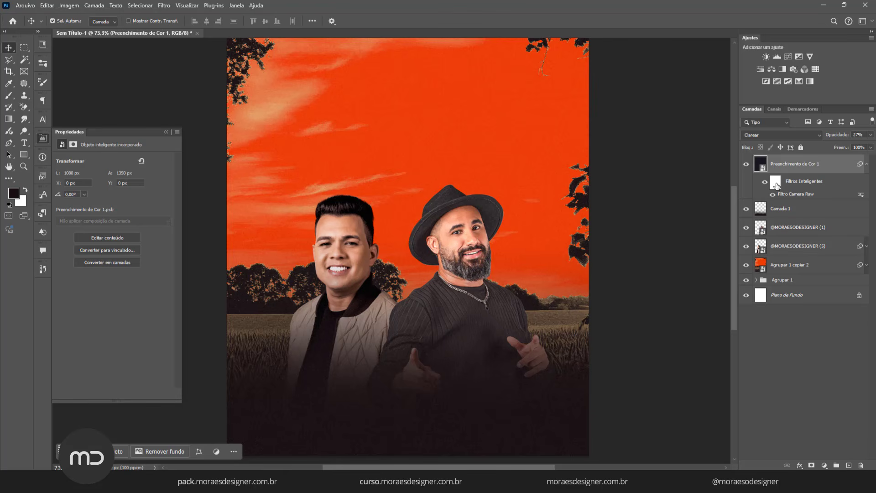
pyautogui.press('h')
pyautogui.moveTo(503, 194); pyautogui.dragTo(457, 188)
pyautogui.hotkey('ctrl', '-')
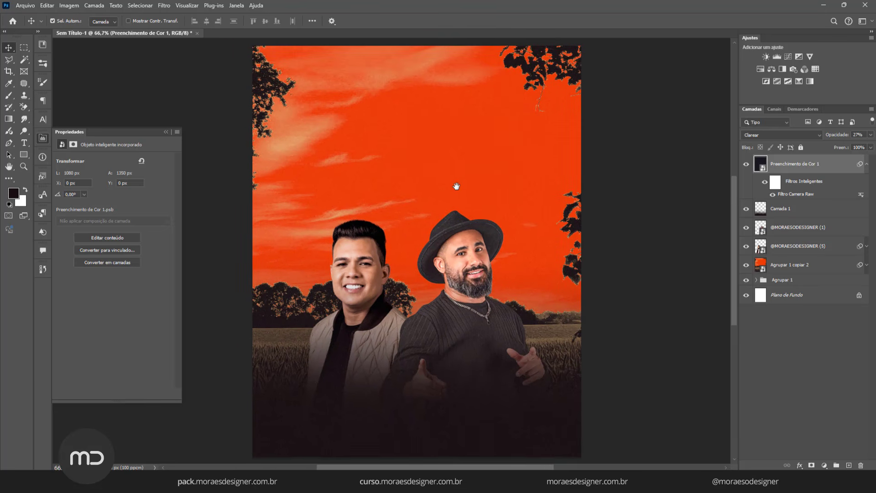
pyautogui.click(25, 5)
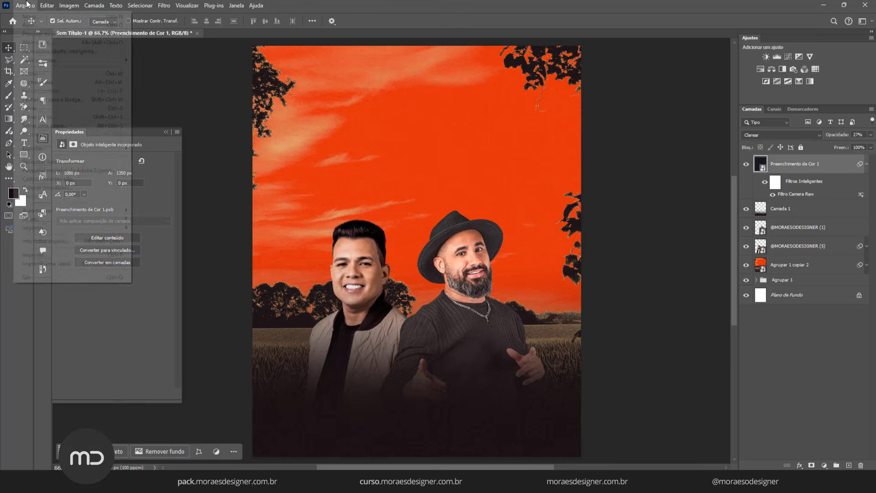
pyautogui.click(35, 180)
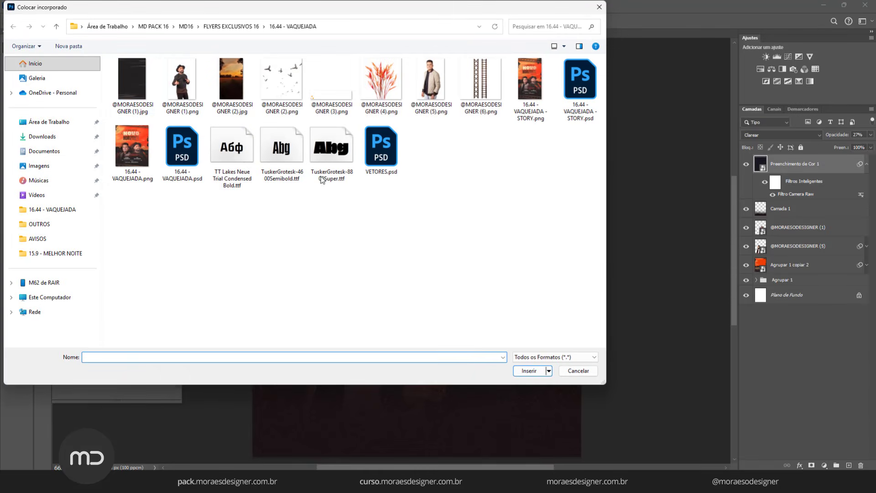
pyautogui.doubleClick(133, 84)
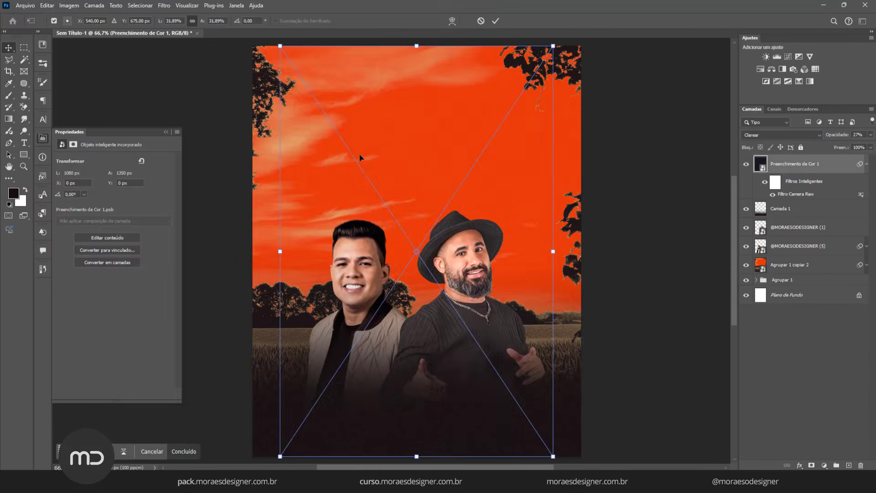
# Step: Scale the placed texture to 45.40%, position it to cover the whole canvas, and commit the placement
pyautogui.moveTo(480, 86); pyautogui.dragTo(511, 41)
pyautogui.moveTo(462, 132); pyautogui.dragTo(463, 121)
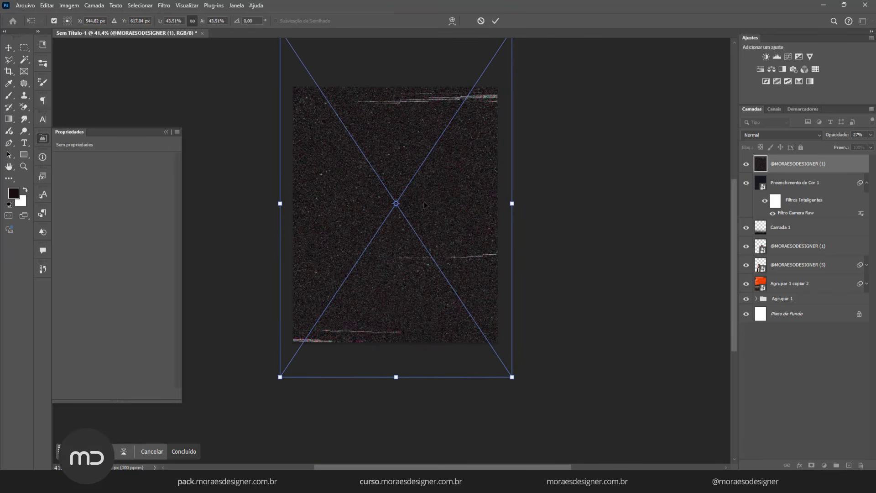
pyautogui.scroll(-2, 444, 122)
pyautogui.moveTo(491, 58); pyautogui.dragTo(493, 54)
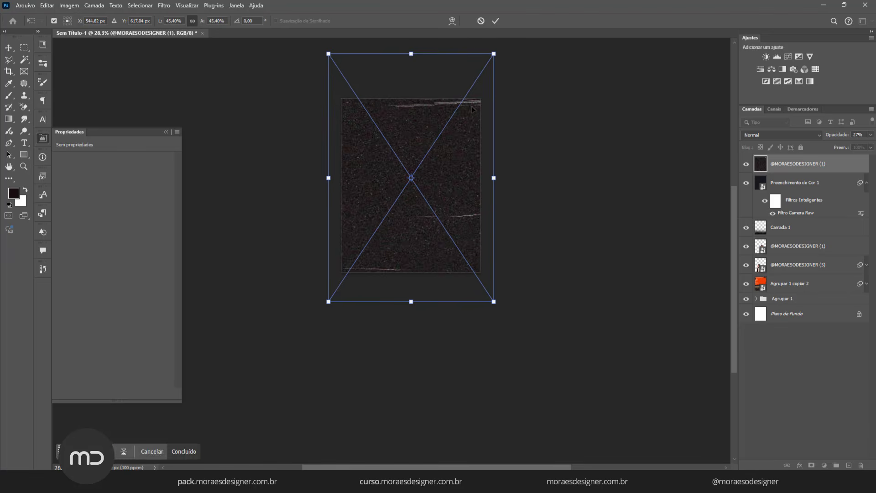
pyautogui.moveTo(461, 119); pyautogui.dragTo(460, 119)
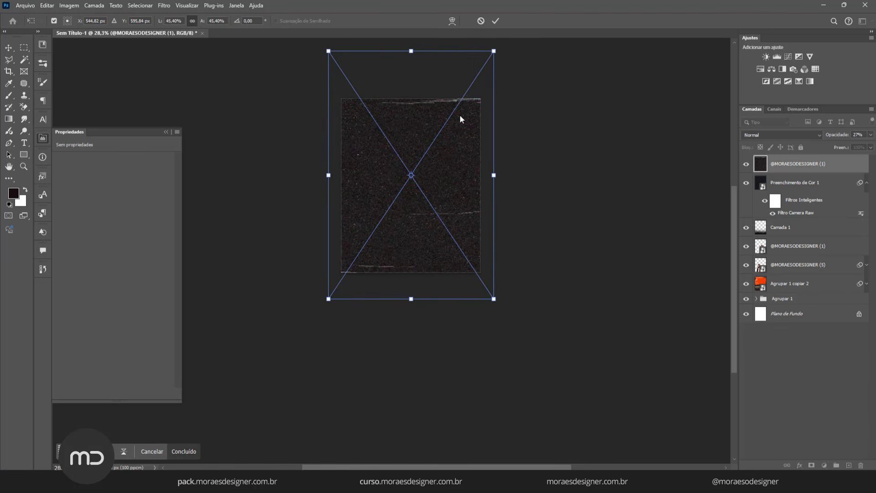
pyautogui.click(496, 20)
pyautogui.scroll(2, 459, 107)
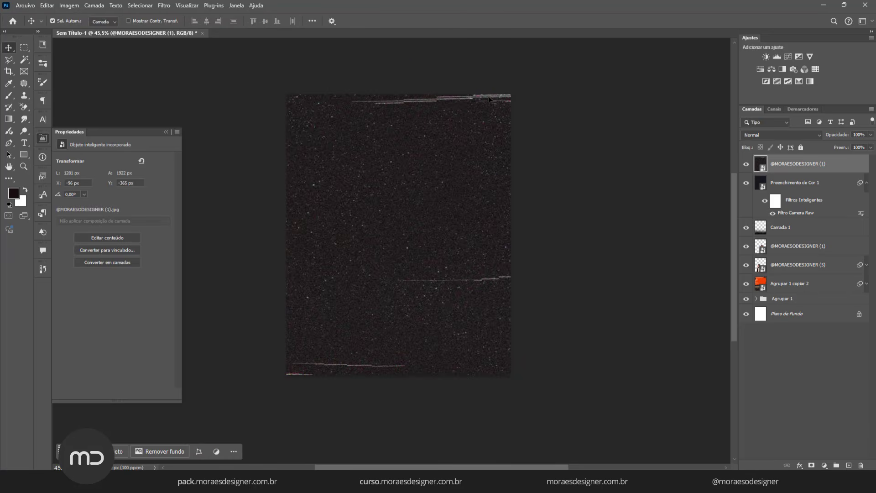
# Step: Blend the scratched texture with Lighten (Clarear) at 28% opacity, and collapse the colour fill layer's filter list
pyautogui.scroll(2, 392, 237)
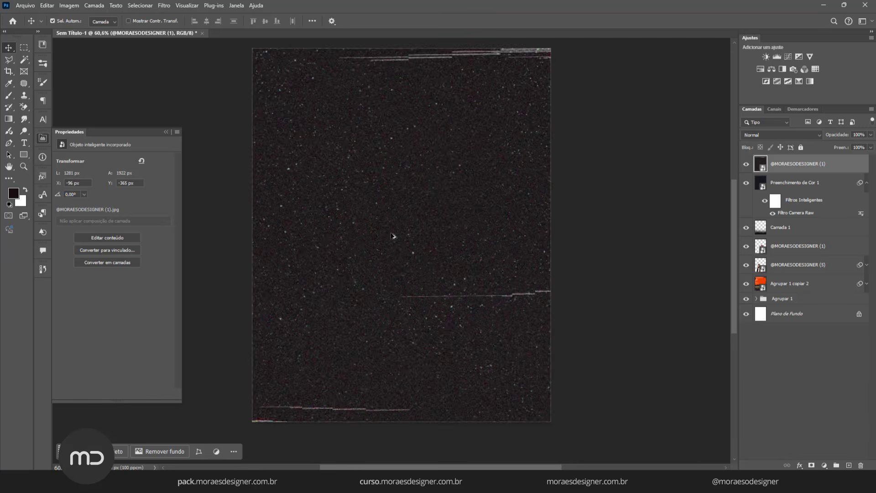
pyautogui.click(773, 136)
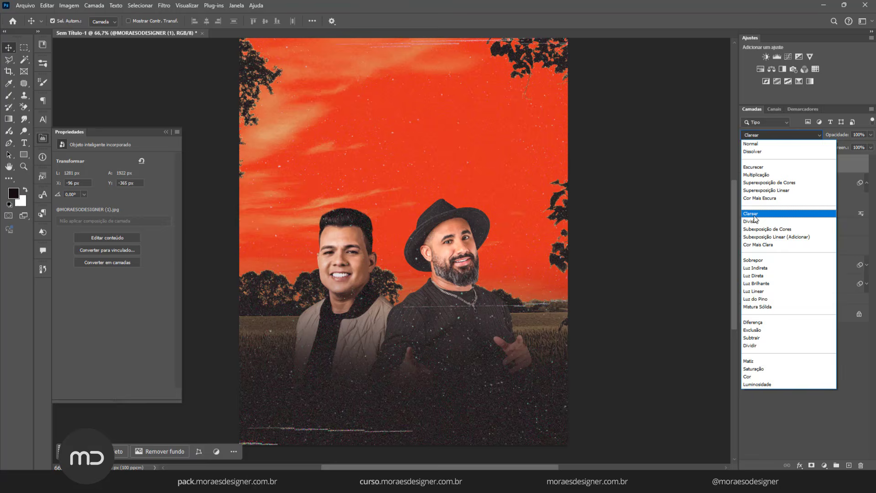
pyautogui.click(754, 217)
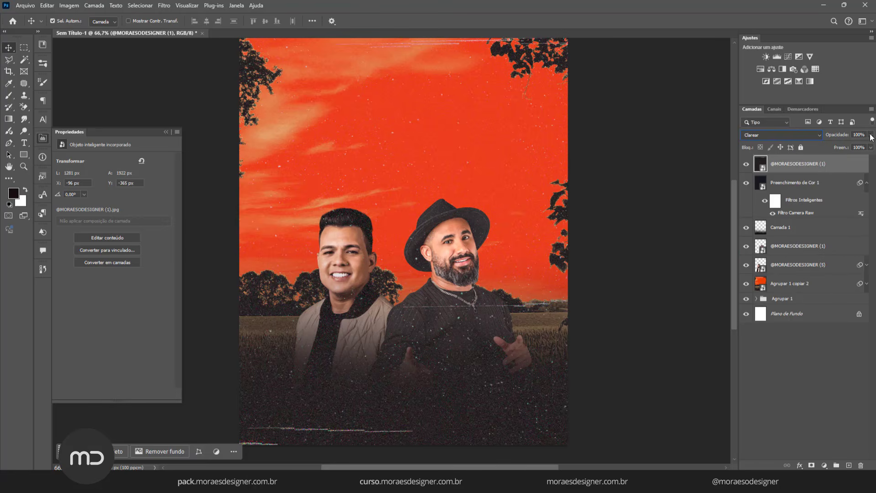
pyautogui.moveTo(871, 135); pyautogui.dragTo(848, 148)
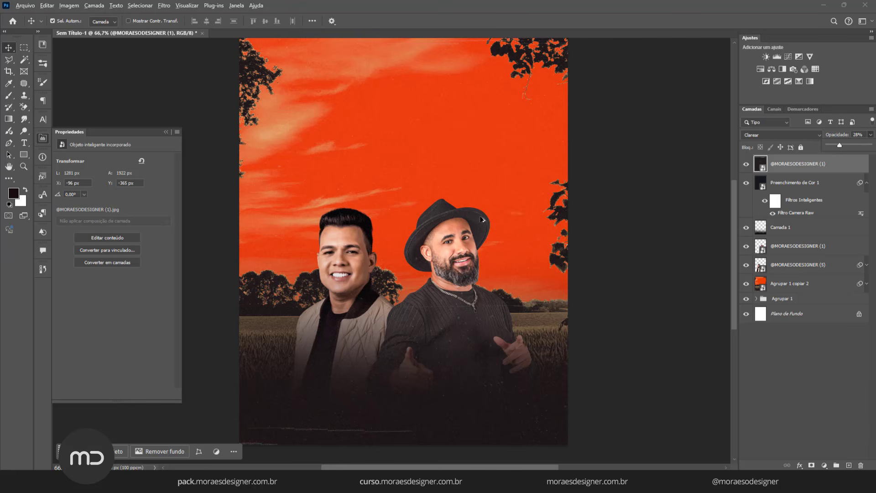
pyautogui.scroll(-2, 476, 225)
pyautogui.scroll(2, 475, 225)
pyautogui.click(866, 184)
pyautogui.click(867, 183)
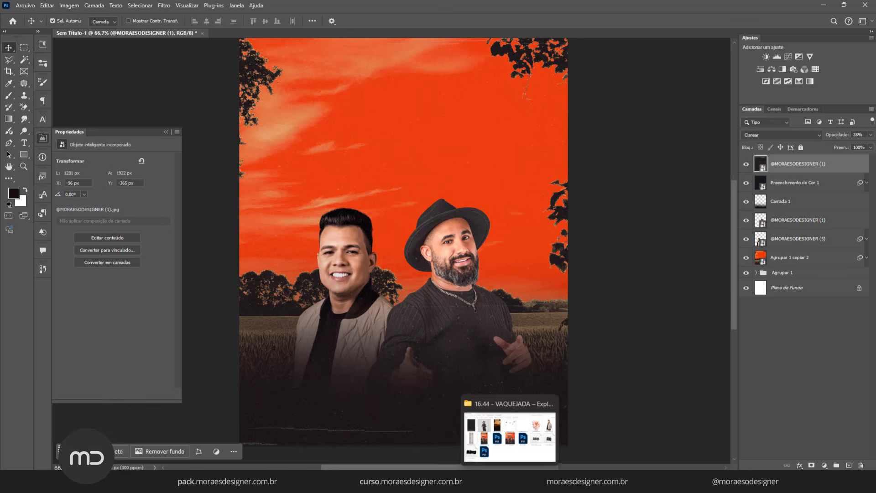
pyautogui.click(507, 434)
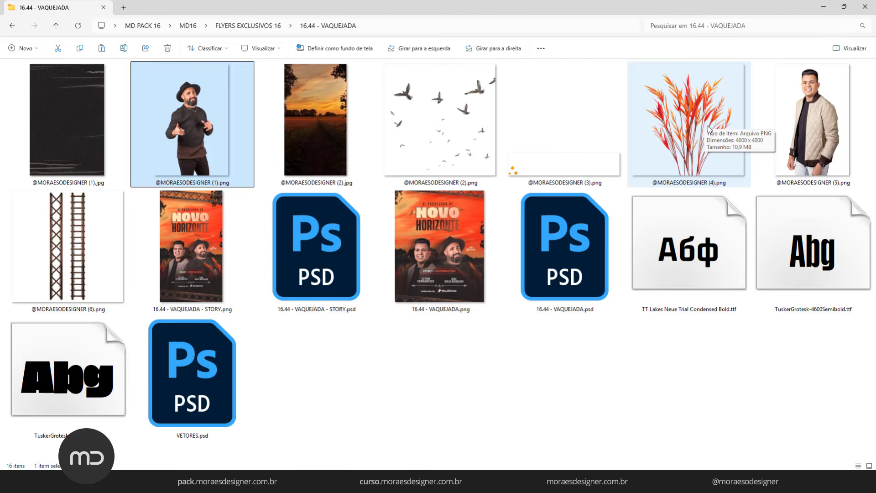
pyautogui.moveTo(708, 128); pyautogui.dragTo(429, 309)
pyautogui.hotkey('alt', 'Tab')
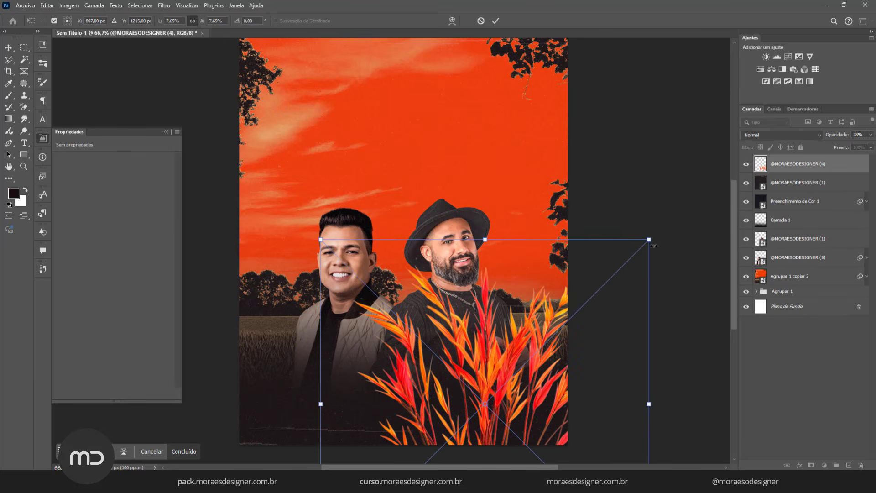
# Step: Shrink the plant to about 530 x 608 px in the flyer's lower-right corner, and move its layer directly beneath Camada 1
pyautogui.moveTo(649, 239); pyautogui.dragTo(614, 275)
pyautogui.moveTo(551, 352); pyautogui.dragTo(592, 329)
pyautogui.moveTo(651, 262); pyautogui.dragTo(622, 289)
pyautogui.moveTo(534, 356); pyautogui.dragTo(551, 348)
pyautogui.click(495, 21)
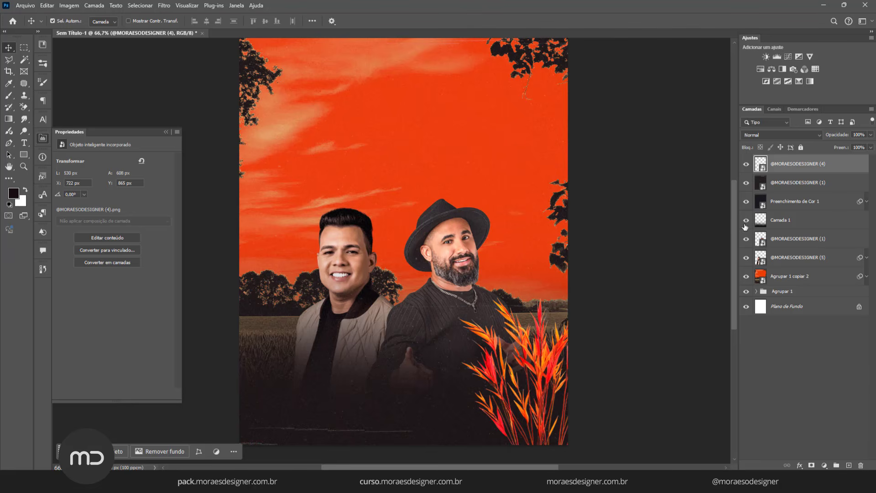
pyautogui.moveTo(786, 163); pyautogui.dragTo(780, 231)
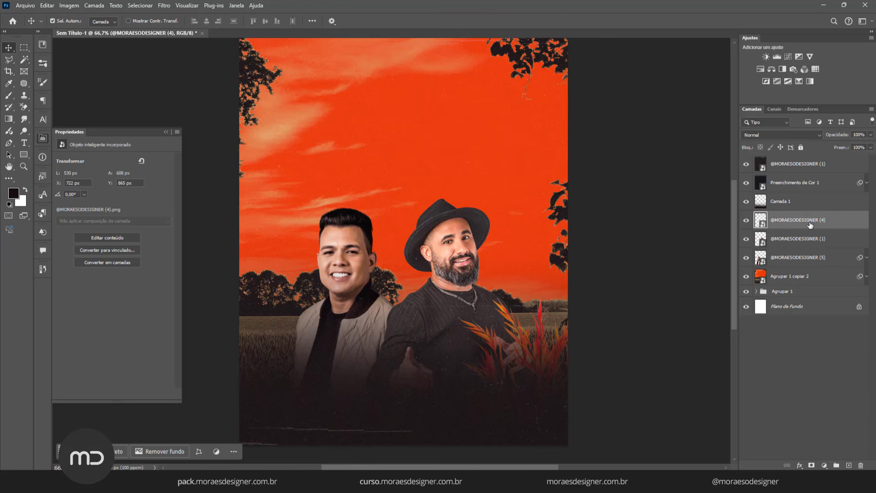
# Step: Apply a Gaussian Blur (Desfoque Gaussiano) smart filter with a 2,4 pixel radius to the plant layer
pyautogui.click(165, 6)
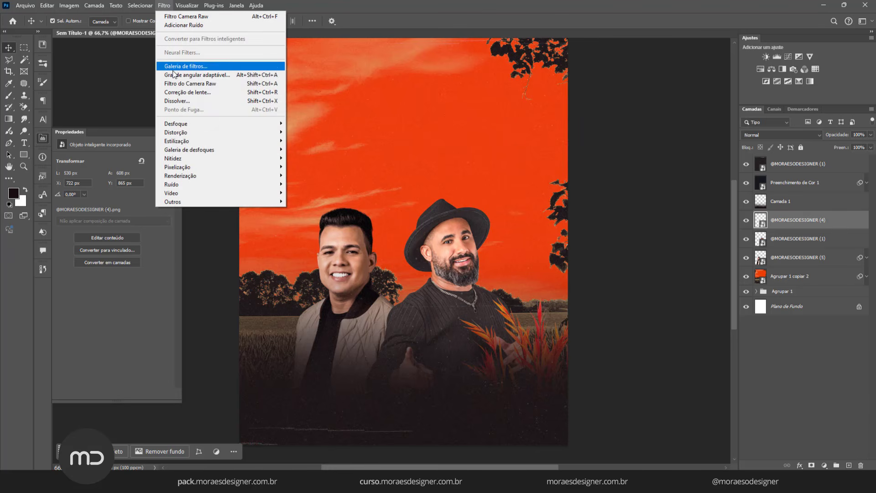
pyautogui.moveTo(175, 124)
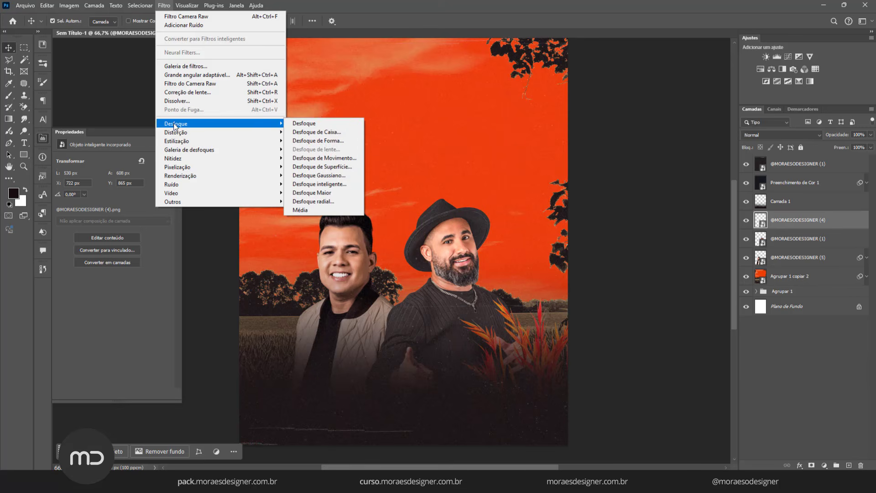
pyautogui.click(323, 175)
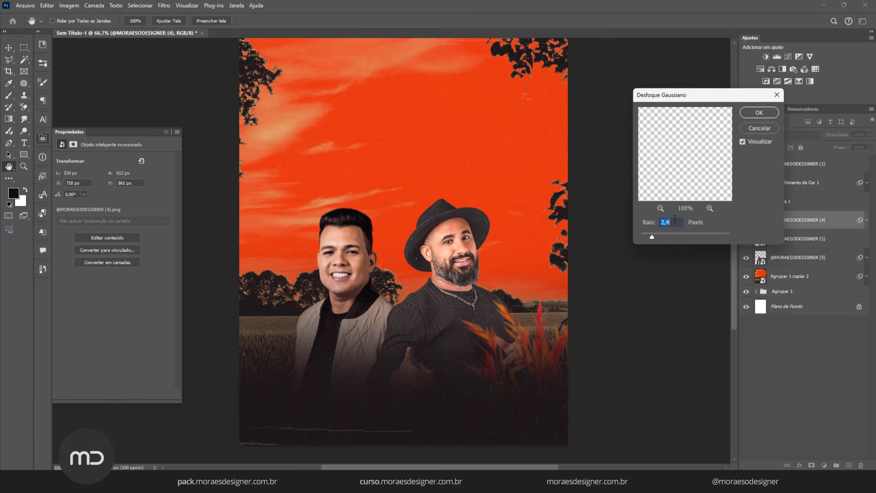
pyautogui.click(761, 112)
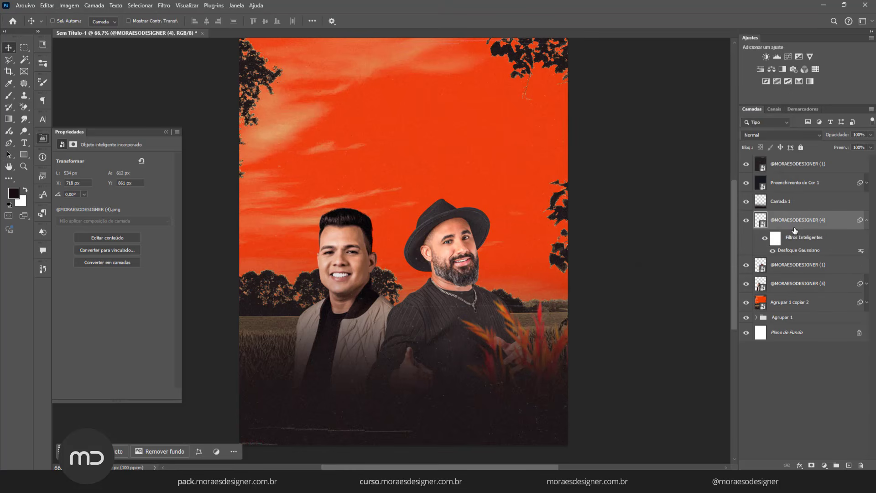
# Step: Duplicate the blurred plant, move its copy's layer directly above Agrupar 1 copiar 2, and place it at the flyer's left edge behind the artists
pyautogui.hotkey('ctrl', 'j')
pyautogui.moveTo(795, 230); pyautogui.dragTo(795, 337)
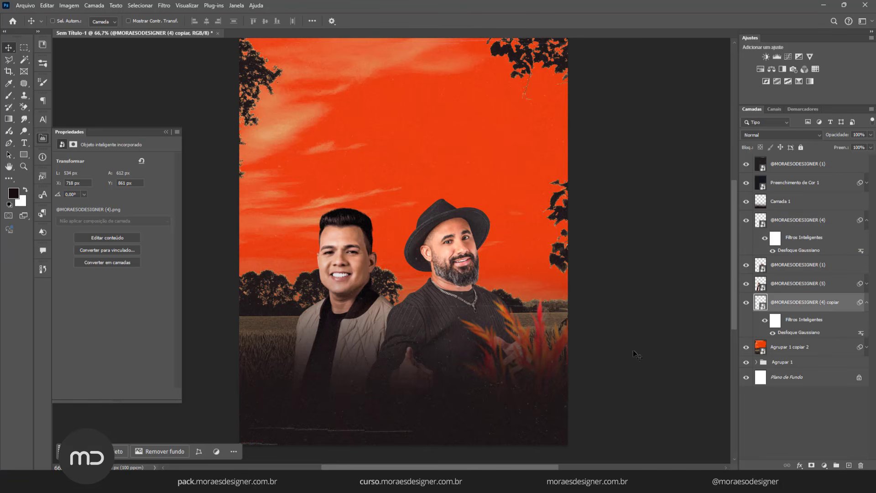
pyautogui.moveTo(575, 361); pyautogui.dragTo(274, 343)
pyautogui.moveTo(278, 342); pyautogui.dragTo(279, 345)
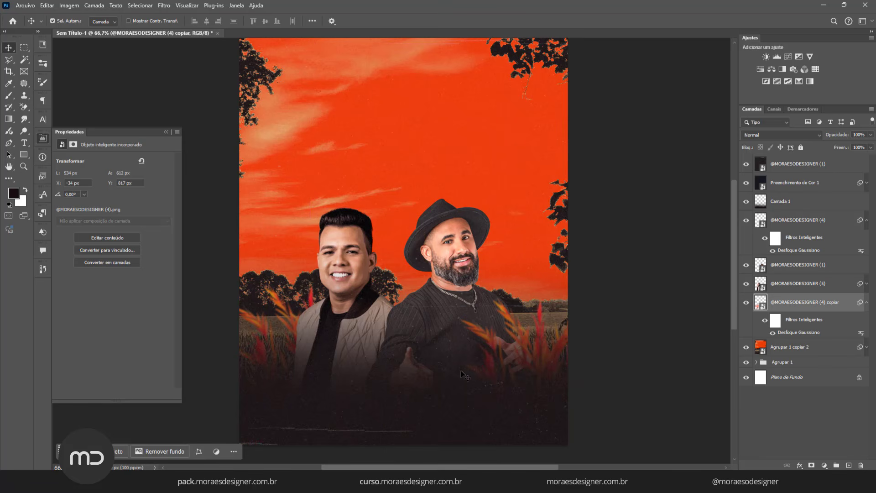
pyautogui.click(510, 468)
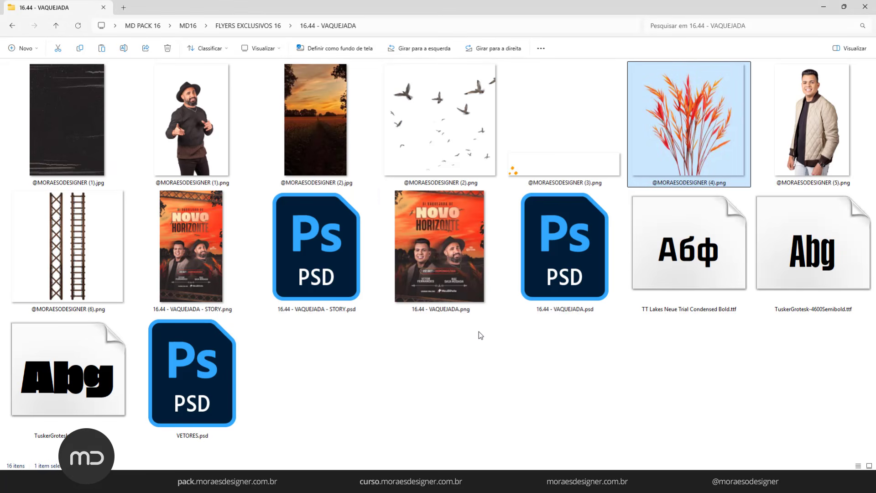
pyautogui.click(70, 244)
pyautogui.moveTo(64, 261); pyautogui.dragTo(399, 38)
pyautogui.hotkey('alt', 'Tab')
pyautogui.press('Tab')
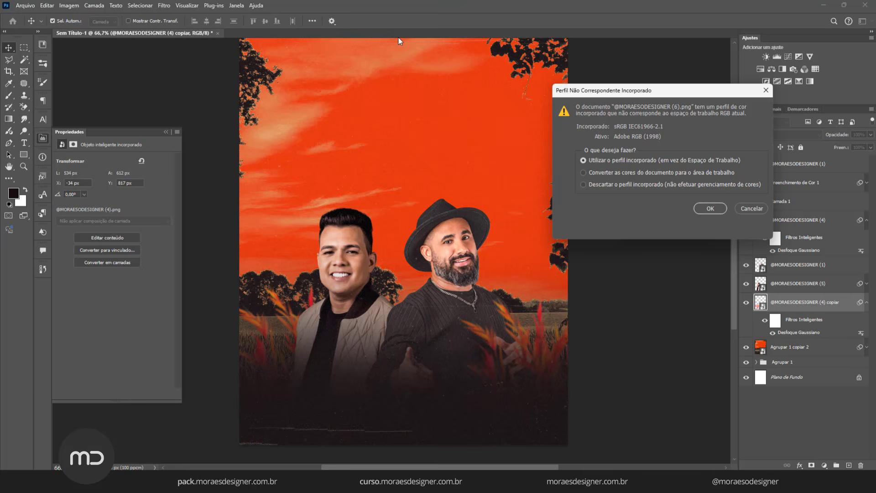
pyautogui.click(708, 207)
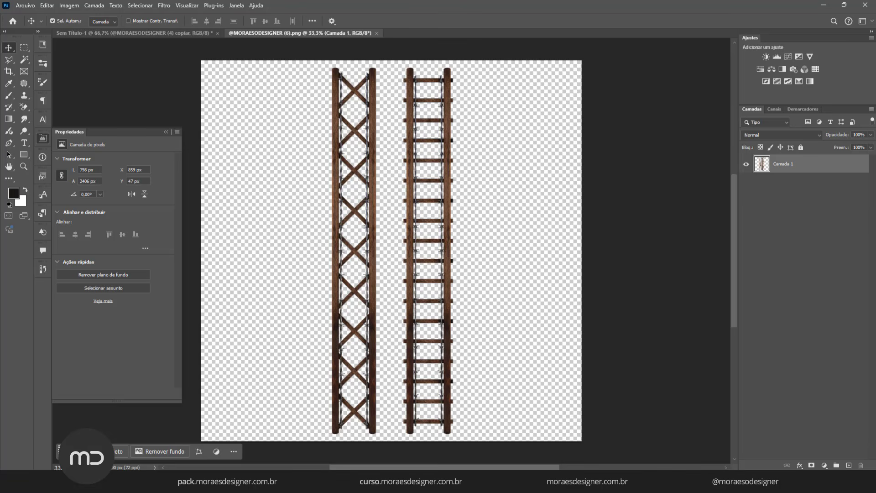
pyautogui.moveTo(510, 483)
pyautogui.click(511, 438)
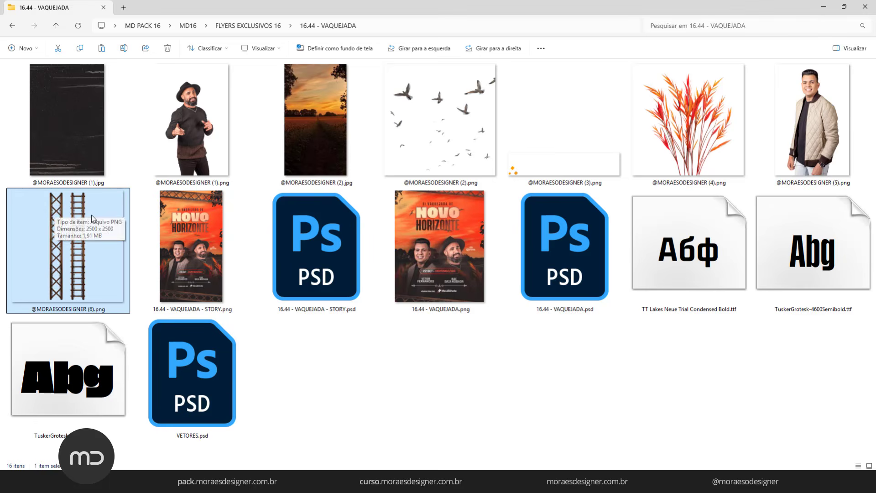
pyautogui.doubleClick(59, 199)
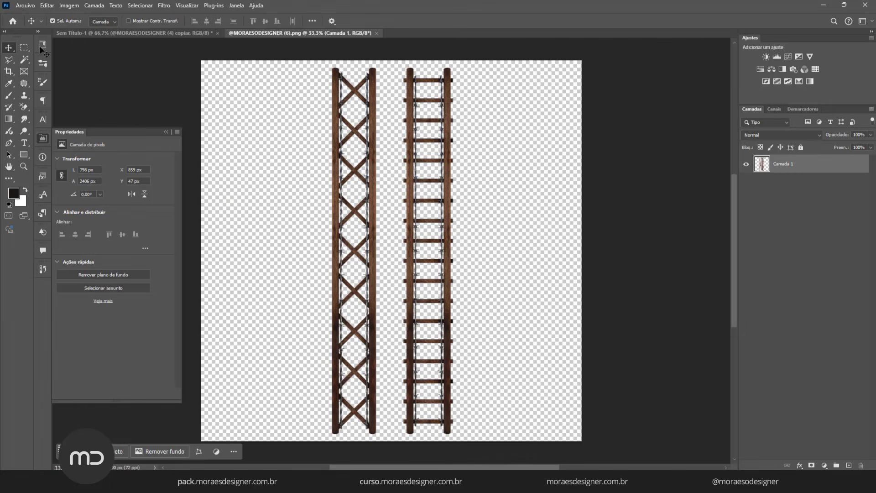
# Step: Copy the X-braced wooden truss to its own layer with a rectangular selection, and convert that layer to a smart object
pyautogui.click(24, 47)
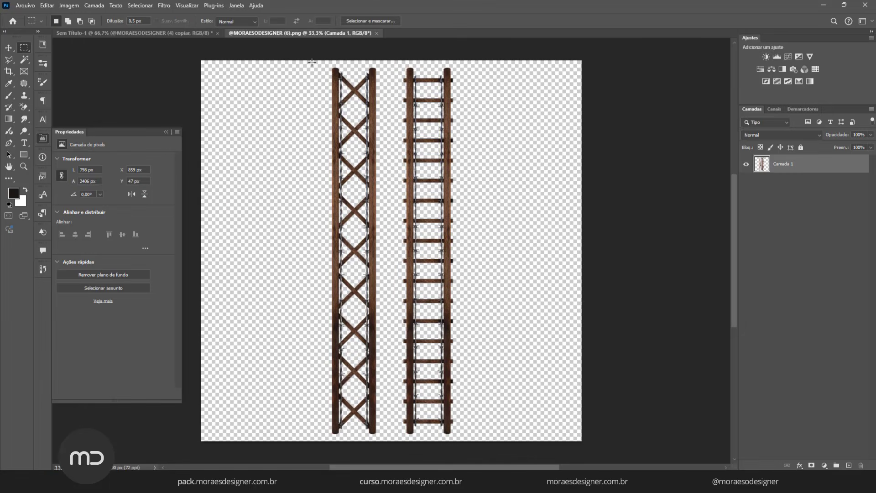
pyautogui.moveTo(311, 62); pyautogui.dragTo(385, 452)
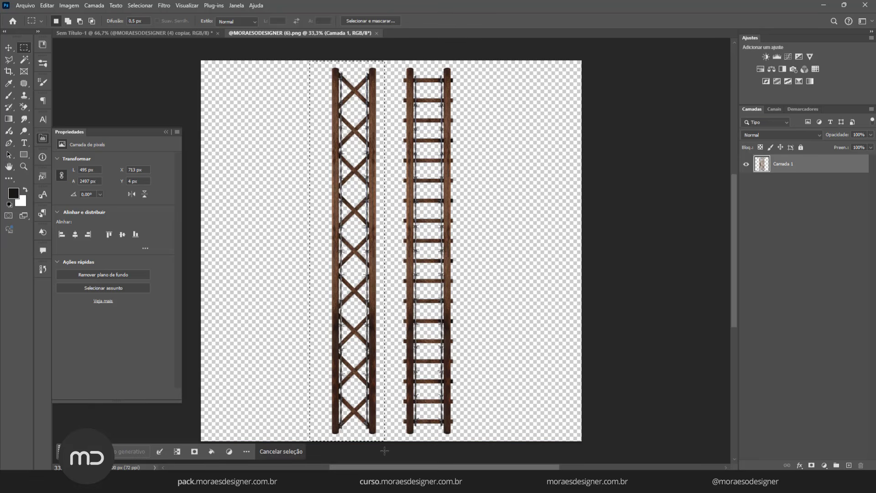
pyautogui.hotkey('ctrl', 'j')
pyautogui.rightClick(783, 166)
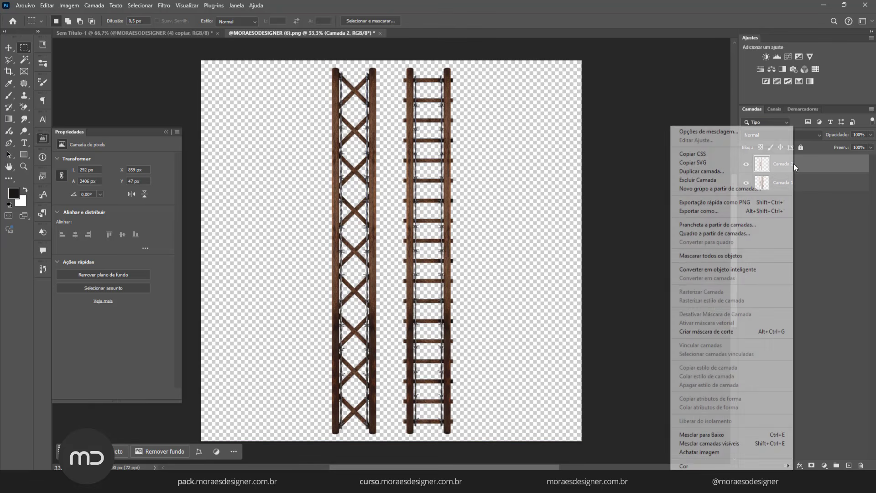
pyautogui.click(752, 265)
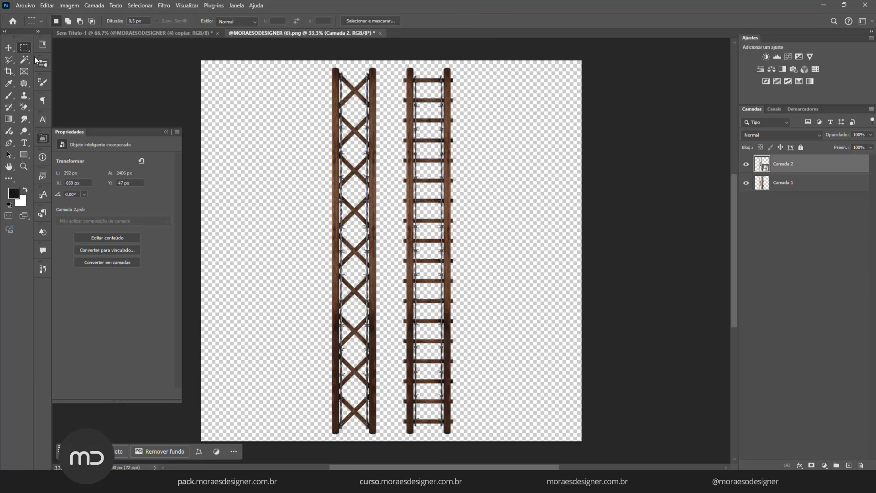
# Step: Copy the X-braced truss into the flyer document, converting its colours to preserve their appearance
pyautogui.click(9, 47)
pyautogui.moveTo(356, 160); pyautogui.dragTo(323, 160)
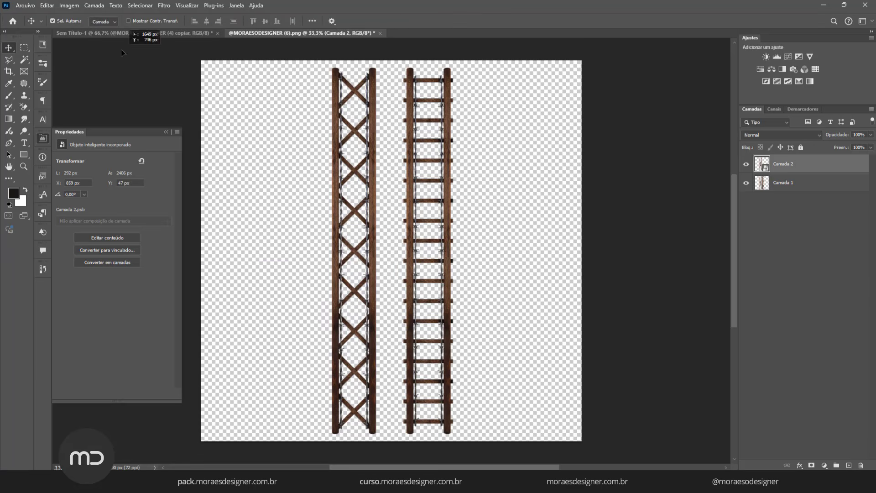
pyautogui.hotkey('ctrl', 'c')
pyautogui.click(124, 34)
pyautogui.hotkey('ctrl', 'v')
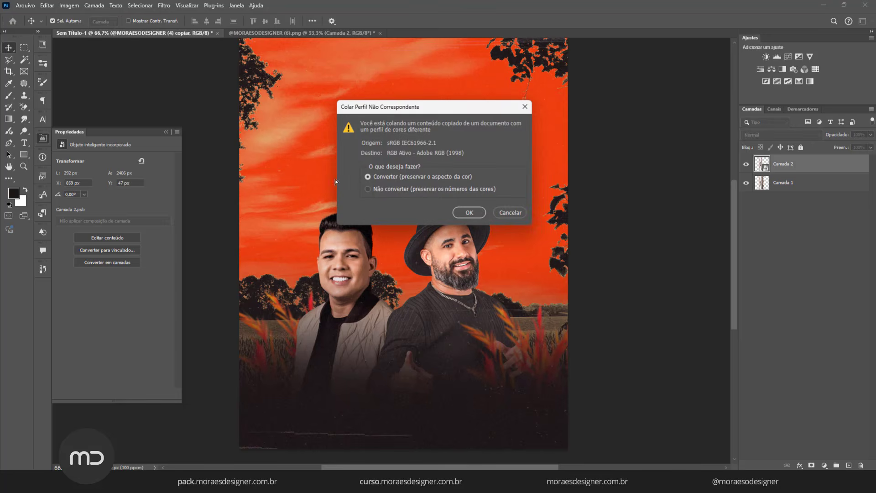
pyautogui.click(469, 212)
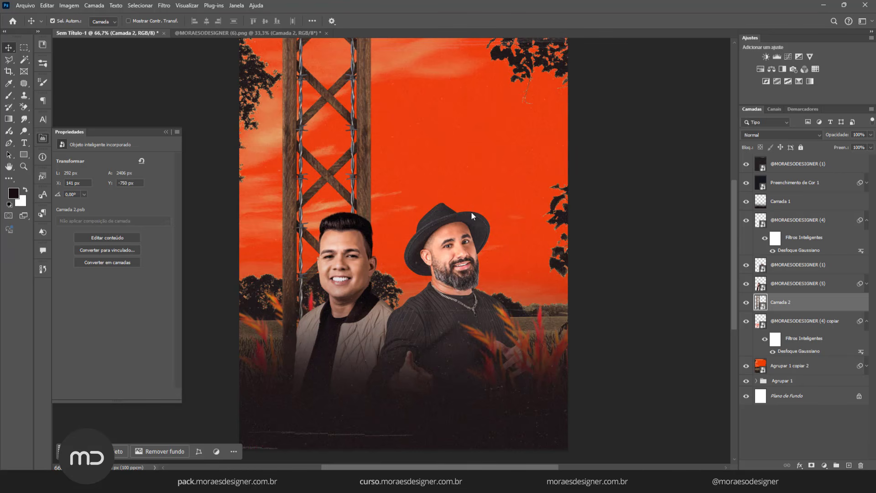
# Step: Scale the truss to 14,80%, rotate it to 94,19°, and lay it across the flyer's top edge
pyautogui.hotkey('ctrl', 't')
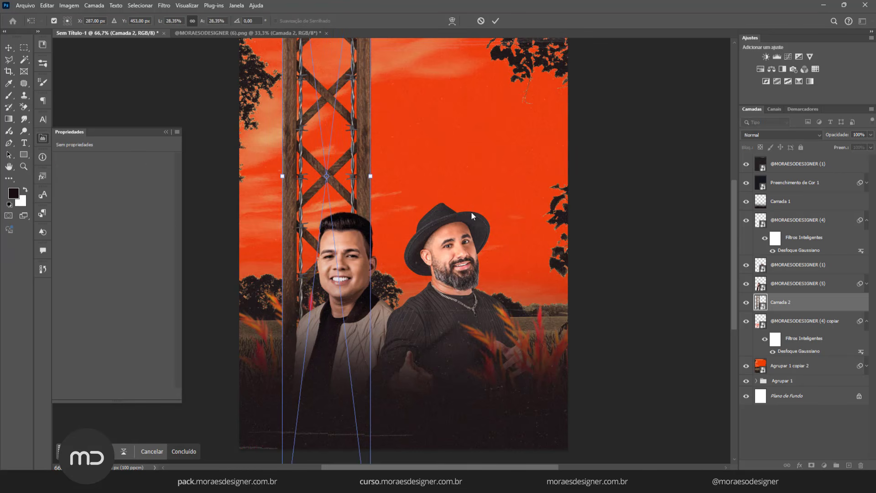
pyautogui.moveTo(372, 177); pyautogui.dragTo(358, 182)
pyautogui.scroll(3, 356, 172)
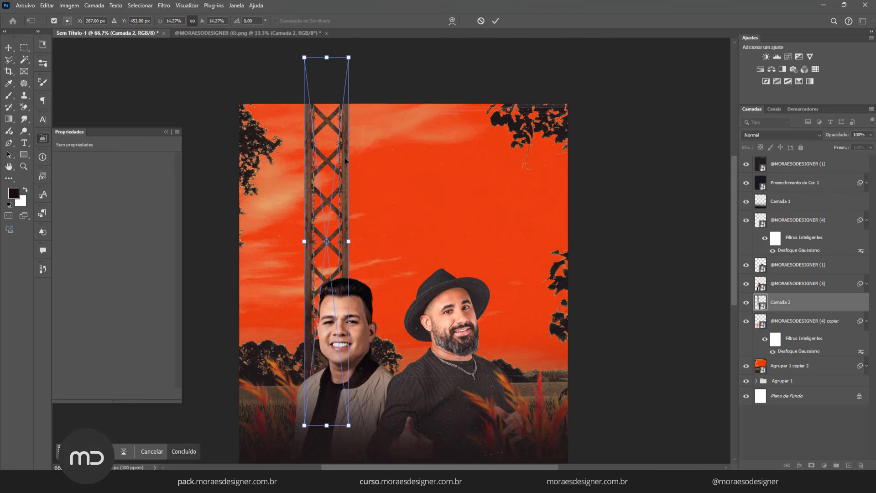
pyautogui.rightClick(345, 161)
pyautogui.click(383, 229)
pyautogui.moveTo(383, 234); pyautogui.dragTo(471, 114)
pyautogui.moveTo(612, 80); pyautogui.dragTo(590, 95)
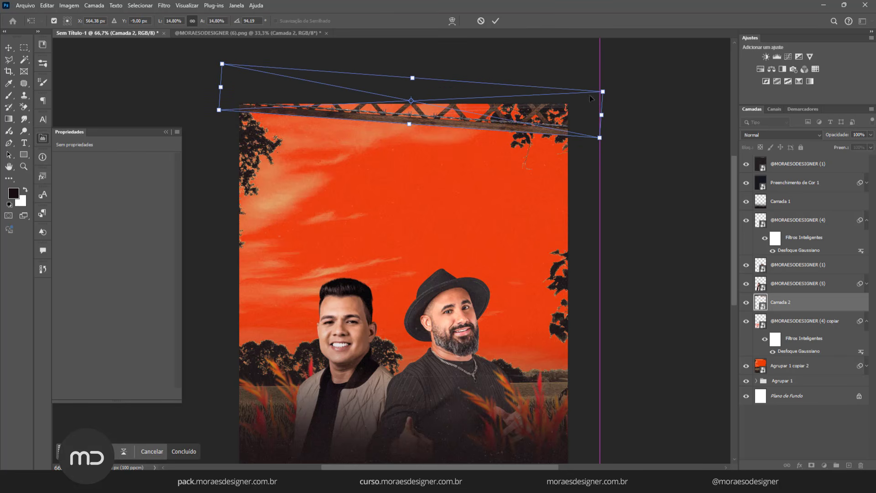
pyautogui.click(495, 21)
# Step: Shrink the top truss to about 1175 x 227 px and reposition it along the top edge at about X 10 px, Y -134 px
pyautogui.scroll(-2, 520, 118)
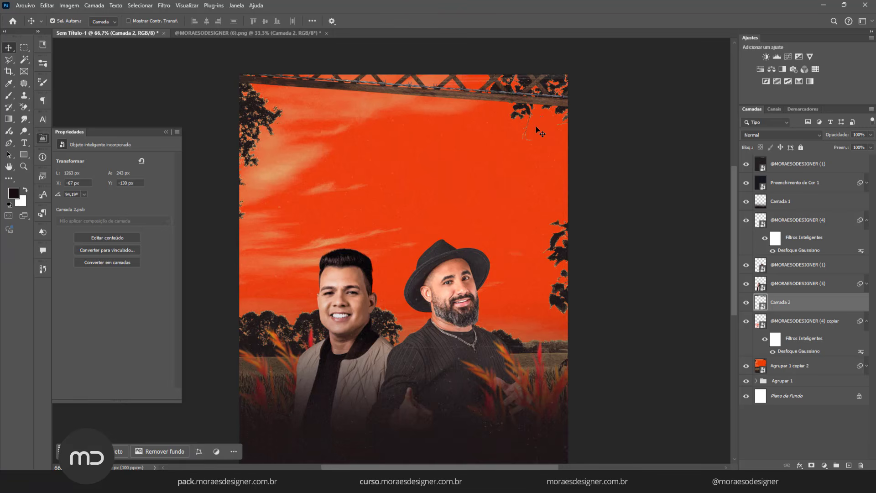
pyautogui.scroll(-2, 520, 119)
pyautogui.moveTo(462, 91); pyautogui.dragTo(470, 84)
pyautogui.hotkey('ctrl', 't')
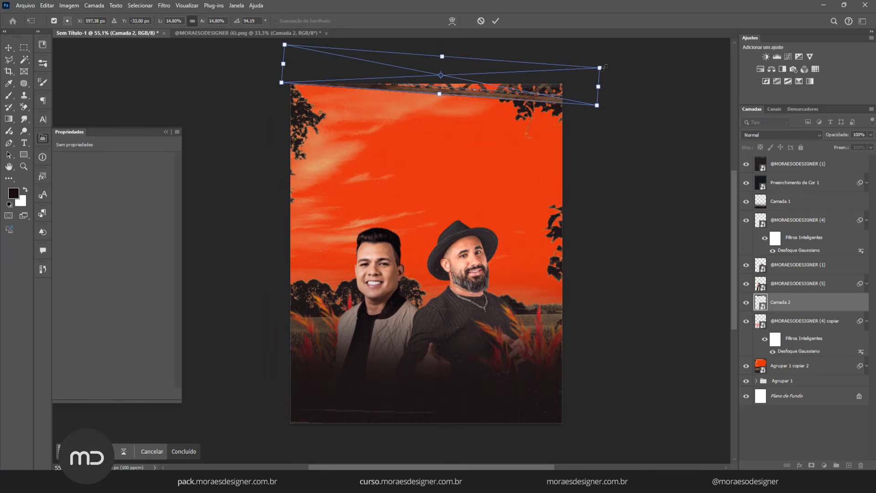
pyautogui.moveTo(605, 67); pyautogui.dragTo(596, 67)
pyautogui.click(496, 20)
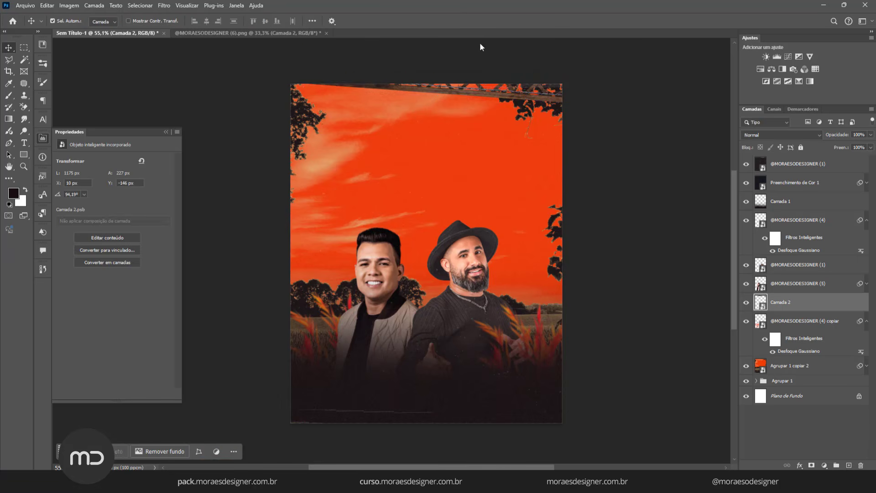
pyautogui.scroll(2, 481, 89)
pyautogui.moveTo(480, 89); pyautogui.dragTo(480, 91)
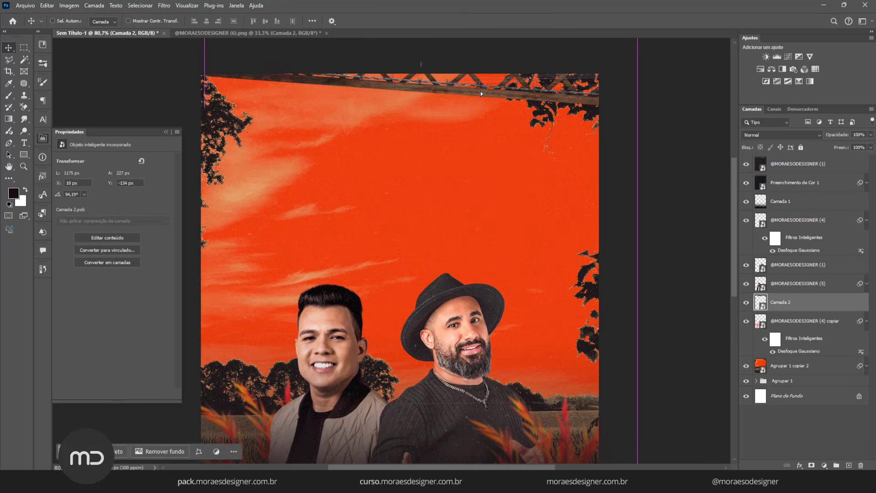
# Step: Duplicate the truss, move the copy to the flyer's bottom edge, and place its layer directly above Camada 1
pyautogui.scroll(-3, 457, 92)
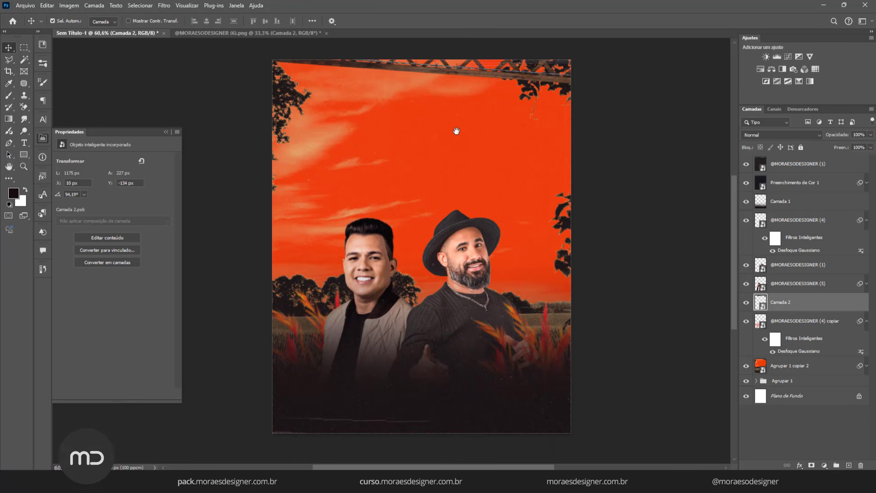
pyautogui.hotkey('ctrl', 'j')
pyautogui.moveTo(456, 131); pyautogui.dragTo(432, 417)
pyautogui.moveTo(807, 305); pyautogui.dragTo(803, 194)
pyautogui.moveTo(497, 416); pyautogui.dragTo(466, 447)
# Step: Fine-tune the bottom truss copy's position to about X -88 px, Y 1260 px
pyautogui.scroll(3, 411, 413)
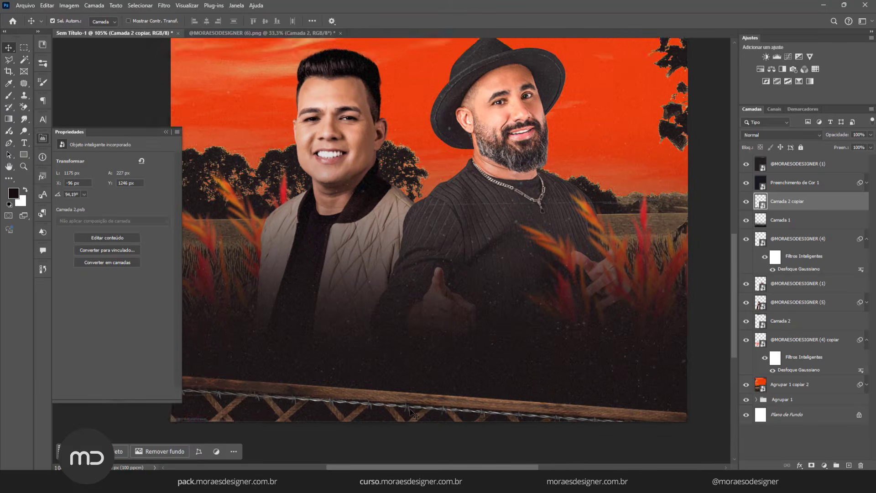
pyautogui.scroll(-3, 419, 352)
pyautogui.moveTo(419, 347); pyautogui.dragTo(419, 354)
pyautogui.scroll(-3, 419, 353)
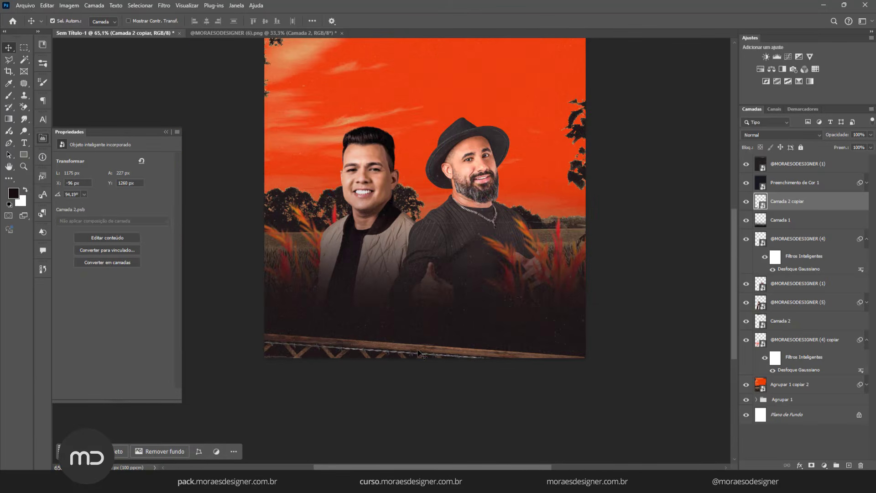
pyautogui.scroll(-2, 420, 353)
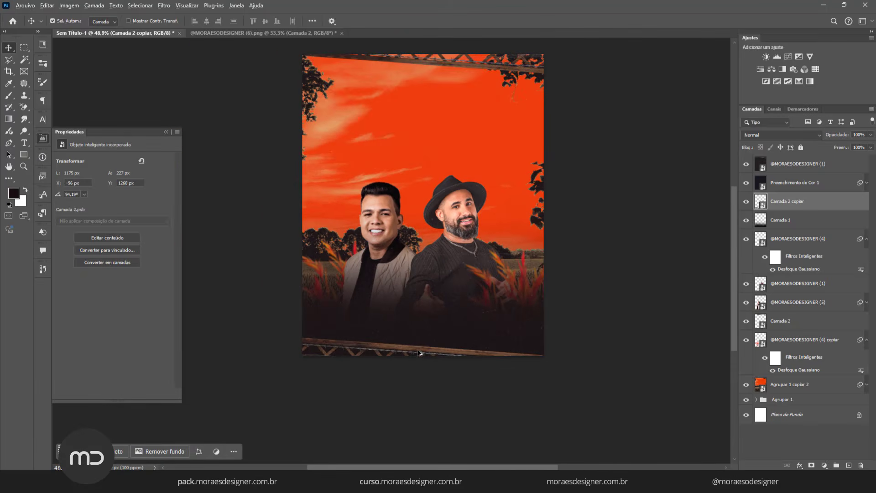
pyautogui.scroll(2, 419, 353)
pyautogui.moveTo(419, 353); pyautogui.dragTo(423, 354)
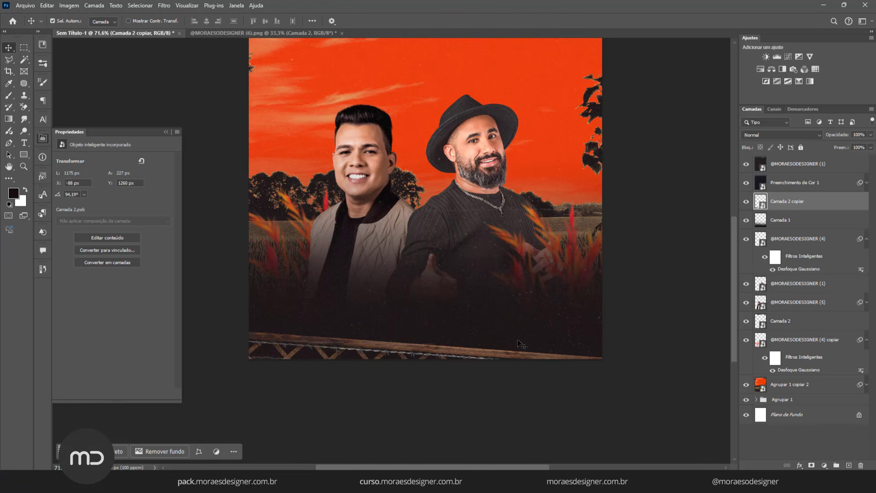
pyautogui.scroll(-3, 521, 344)
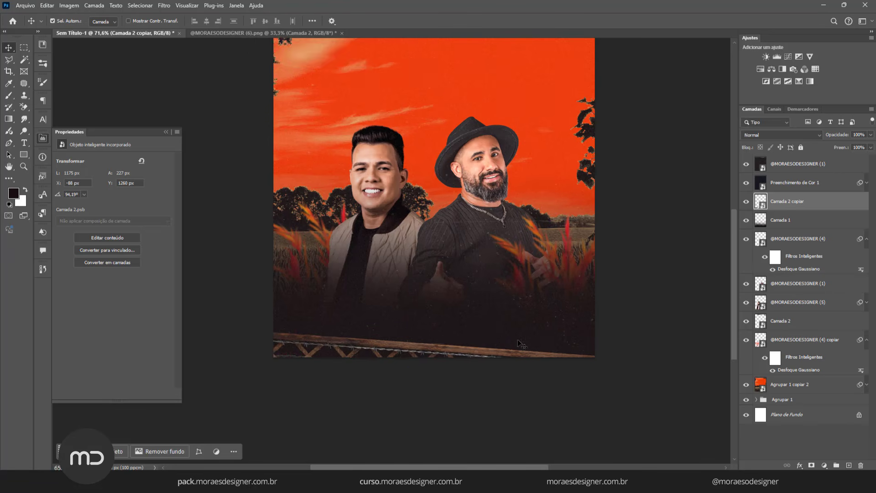
pyautogui.scroll(1, 448, 212)
pyautogui.moveTo(448, 213); pyautogui.dragTo(418, 284)
pyautogui.scroll(1, 444, 264)
pyautogui.scroll(-1, 419, 284)
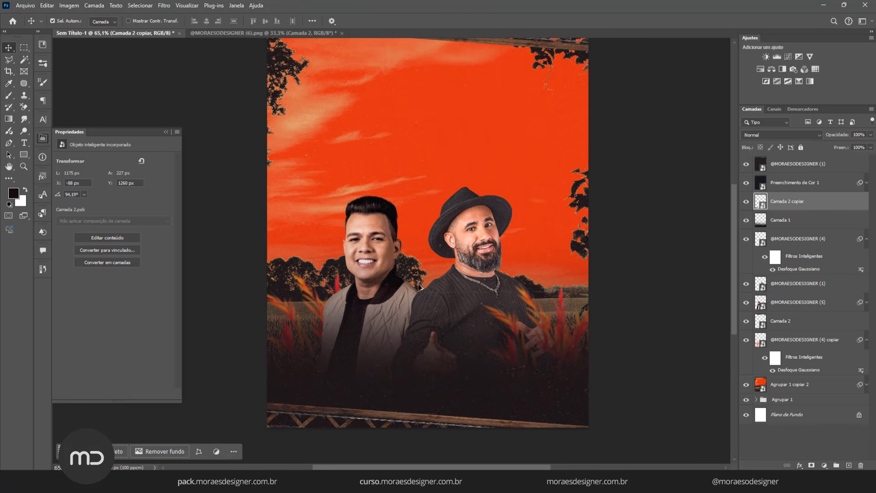
pyautogui.scroll(1, 419, 287)
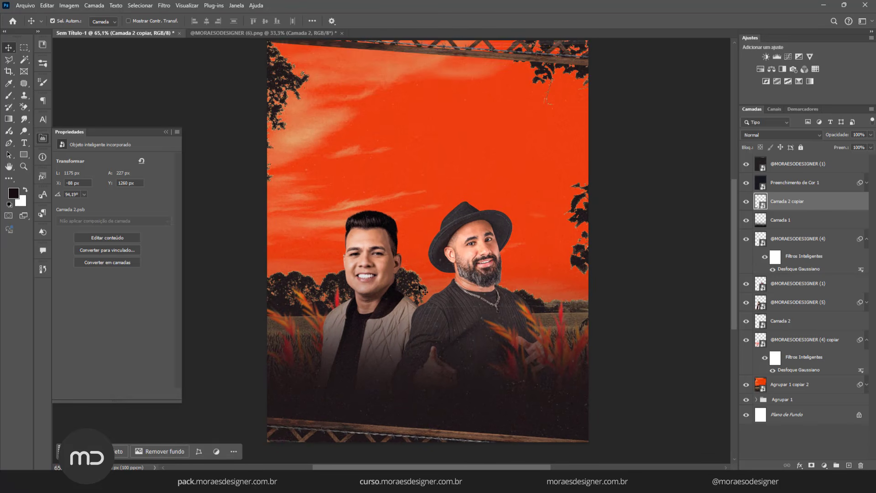
pyautogui.moveTo(511, 482)
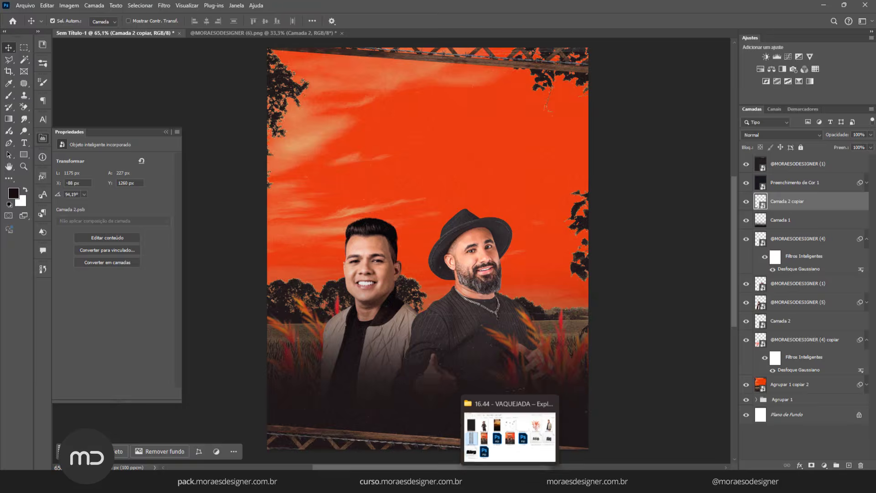
pyautogui.click(510, 436)
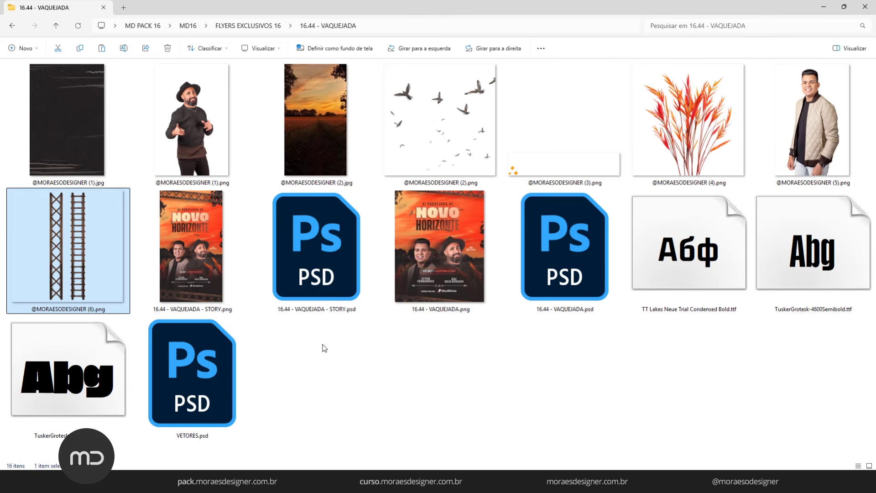
pyautogui.moveTo(77, 249)
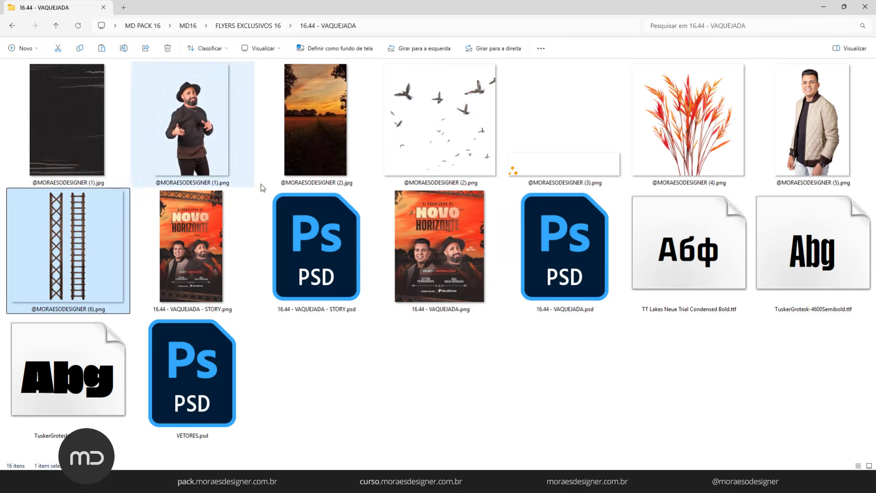
pyautogui.moveTo(558, 165); pyautogui.dragTo(519, 395)
pyautogui.hotkey('alt', 'Tab')
pyautogui.hotkey('alt', 'Tab')
pyautogui.moveTo(586, 216); pyautogui.dragTo(488, 405)
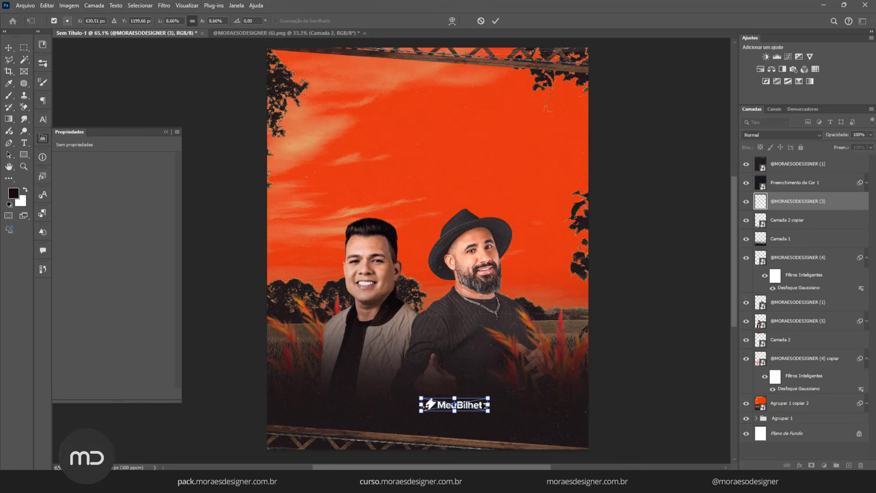
pyautogui.click(495, 20)
# Step: Open VETORES.psd from the 16.44 - VAQUEJADA folder and collapse the properties covering its artwork
pyautogui.click(484, 482)
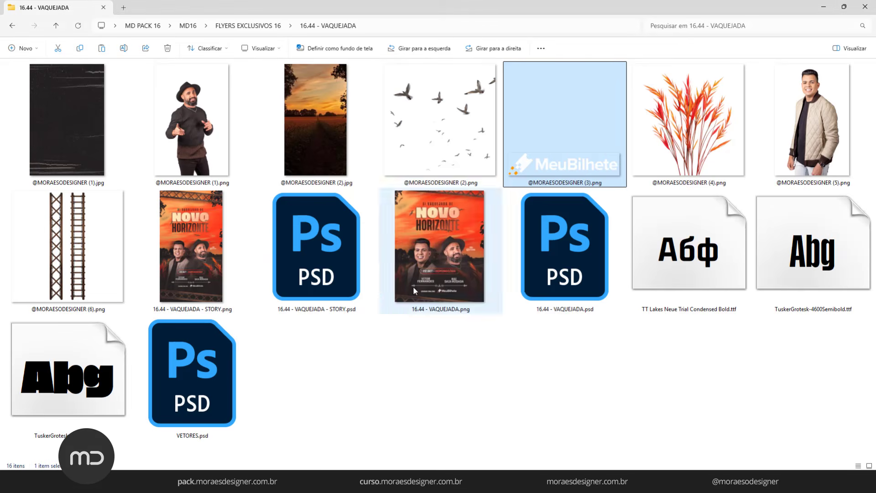
pyautogui.click(200, 396)
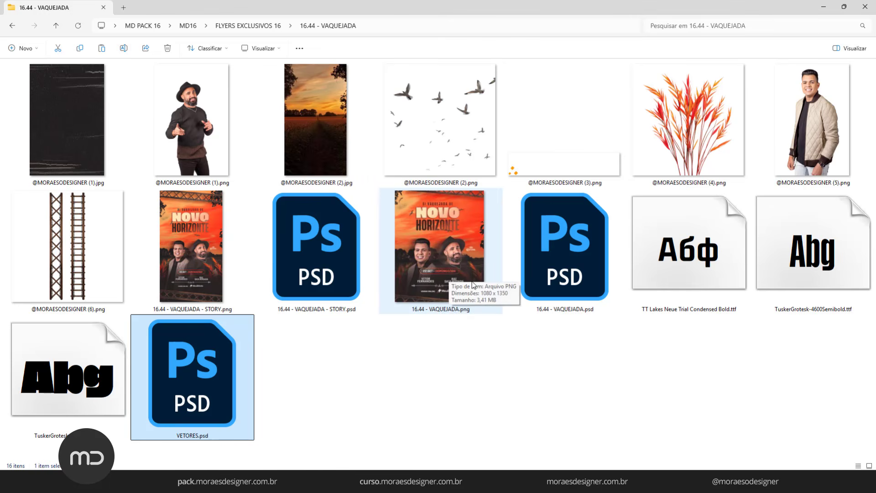
pyautogui.doubleClick(221, 395)
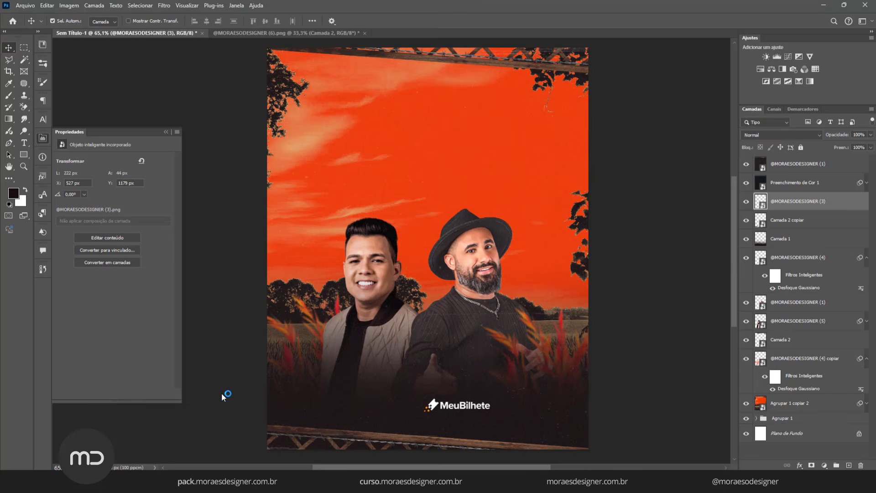
pyautogui.click(669, 185)
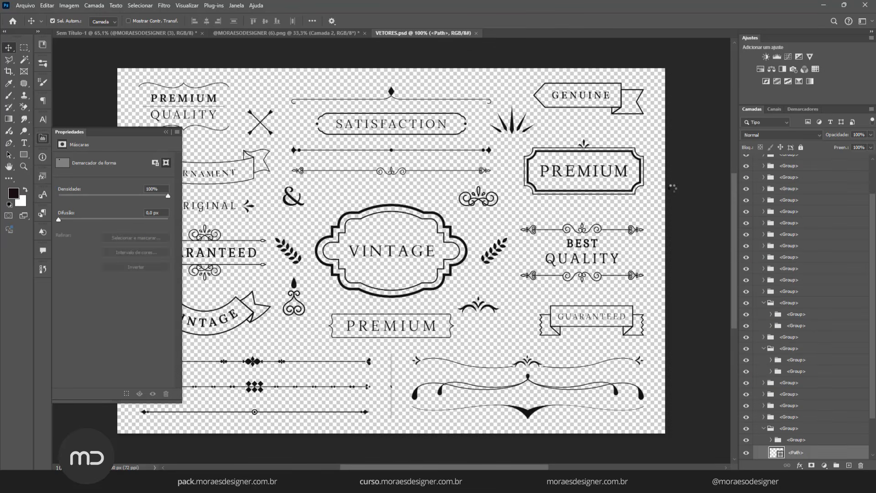
pyautogui.click(166, 133)
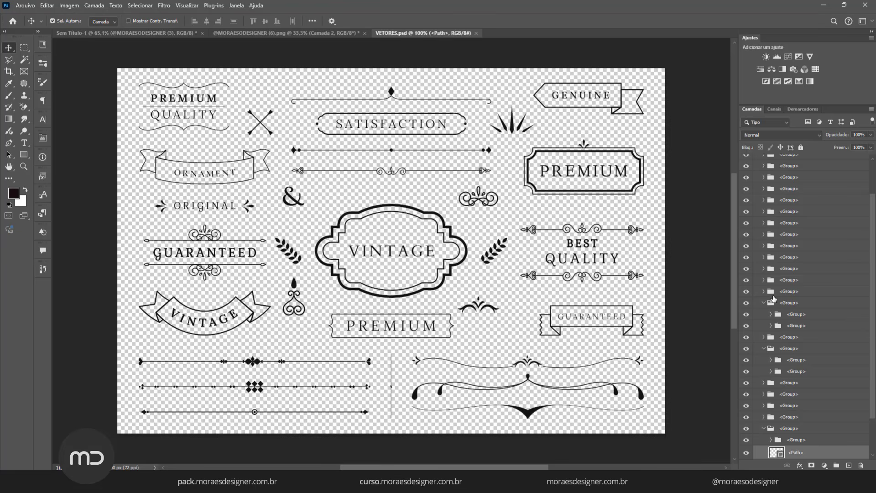
# Step: Find and select the layer group of the rounded frame around SATISFACTION, checking it by toggling its visibility
pyautogui.scroll(3, 774, 299)
pyautogui.scroll(1, 777, 361)
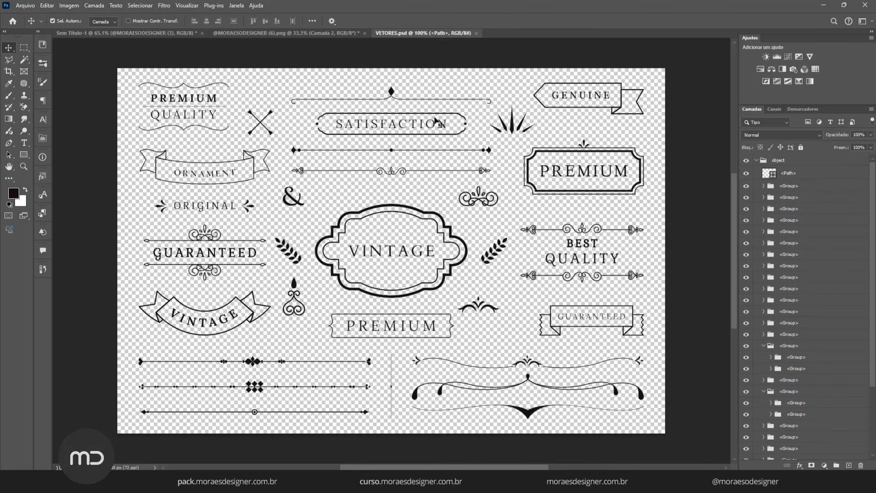
pyautogui.scroll(5, 432, 122)
pyautogui.click(450, 105)
pyautogui.scroll(-2, 475, 189)
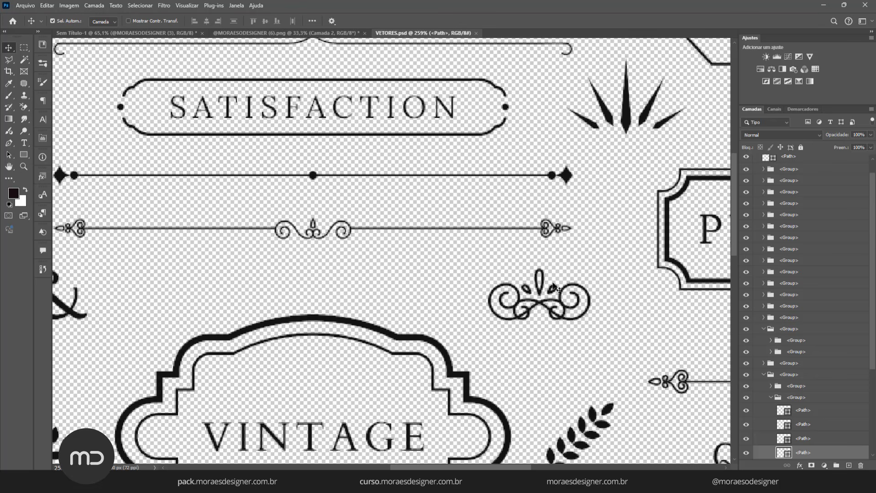
pyautogui.click(772, 398)
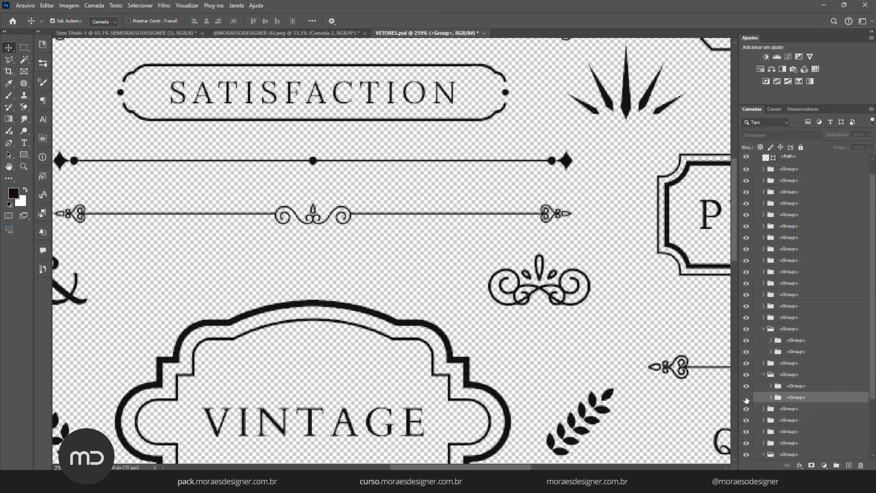
pyautogui.click(747, 400)
pyautogui.click(747, 399)
pyautogui.scroll(-3, 419, 245)
pyautogui.scroll(-1, 419, 245)
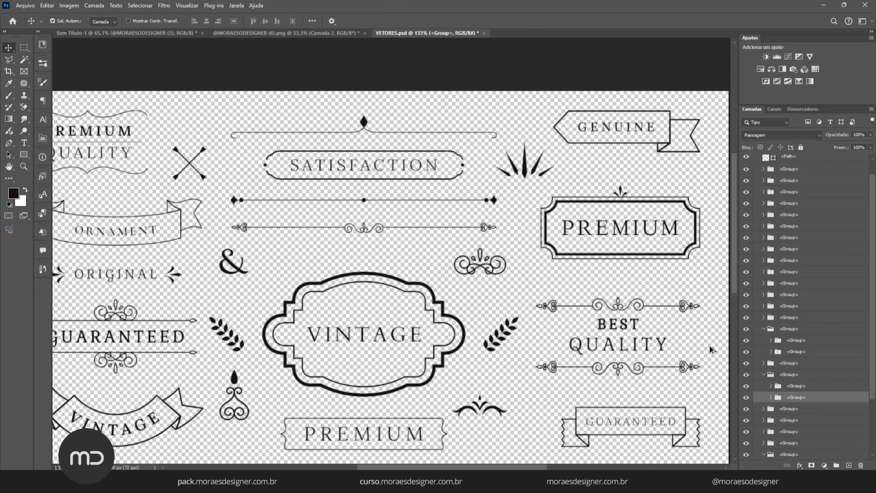
# Step: Copy the SATISFACTION frame group into the flyer, scale it to 190,22%, and place it across the artists' chests
pyautogui.moveTo(475, 194); pyautogui.dragTo(498, 318)
pyautogui.hotkey('ctrl', 't')
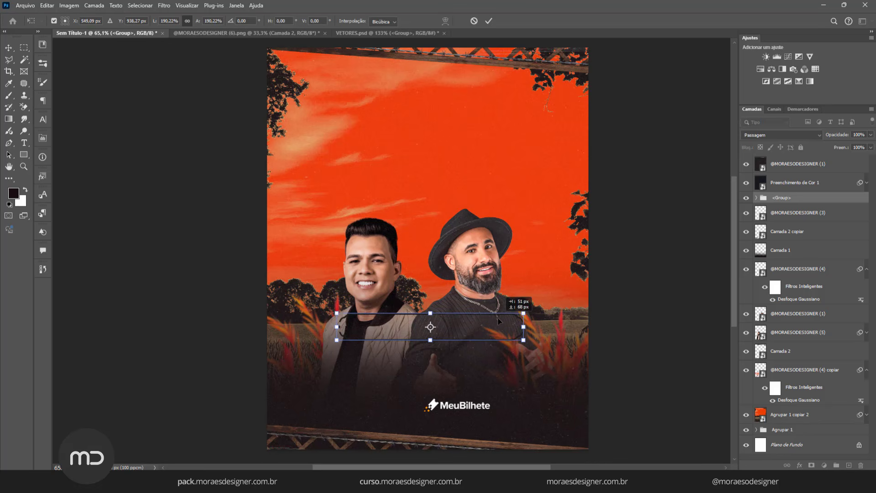
pyautogui.click(489, 21)
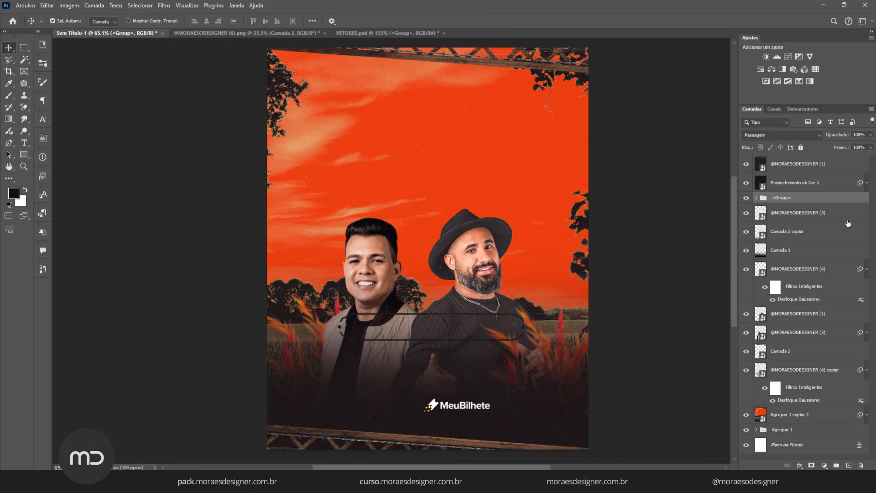
# Step: Give the frame group a very light cream Color Overlay at 100% opacity and convert it to a smart object
pyautogui.doubleClick(843, 202)
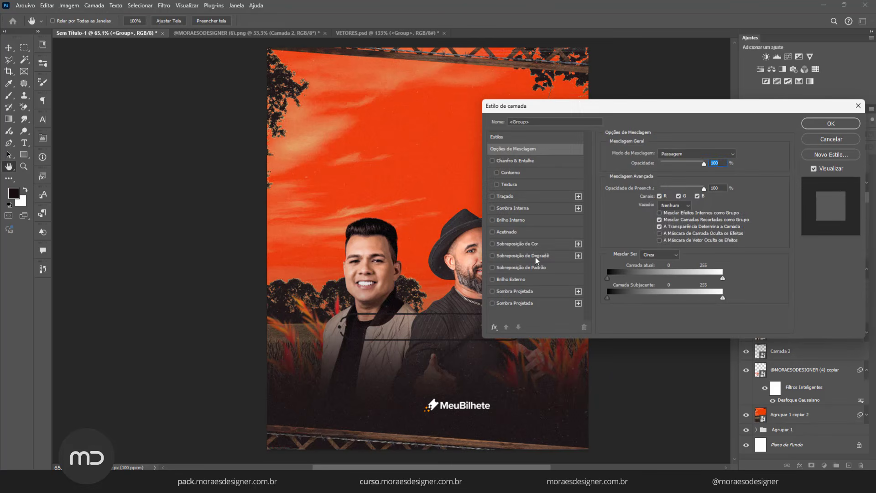
pyautogui.click(539, 245)
pyautogui.click(742, 154)
pyautogui.click(628, 174)
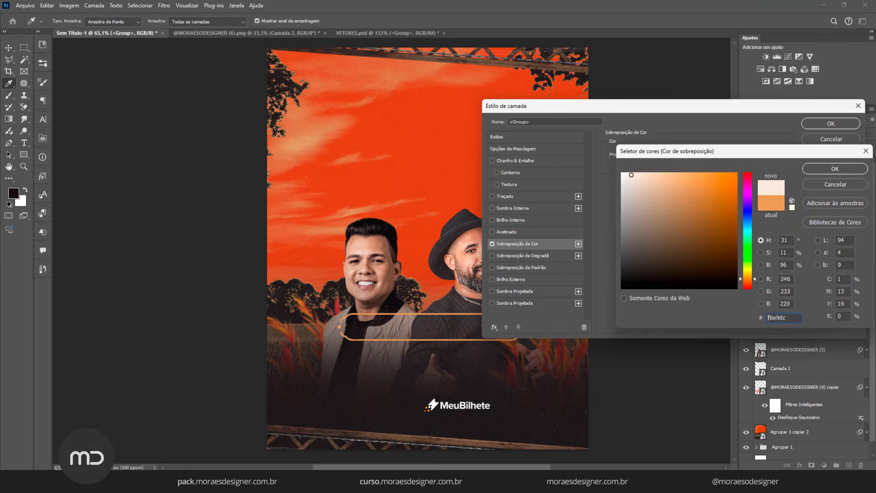
pyautogui.moveTo(628, 173); pyautogui.dragTo(627, 177)
pyautogui.click(838, 169)
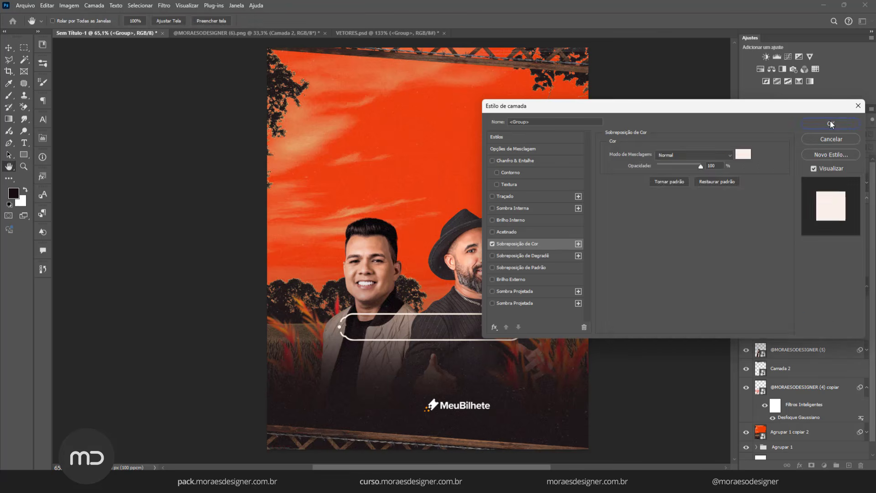
pyautogui.click(831, 123)
pyautogui.rightClick(814, 200)
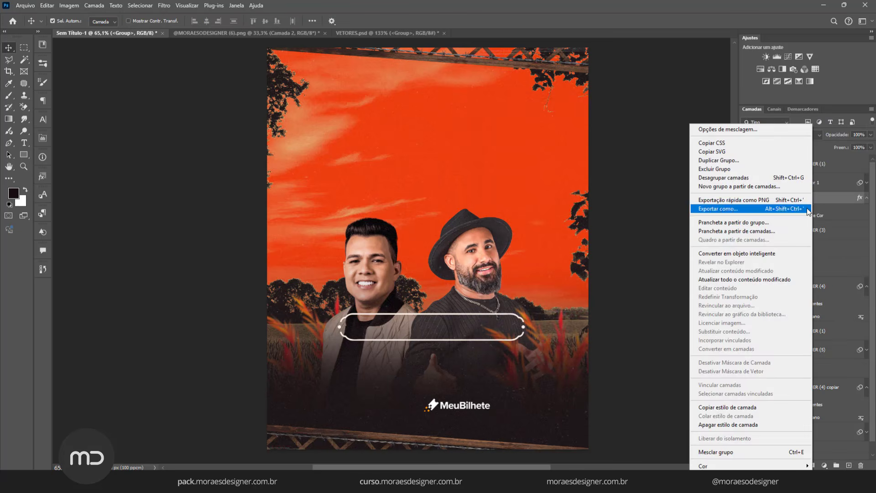
pyautogui.click(782, 257)
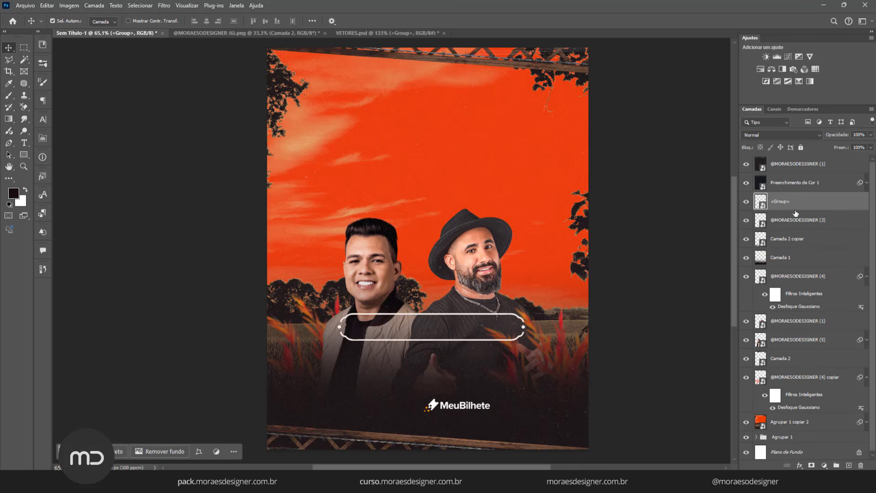
# Step: Scale the rounded ornamental frame down slightly and lower it over the two singers' torsos
pyautogui.hotkey('ctrl', 't')
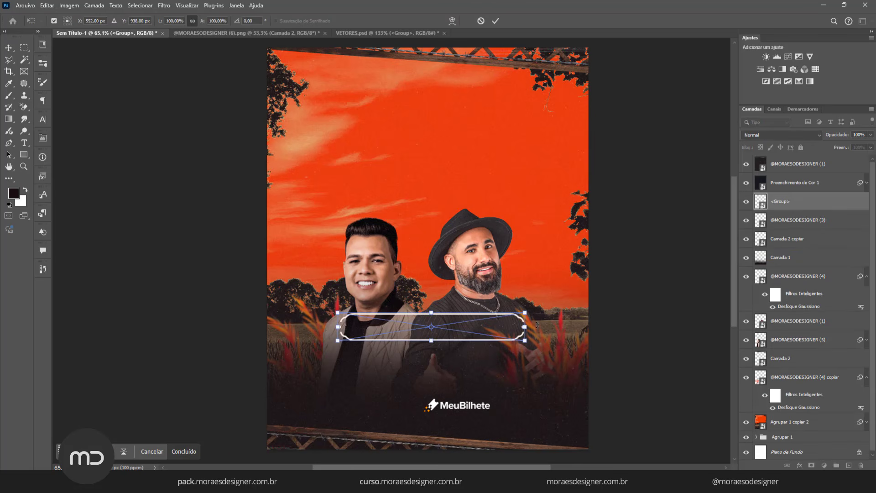
pyautogui.moveTo(526, 312); pyautogui.dragTo(498, 334)
pyautogui.click(495, 21)
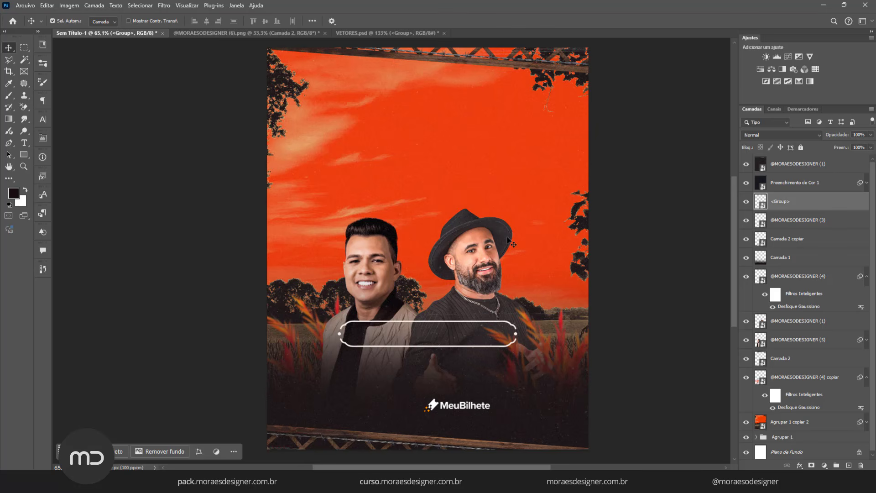
# Step: In VETORES.psd, select the complete group of the thin divider line with scroll ornaments, below the SATISFACTION frame
pyautogui.click(376, 31)
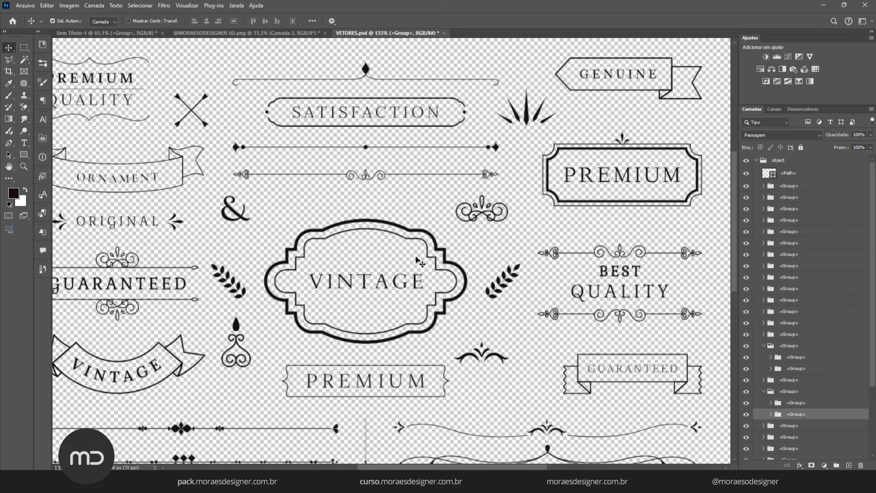
pyautogui.click(520, 438)
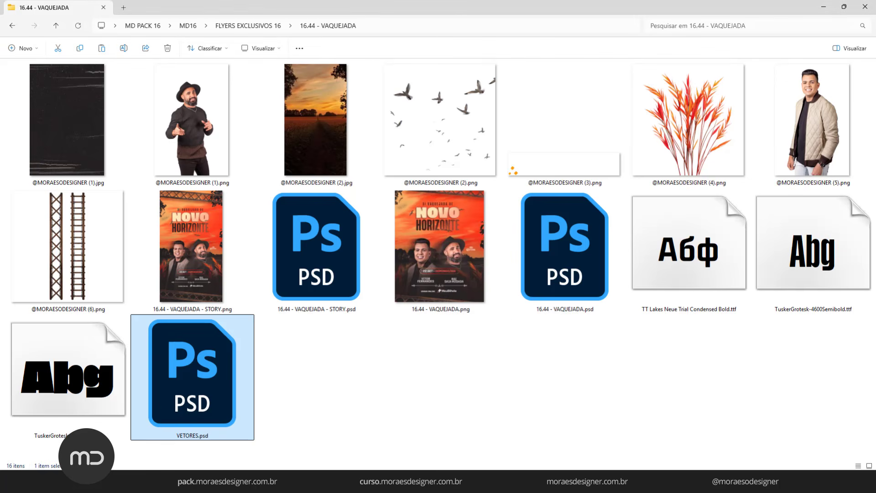
pyautogui.click(470, 429)
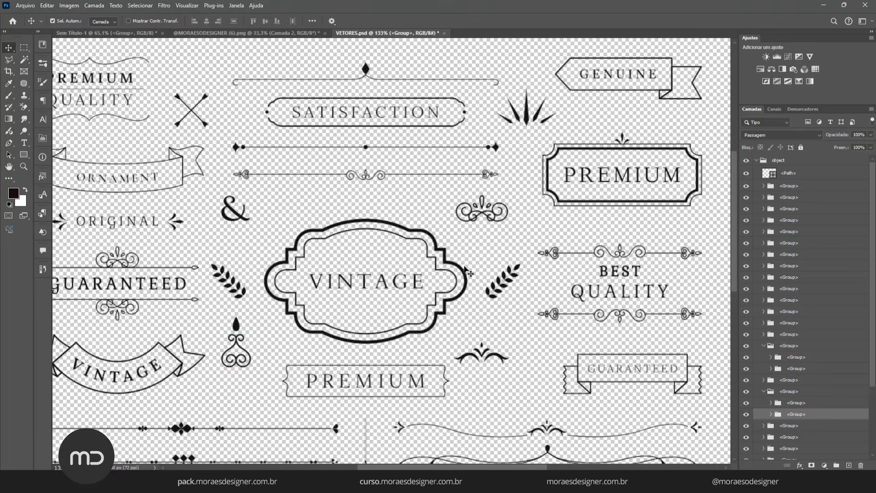
pyautogui.hotkey('ctrl', '0')
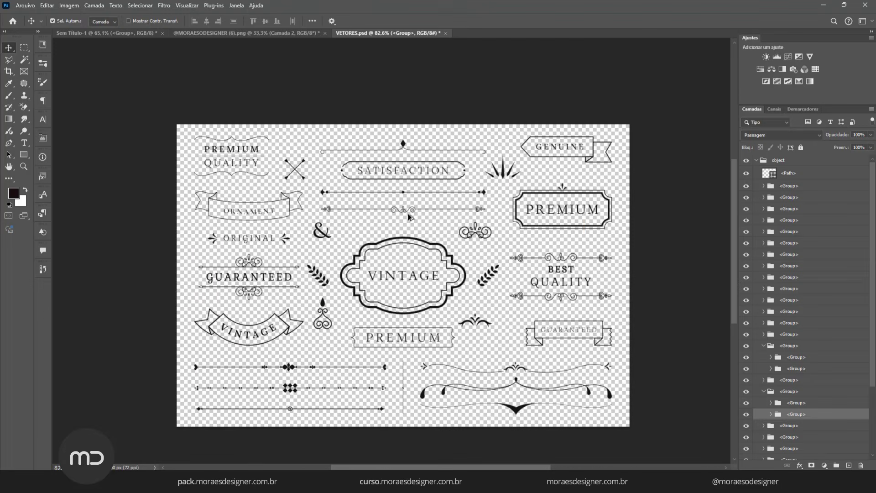
pyautogui.scroll(5, 409, 217)
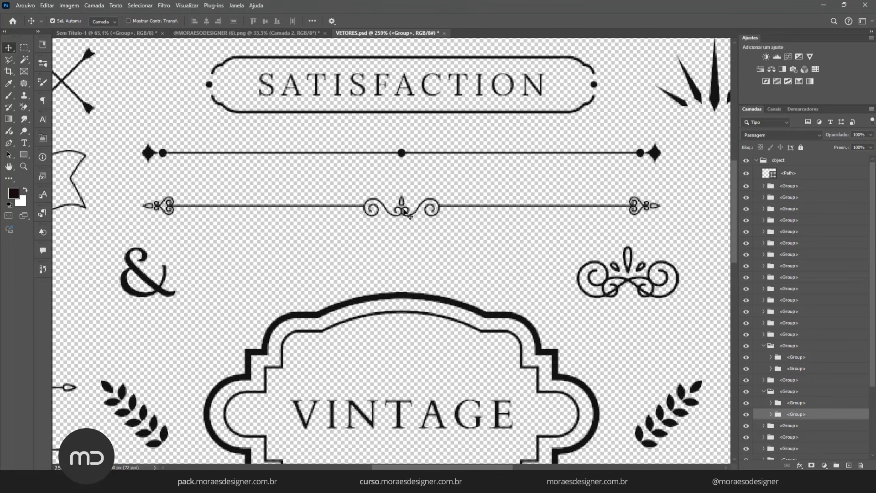
pyautogui.click(404, 212)
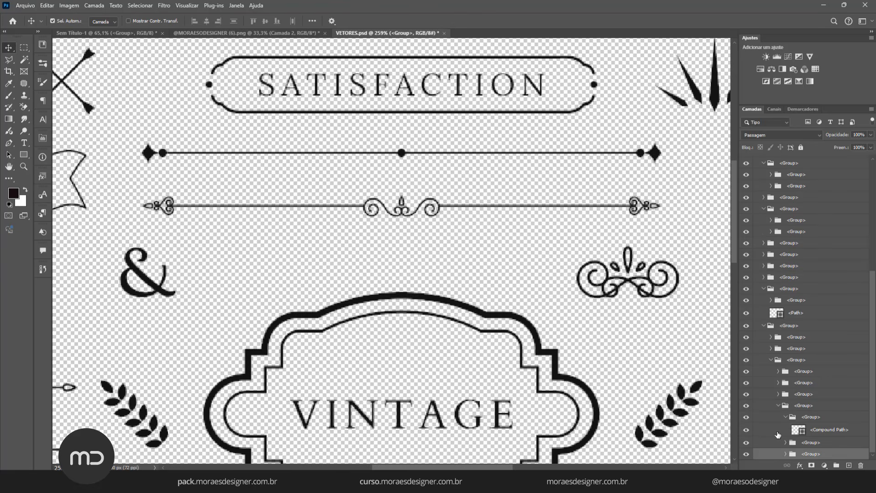
pyautogui.click(747, 454)
pyautogui.click(746, 454)
pyautogui.click(772, 360)
pyautogui.click(747, 455)
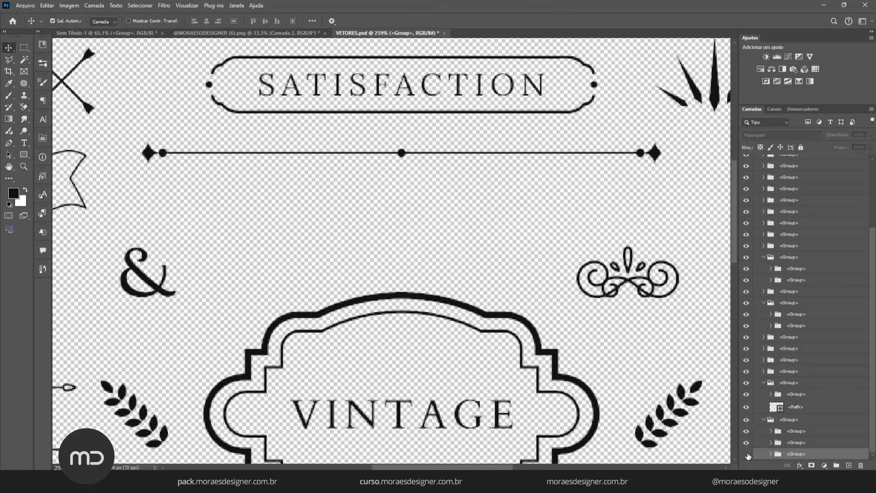
pyautogui.click(747, 455)
# Step: Copy the scroll divider group into the flyer document and enlarge it between the ornamental frame and the MeuBilhete logo
pyautogui.scroll(-2, 460, 272)
pyautogui.moveTo(448, 231); pyautogui.dragTo(432, 378)
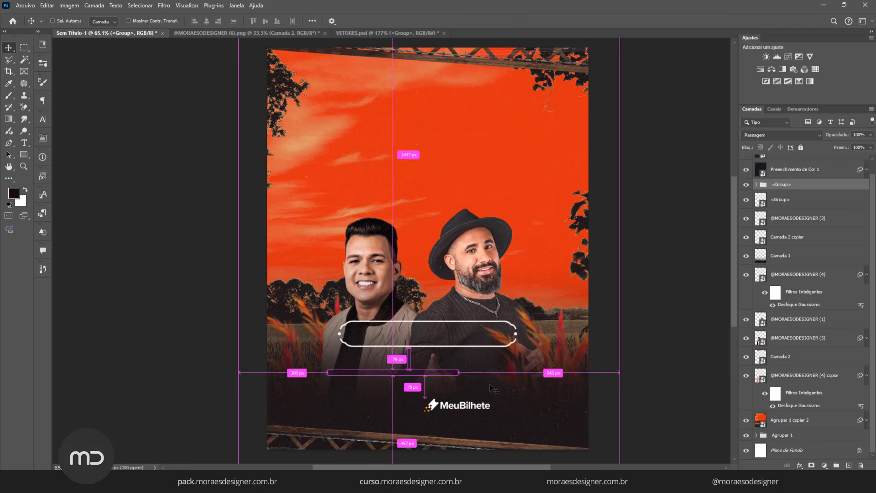
pyautogui.hotkey('ctrl', 't')
pyautogui.moveTo(500, 373); pyautogui.dragTo(515, 384)
pyautogui.click(490, 21)
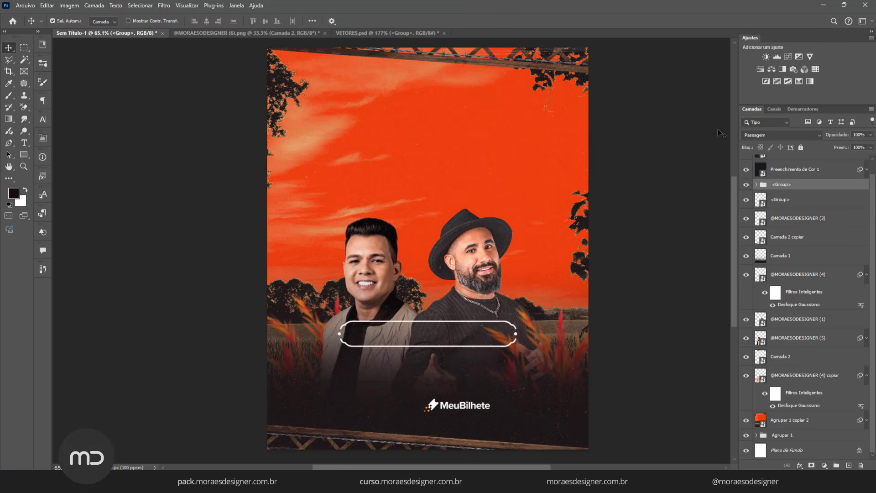
# Step: Apply an off-white Color Overlay in Normal mode at 100% opacity to the divider group and shift it slightly right
pyautogui.doubleClick(821, 188)
pyautogui.click(518, 244)
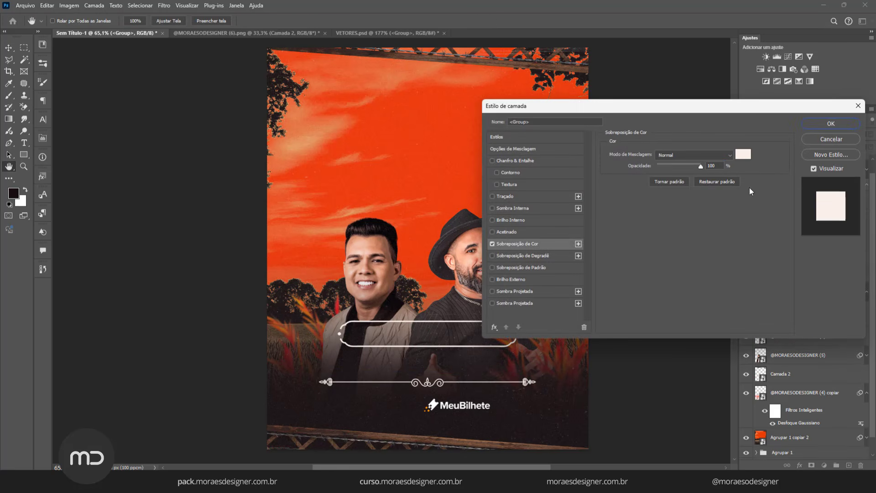
pyautogui.click(827, 124)
pyautogui.scroll(1, 495, 345)
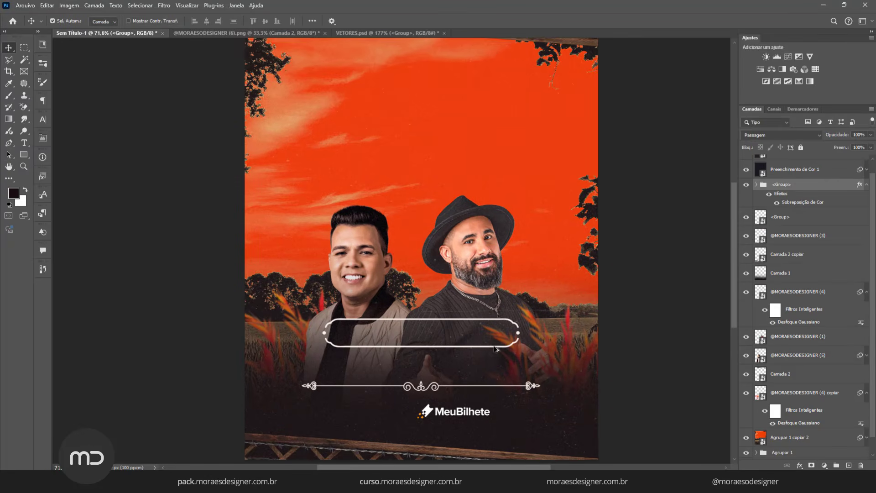
pyautogui.scroll(-1, 494, 349)
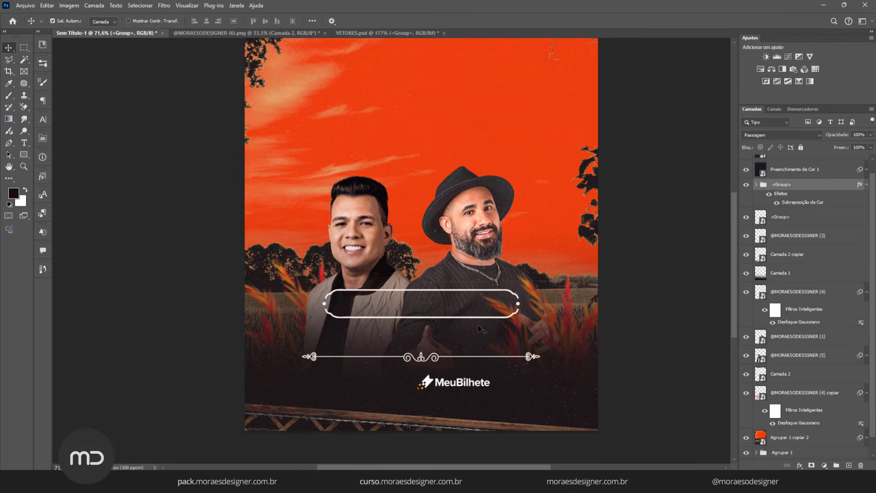
pyautogui.scroll(1, 482, 330)
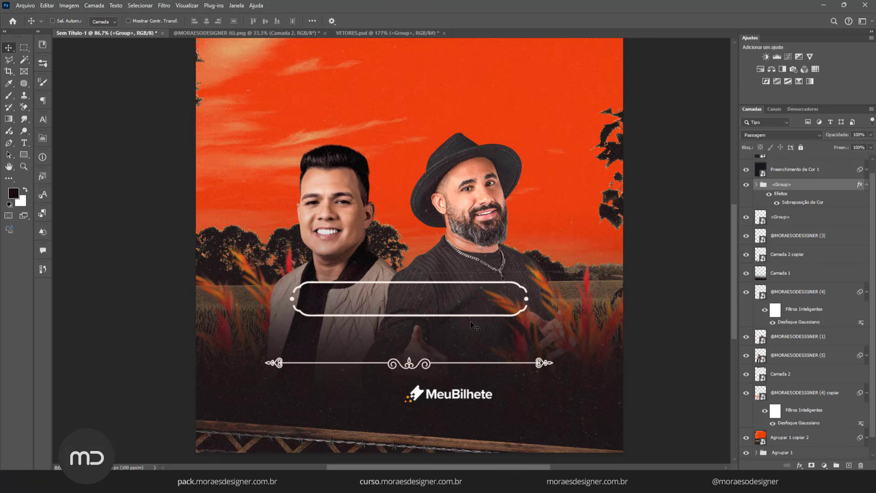
pyautogui.moveTo(471, 322); pyautogui.dragTo(474, 322)
pyautogui.keyDown('ctrl'); pyautogui.click(478, 315); pyautogui.keyUp('ctrl')
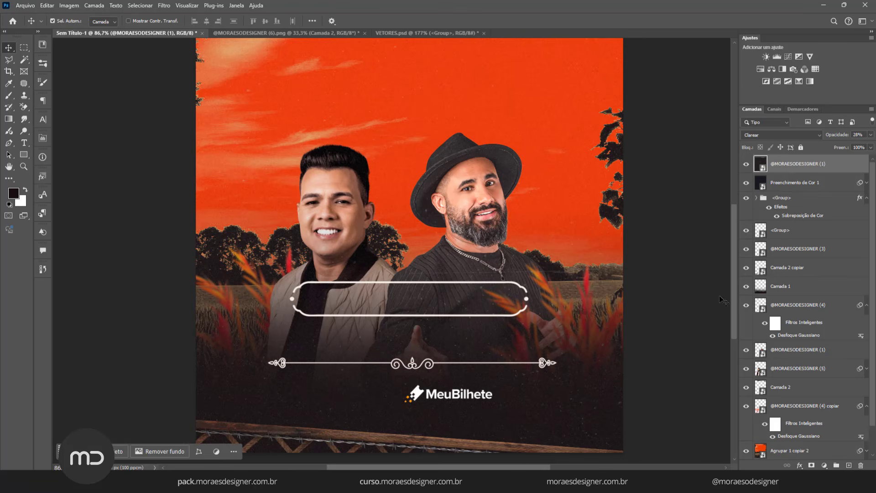
pyautogui.keyDown('ctrl'); pyautogui.click(790, 183); pyautogui.keyUp('ctrl')
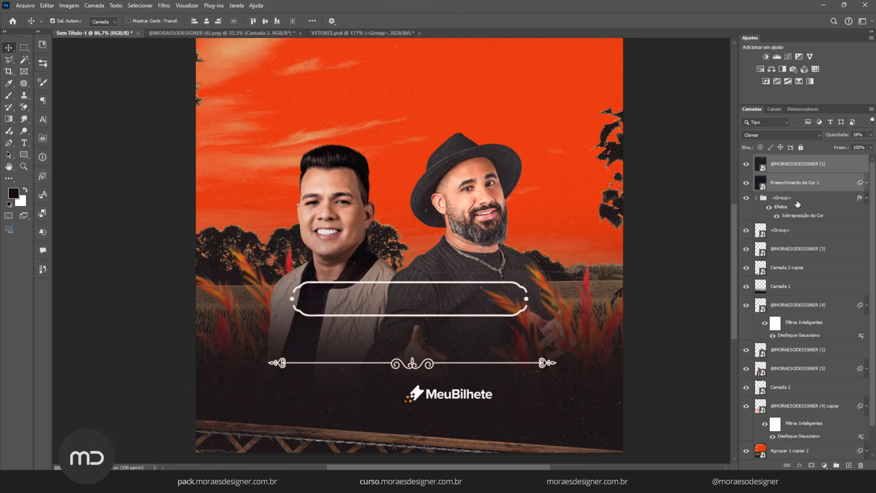
pyautogui.click(837, 465)
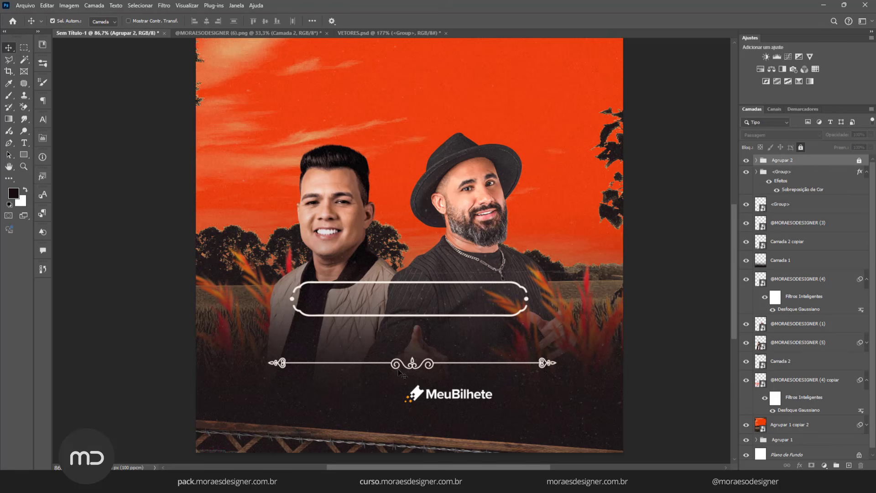
# Step: Scale the ornamental frame down around its centre so it is clearly narrower than the scroll divider
pyautogui.scroll(3, 412, 363)
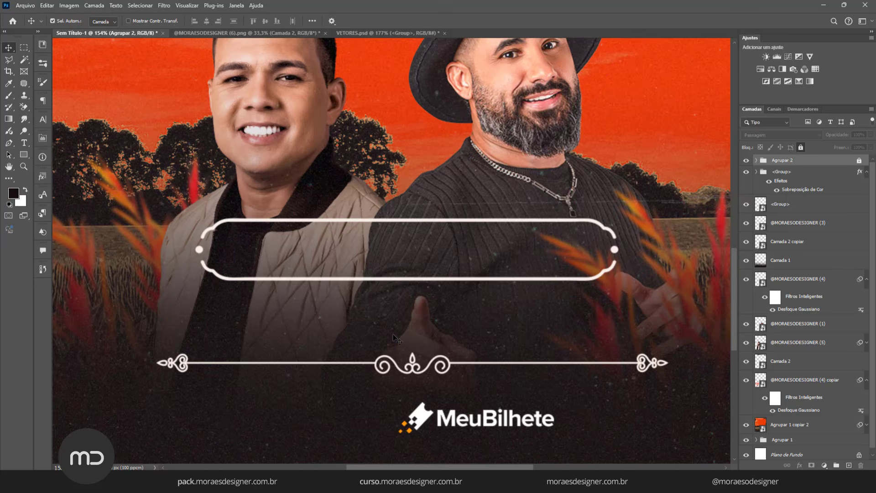
pyautogui.scroll(-3, 395, 337)
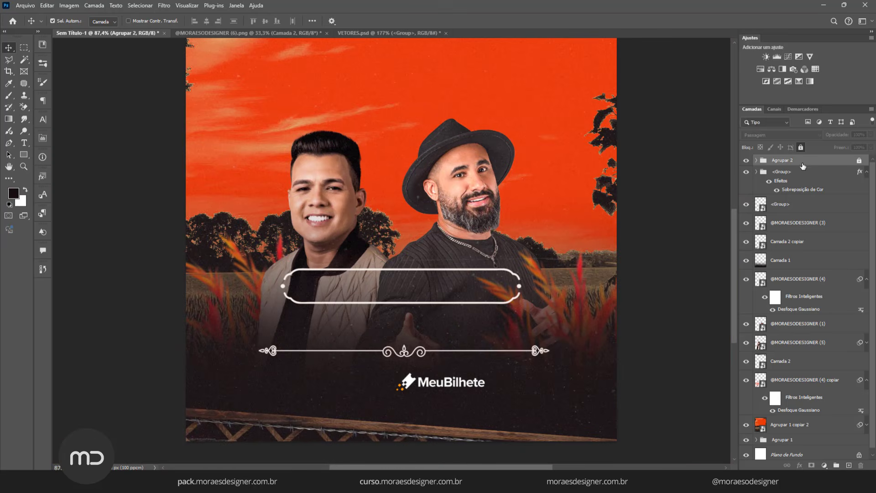
pyautogui.scroll(-5, 482, 238)
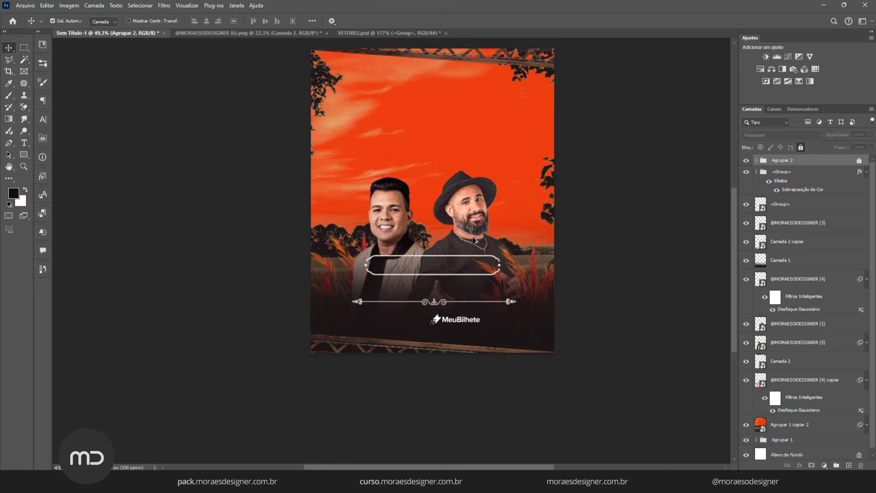
pyautogui.scroll(3, 393, 292)
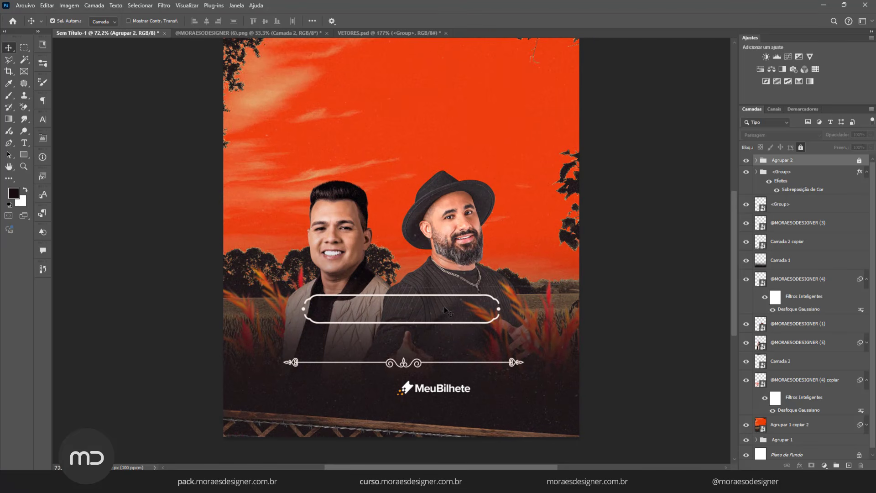
pyautogui.click(747, 204)
pyautogui.click(746, 205)
pyautogui.click(782, 206)
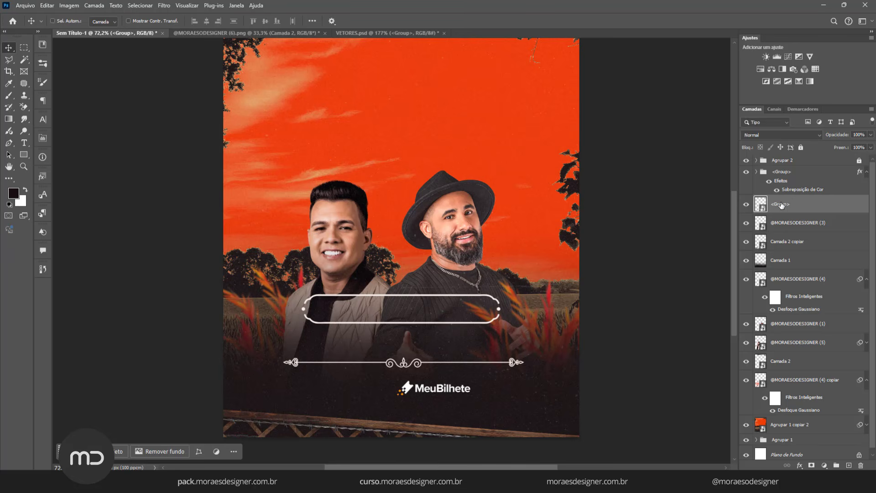
pyautogui.hotkey('ctrl', 't')
pyautogui.moveTo(500, 290); pyautogui.dragTo(478, 296)
pyautogui.click(495, 21)
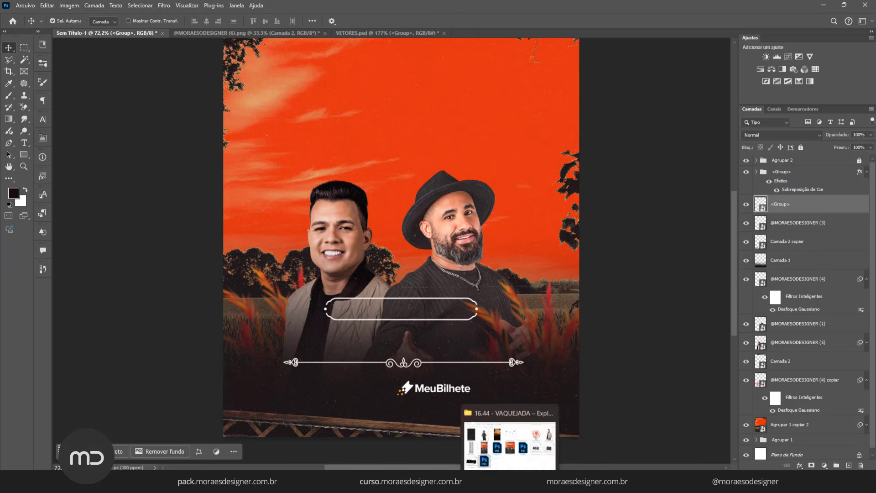
pyautogui.click(510, 445)
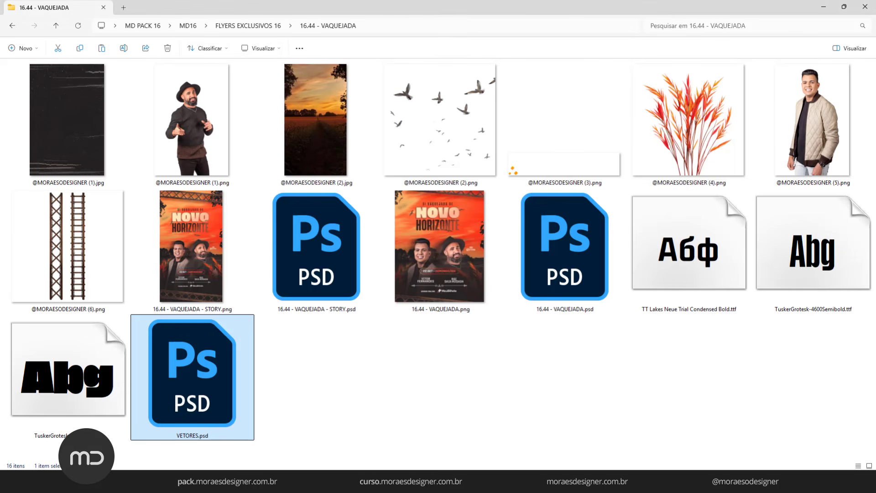
pyautogui.hotkey('alt', 'Tab')
# Step: Move the MeuBilhete logo slightly down and to the right
pyautogui.scroll(-1, 500, 356)
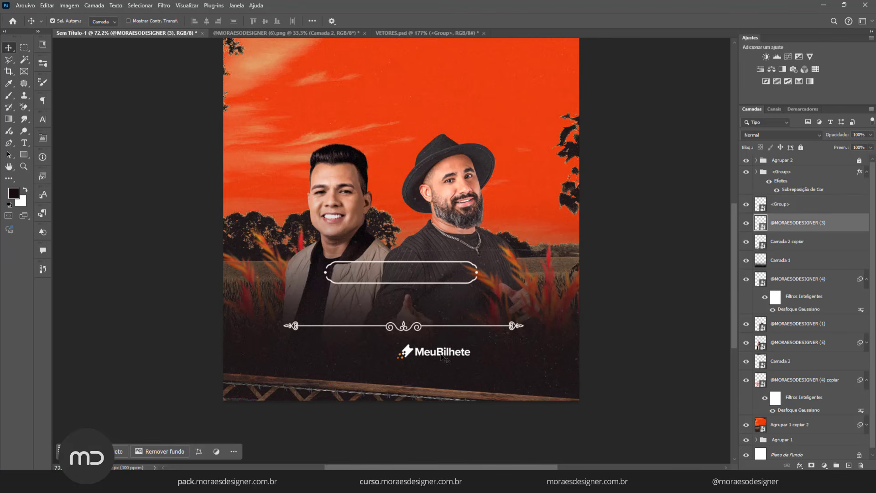
pyautogui.moveTo(445, 359); pyautogui.dragTo(464, 367)
# Step: Convert the scroll divider group into a smart object and move it slightly down towards the logo
pyautogui.keyDown('ctrl'); pyautogui.click(453, 329); pyautogui.keyUp('ctrl')
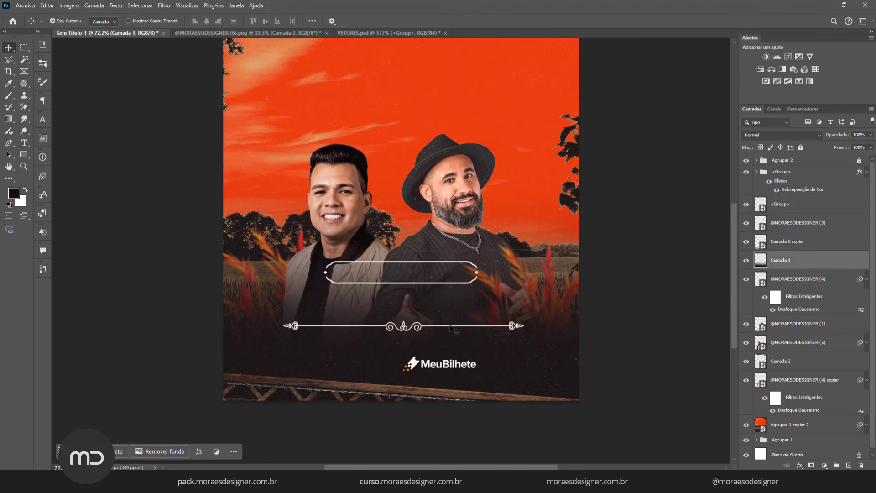
pyautogui.click(454, 329)
pyautogui.click(757, 173)
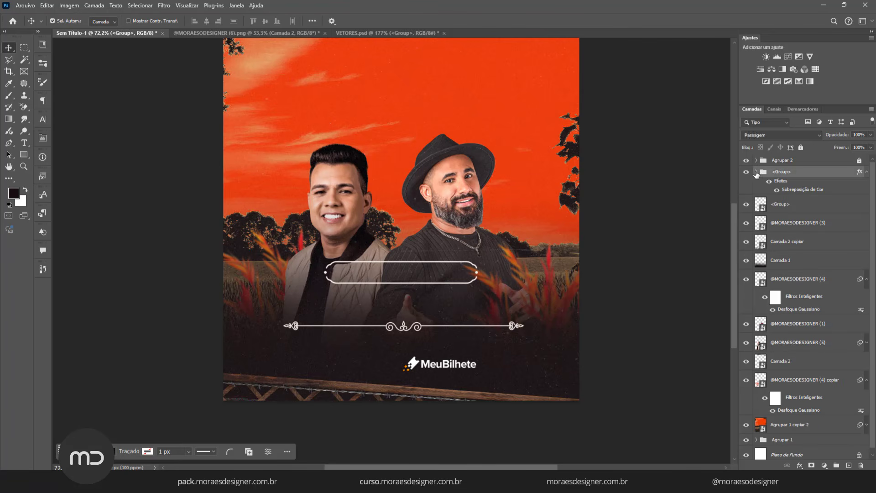
pyautogui.rightClick(781, 177)
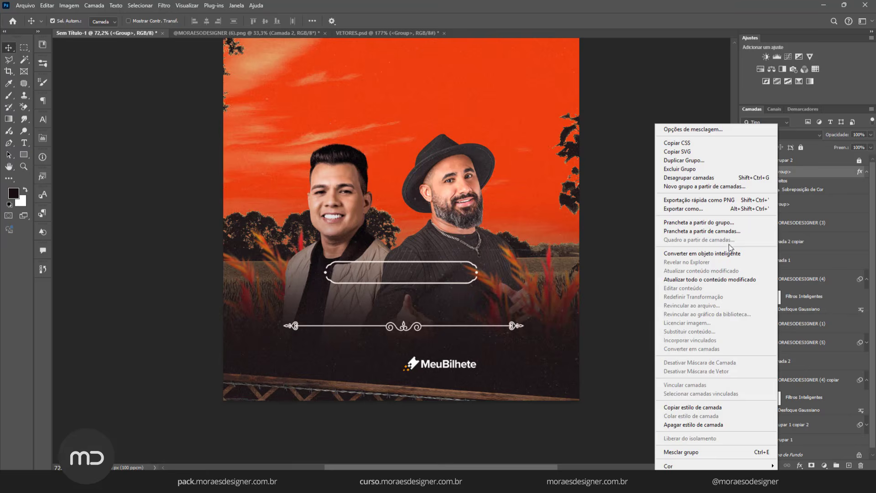
pyautogui.click(712, 254)
pyautogui.moveTo(537, 268); pyautogui.dragTo(536, 280)
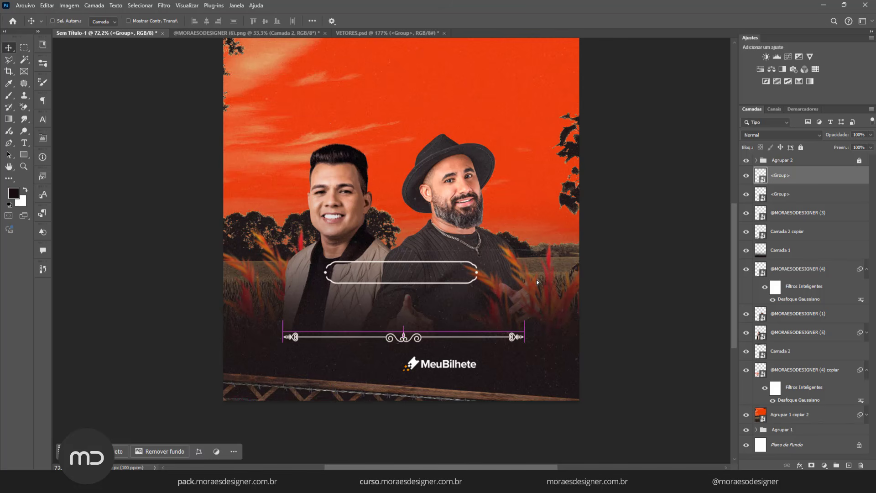
# Step: Nudge the MeuBilhete logo slightly up towards the scroll divider
pyautogui.keyDown('ctrl'); pyautogui.click(450, 367); pyautogui.keyUp('ctrl')
pyautogui.scroll(3, 450, 368)
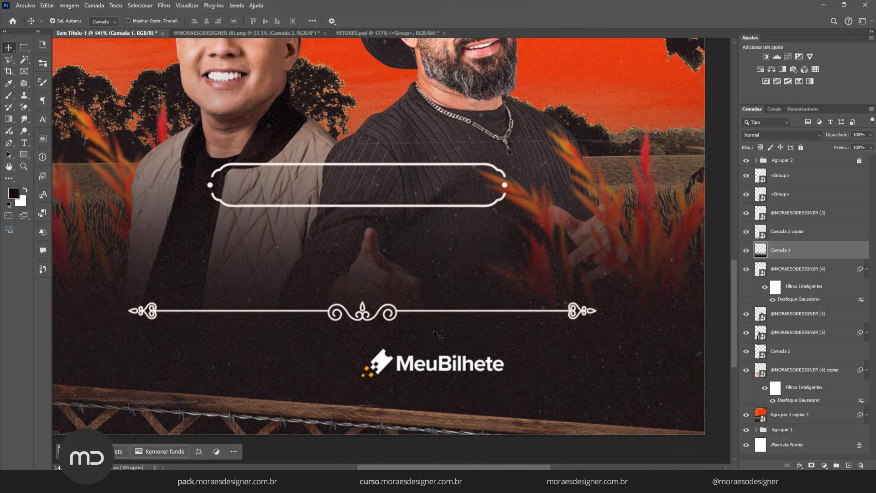
pyautogui.click(429, 370)
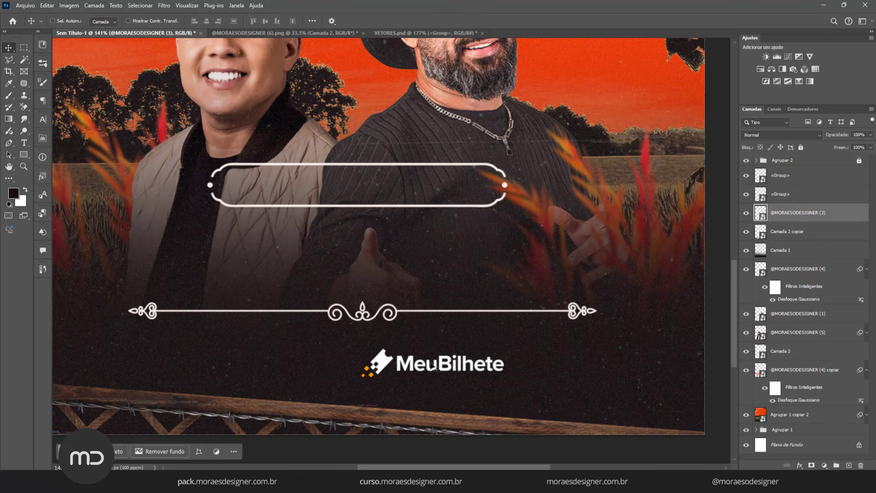
pyautogui.moveTo(431, 365); pyautogui.dragTo(433, 362)
pyautogui.press('ctrl')
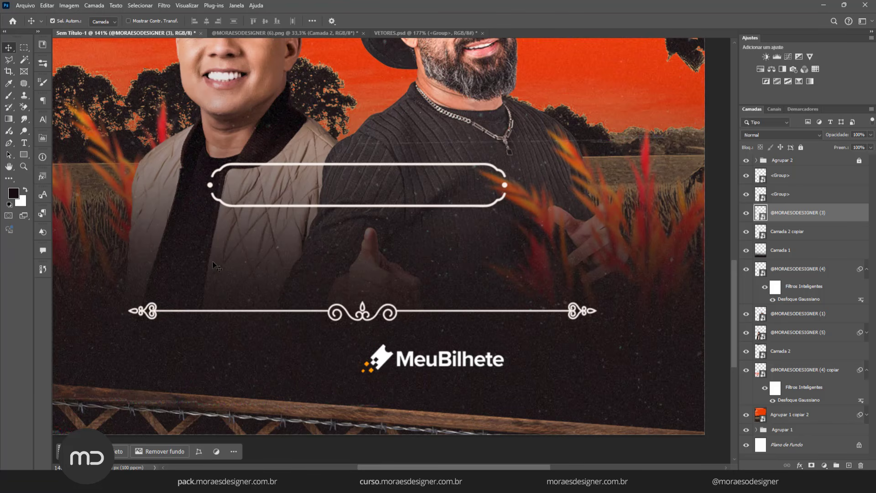
pyautogui.scroll(-3, 465, 285)
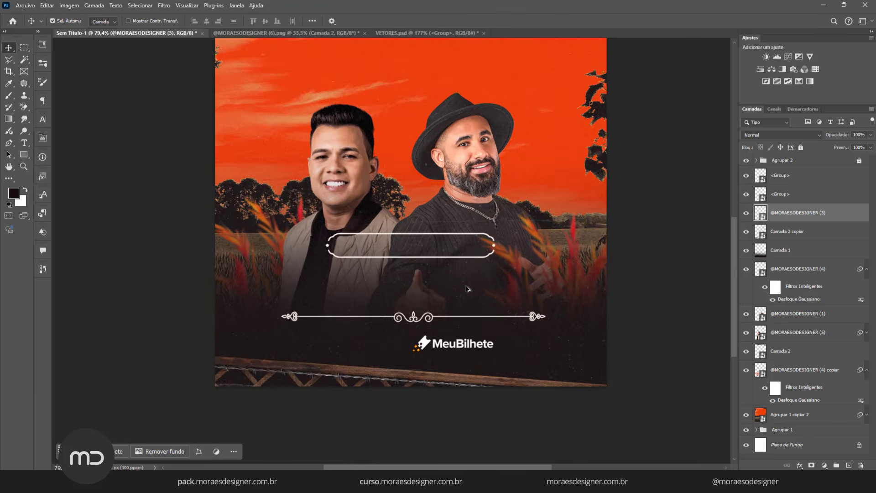
pyautogui.scroll(-3, 424, 272)
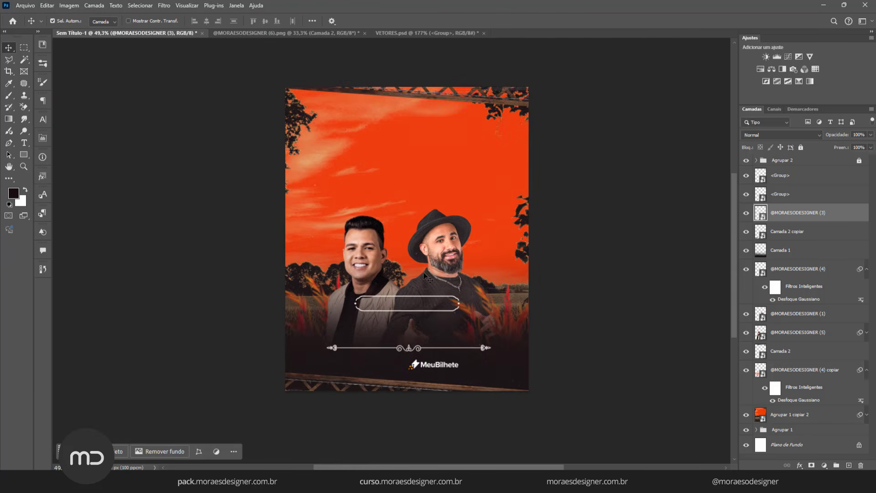
# Step: Activate the Type tool for the flyer's lettering
pyautogui.scroll(1, 421, 259)
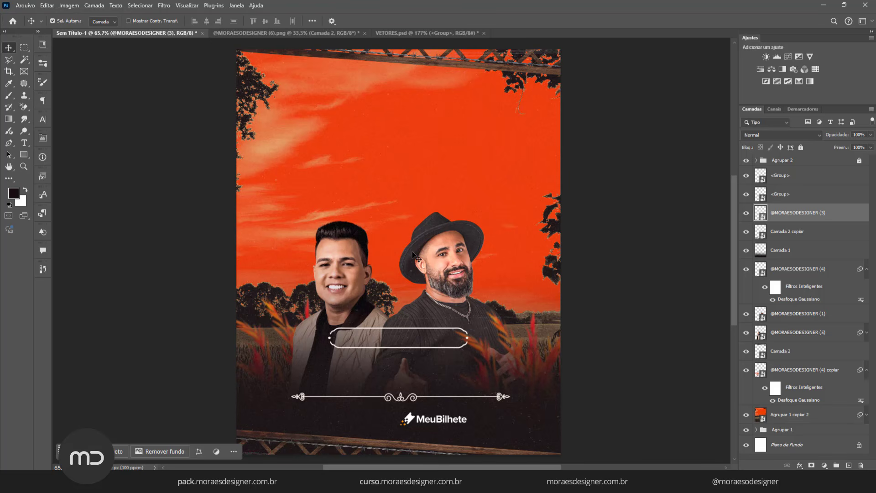
pyautogui.press('t')
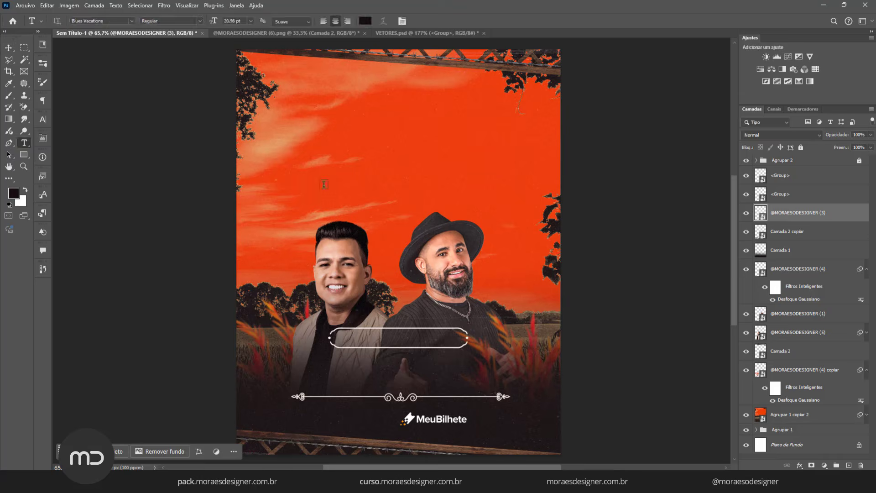
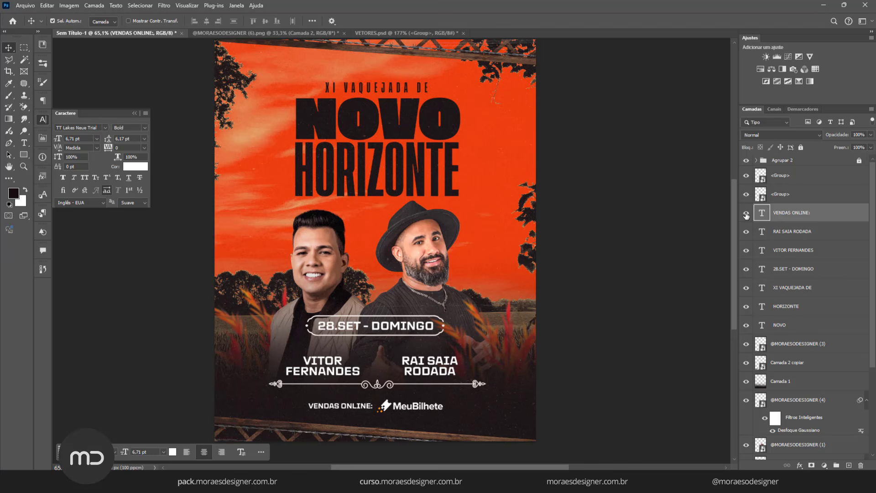
# Step: Add a Gradient Overlay to the NOVO text layer and remove the middle colour stop from its gradient
pyautogui.click(784, 326)
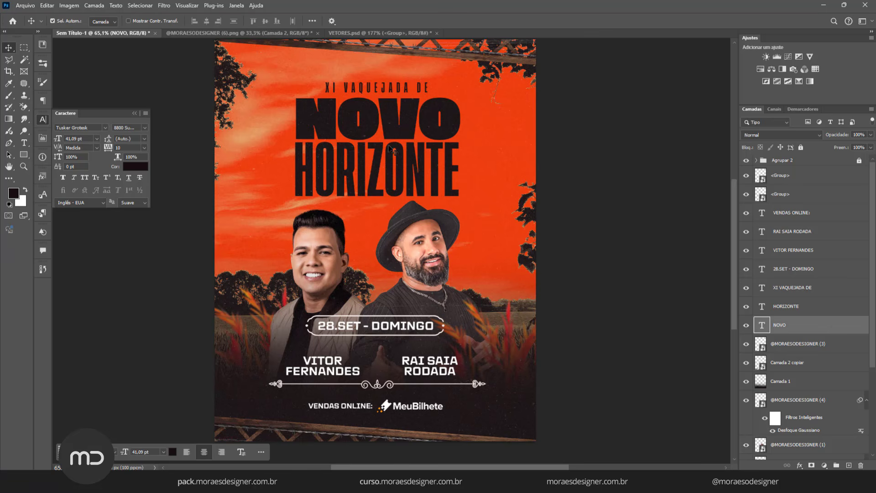
pyautogui.doubleClick(825, 327)
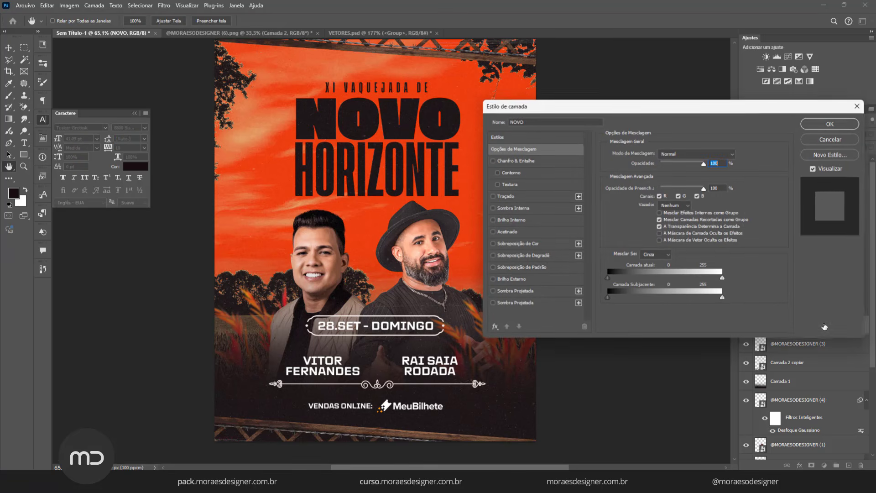
pyautogui.click(545, 260)
pyautogui.click(682, 174)
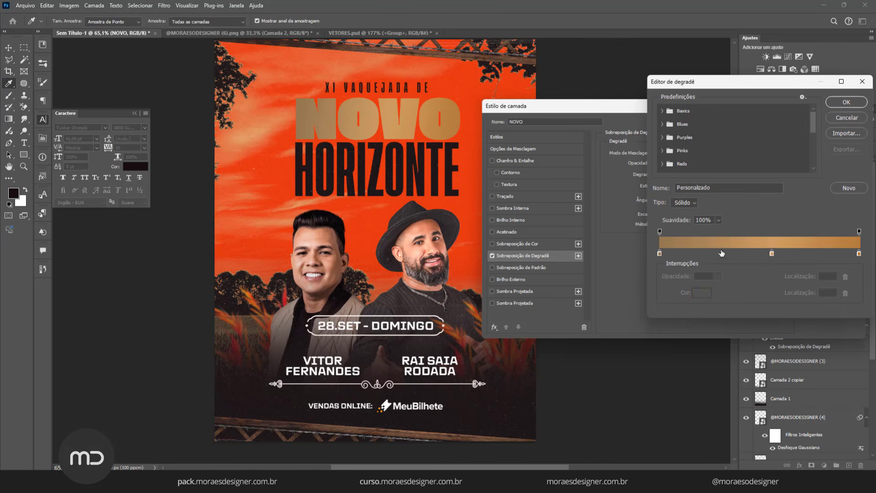
pyautogui.moveTo(773, 255); pyautogui.dragTo(775, 280)
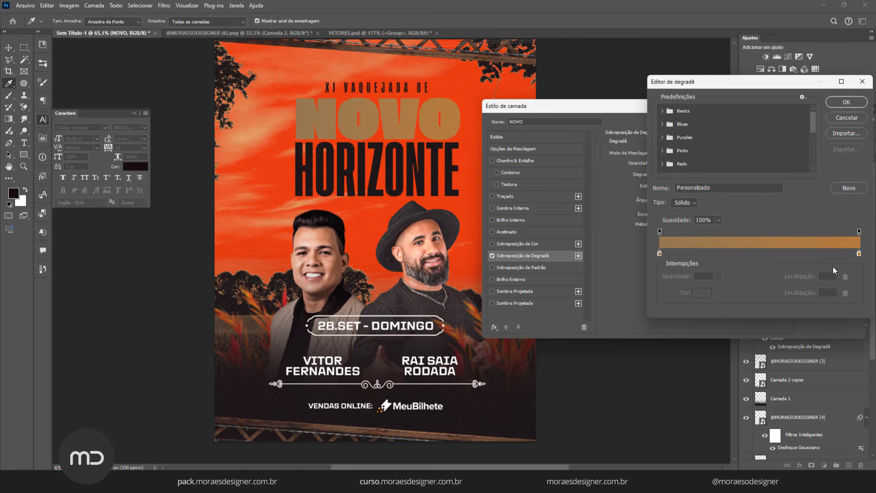
# Step: Set the end colour stop of the NOVO gradient to light peach e7b990
pyautogui.click(859, 254)
pyautogui.click(702, 292)
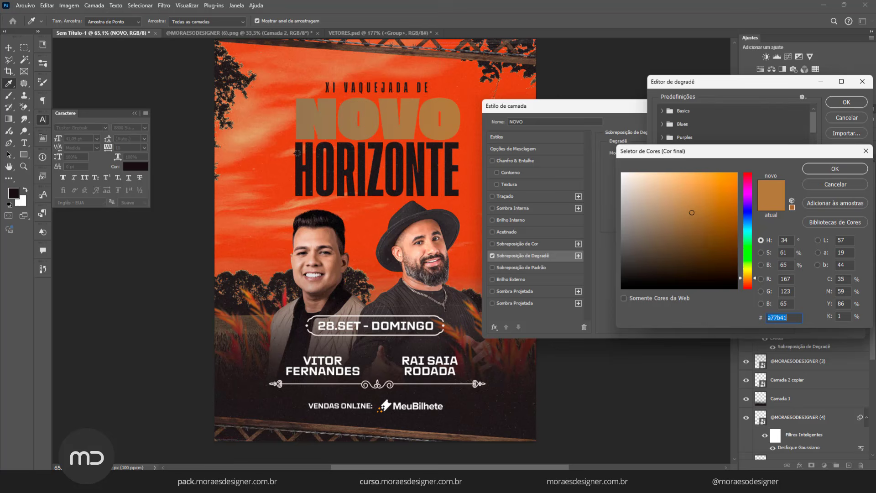
pyautogui.click(242, 138)
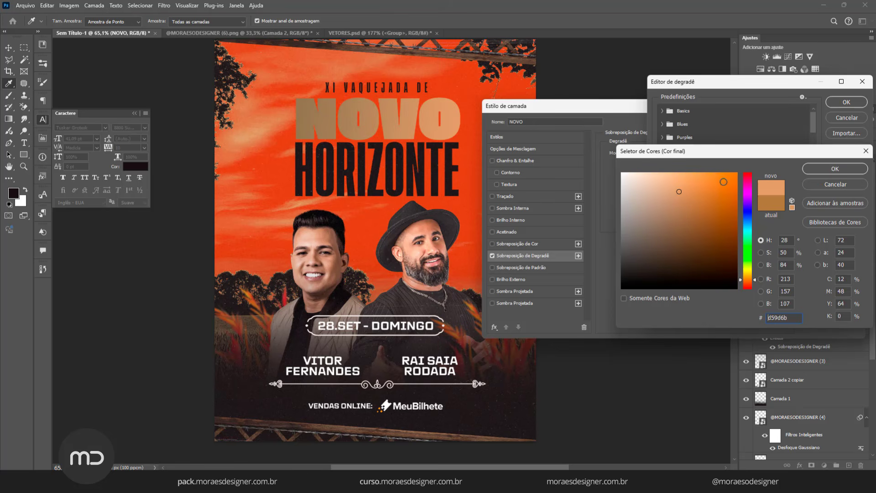
pyautogui.click(665, 184)
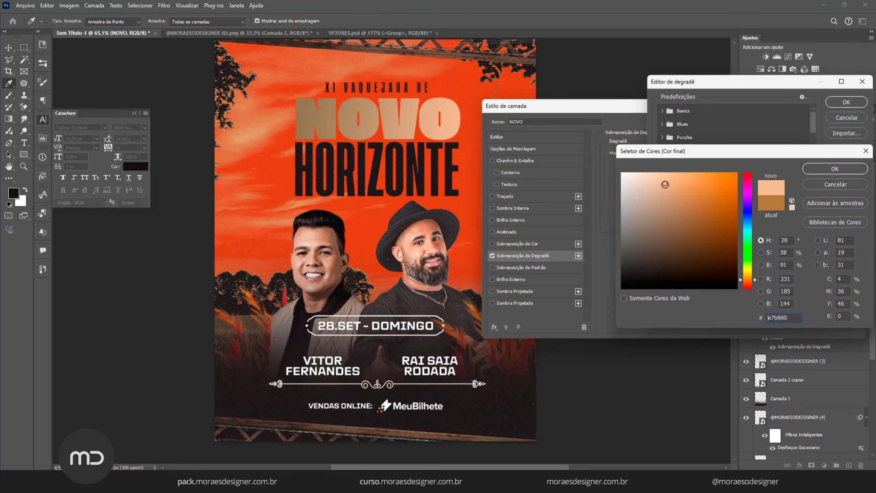
pyautogui.click(810, 170)
# Step: Set the start colour stop of the NOVO gradient to cream e8dfcd
pyautogui.click(660, 254)
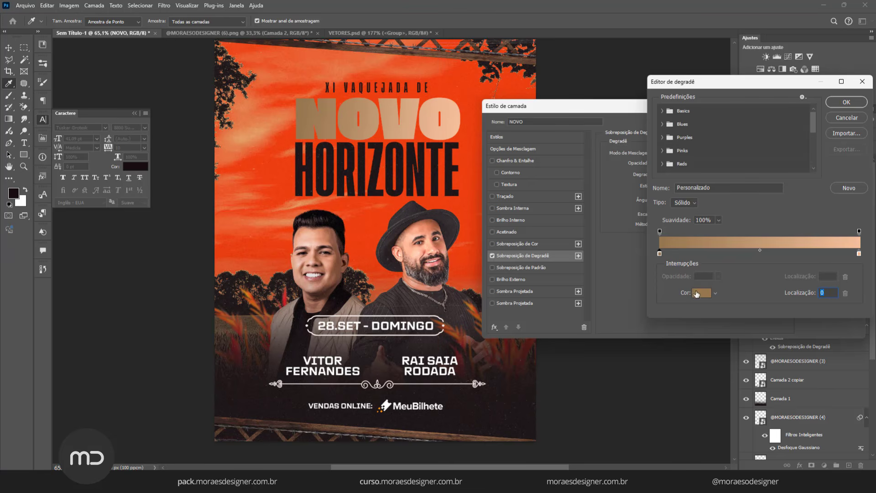
pyautogui.click(697, 293)
pyautogui.click(283, 178)
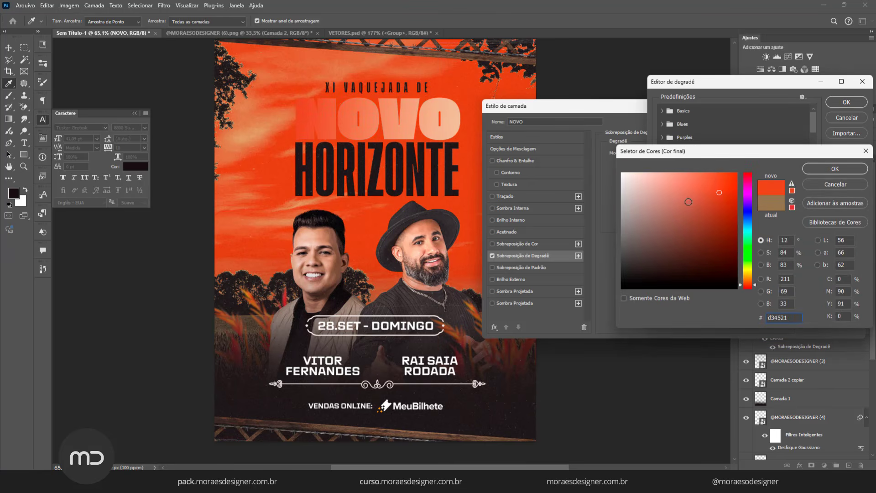
pyautogui.moveTo(688, 202)
pyautogui.mouseDown()
pyautogui.moveTo(675, 182)
pyautogui.moveTo(657, 180)
pyautogui.mouseUp()
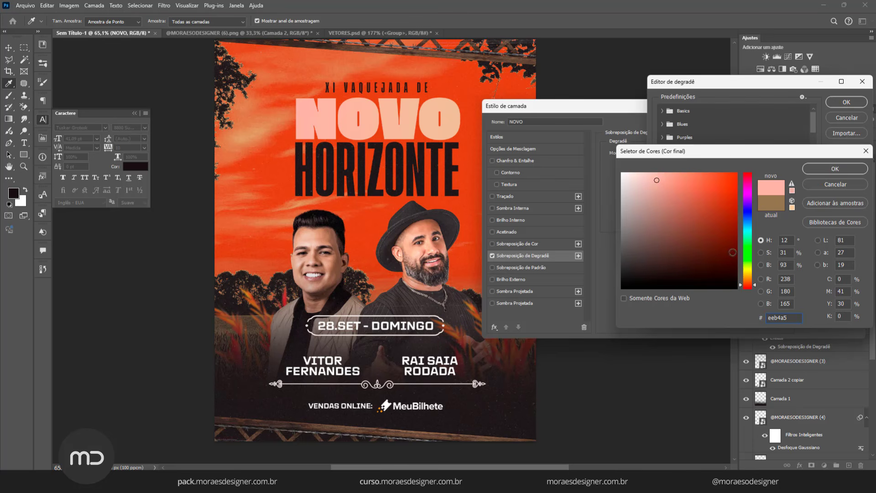
pyautogui.click(750, 276)
pyautogui.click(633, 204)
pyautogui.click(632, 185)
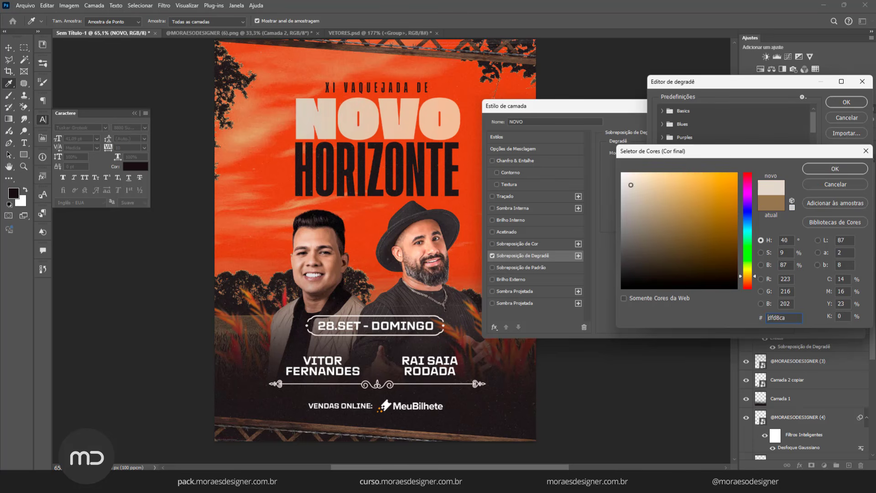
pyautogui.moveTo(632, 185); pyautogui.dragTo(635, 184)
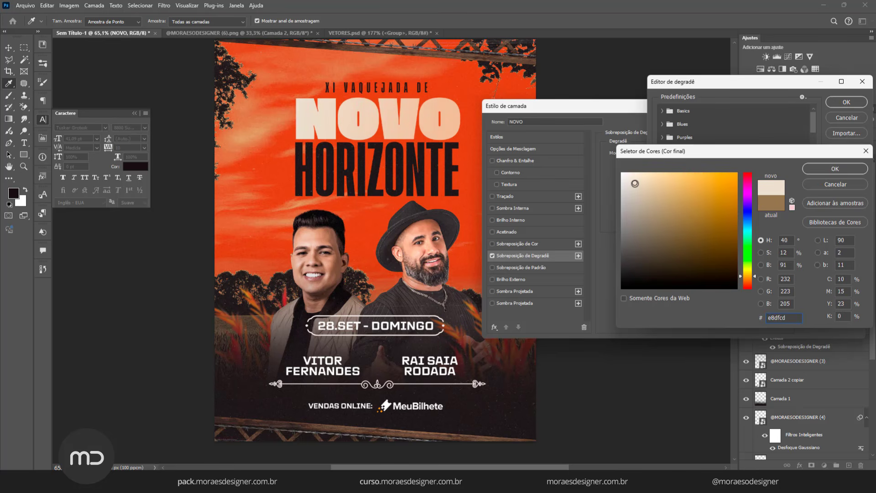
pyautogui.click(836, 168)
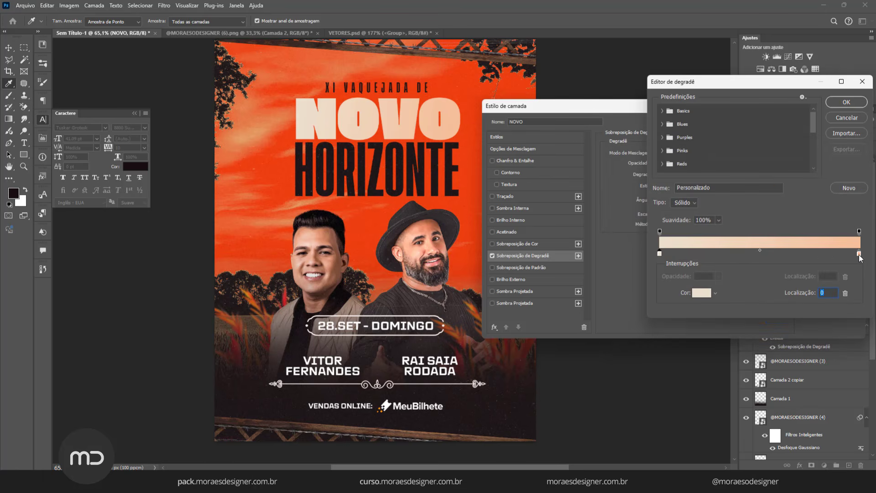
# Step: Move the NOVO gradient's end stop to location 92, set its colour to tan cbb18d, and apply the layer style
pyautogui.click(843, 253)
pyautogui.click(701, 293)
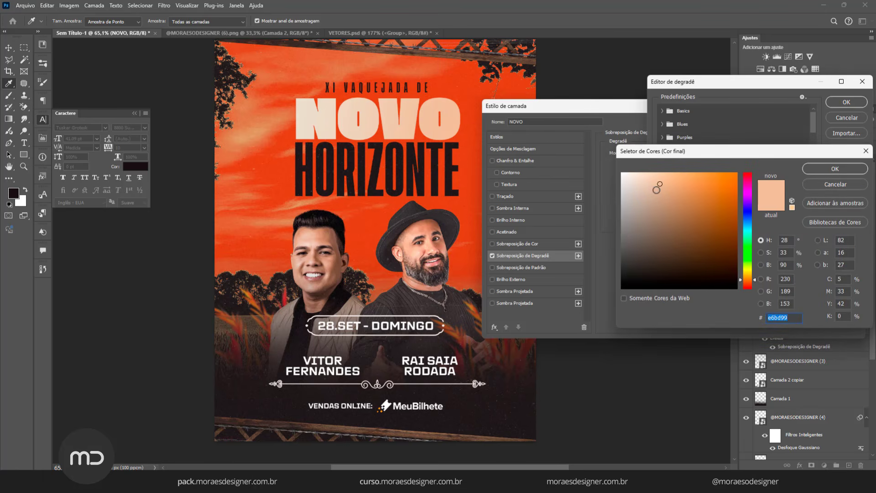
pyautogui.moveTo(749, 282); pyautogui.dragTo(749, 279)
pyautogui.moveTo(657, 191); pyautogui.dragTo(657, 196)
pyautogui.click(829, 169)
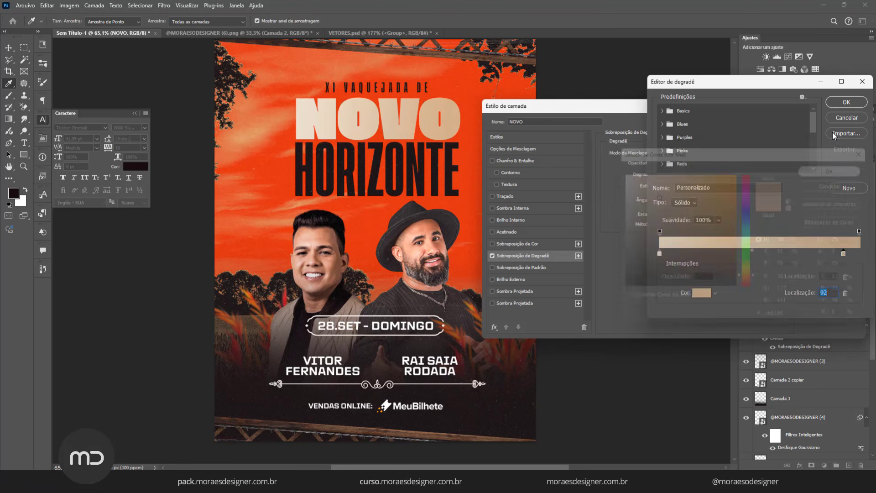
pyautogui.click(842, 102)
pyautogui.click(838, 125)
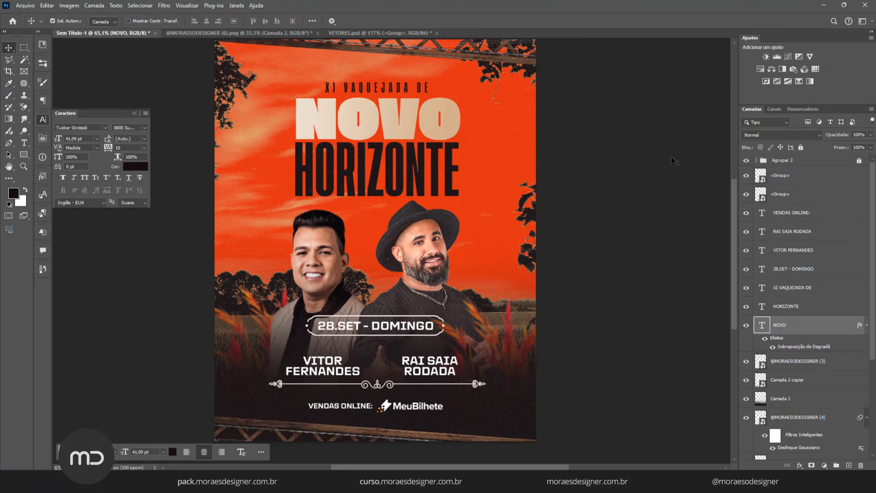
pyautogui.hotkey('alt', 'Tab')
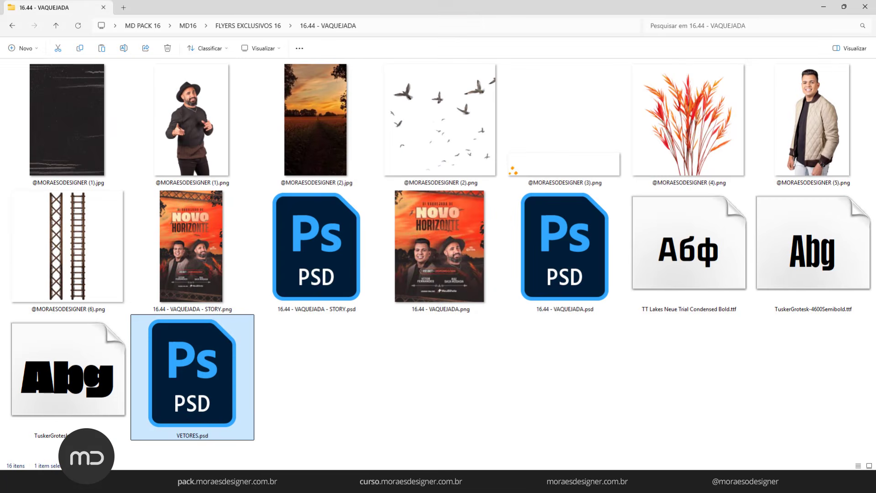
pyautogui.hotkey('alt', 'Tab')
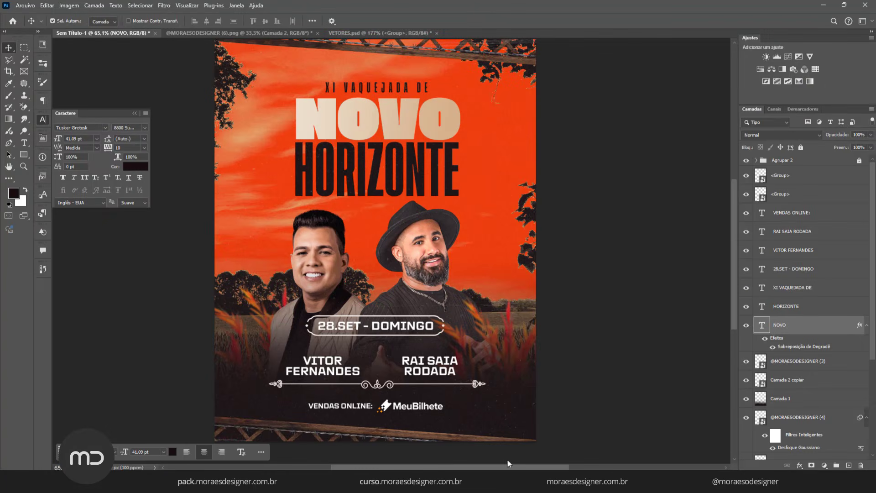
# Step: Copy the NOVO layer's Gradient Overlay effect onto the HORIZONTE text layer
pyautogui.click(440, 190)
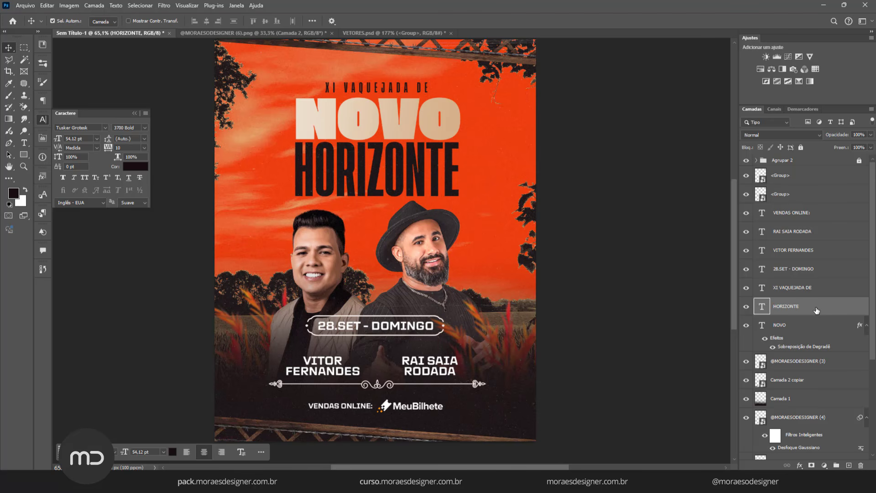
pyautogui.doubleClick(817, 310)
pyautogui.click(825, 140)
pyautogui.moveTo(860, 328); pyautogui.dragTo(850, 308)
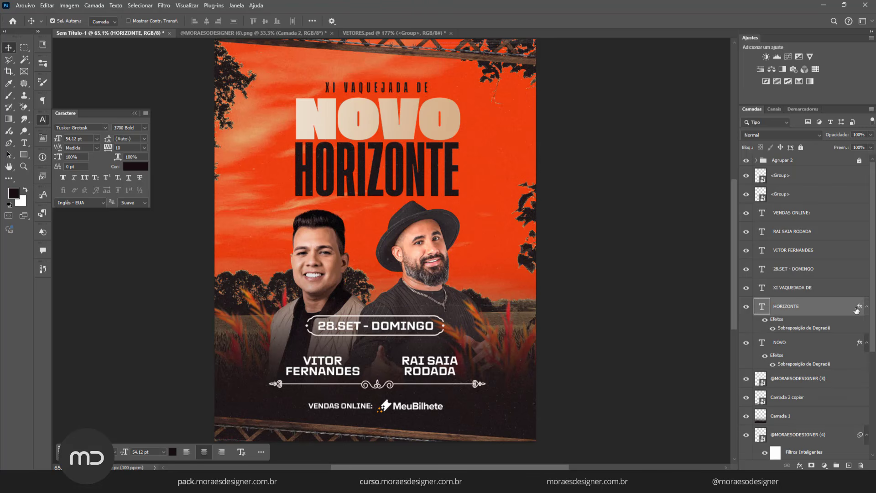
# Step: Set the start colour stop of the HORIZONTE gradient to a very dark reddish brown
pyautogui.doubleClick(810, 328)
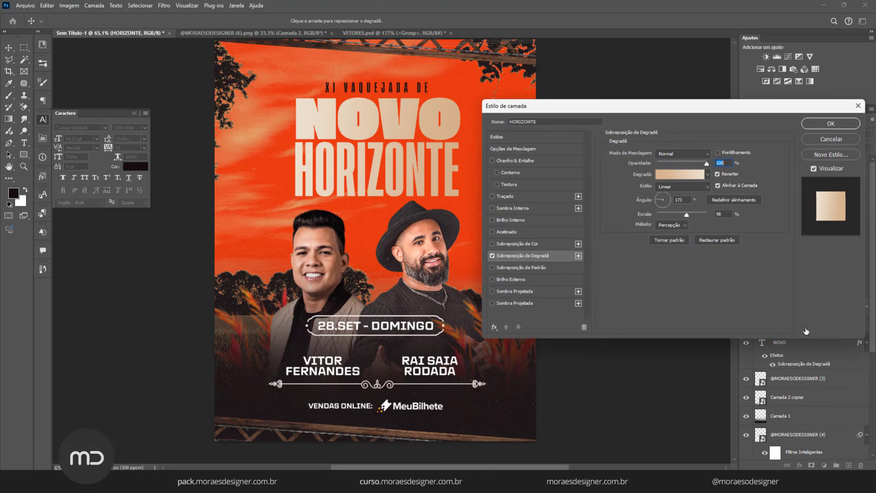
pyautogui.click(680, 175)
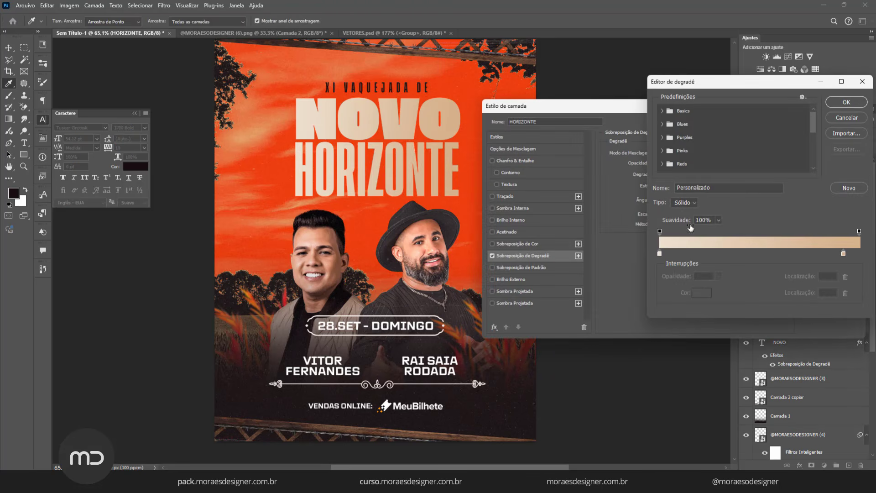
pyautogui.click(659, 254)
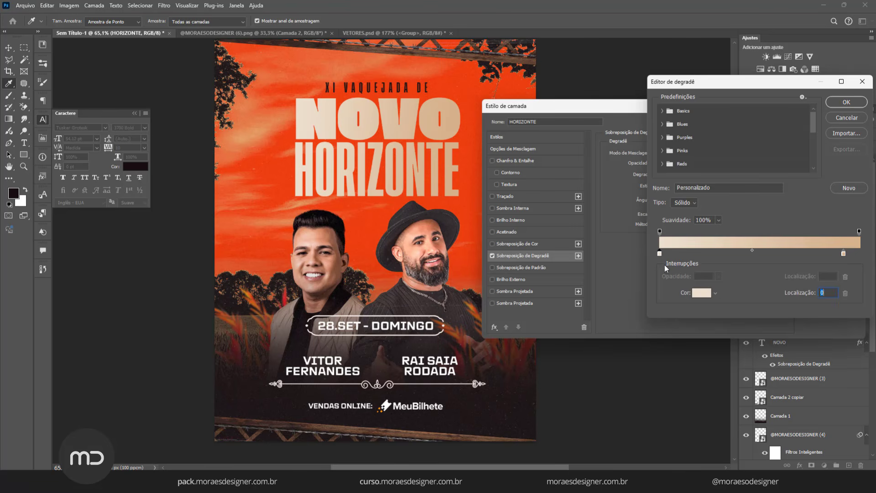
pyautogui.click(702, 293)
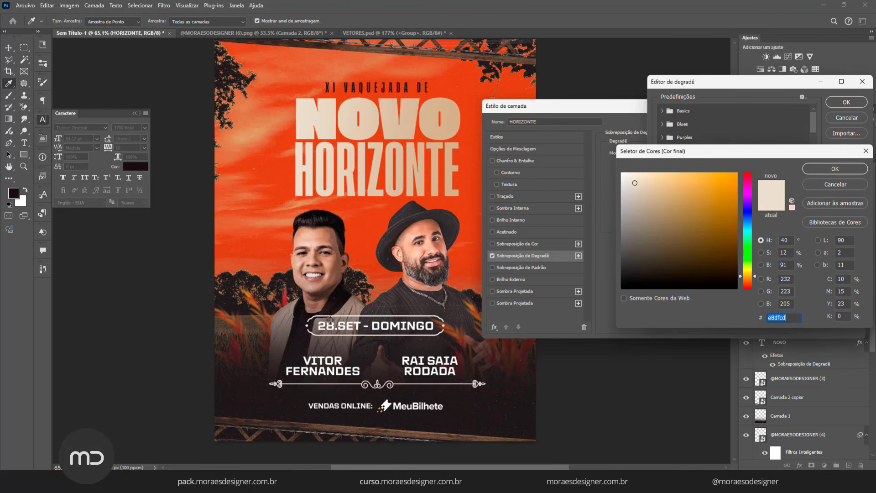
pyautogui.click(461, 402)
pyautogui.click(748, 281)
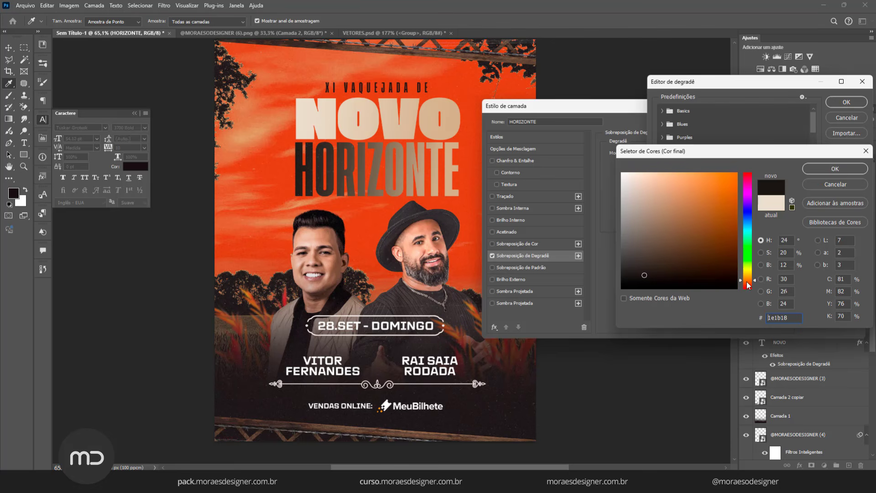
pyautogui.moveTo(749, 286); pyautogui.dragTo(748, 288)
pyautogui.click(666, 273)
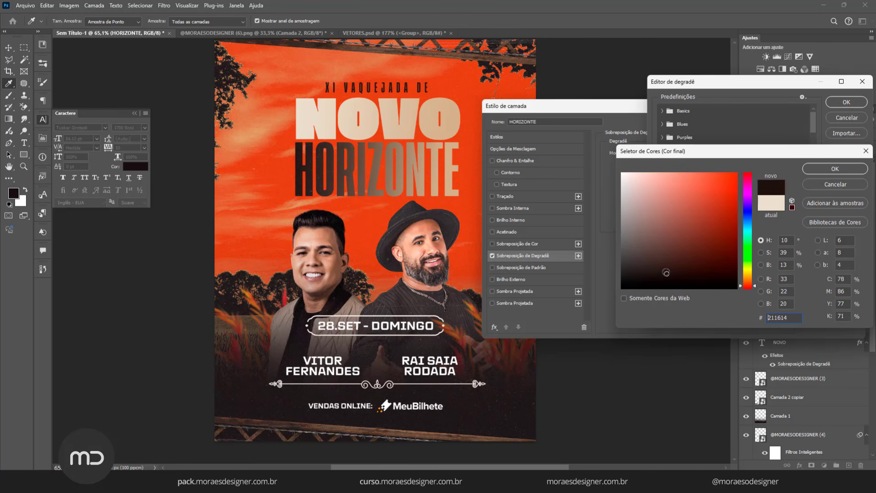
pyautogui.moveTo(666, 273); pyautogui.dragTo(666, 270)
pyautogui.click(822, 173)
# Step: Set the end colour stop of the HORIZONTE gradient to brown 593012 and apply the layer style
pyautogui.click(844, 253)
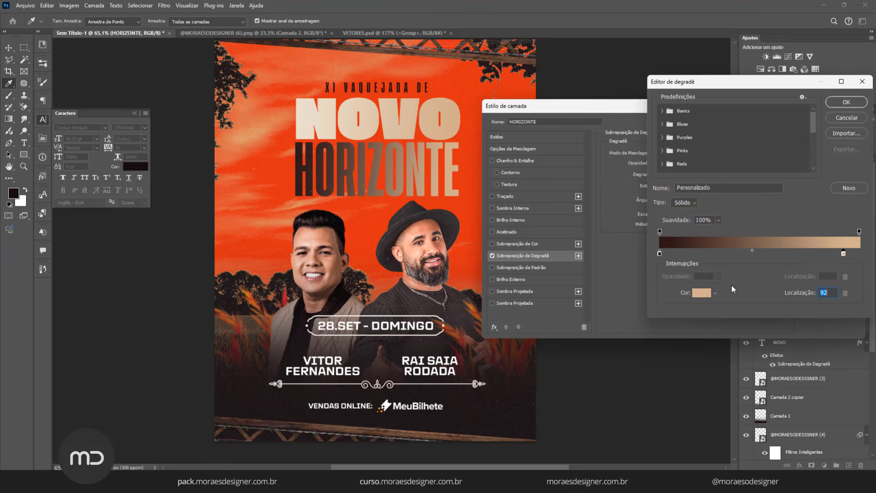
pyautogui.click(700, 294)
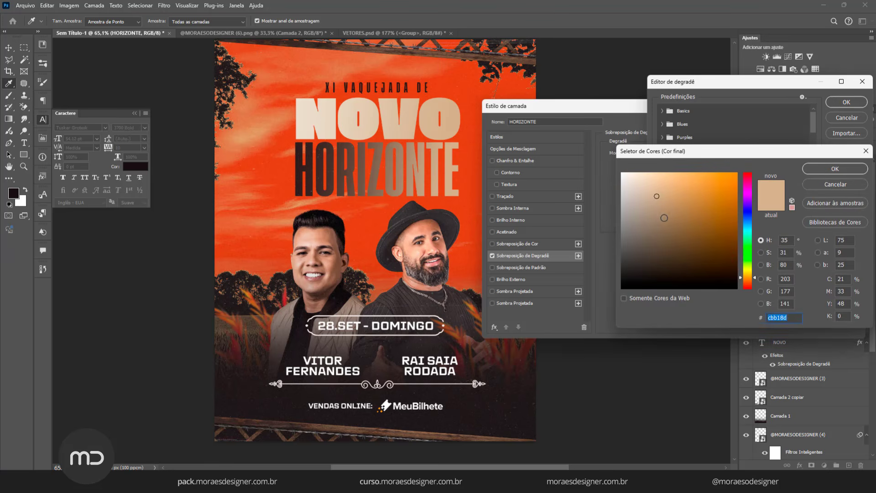
pyautogui.moveTo(654, 270)
pyautogui.mouseDown()
pyautogui.moveTo(679, 272)
pyautogui.moveTo(658, 263)
pyautogui.mouseUp()
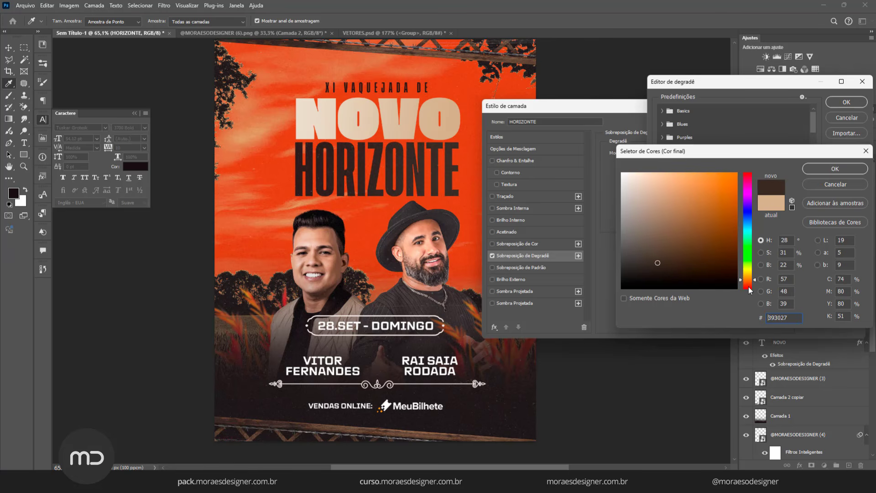
pyautogui.click(717, 259)
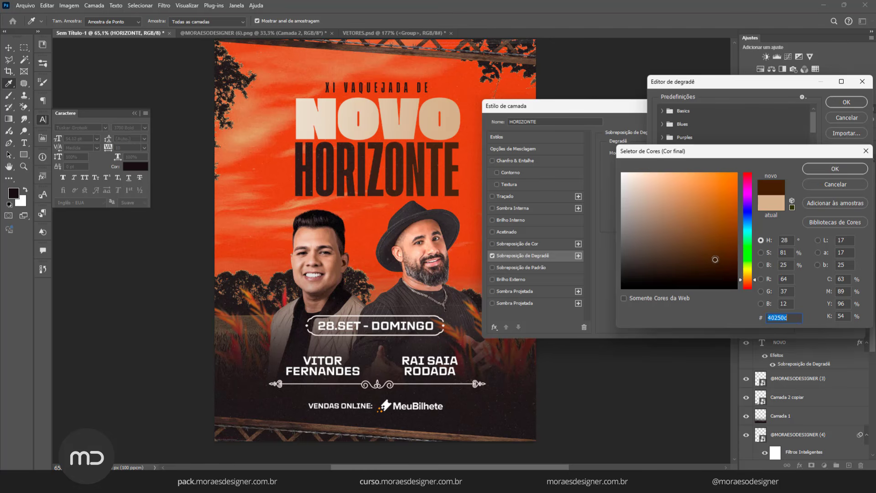
pyautogui.click(747, 286)
pyautogui.moveTo(726, 264); pyautogui.dragTo(718, 250)
pyautogui.click(746, 283)
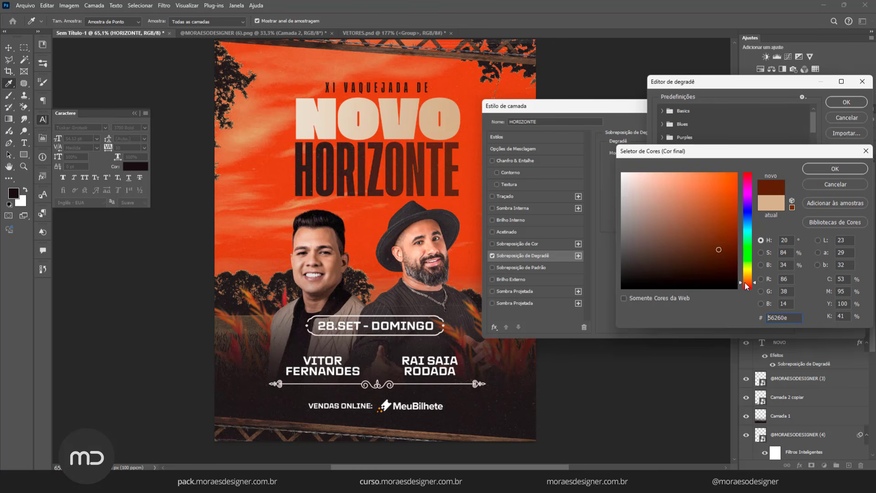
pyautogui.moveTo(746, 282); pyautogui.dragTo(746, 281)
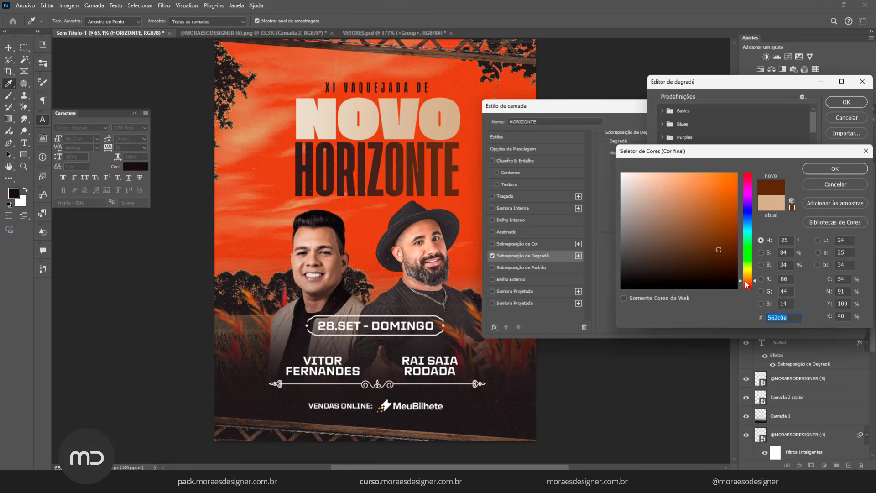
pyautogui.click(714, 249)
pyautogui.moveTo(713, 249); pyautogui.dragTo(715, 248)
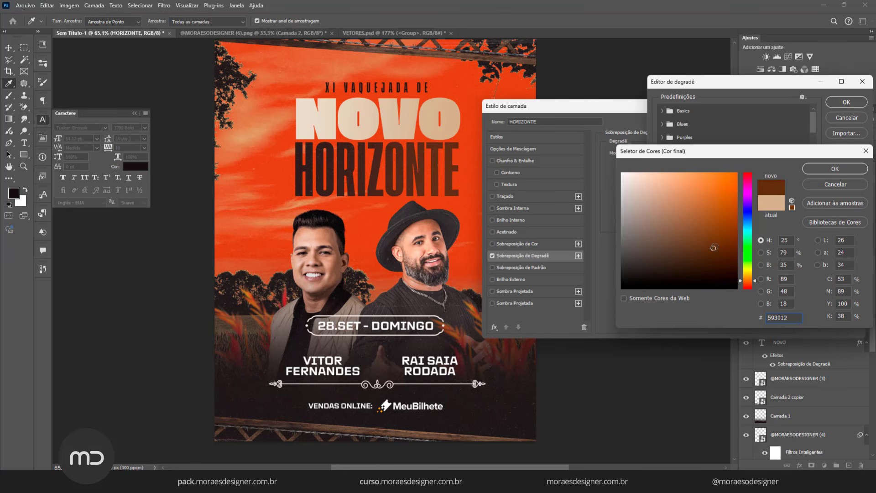
pyautogui.click(858, 169)
pyautogui.click(847, 102)
pyautogui.click(831, 123)
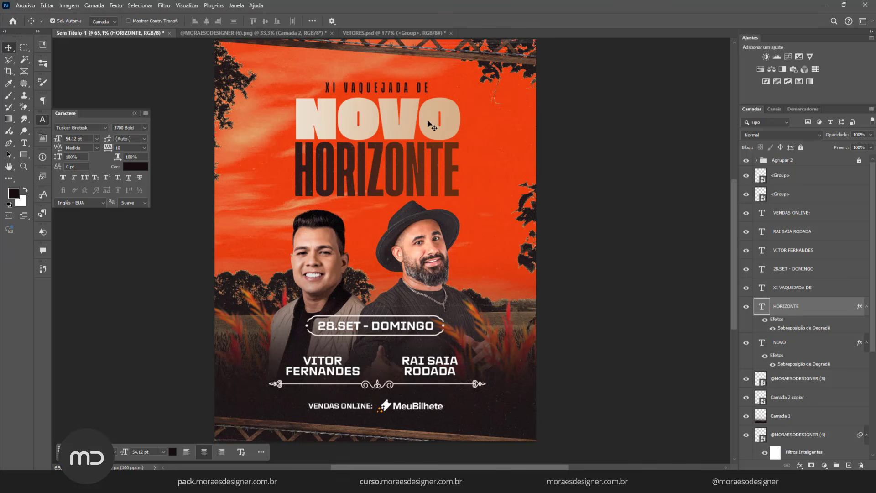
# Step: Add a Drop Shadow to the NOVO text layer with 8 px distance and 34% opacity
pyautogui.click(807, 346)
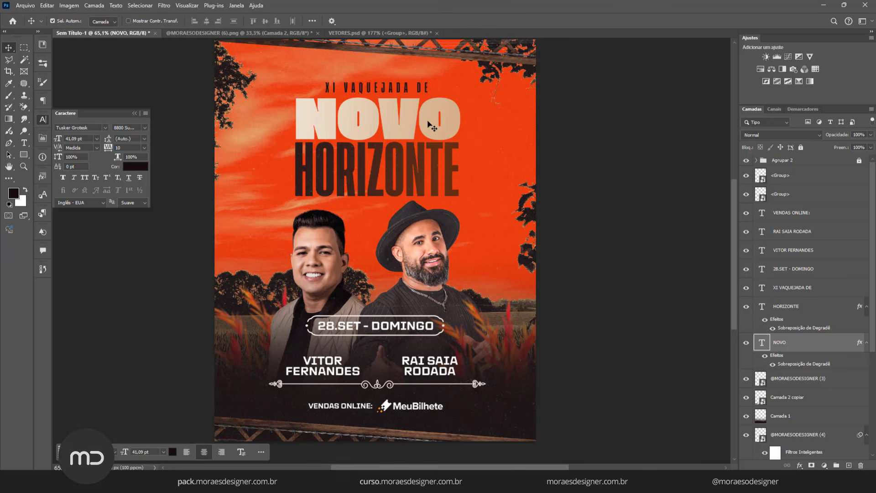
pyautogui.doubleClick(807, 350)
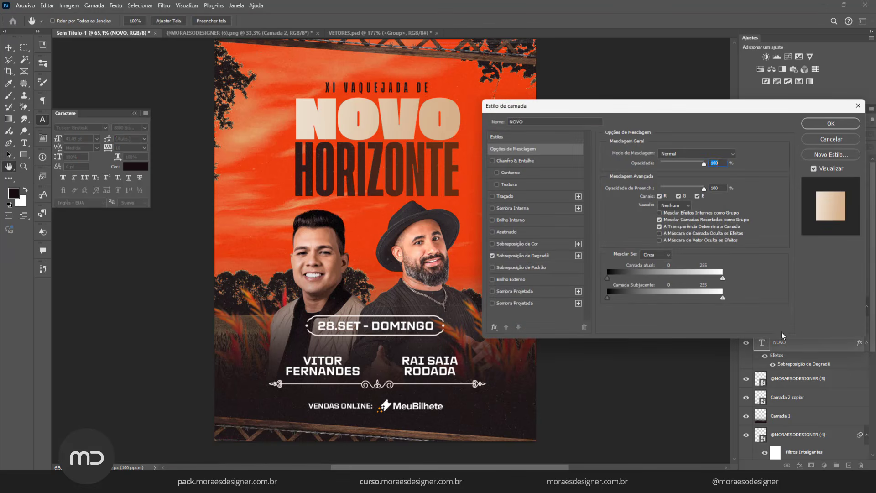
pyautogui.click(516, 292)
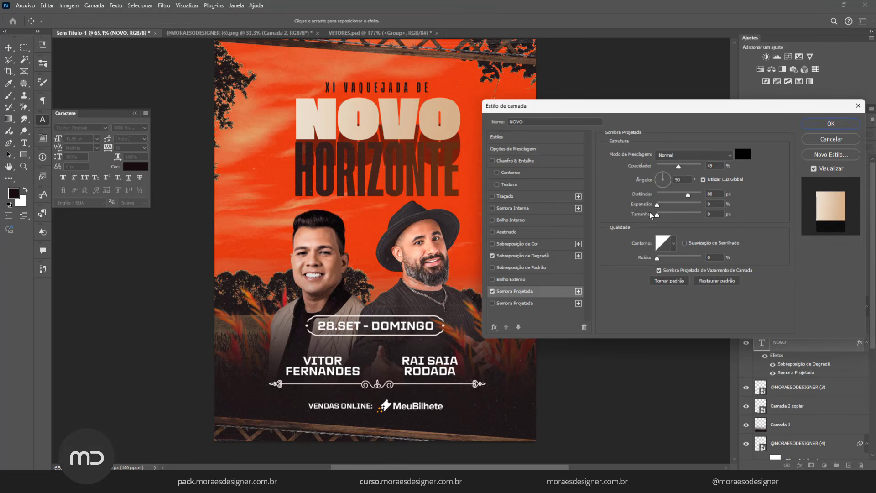
pyautogui.moveTo(688, 195); pyautogui.dragTo(675, 169)
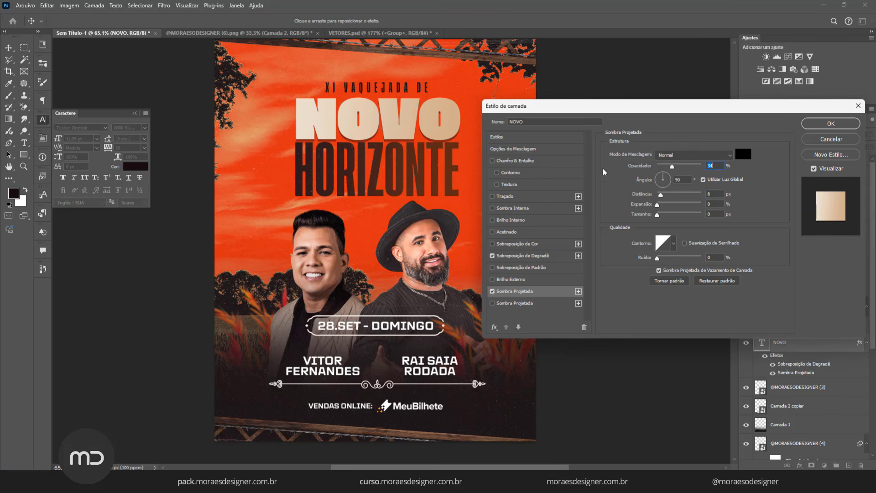
# Step: Add an Inner Shadow to the NOVO layer with size 0 px, angle 68° and distance 12 px
pyautogui.click(527, 209)
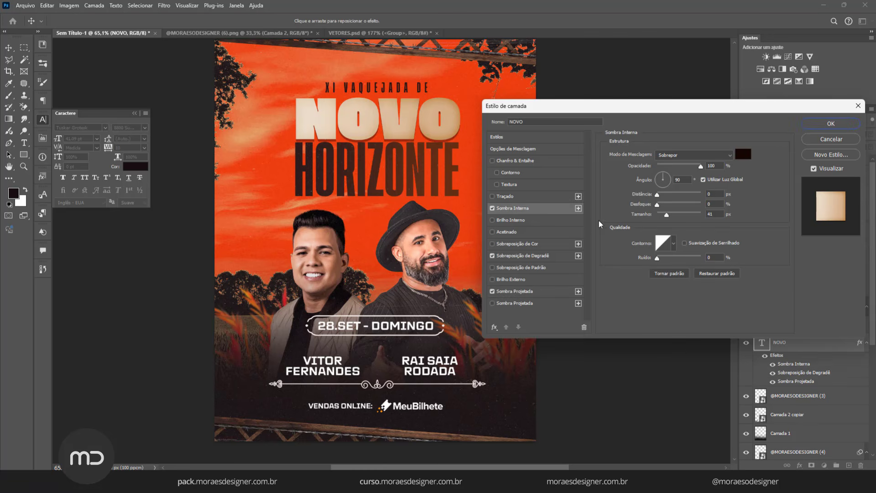
pyautogui.moveTo(666, 215); pyautogui.dragTo(662, 196)
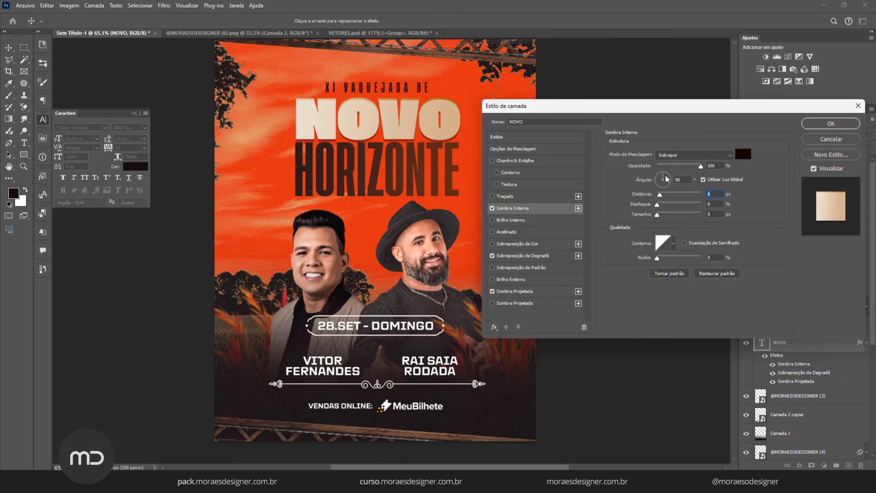
pyautogui.click(666, 176)
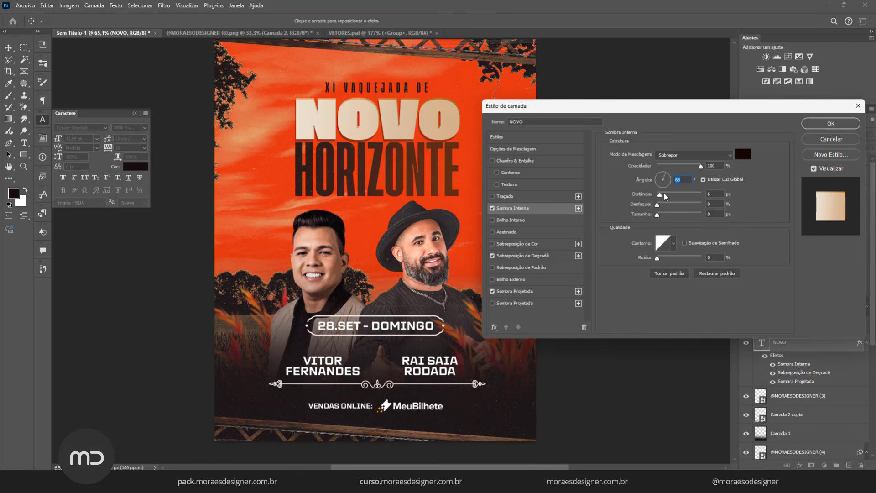
pyautogui.moveTo(663, 197); pyautogui.dragTo(665, 198)
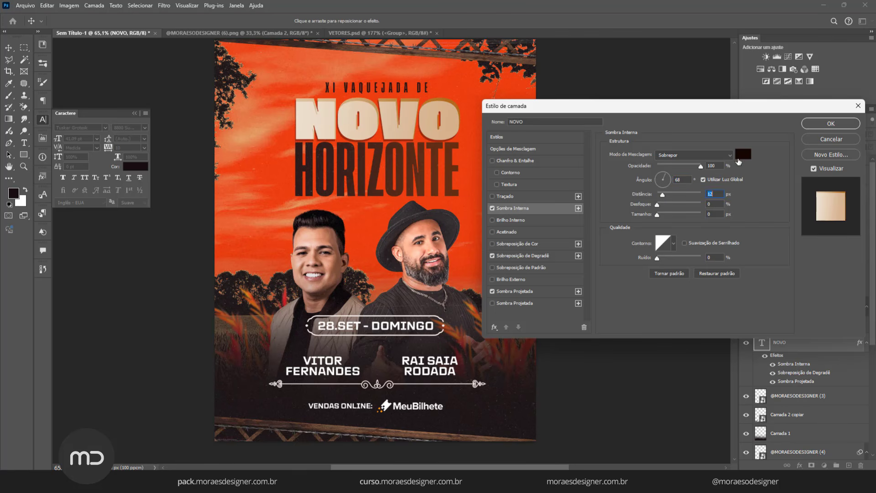
# Step: Set the NOVO inner shadow's blend mode to Normal and its colour to beige d6c09f, and apply the layer style
pyautogui.click(728, 155)
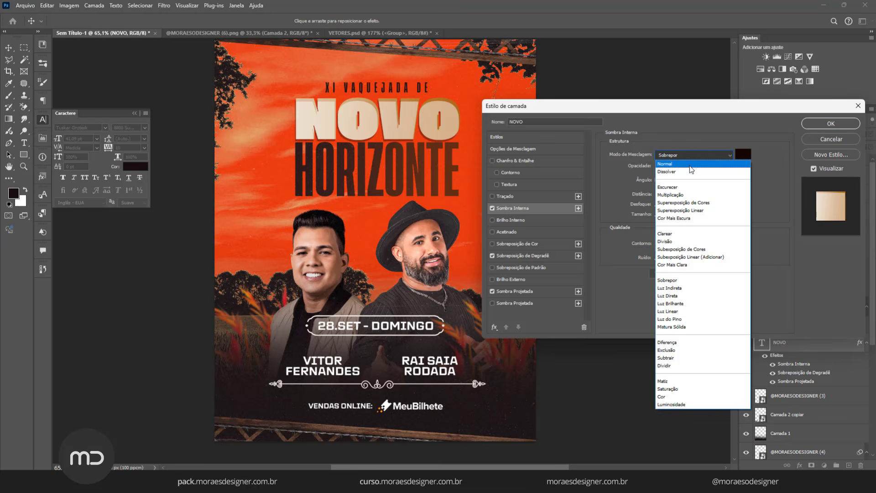
pyautogui.click(690, 165)
pyautogui.click(742, 154)
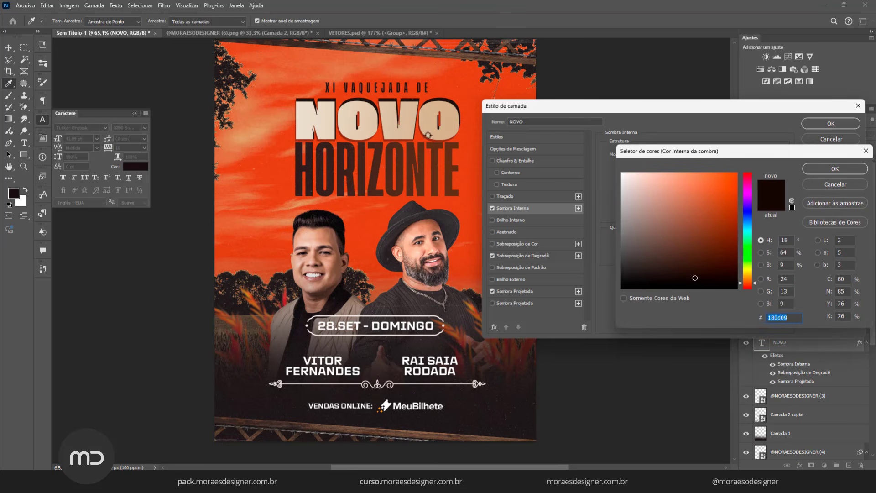
pyautogui.click(436, 107)
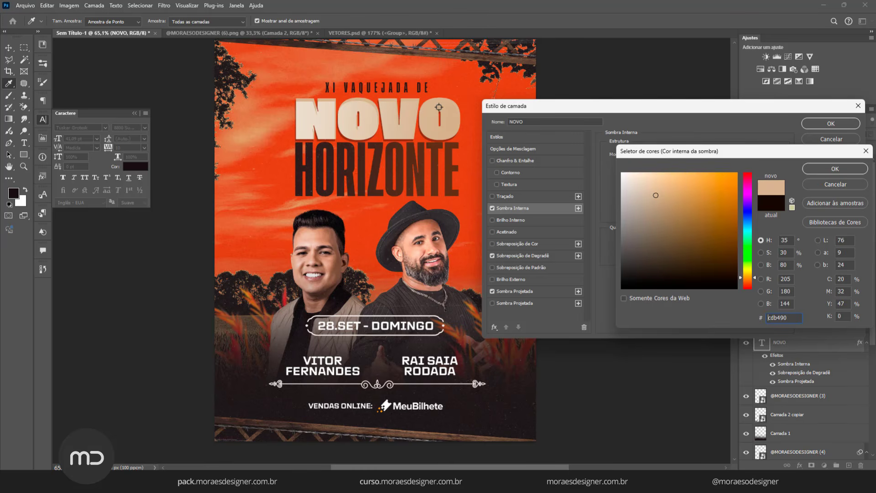
pyautogui.click(651, 191)
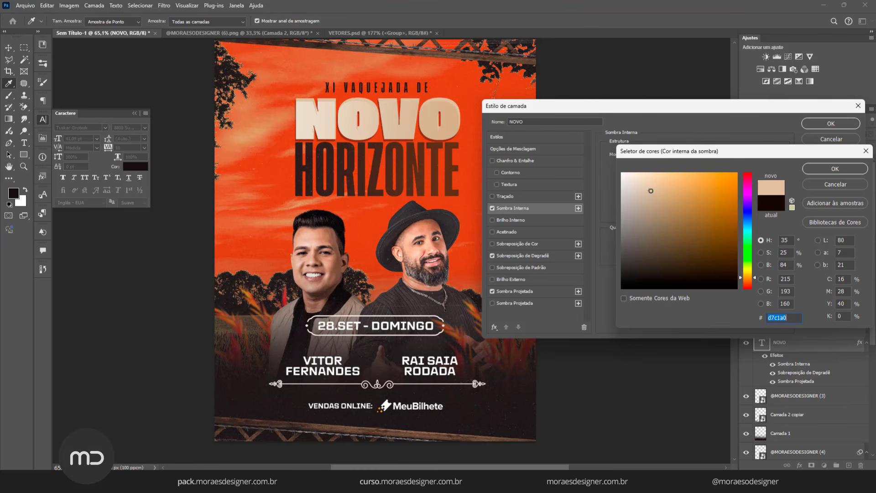
pyautogui.click(651, 191)
pyautogui.click(836, 169)
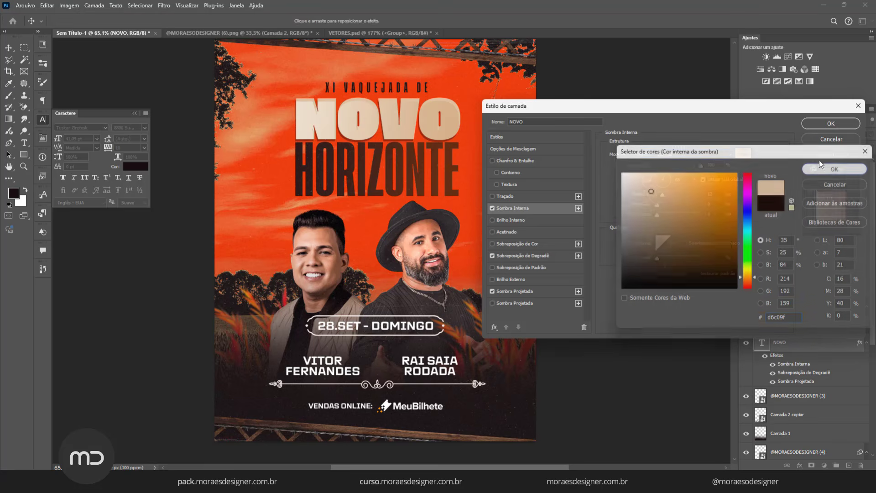
pyautogui.click(831, 123)
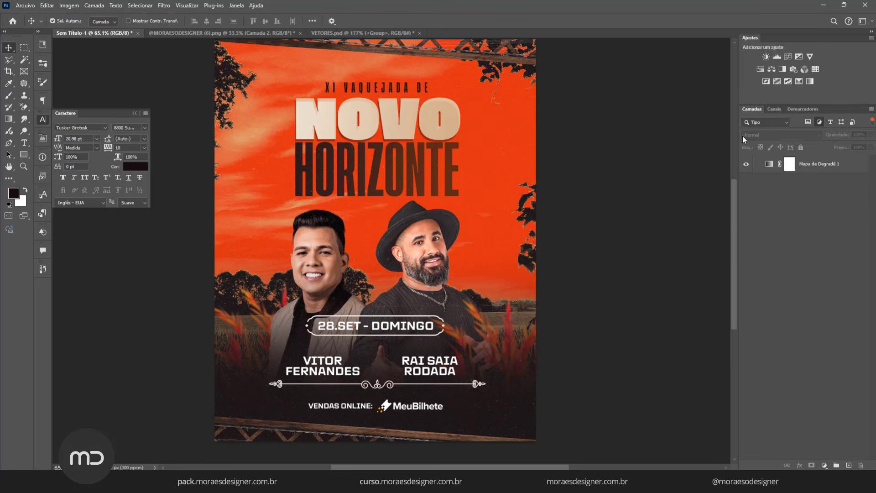
# Step: Clear the pixel and adjustment layer filters so the layer list shows every layer
pyautogui.click(808, 122)
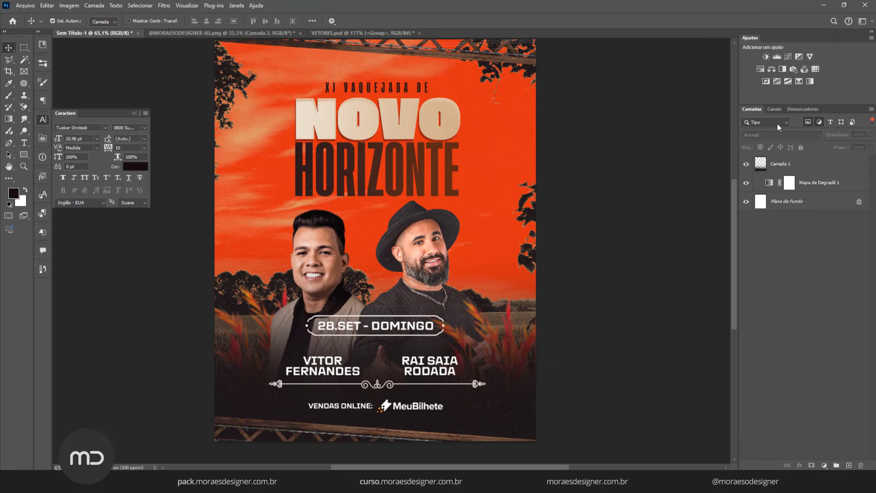
pyautogui.click(820, 122)
pyautogui.click(808, 122)
pyautogui.scroll(3, 383, 109)
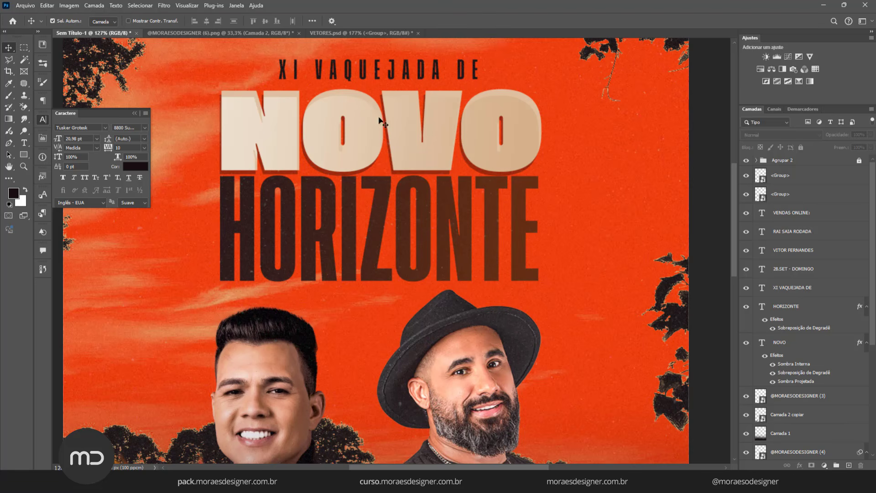
pyautogui.hotkey('ctrl', '0')
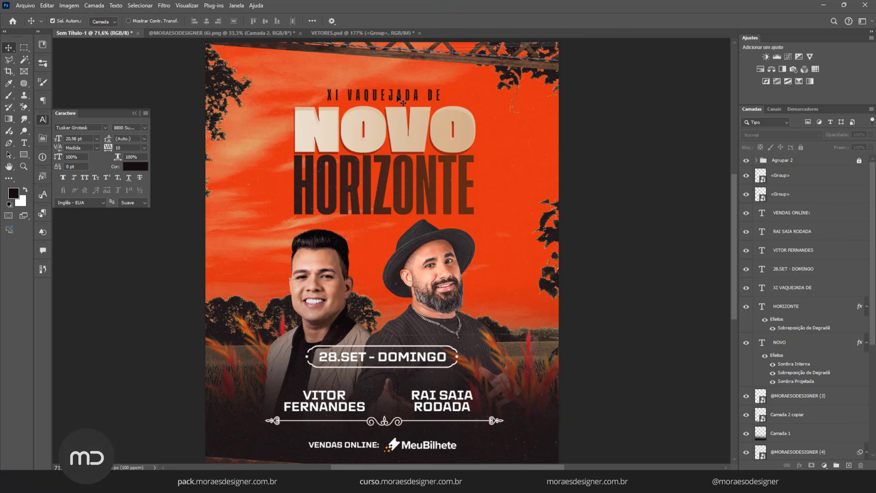
# Step: Recolour the XI VAQUEJADA DE text to a dark brown and commit the text edit
pyautogui.press('t')
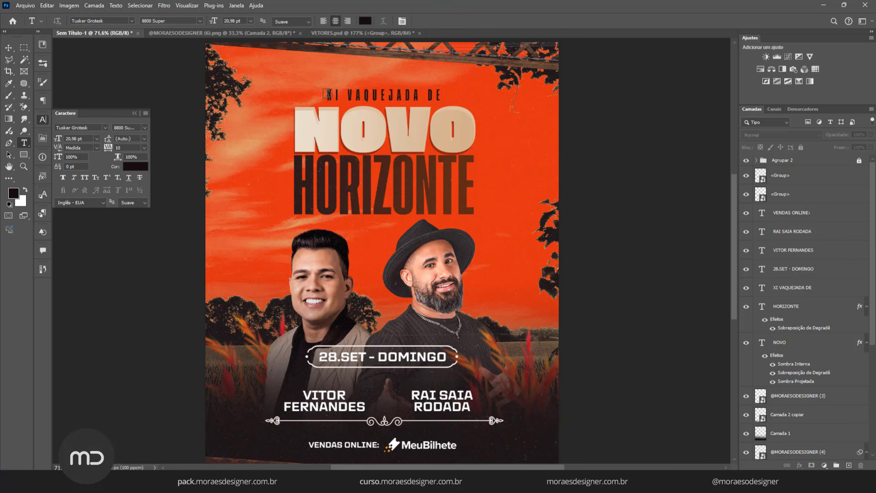
pyautogui.moveTo(325, 95); pyautogui.dragTo(441, 96)
pyautogui.click(368, 22)
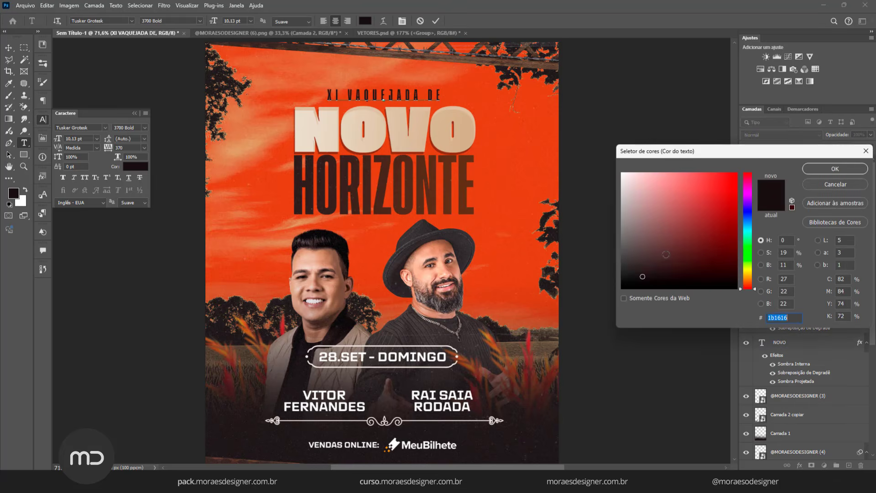
pyautogui.moveTo(642, 270); pyautogui.dragTo(633, 265)
pyautogui.moveTo(748, 289)
pyautogui.mouseDown()
pyautogui.moveTo(747, 273)
pyautogui.moveTo(742, 280)
pyautogui.mouseUp()
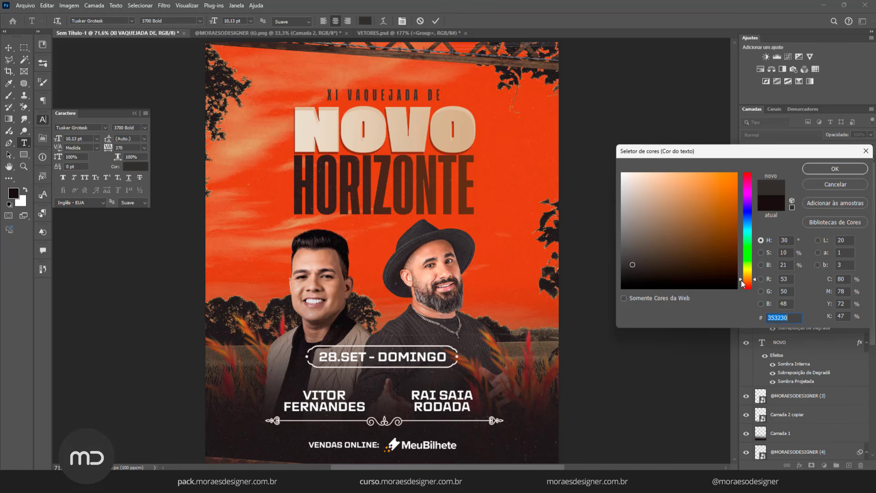
pyautogui.moveTo(646, 273); pyautogui.dragTo(650, 263)
pyautogui.click(846, 171)
pyautogui.hotkey('ctrl', 'Return')
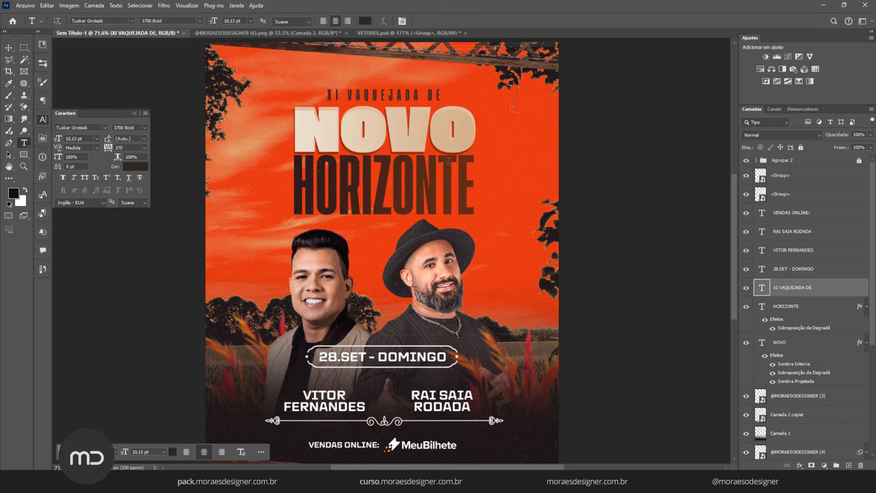
pyautogui.moveTo(374, 202); pyautogui.dragTo(397, 236)
pyautogui.scroll(-1, 390, 221)
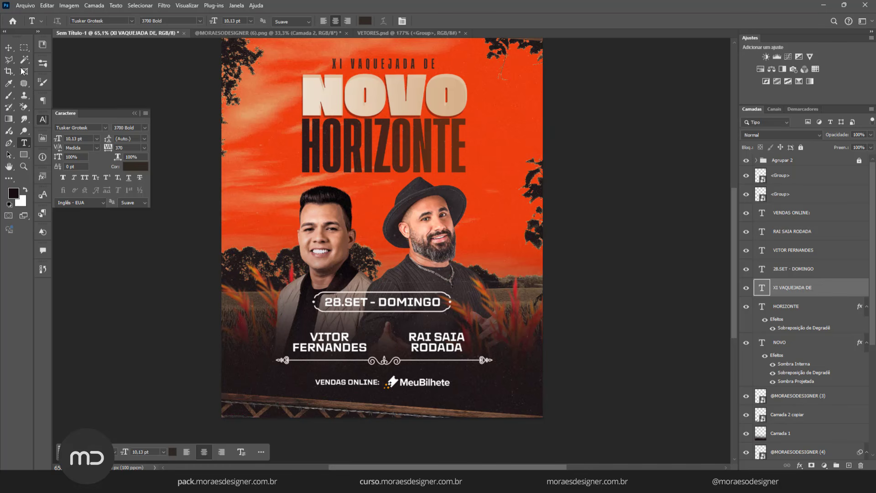
pyautogui.click(511, 483)
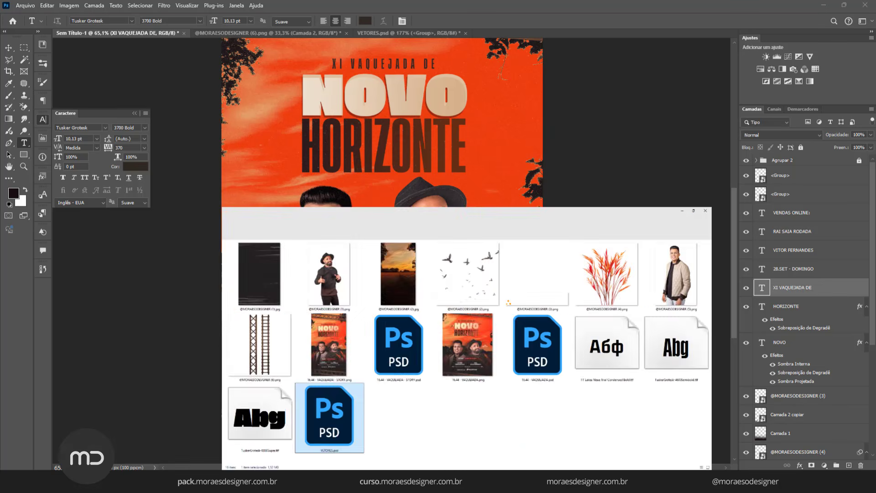
pyautogui.hotkey('alt', 'Tab')
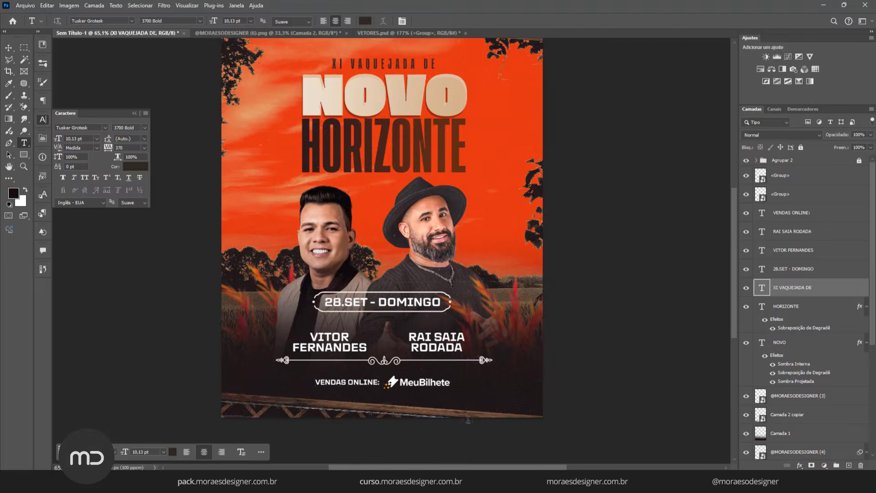
# Step: Recolour the "- DOMINGO" part of the date text to a bright red
pyautogui.moveTo(322, 302); pyautogui.dragTo(444, 302)
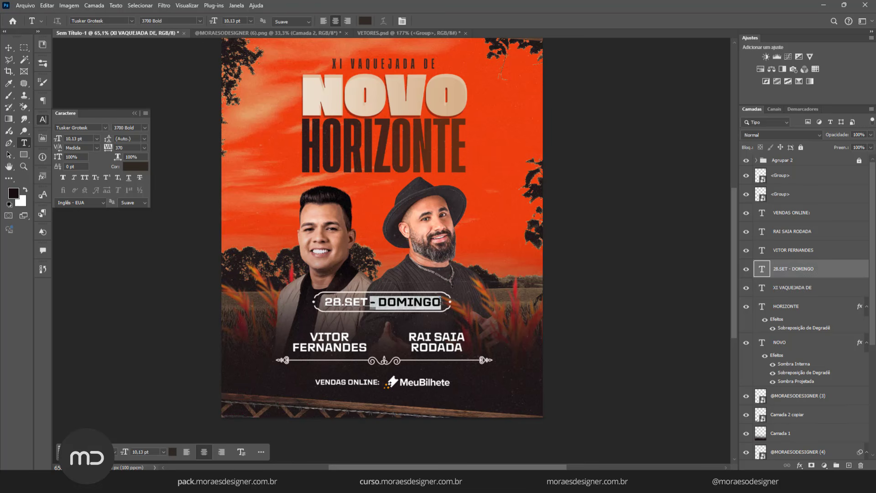
pyautogui.click(365, 21)
pyautogui.click(487, 121)
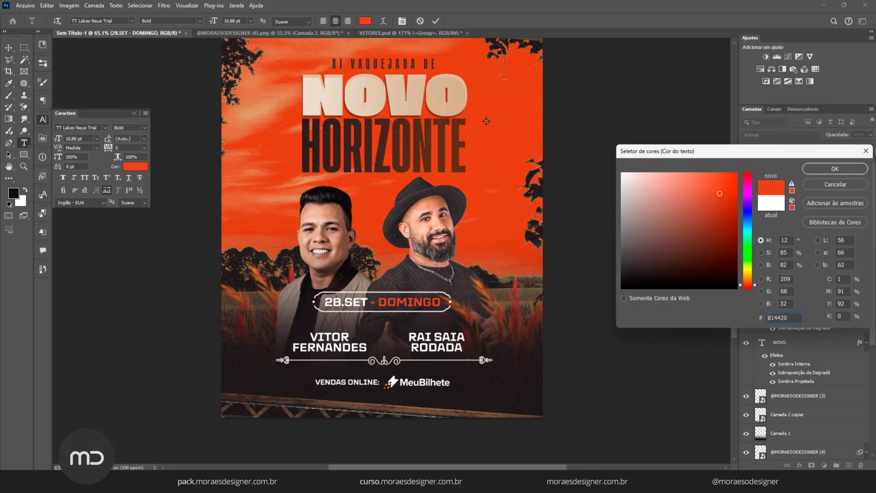
pyautogui.click(749, 286)
pyautogui.click(730, 186)
pyautogui.click(835, 169)
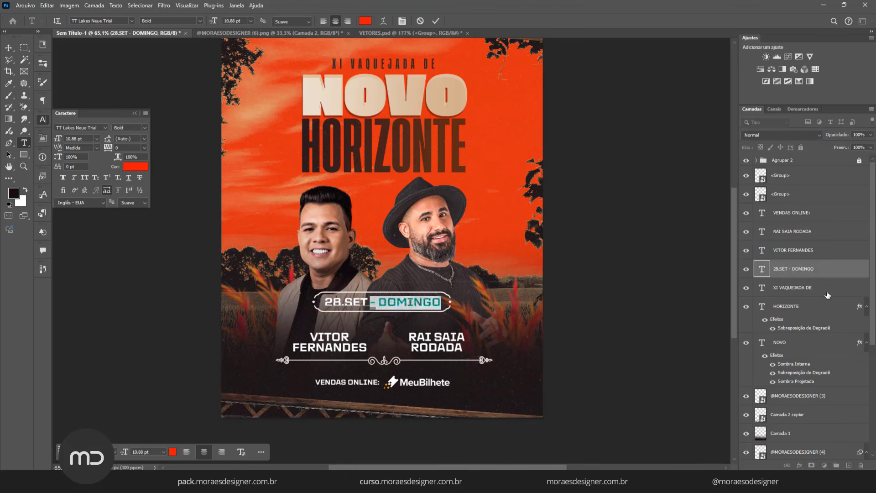
# Step: Add a gradient overlay to the ornamental frame around the date and recolour its end stop to a bright orange-red
pyautogui.click(777, 194)
pyautogui.click(745, 195)
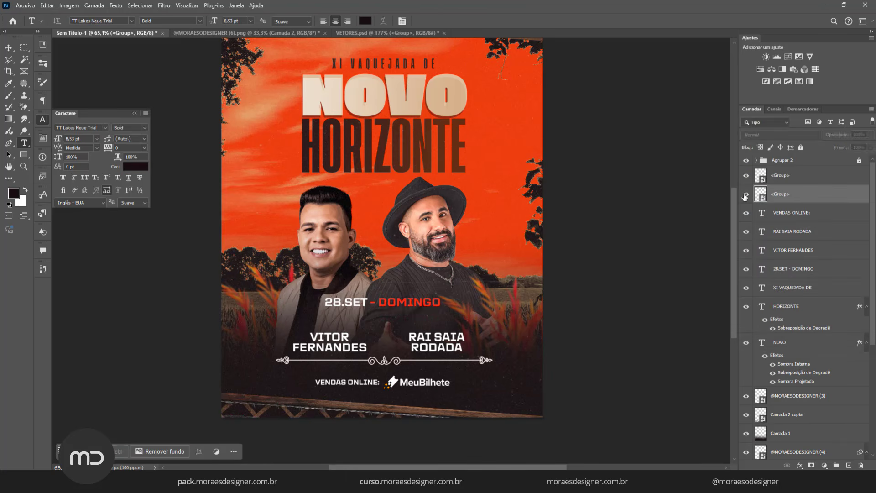
pyautogui.click(746, 195)
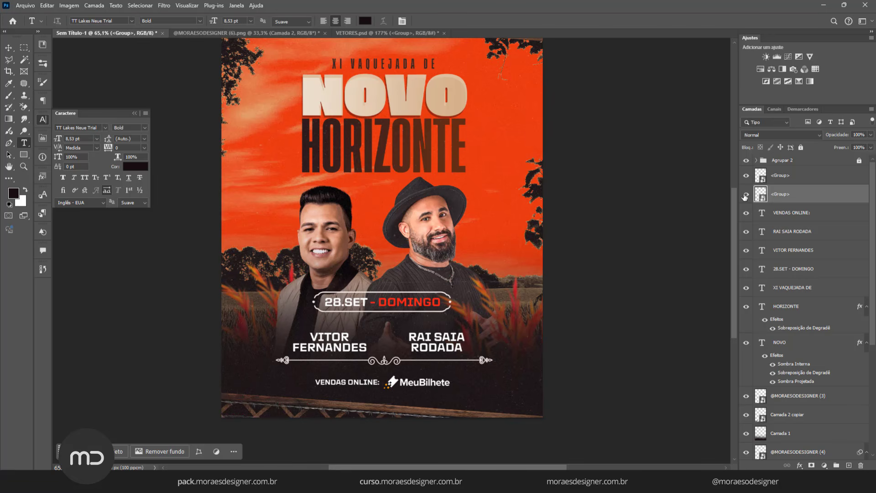
pyautogui.doubleClick(817, 203)
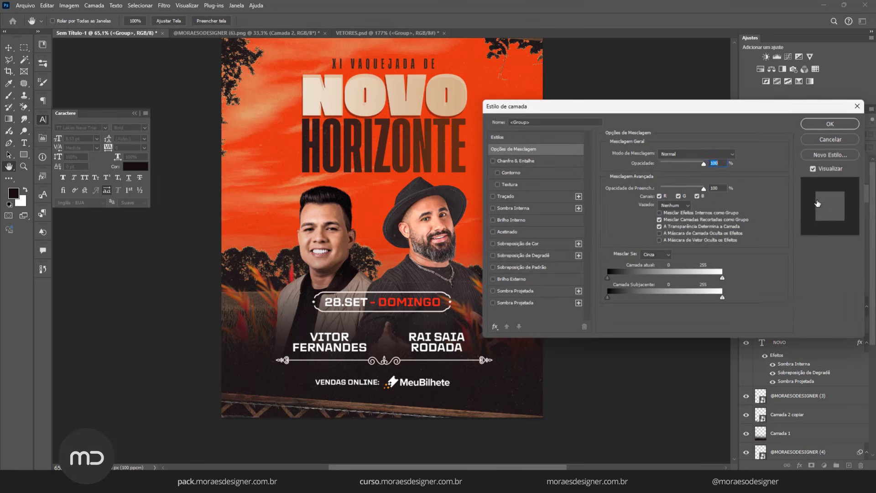
pyautogui.click(552, 256)
pyautogui.click(680, 176)
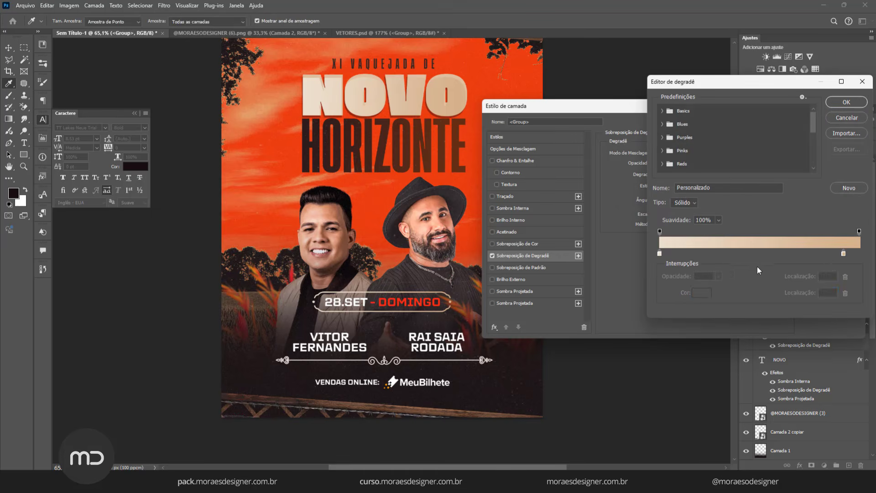
pyautogui.click(844, 254)
pyautogui.click(702, 293)
pyautogui.click(380, 198)
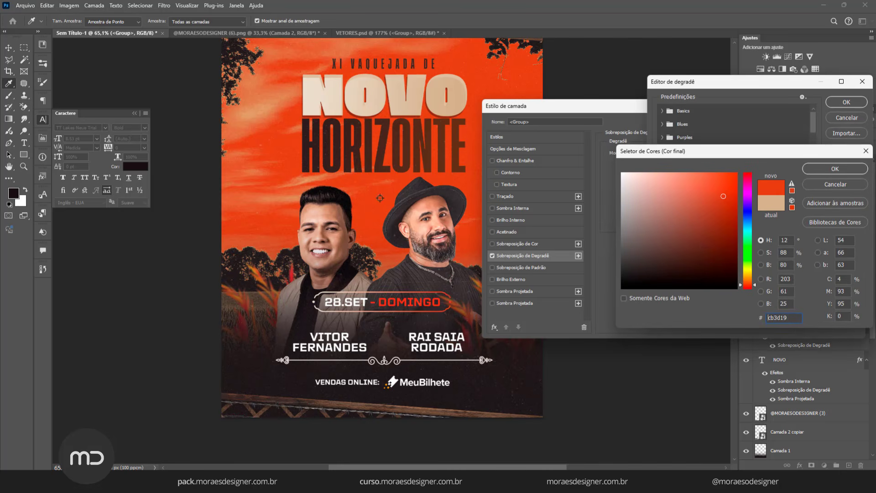
pyautogui.click(729, 190)
pyautogui.click(822, 168)
# Step: Recolour the start stop of the date frame's gradient to dark red 7f3b2b and apply the layer style
pyautogui.click(659, 254)
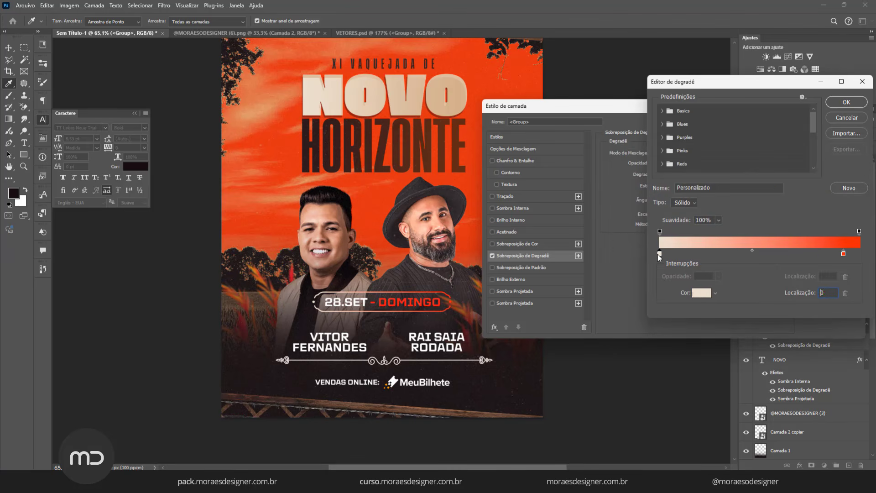
pyautogui.click(700, 292)
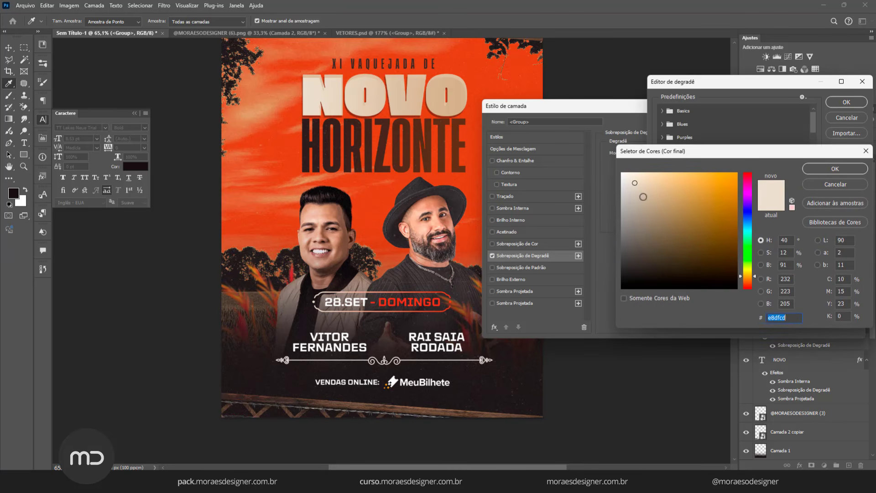
pyautogui.click(475, 183)
pyautogui.moveTo(699, 203); pyautogui.dragTo(698, 231)
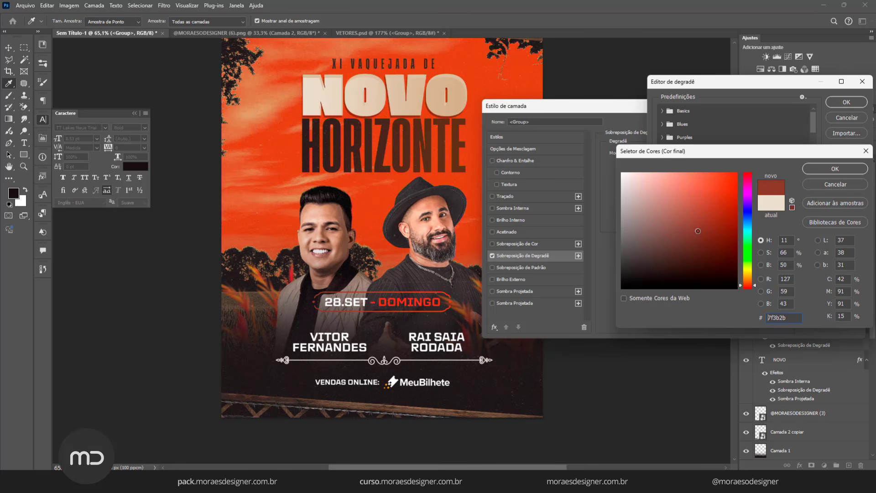
pyautogui.click(823, 166)
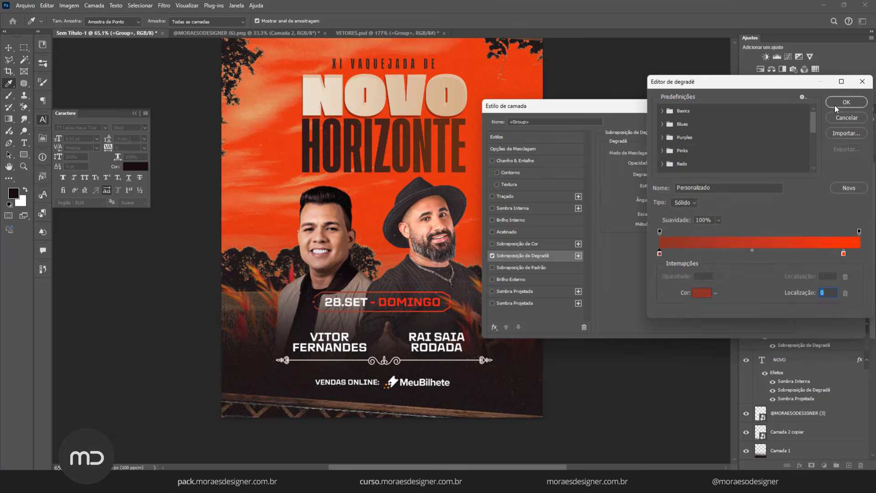
pyautogui.click(835, 104)
pyautogui.click(817, 124)
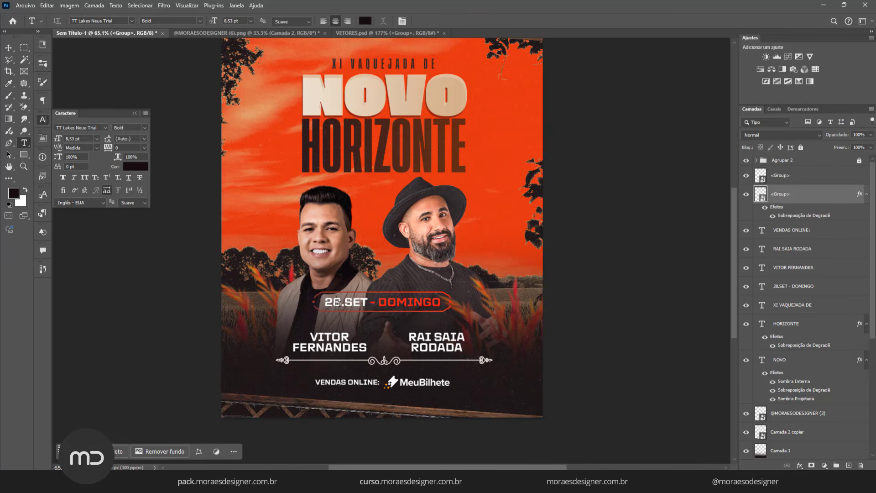
# Step: Select both singer name texts together with the ornamental divider below them and group the three layers
pyautogui.click(9, 51)
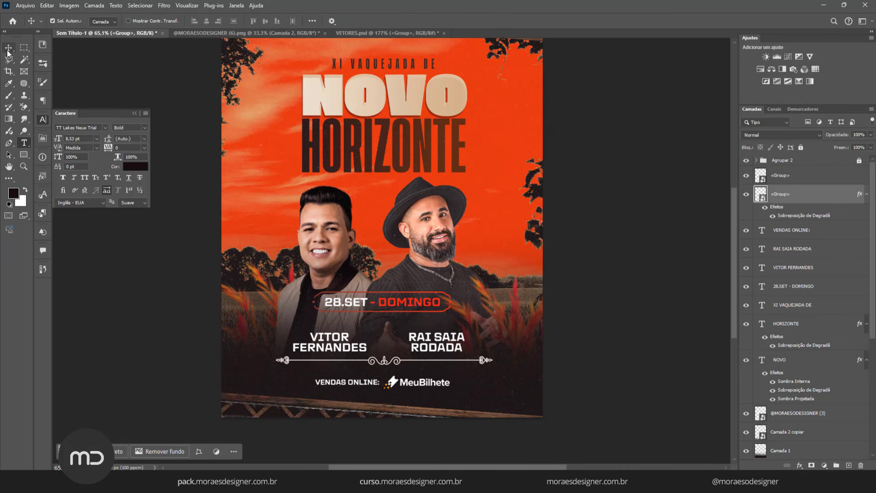
pyautogui.click(424, 340)
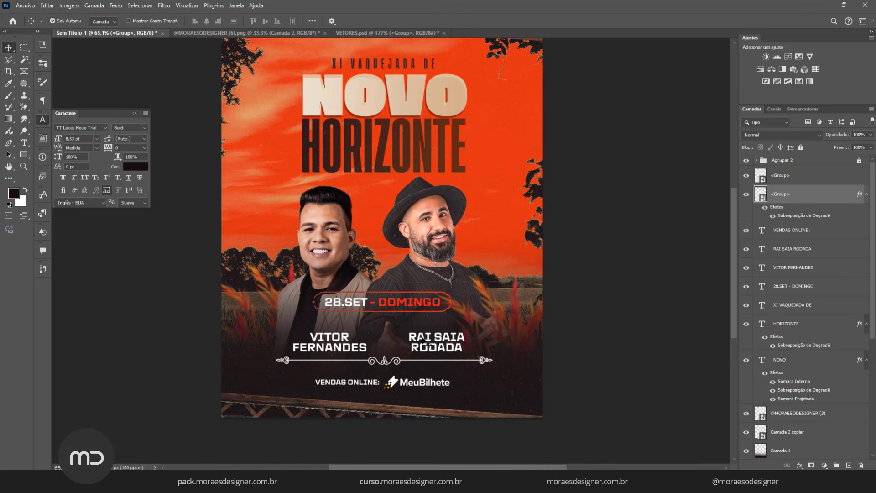
pyautogui.keyDown('shift'); pyautogui.click(792, 270); pyautogui.keyUp('shift')
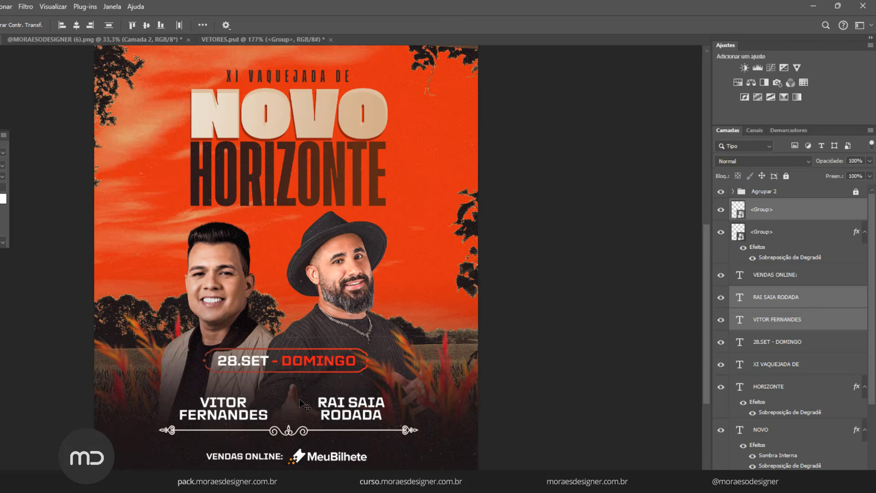
pyautogui.keyDown('shift'); pyautogui.click(397, 361); pyautogui.keyUp('shift')
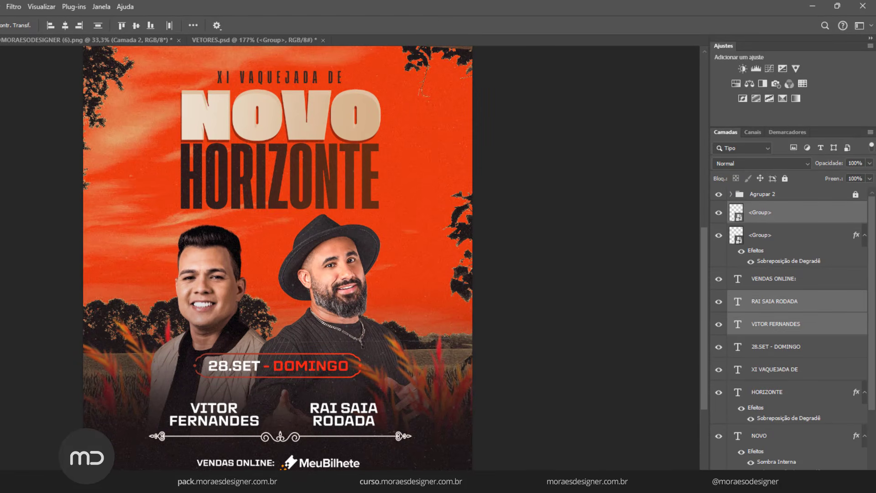
pyautogui.hotkey('ctrl', 'g')
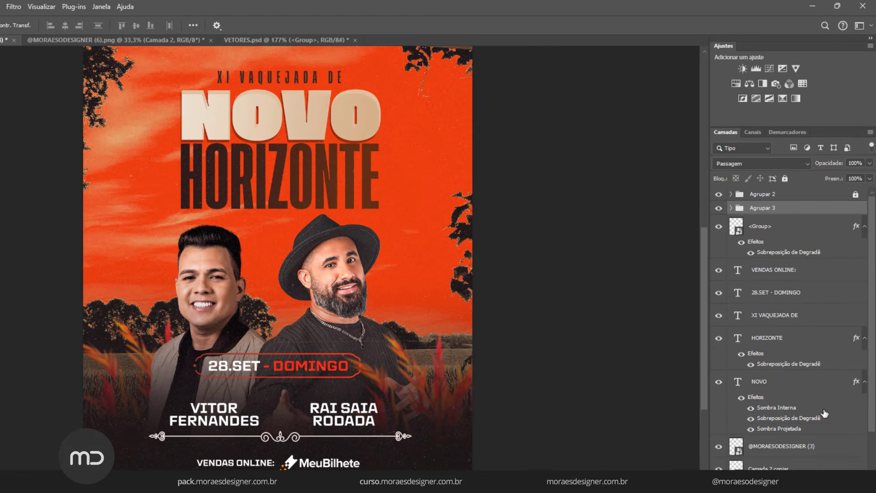
# Step: Apply a Normal-mode colour overlay in beige ddcfc0 to the group with the singer names and divider
pyautogui.doubleClick(801, 210)
pyautogui.click(455, 295)
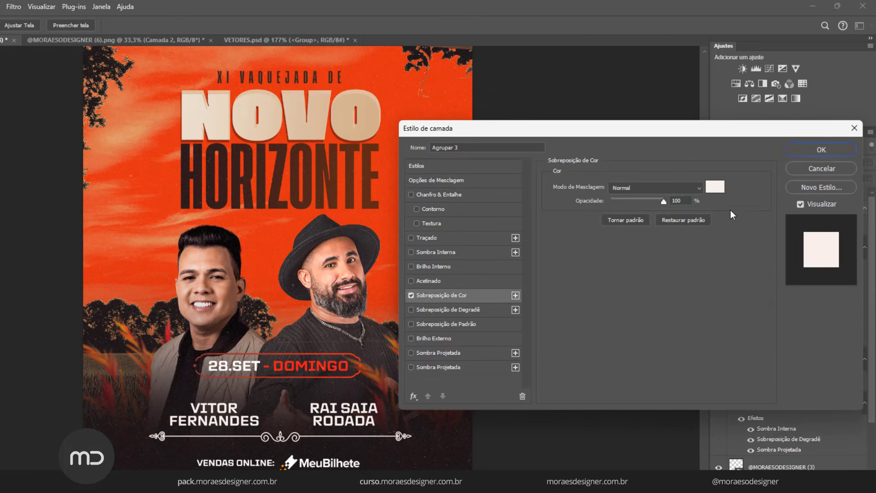
pyautogui.click(714, 192)
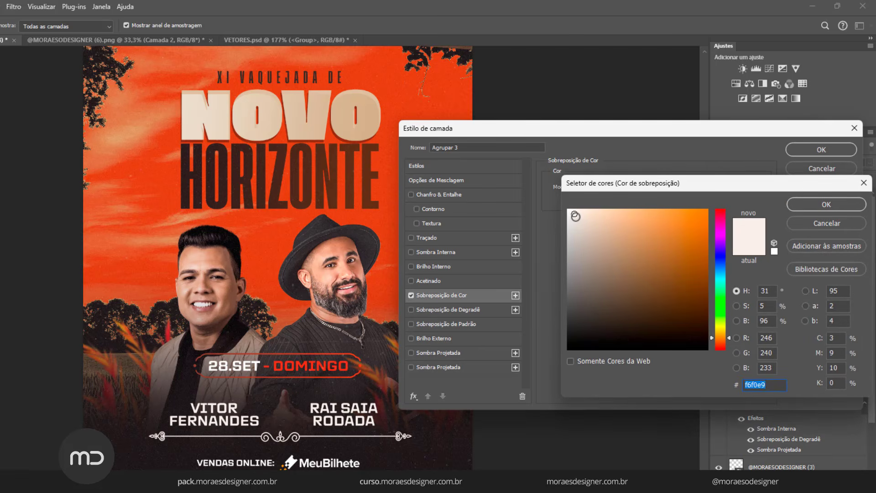
pyautogui.moveTo(578, 217); pyautogui.dragTo(587, 227)
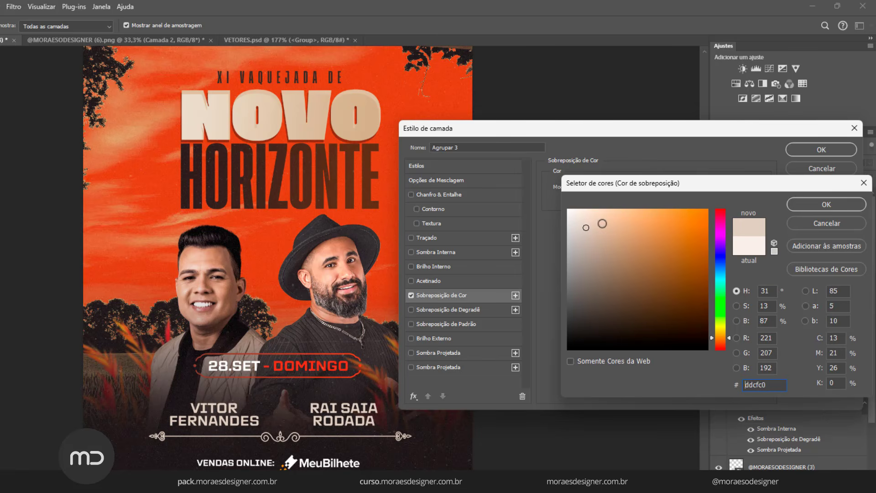
pyautogui.click(800, 204)
pyautogui.click(803, 149)
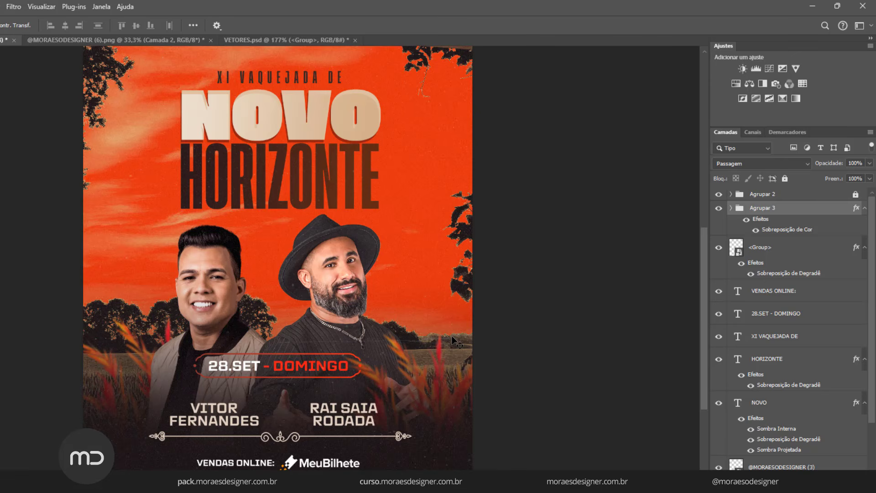
# Step: Apply a beige colour overlay to the VENDAS ONLINE: text, matching the singer names
pyautogui.click(283, 465)
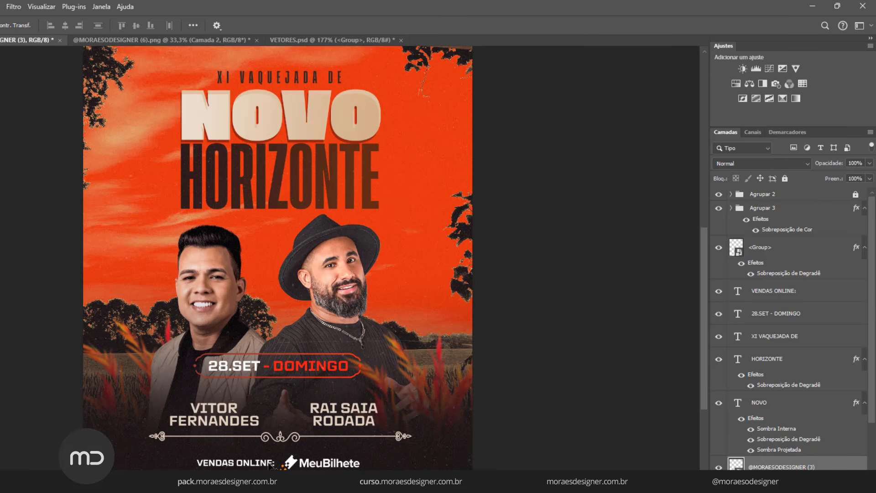
pyautogui.click(271, 465)
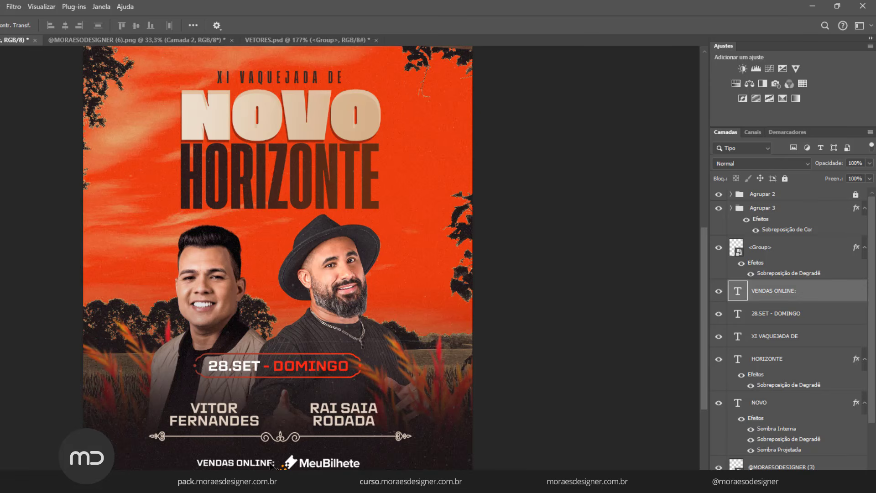
pyautogui.doubleClick(822, 294)
pyautogui.click(431, 311)
pyautogui.click(807, 157)
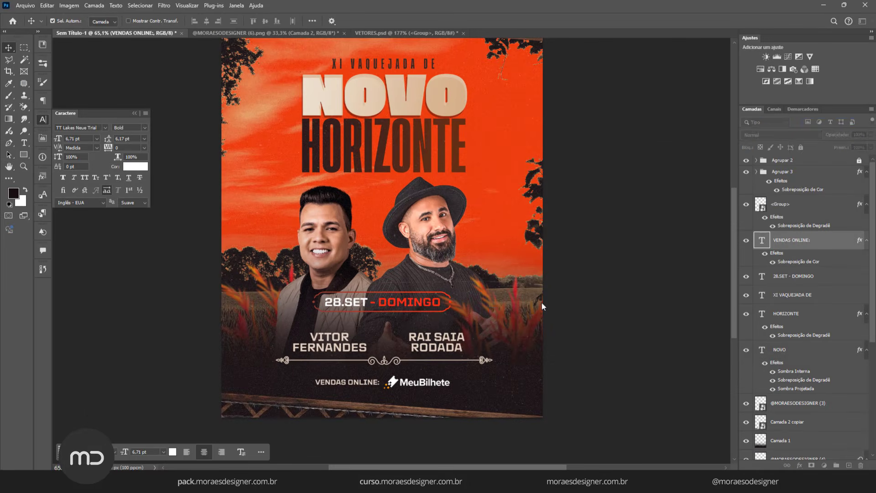
# Step: Shift the MeuBilhete logo's hue to -22 with a Hue/Saturation adjustment, turning its orange accents red
pyautogui.click(409, 386)
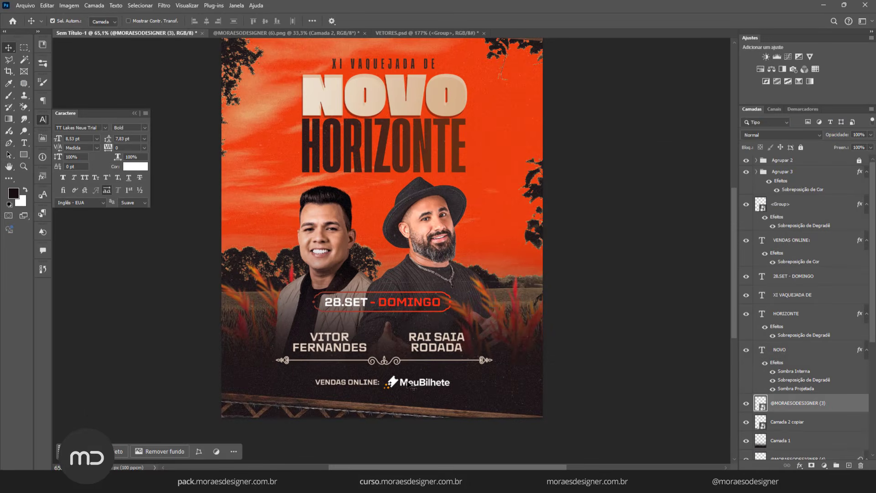
pyautogui.scroll(4, 391, 394)
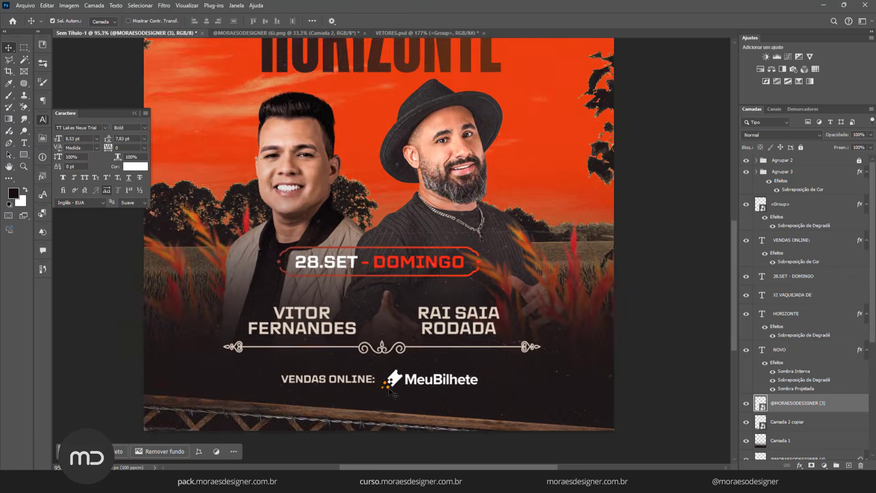
pyautogui.scroll(2, 392, 394)
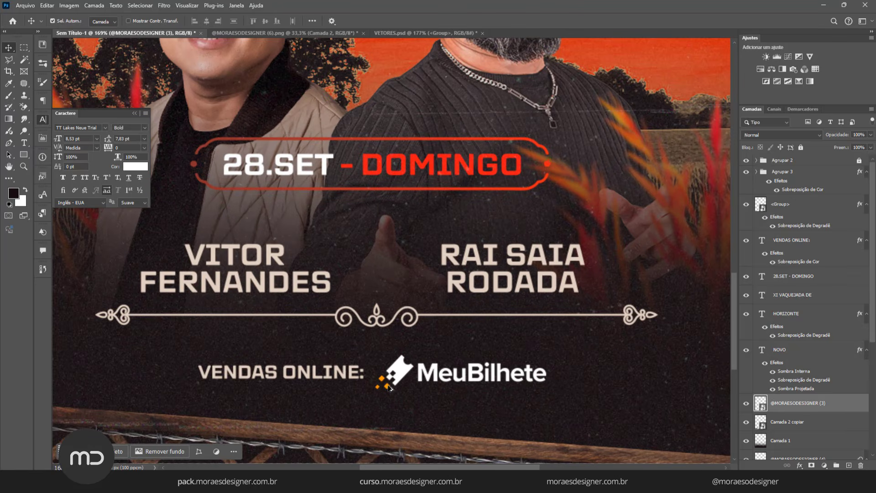
pyautogui.scroll(-3, 386, 385)
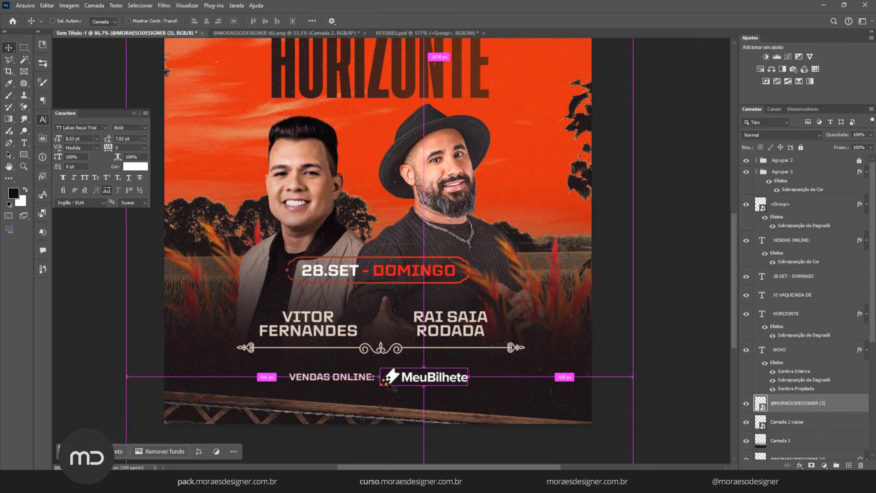
pyautogui.hotkey('ctrl', 'u')
pyautogui.moveTo(412, 161); pyautogui.dragTo(401, 158)
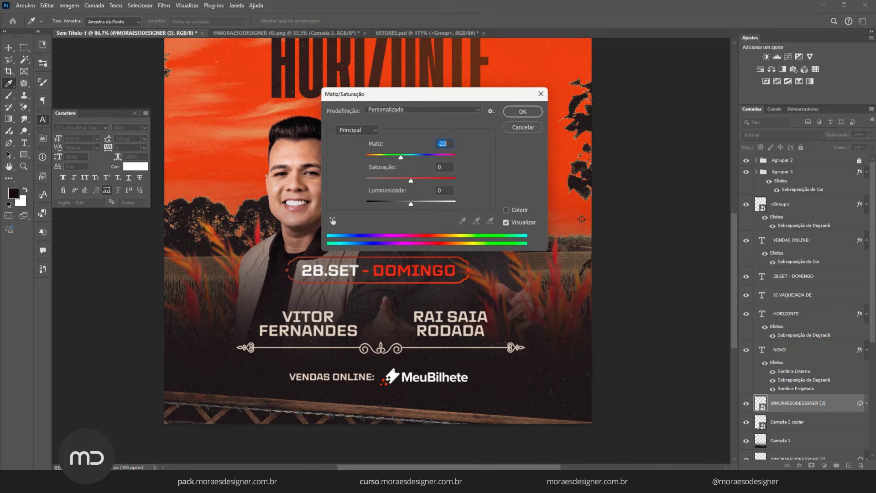
pyautogui.click(523, 112)
# Step: Reduce the MeuBilhete logo layer's opacity to 80%
pyautogui.scroll(-3, 392, 387)
pyautogui.scroll(2, 392, 387)
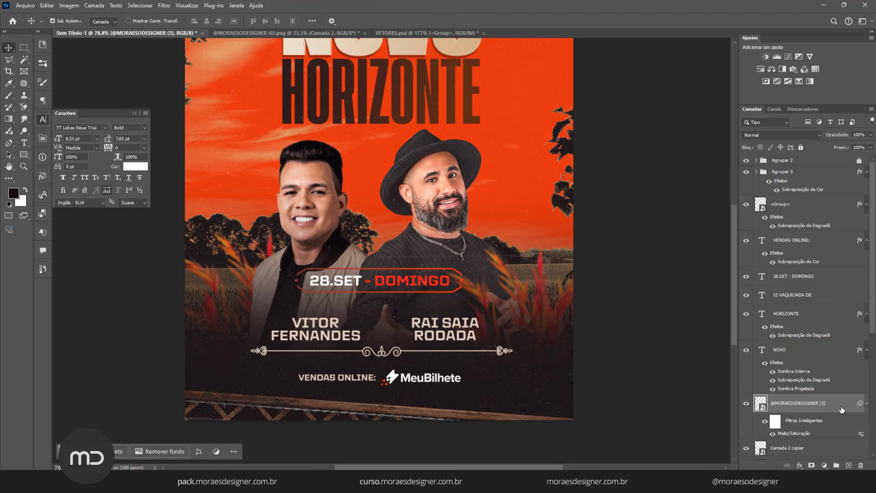
pyautogui.scroll(-2, 432, 347)
pyautogui.scroll(1, 432, 350)
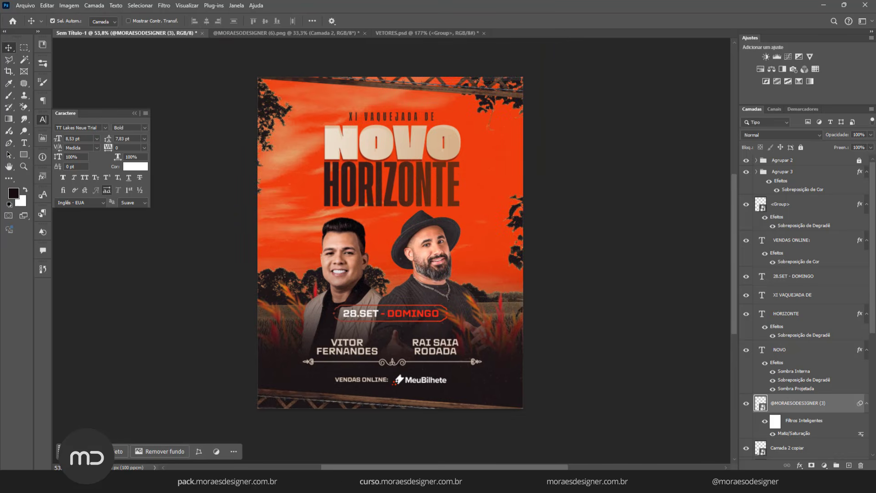
pyautogui.click(871, 135)
pyautogui.moveTo(870, 145); pyautogui.dragTo(862, 146)
pyautogui.scroll(-2, 425, 403)
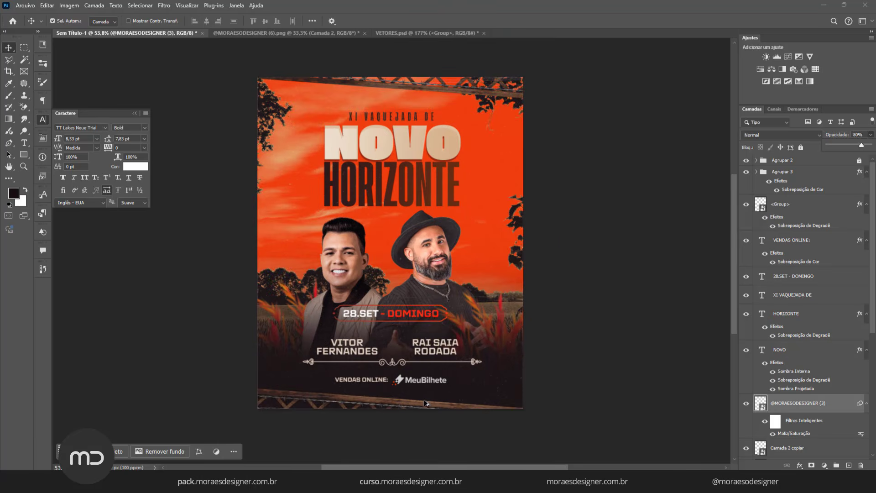
pyautogui.scroll(1, 421, 273)
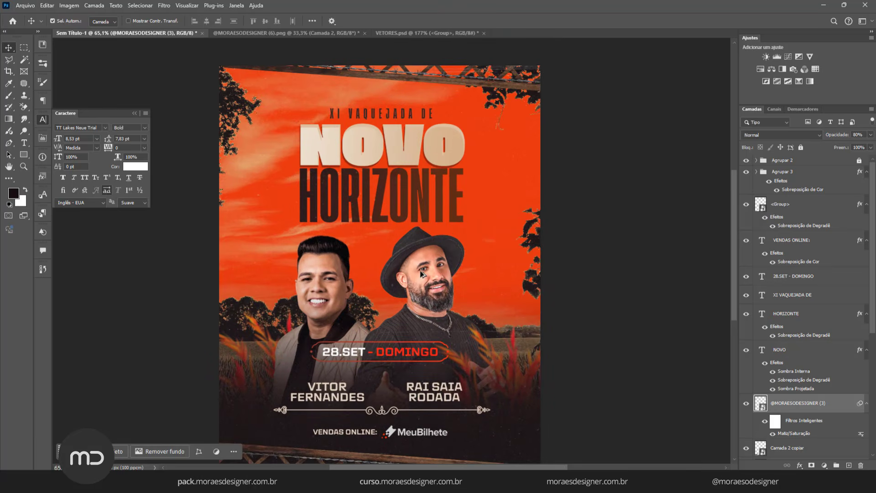
pyautogui.scroll(-1, 421, 273)
pyautogui.scroll(-3, 421, 273)
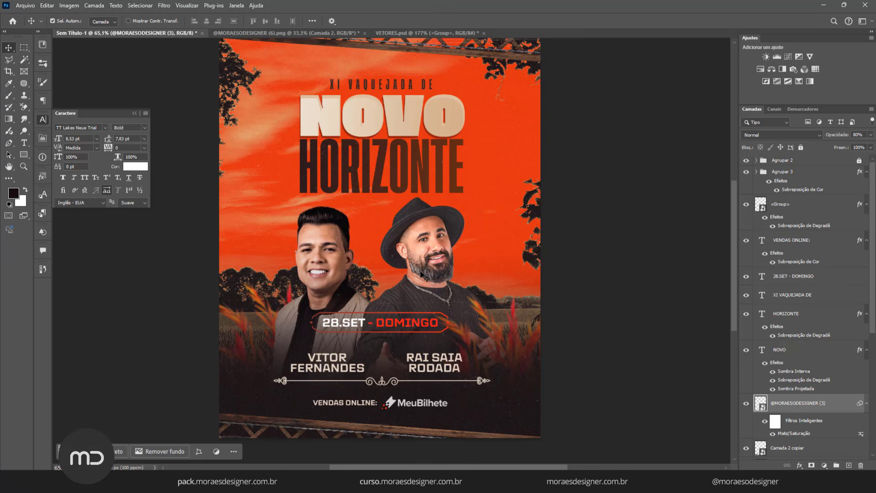
pyautogui.scroll(3, 423, 274)
pyautogui.scroll(-2, 422, 274)
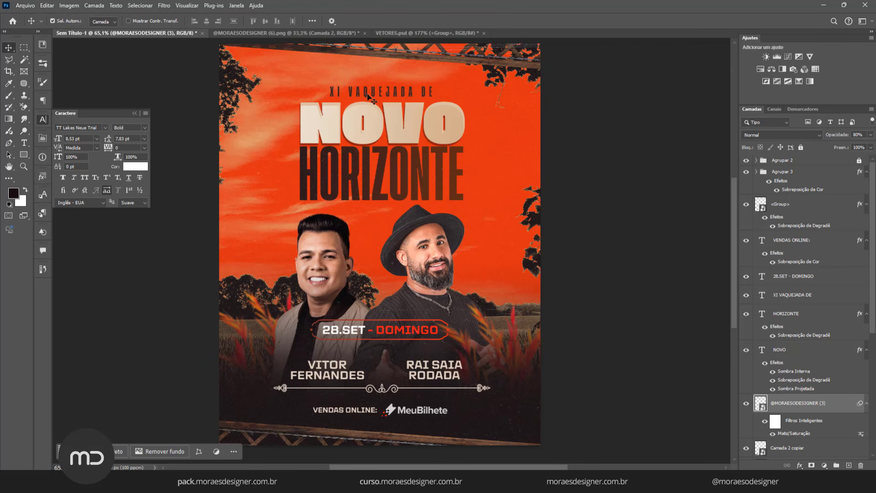
# Step: Inspect the character settings of the XI VAQUEJADA DE text above the title
pyautogui.press('t')
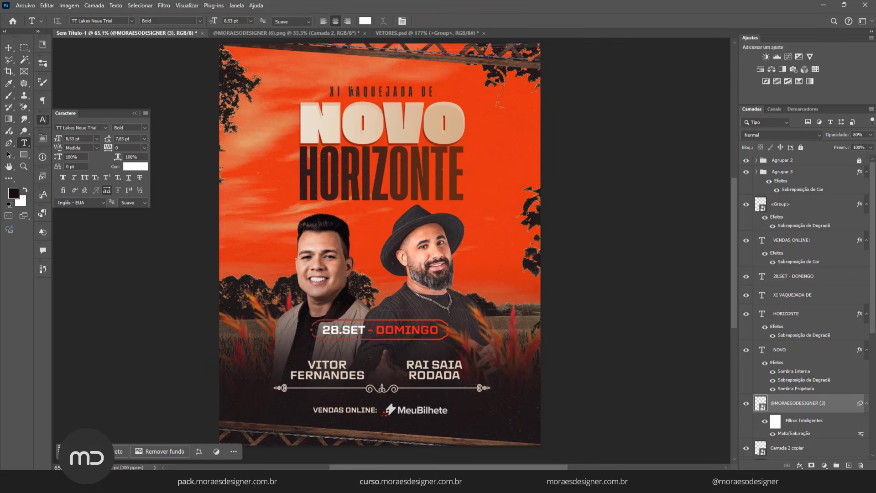
pyautogui.moveTo(332, 91); pyautogui.dragTo(445, 95)
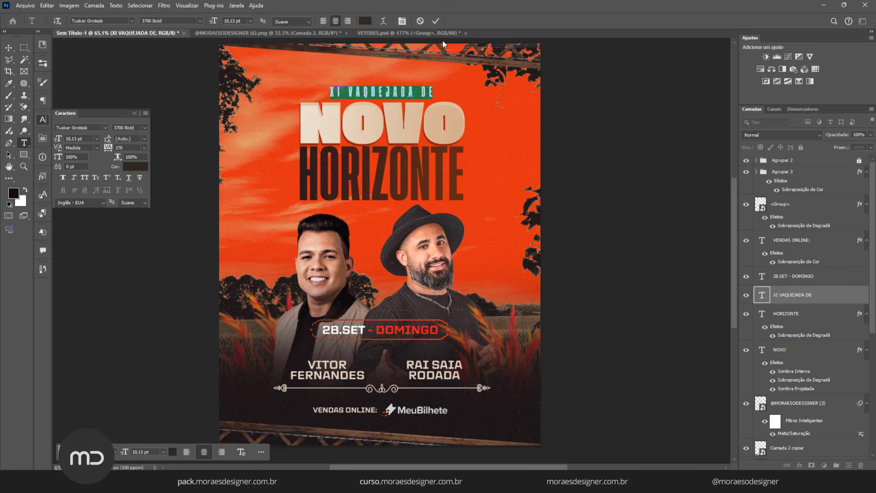
pyautogui.click(436, 20)
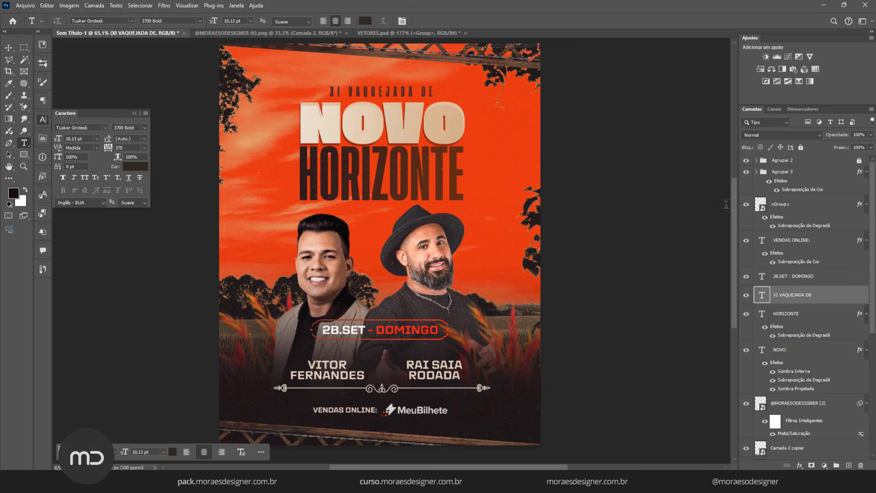
# Step: Collapse the effects lists of the <Group> and Agrupar 3 layers, leaving Agrupar 3 selected
pyautogui.click(835, 210)
pyautogui.click(867, 204)
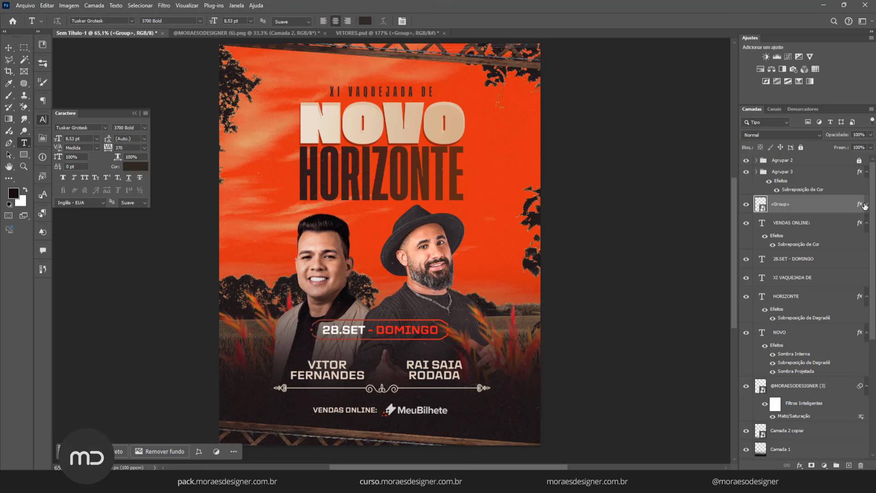
pyautogui.click(867, 173)
pyautogui.click(806, 175)
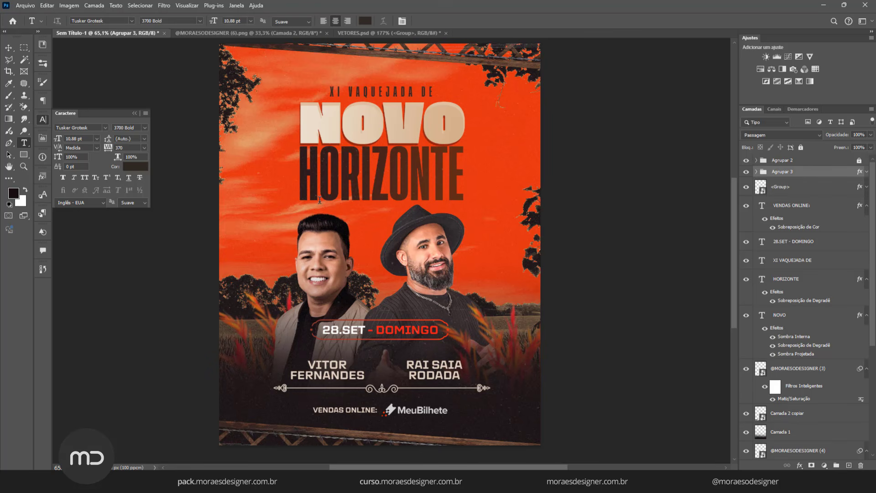
# Step: Open the Camera Raw filter on the layer of the singer with the hat, setting clarity to +14 and tint to +7
pyautogui.scroll(-6, 797, 379)
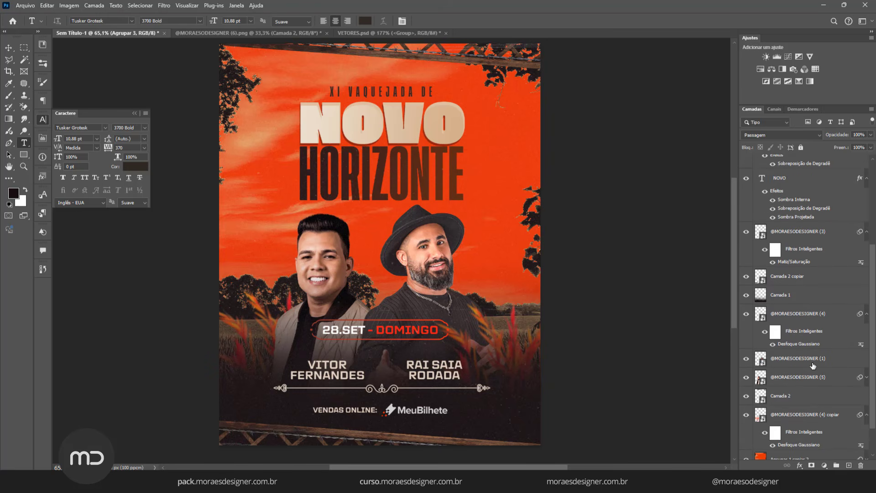
pyautogui.click(796, 359)
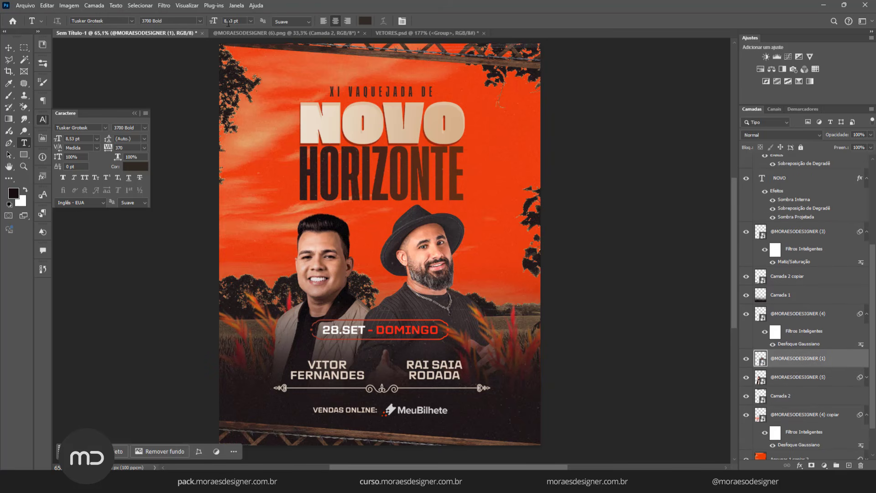
pyautogui.click(164, 5)
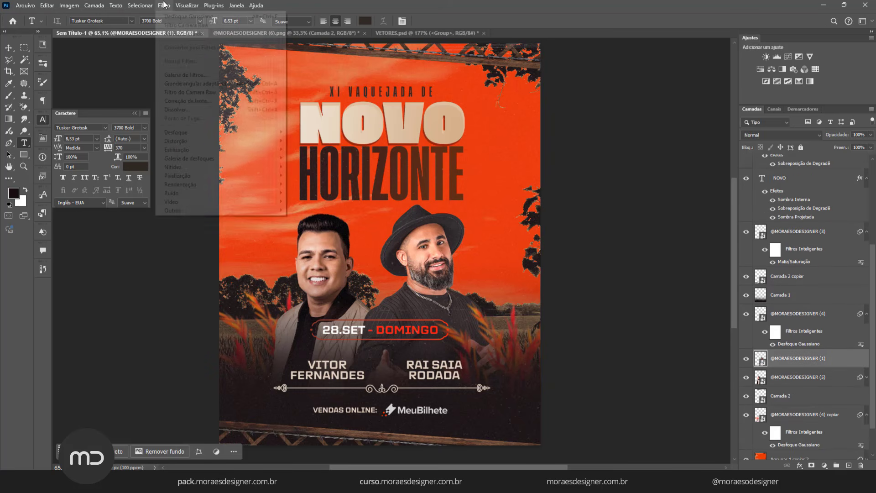
pyautogui.click(185, 92)
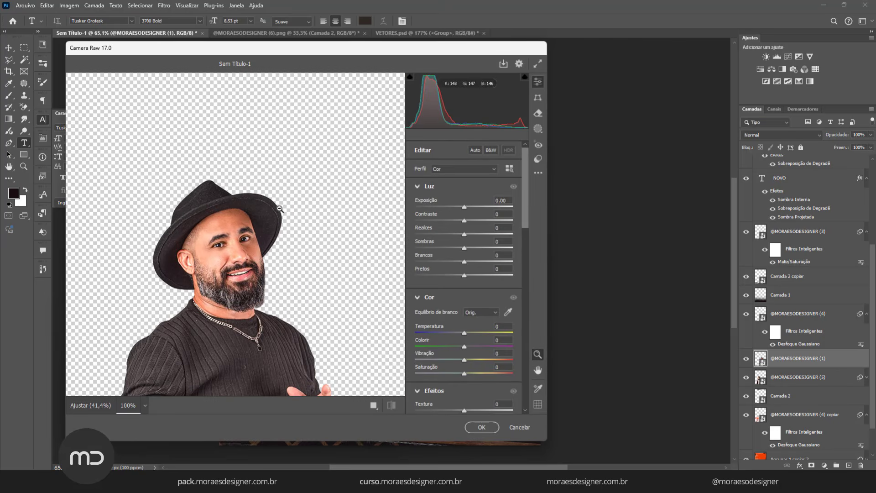
pyautogui.scroll(-3, 488, 348)
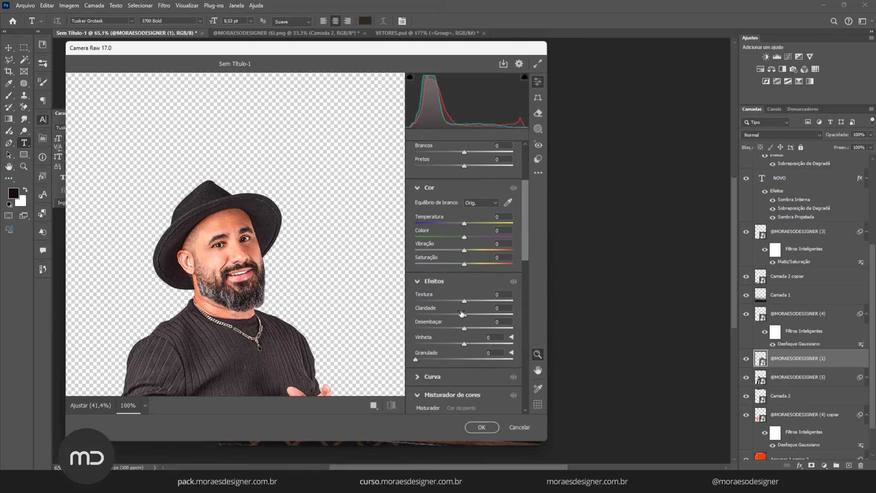
pyautogui.moveTo(464, 314); pyautogui.dragTo(474, 315)
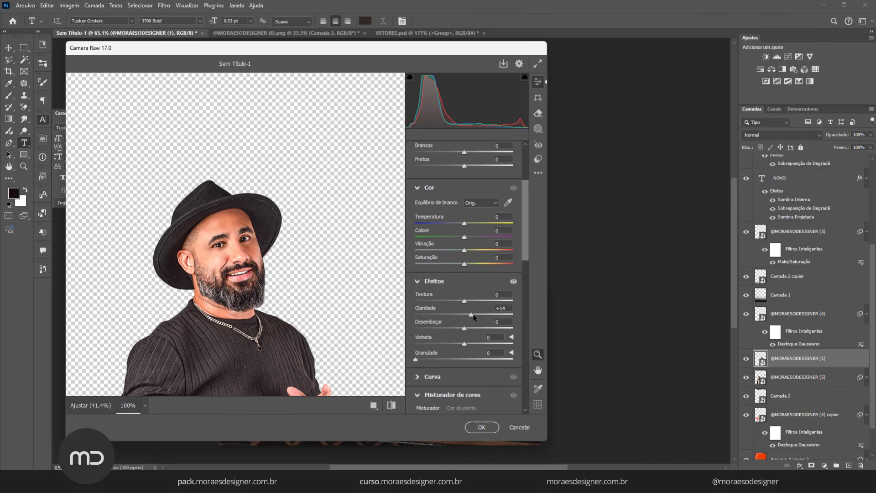
pyautogui.moveTo(466, 237); pyautogui.dragTo(469, 237)
# Step: Lower the highlights to -25 with exposure at 0.00 and apply the Camera Raw filter
pyautogui.scroll(3, 457, 272)
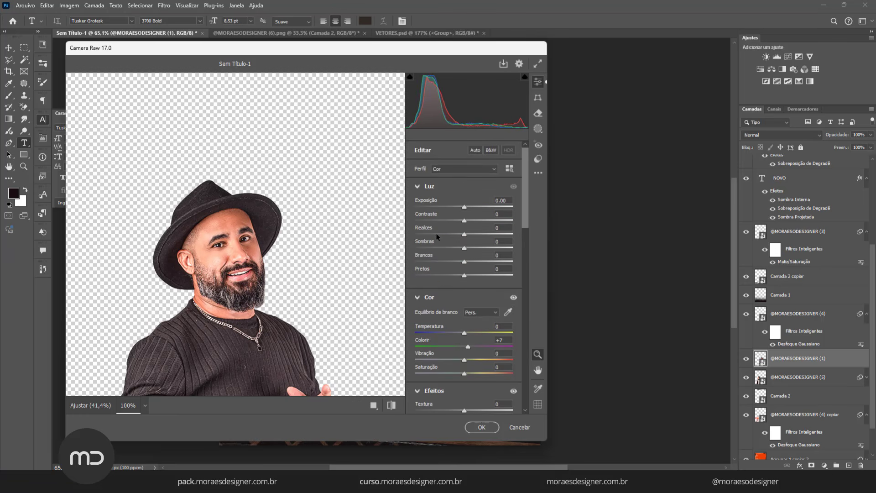
pyautogui.moveTo(466, 237); pyautogui.dragTo(455, 237)
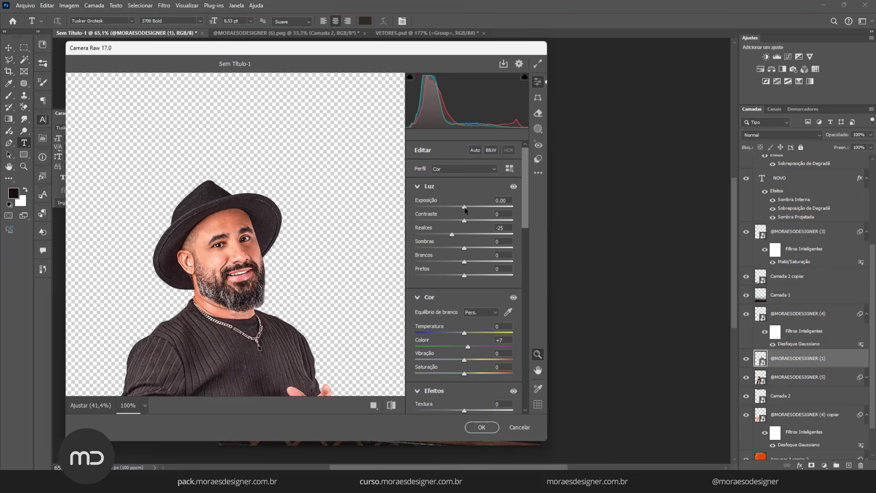
pyautogui.moveTo(465, 208); pyautogui.dragTo(463, 210)
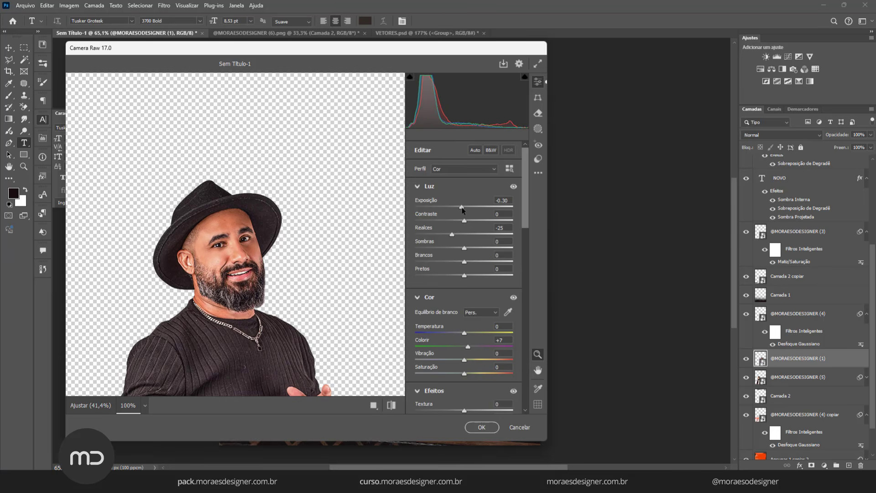
pyautogui.doubleClick(462, 207)
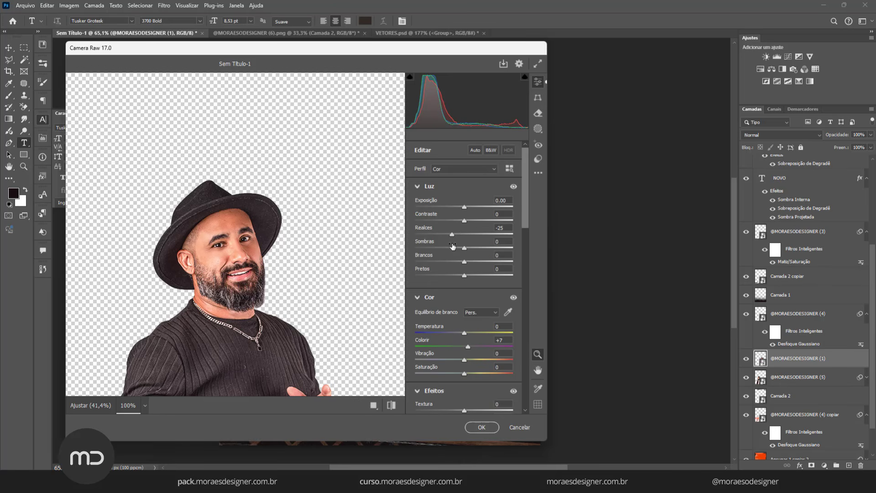
pyautogui.click(488, 431)
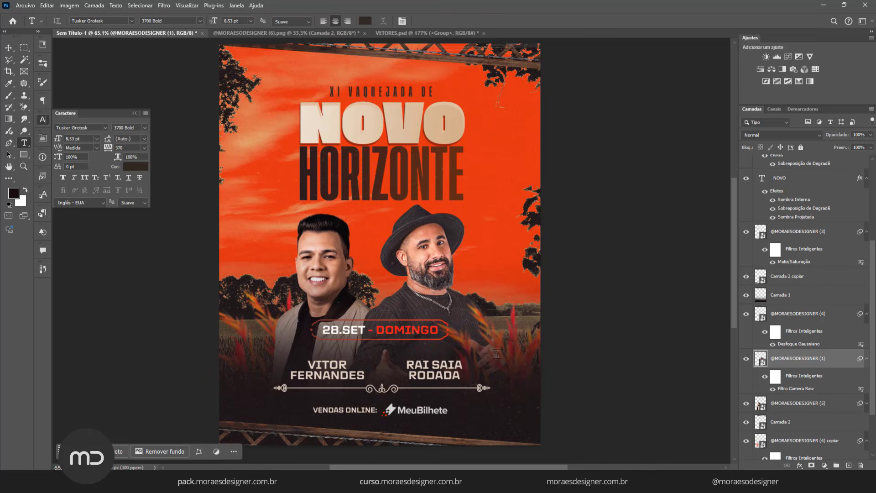
# Step: Compare the singer with the hat with and without the Camera Raw filter, examining him up close and within the flyer
pyautogui.click(765, 377)
pyautogui.click(765, 377)
pyautogui.click(765, 377)
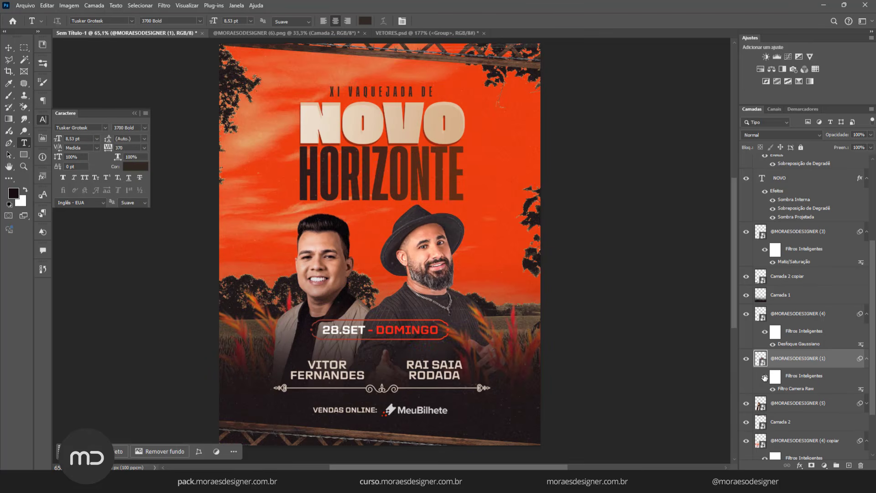
pyautogui.click(765, 377)
pyautogui.scroll(1, 449, 243)
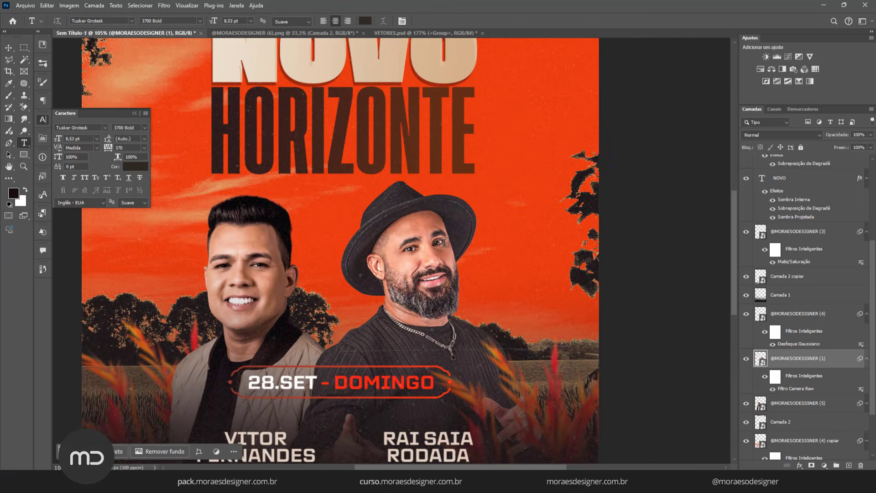
pyautogui.scroll(-1, 419, 249)
pyautogui.scroll(1, 418, 249)
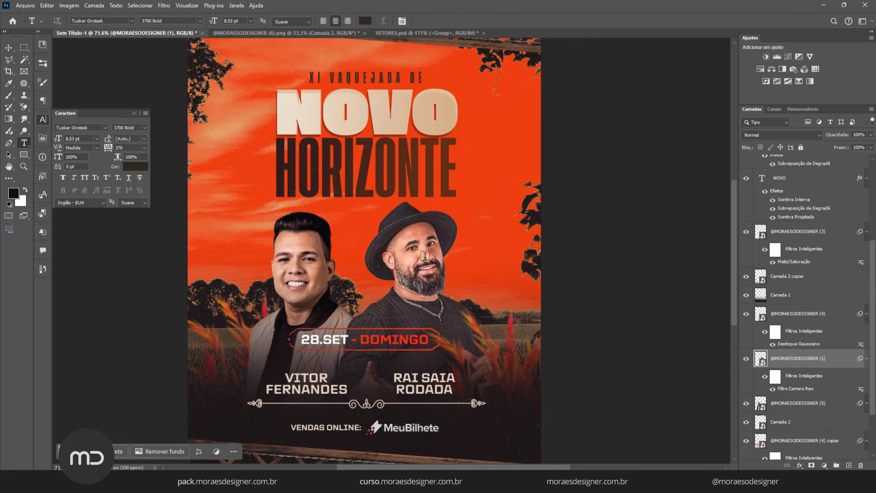
pyautogui.scroll(-2, 419, 249)
pyautogui.scroll(2, 558, 303)
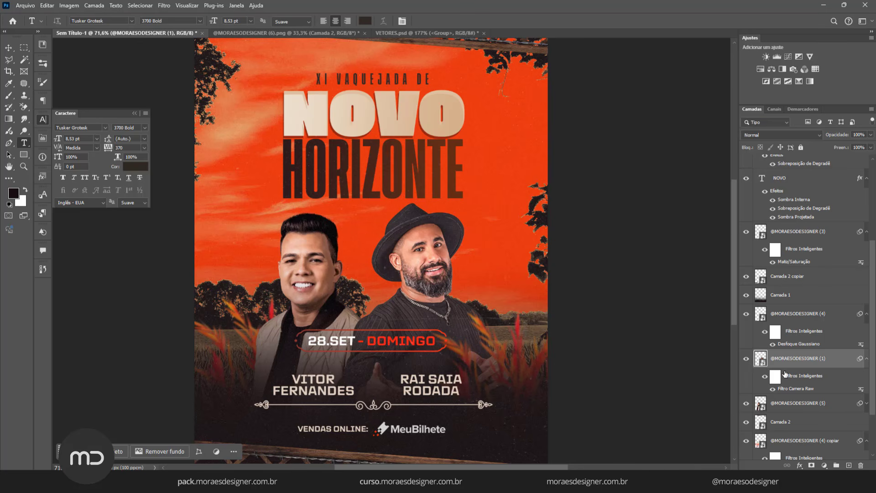
# Step: Duplicate the layer of the singer with the hat and convert the copy into a single smart object
pyautogui.hotkey('ctrl', 'j')
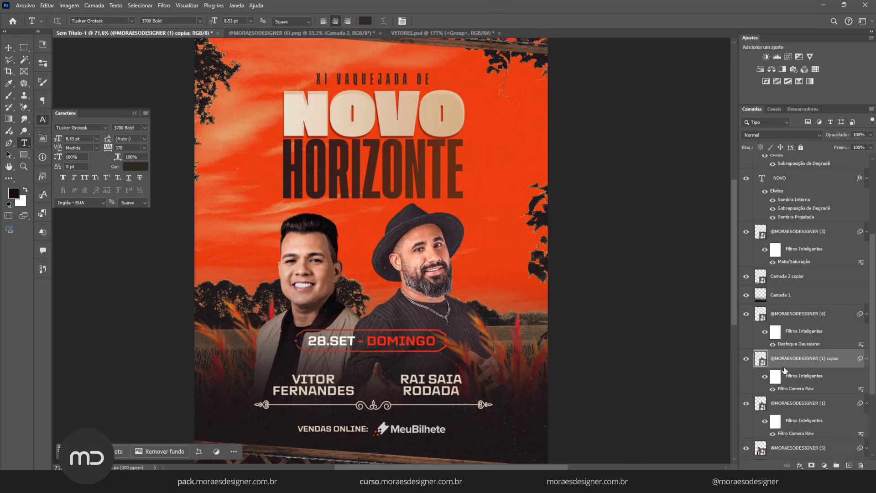
pyautogui.rightClick(787, 363)
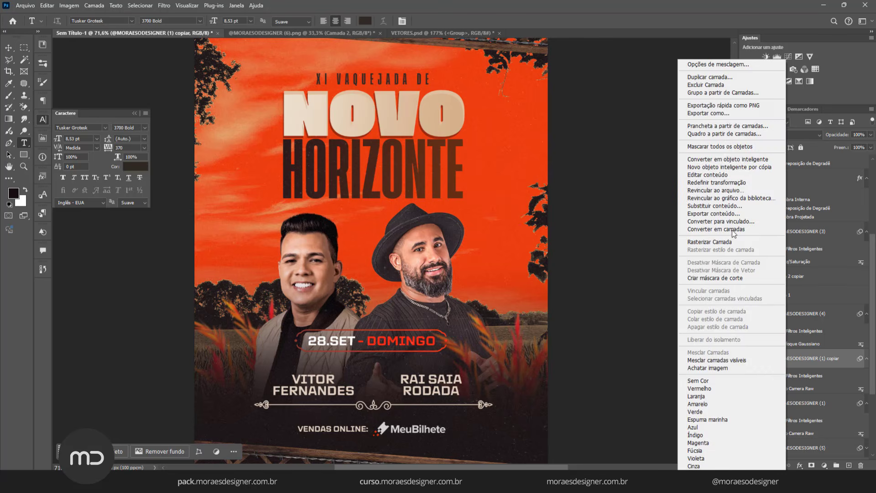
pyautogui.click(721, 161)
# Step: Apply a Motion Blur with angle 0° and distance 183 pixels to the singer's copy, and invert its filter mask to black
pyautogui.click(165, 6)
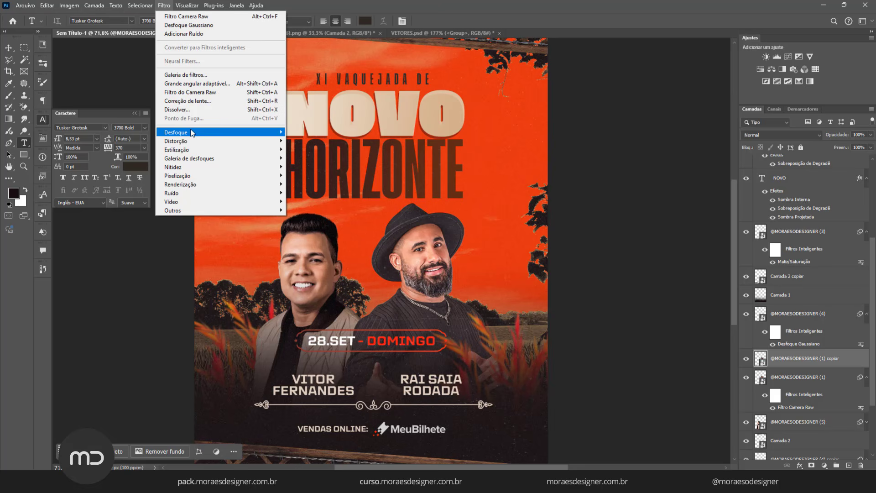
pyautogui.moveTo(192, 137)
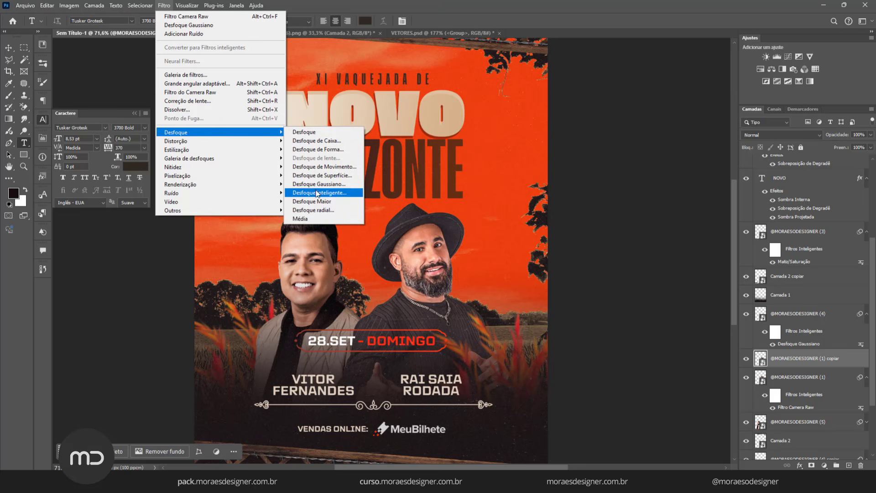
pyautogui.click(319, 167)
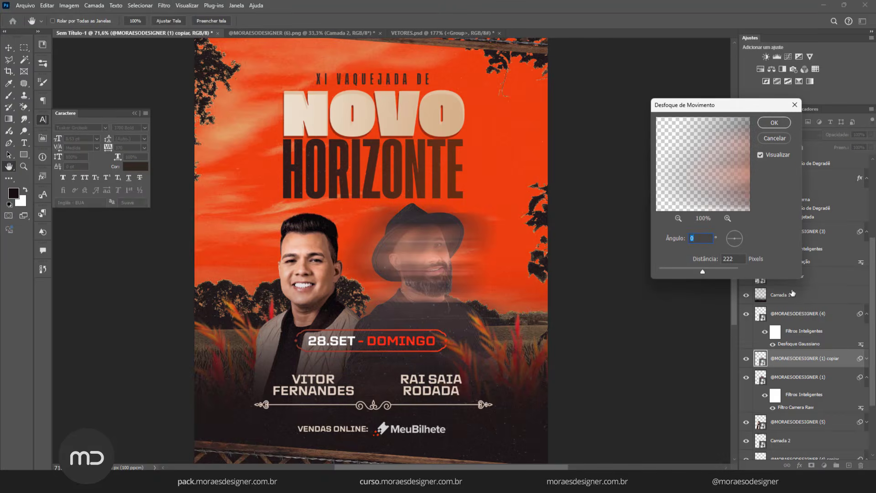
pyautogui.moveTo(710, 271); pyautogui.dragTo(698, 272)
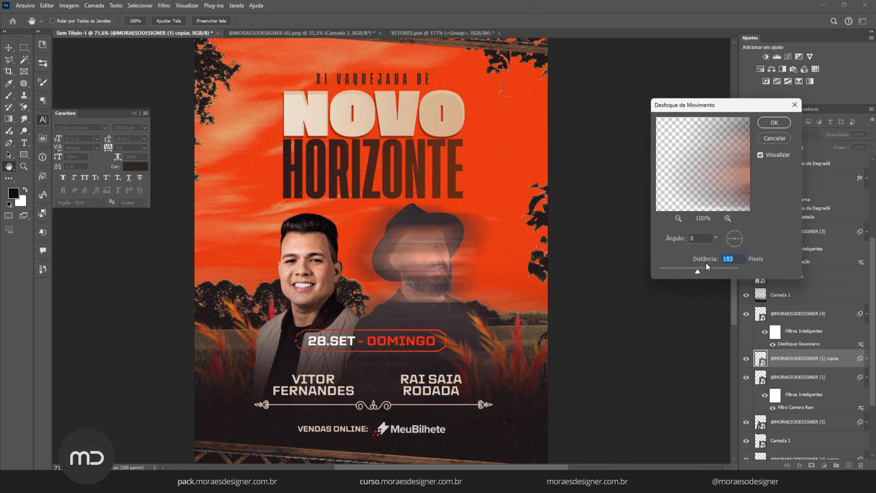
pyautogui.click(771, 123)
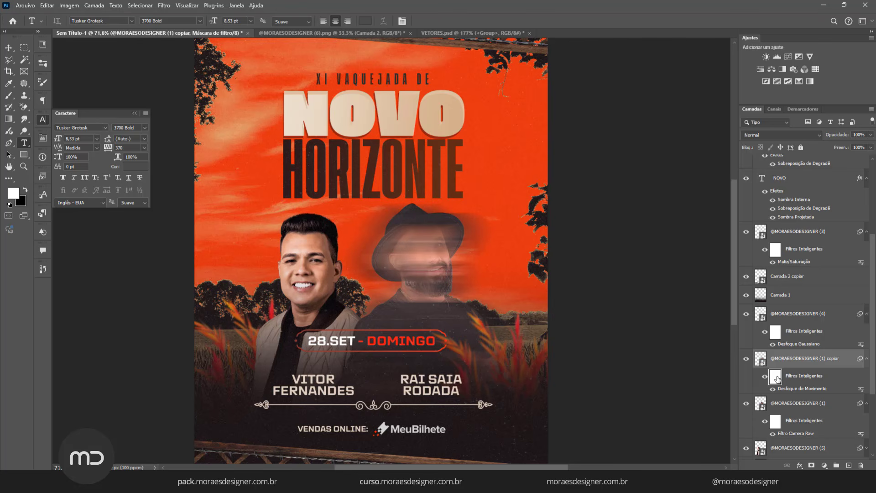
pyautogui.hotkey('ctrl', 'i')
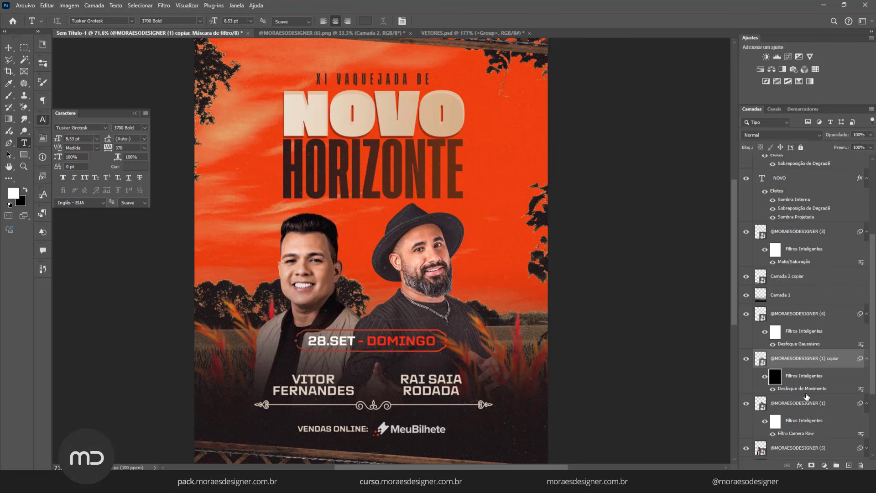
# Step: Paint the black filter mask with a large soft white brush around the hat and shoulders of the singer with the hat, revealing the motion blur
pyautogui.click(9, 95)
pyautogui.click(14, 193)
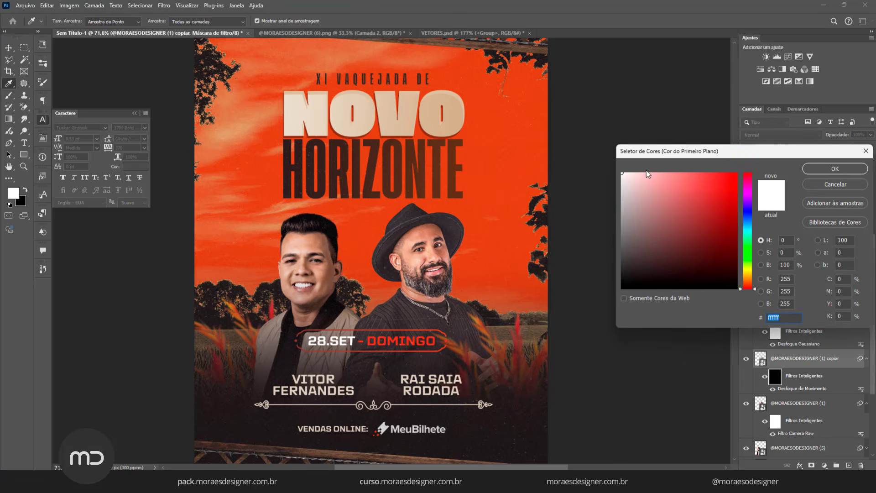
pyautogui.click(833, 169)
pyautogui.moveTo(436, 269)
pyautogui.mouseDown()
pyautogui.moveTo(438, 279)
pyautogui.moveTo(379, 281)
pyautogui.mouseUp()
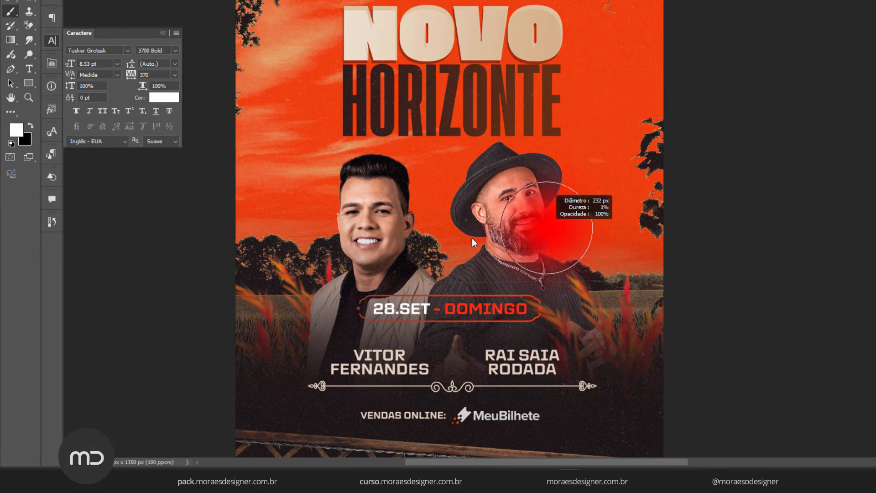
pyautogui.scroll(2, 563, 208)
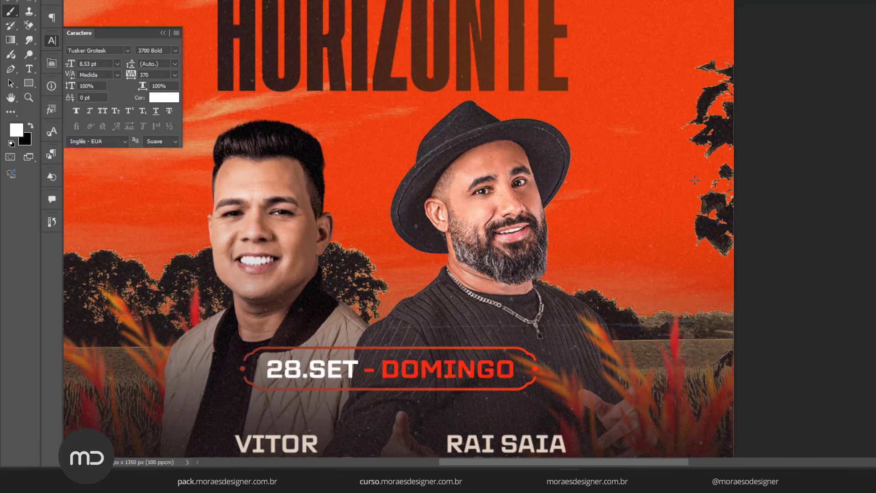
pyautogui.moveTo(577, 162)
pyautogui.mouseDown()
pyautogui.moveTo(558, 210)
pyautogui.moveTo(566, 260)
pyautogui.moveTo(572, 128)
pyautogui.moveTo(511, 122)
pyautogui.moveTo(388, 229)
pyautogui.moveTo(374, 315)
pyautogui.moveTo(361, 326)
pyautogui.mouseUp()
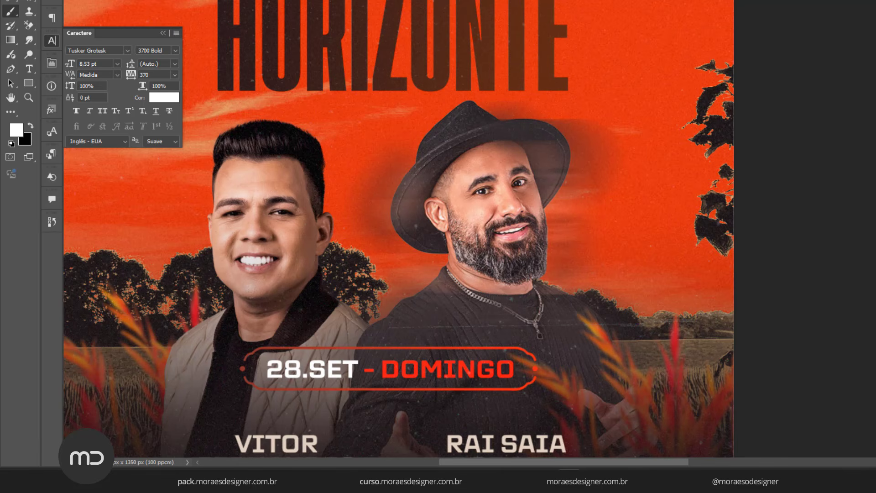
pyautogui.scroll(-3, 486, 288)
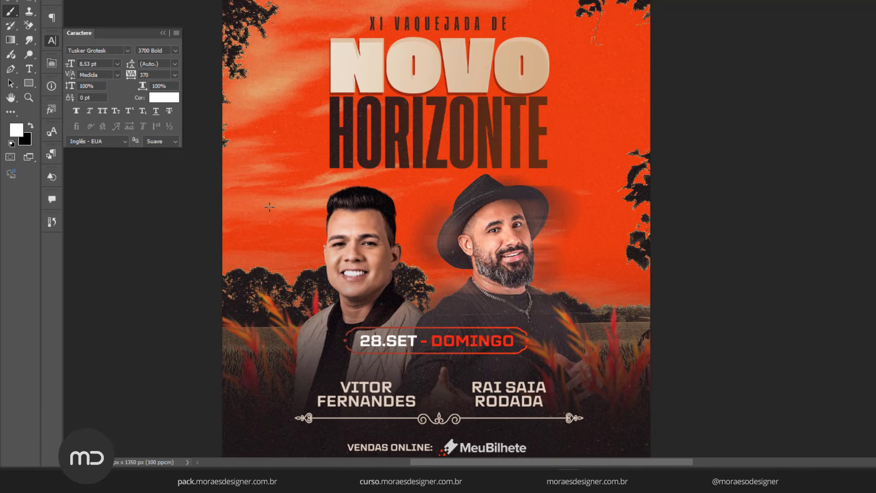
pyautogui.scroll(-3, 550, 183)
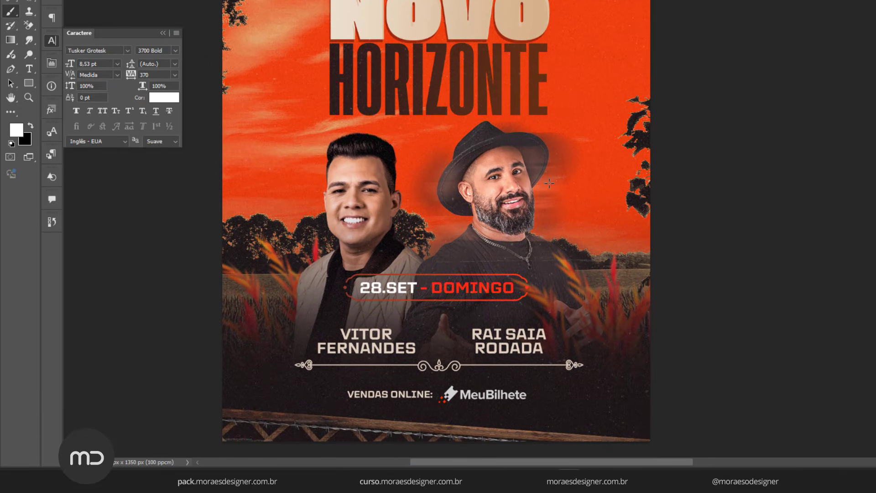
pyautogui.scroll(-1, 436, 221)
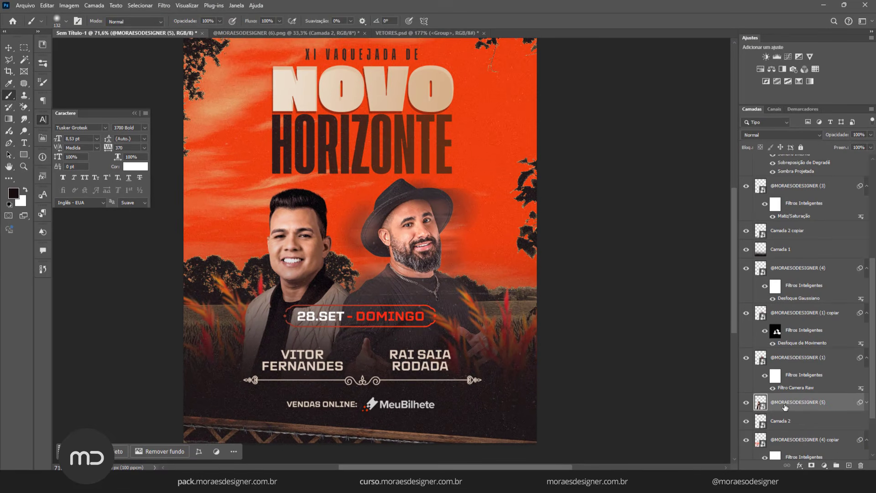
# Step: Duplicate the layer of the singer in the beige jacket as a smart object and apply Motion Blur with angle 0° and distance 183 pixels
pyautogui.hotkey('ctrl', 'j')
pyautogui.rightClick(785, 404)
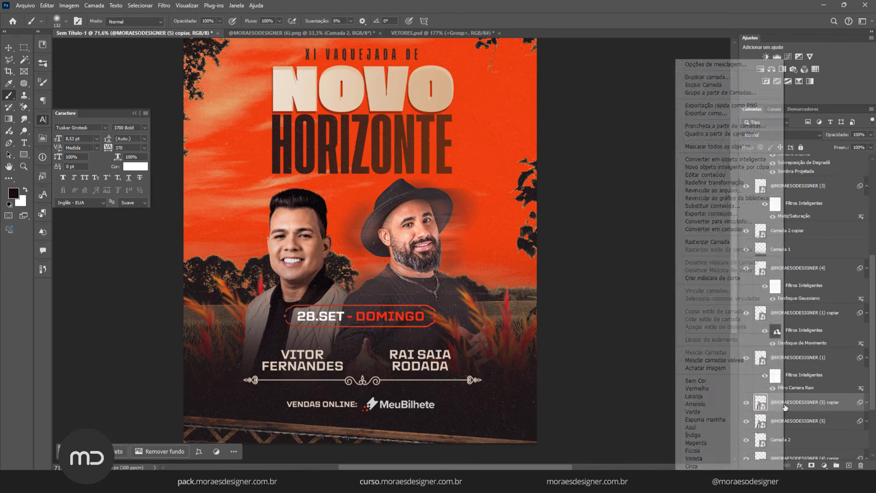
pyautogui.click(726, 159)
pyautogui.click(164, 5)
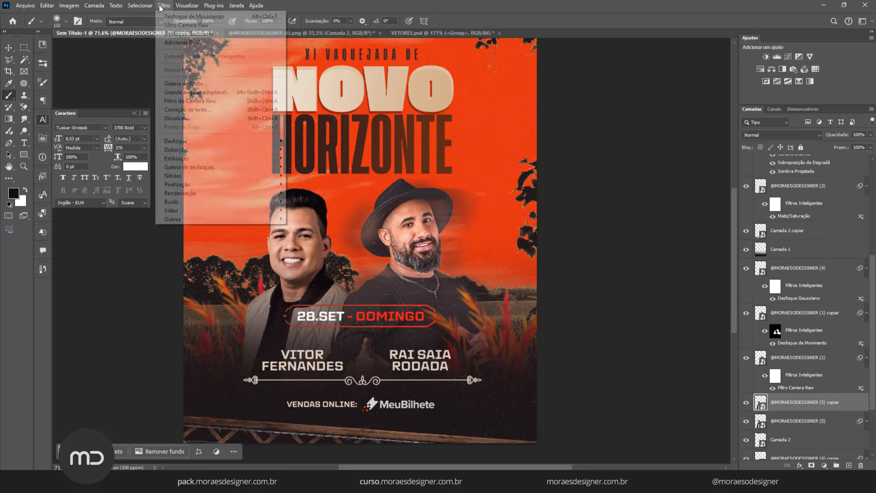
pyautogui.click(177, 17)
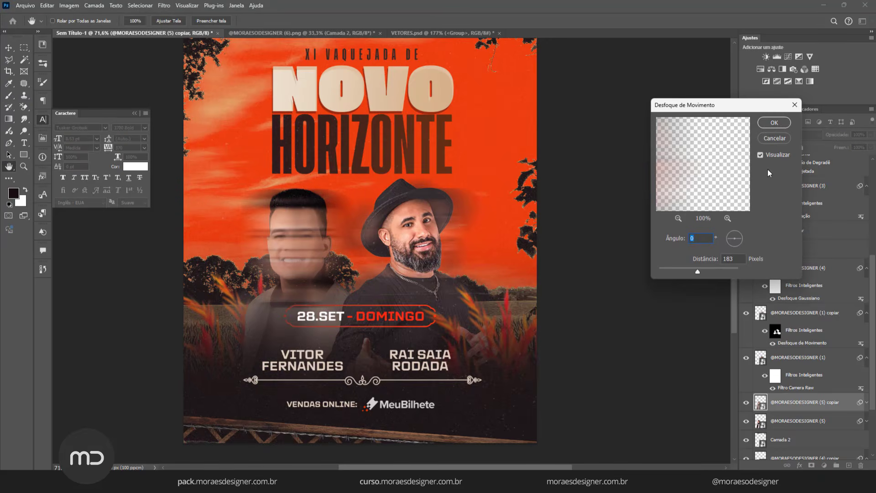
pyautogui.click(770, 122)
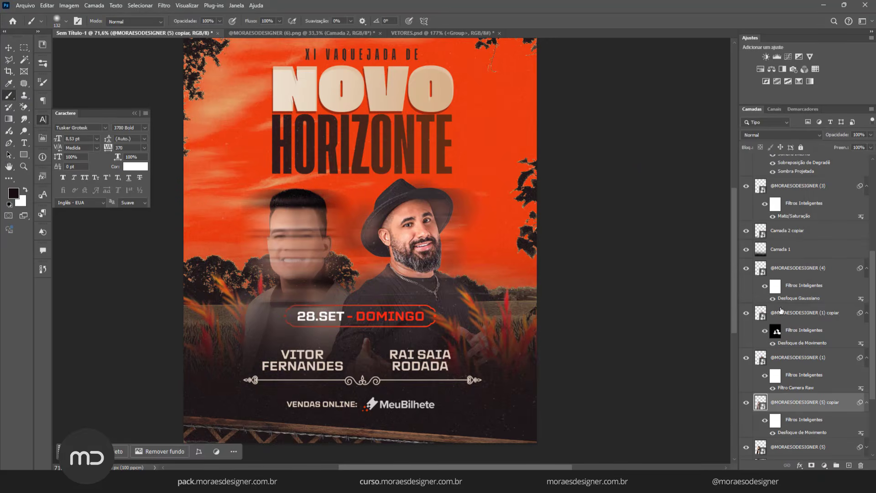
# Step: Invert the copy's filter mask to black and paint it white around the singer's head and shoulders to reveal the blur there
pyautogui.click(776, 420)
pyautogui.press('x')
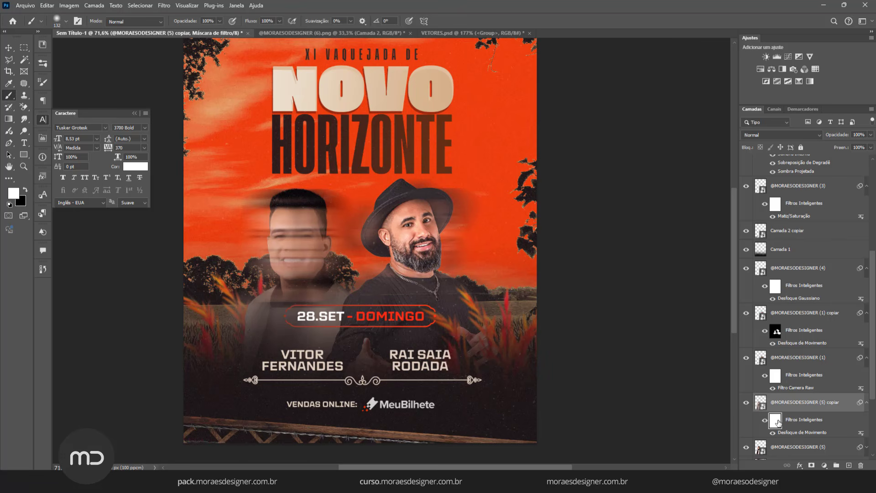
pyautogui.hotkey('ctrl', 'i')
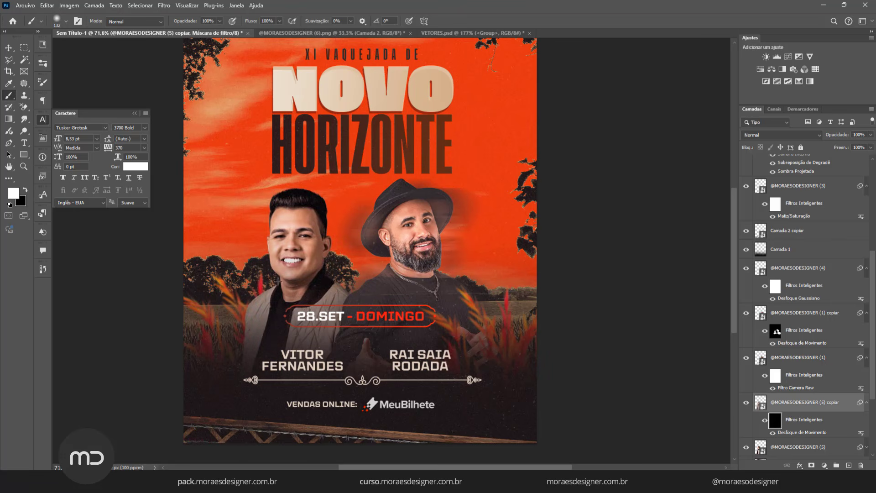
pyautogui.moveTo(279, 281)
pyautogui.mouseDown()
pyautogui.moveTo(247, 315)
pyautogui.moveTo(271, 306)
pyautogui.mouseUp()
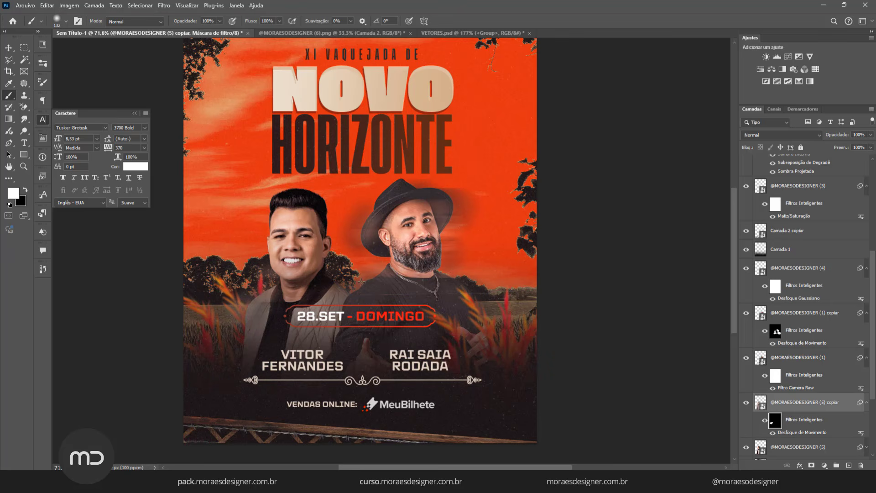
pyautogui.moveTo(331, 233); pyautogui.dragTo(331, 223)
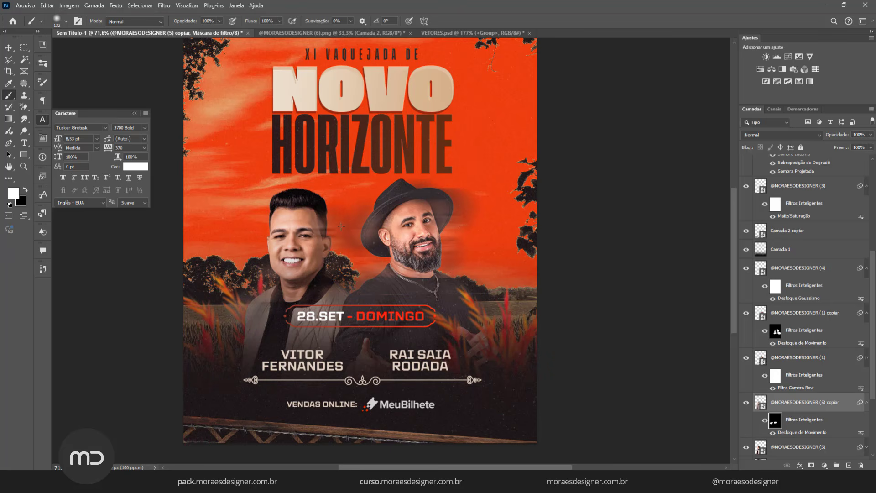
pyautogui.click(256, 218)
pyautogui.click(259, 318)
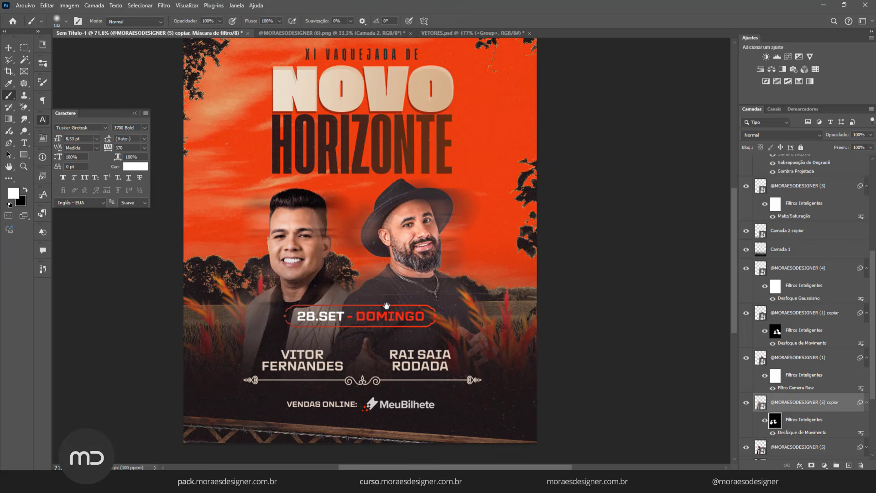
# Step: Add a drop shadow to the original layer of the singer in the beige jacket: opacity 55%, angle 56°, distance 41 px, size 18 px
pyautogui.moveTo(387, 306); pyautogui.dragTo(398, 288)
pyautogui.scroll(-3, 796, 397)
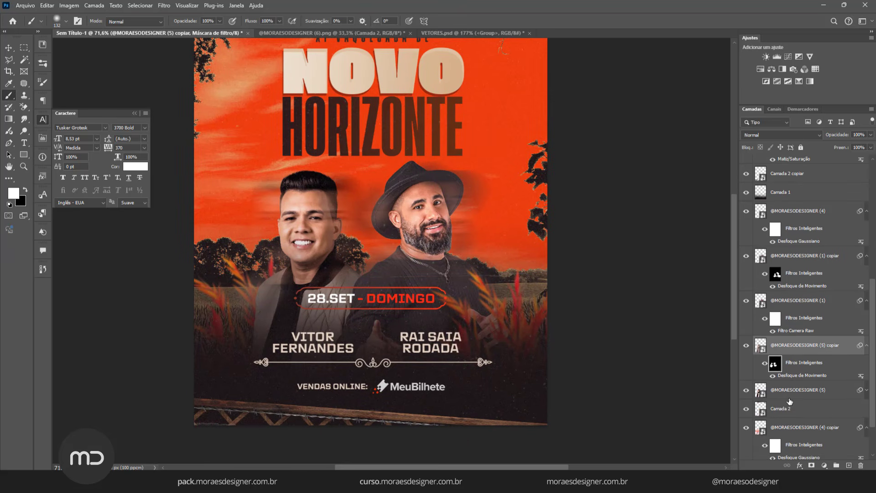
pyautogui.click(851, 394)
pyautogui.click(868, 391)
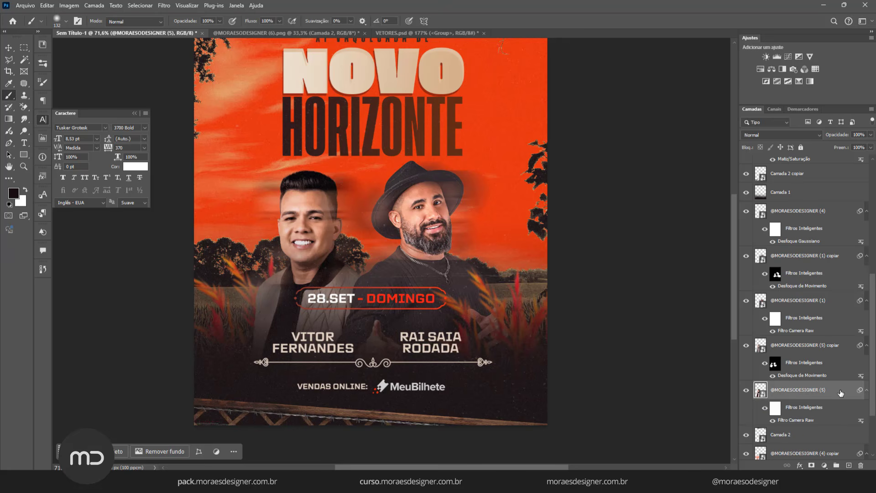
pyautogui.doubleClick(841, 394)
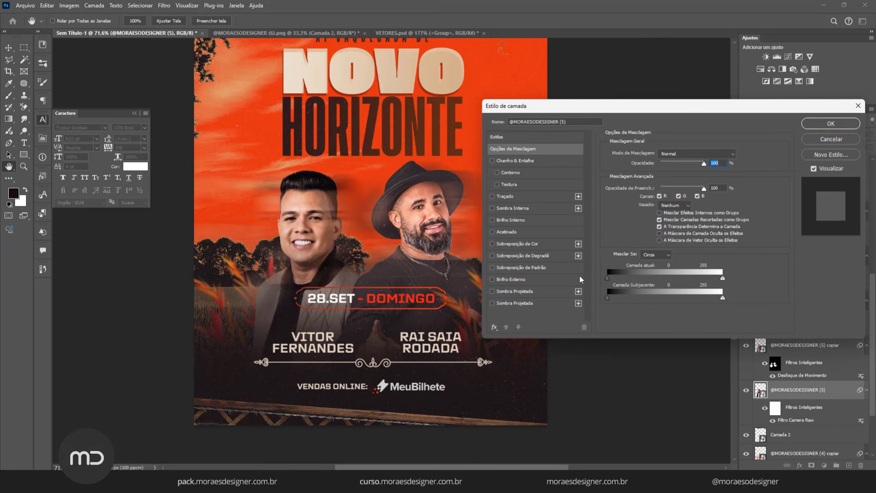
pyautogui.click(514, 291)
pyautogui.moveTo(667, 187); pyautogui.dragTo(670, 177)
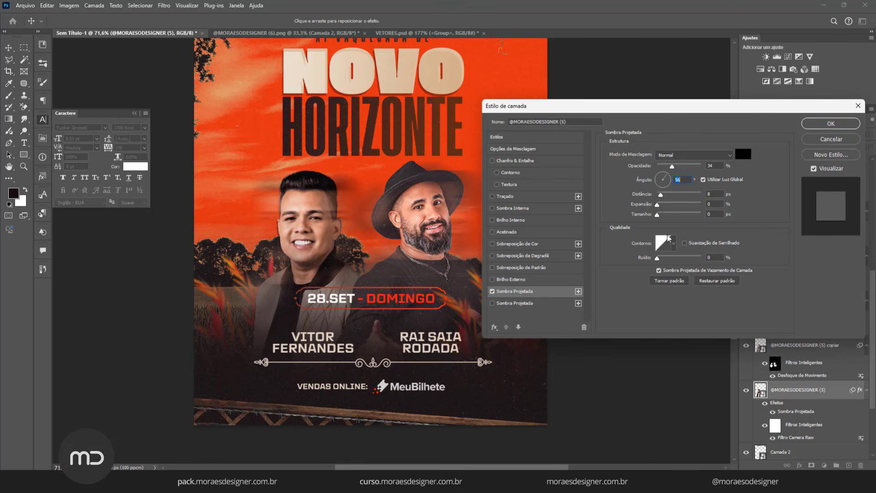
pyautogui.moveTo(661, 195); pyautogui.dragTo(663, 216)
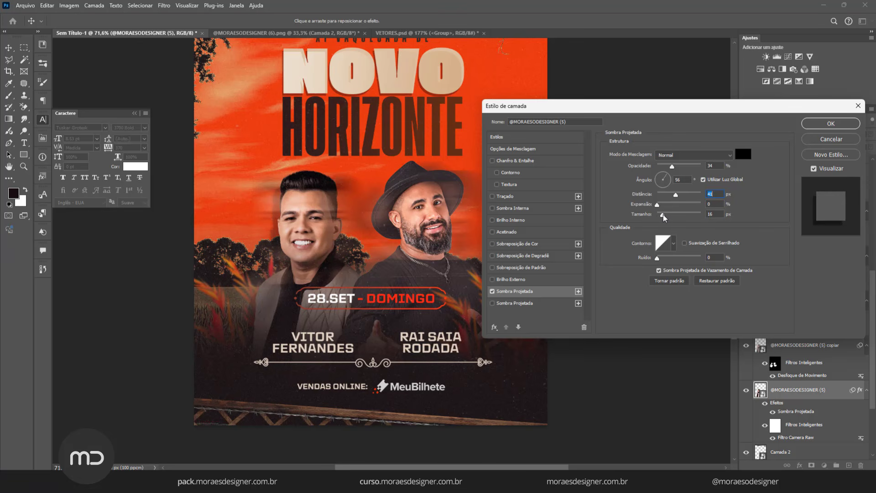
pyautogui.moveTo(680, 167); pyautogui.dragTo(683, 170)
pyautogui.click(824, 127)
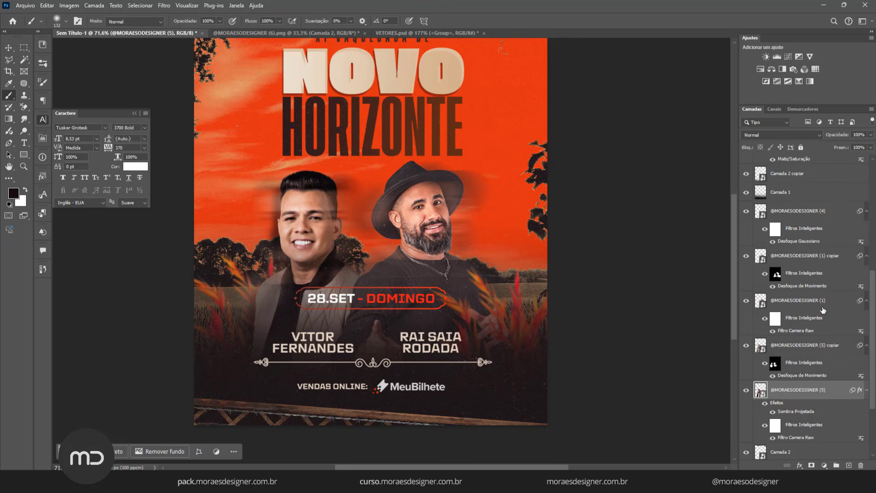
# Step: Add the same drop shadow to the original layer of the singer with the hat: opacity 55%, angle 56°, distance 41 px, size 18 px
pyautogui.doubleClick(838, 302)
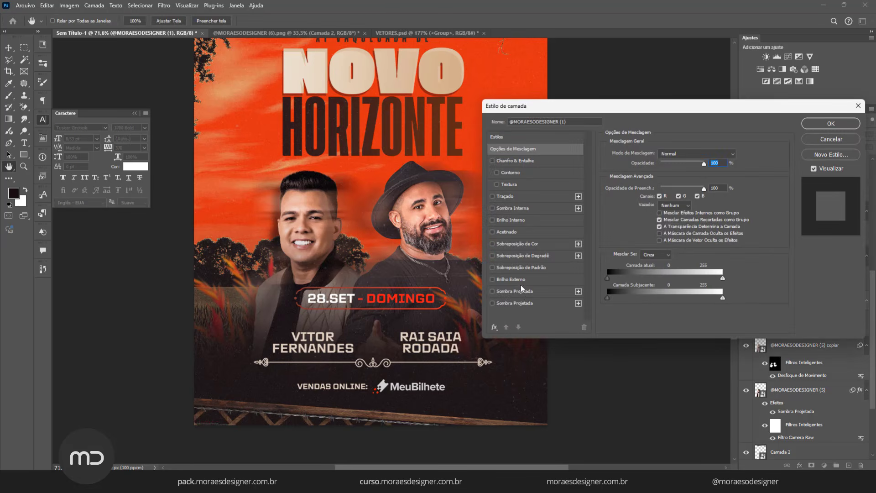
pyautogui.click(522, 291)
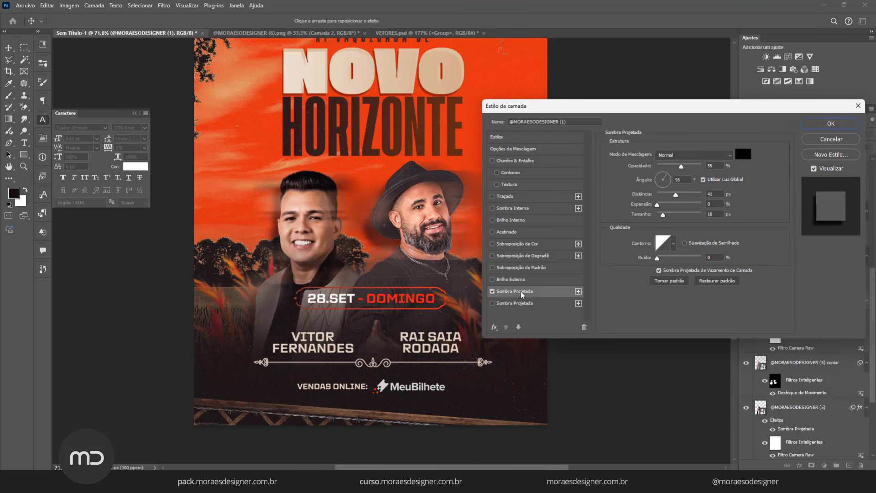
pyautogui.click(830, 125)
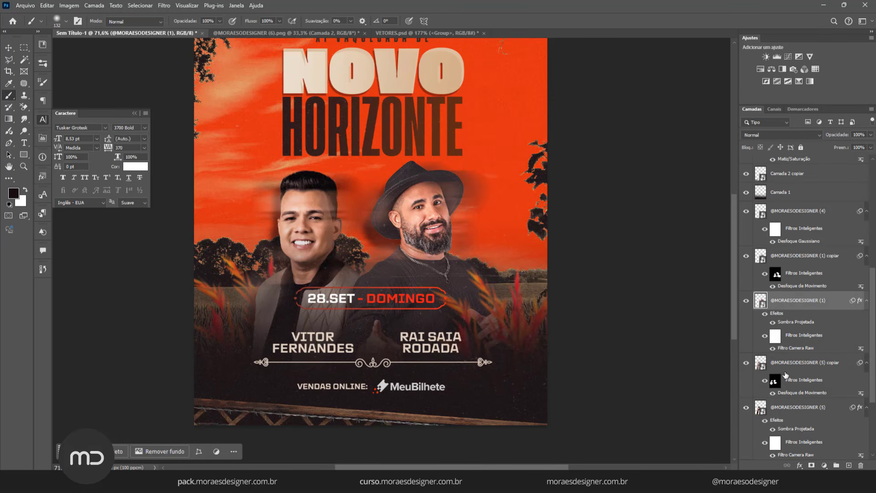
# Step: On a new layer directly above Camada 2, paint dark shading behind and between the singers with a soft brush at 23% opacity
pyautogui.scroll(-1, 790, 402)
pyautogui.click(798, 425)
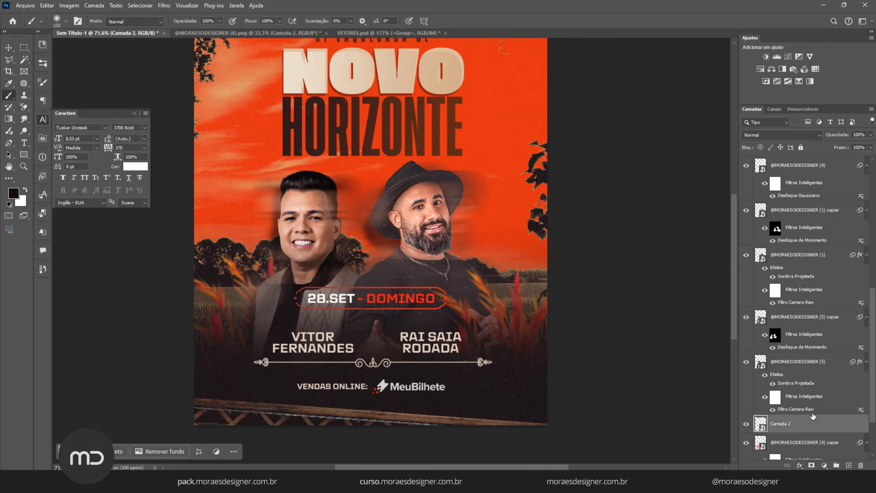
pyautogui.click(849, 465)
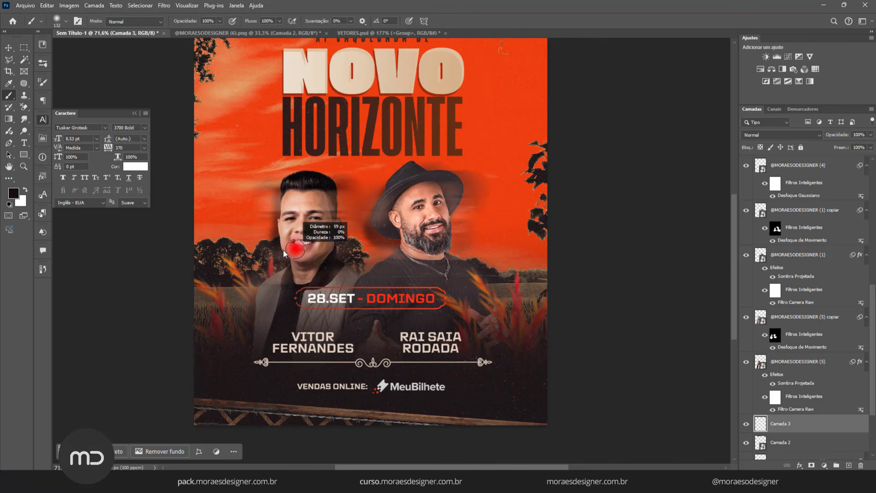
pyautogui.click(220, 21)
pyautogui.moveTo(218, 28); pyautogui.dragTo(188, 31)
pyautogui.scroll(5, 256, 261)
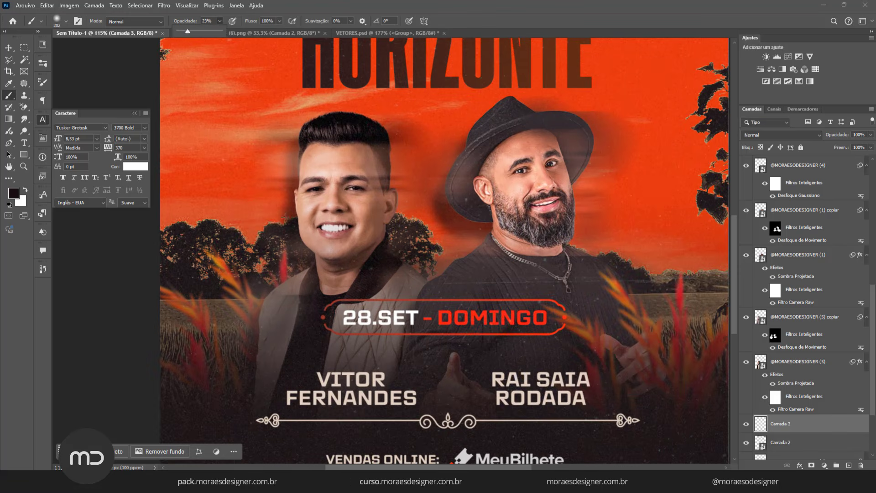
pyautogui.moveTo(286, 218)
pyautogui.mouseDown()
pyautogui.moveTo(205, 255)
pyautogui.moveTo(196, 293)
pyautogui.moveTo(279, 192)
pyautogui.moveTo(205, 256)
pyautogui.moveTo(178, 306)
pyautogui.moveTo(212, 322)
pyautogui.mouseUp()
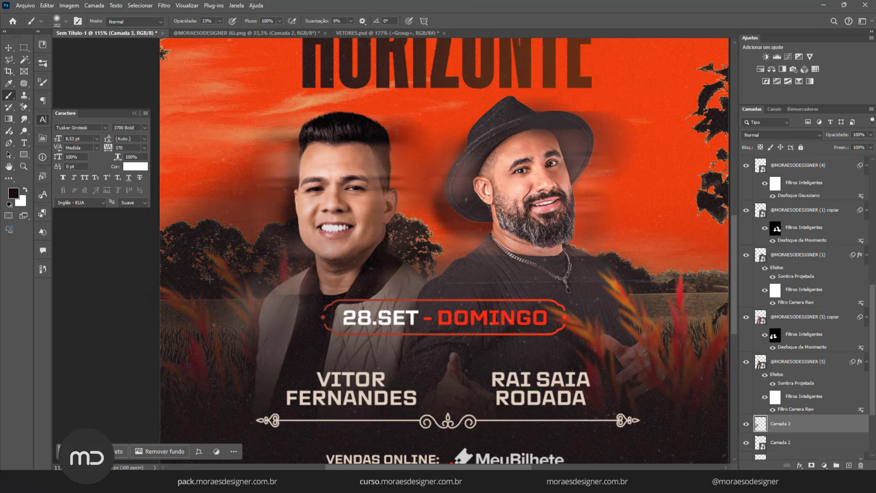
pyautogui.moveTo(210, 279)
pyautogui.mouseDown()
pyautogui.moveTo(170, 249)
pyautogui.moveTo(183, 215)
pyautogui.moveTo(255, 182)
pyautogui.mouseUp()
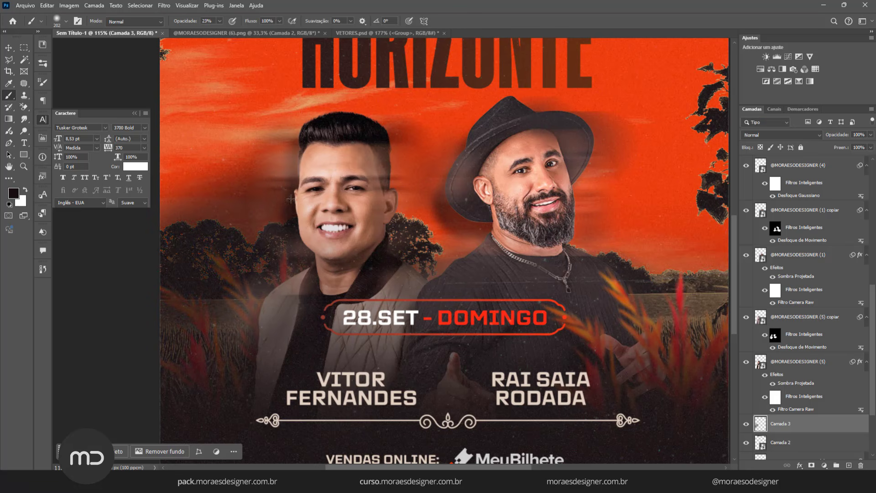
pyautogui.moveTo(488, 213)
pyautogui.mouseDown()
pyautogui.moveTo(447, 238)
pyautogui.moveTo(431, 265)
pyautogui.moveTo(424, 214)
pyautogui.moveTo(433, 173)
pyautogui.moveTo(456, 137)
pyautogui.moveTo(392, 234)
pyautogui.mouseUp()
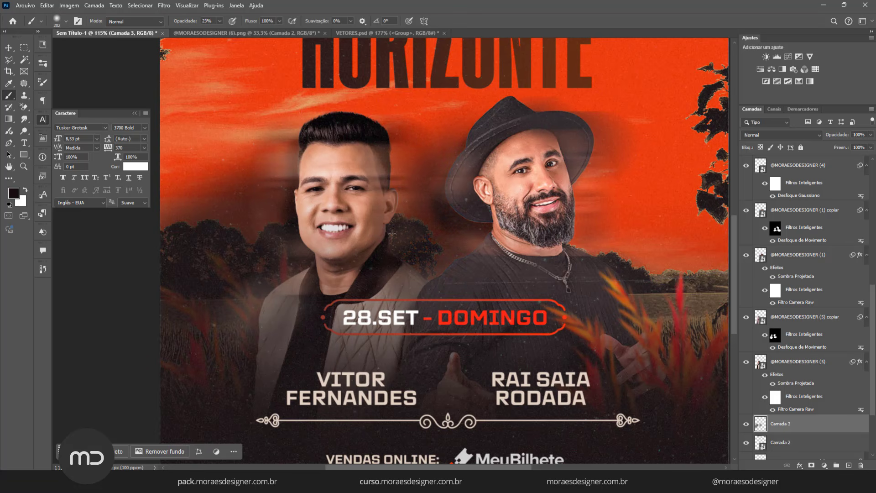
pyautogui.scroll(-3, 396, 227)
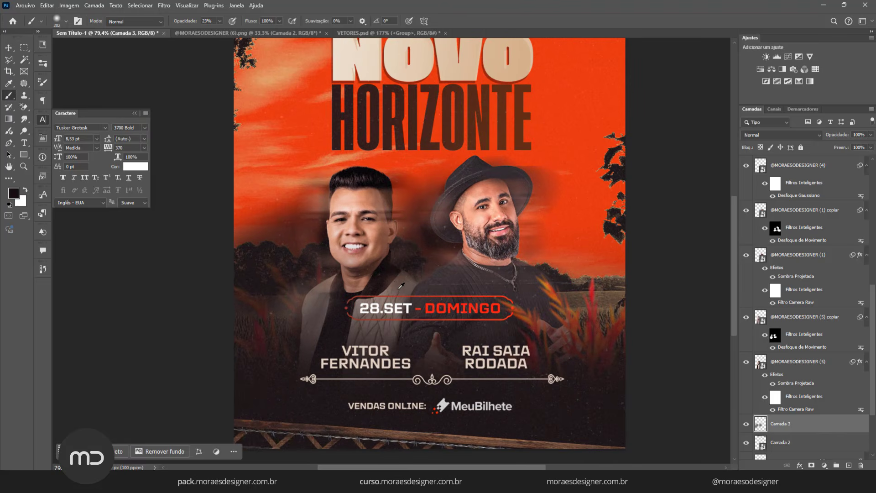
# Step: Lower the opacity of the painted shading layer to 65%
pyautogui.hscroll(2, 401, 285)
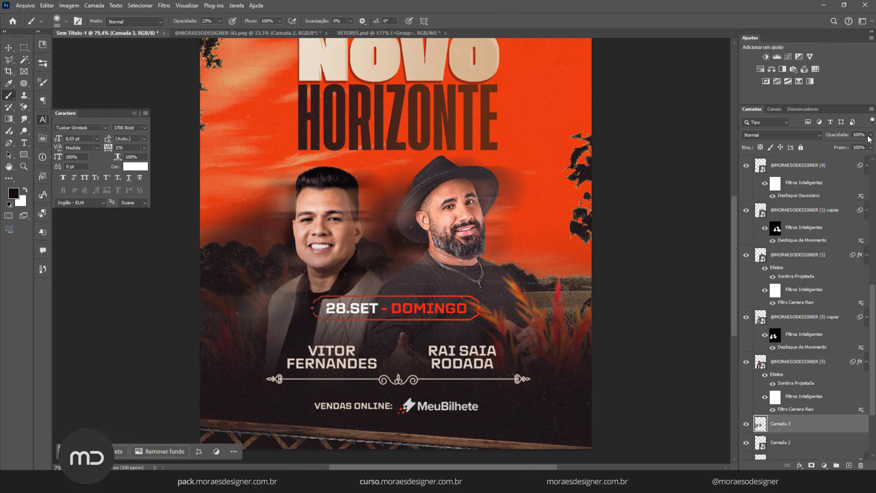
pyautogui.moveTo(869, 137); pyautogui.dragTo(855, 148)
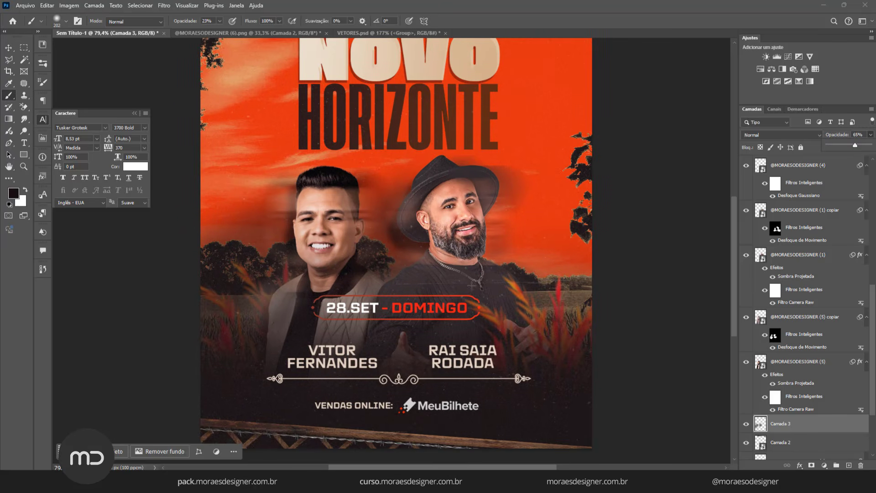
pyautogui.moveTo(451, 272); pyautogui.dragTo(424, 316)
pyautogui.scroll(-2, 424, 316)
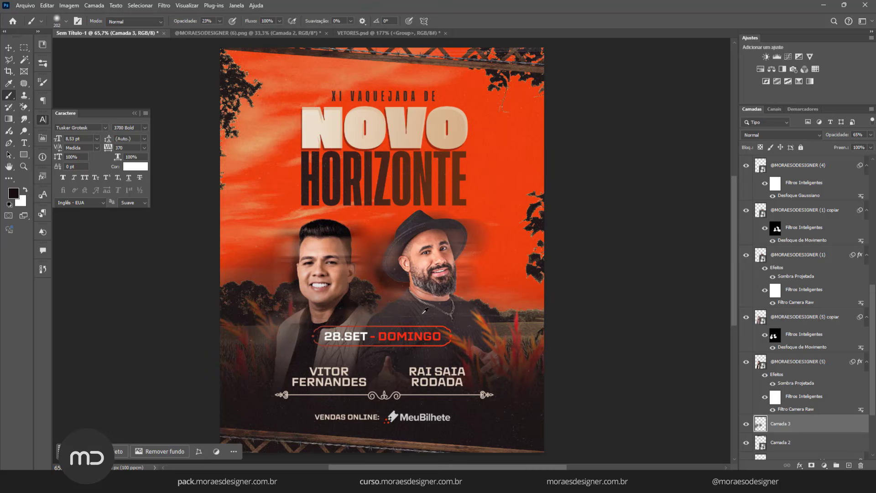
# Step: Add a Color Lookup adjustment layer at the very top of the flyer's layer stack
pyautogui.scroll(-1, 425, 311)
pyautogui.scroll(1, 421, 315)
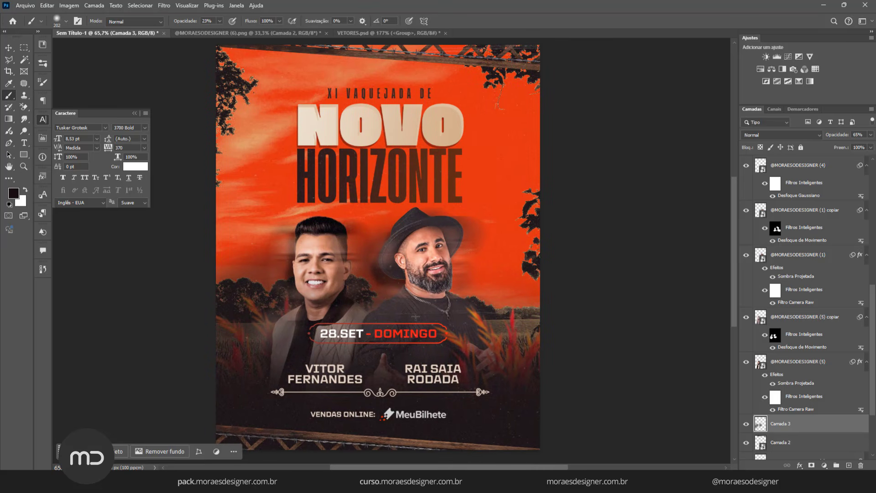
pyautogui.scroll(10, 813, 220)
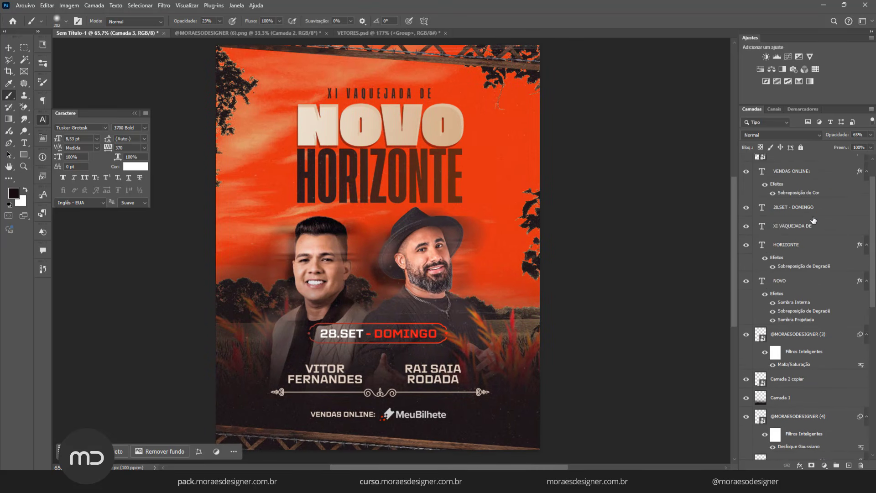
pyautogui.click(816, 68)
# Step: Try out the 3D LUTs from 2Strip.look through filmstock_50.3dl on the Color Lookup layer
pyautogui.click(144, 163)
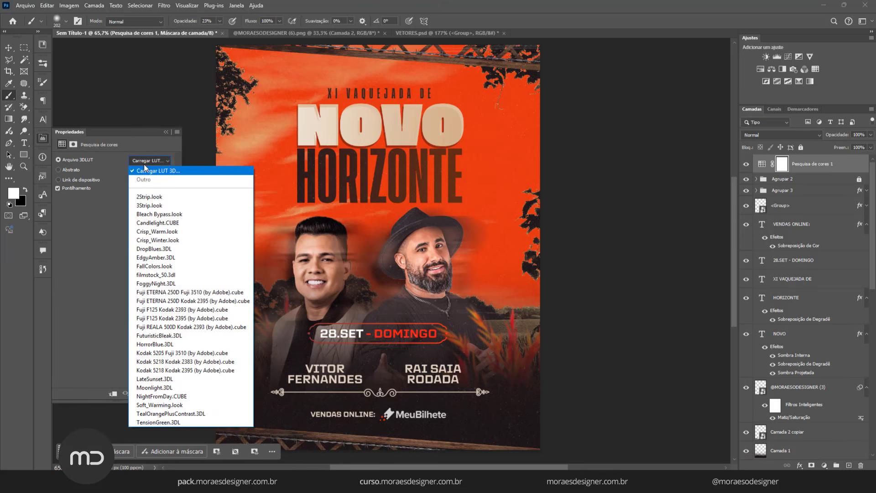
pyautogui.click(144, 192)
pyautogui.press('Down')
pyautogui.press('Down')
pyautogui.press('Down')
pyautogui.press('Down')
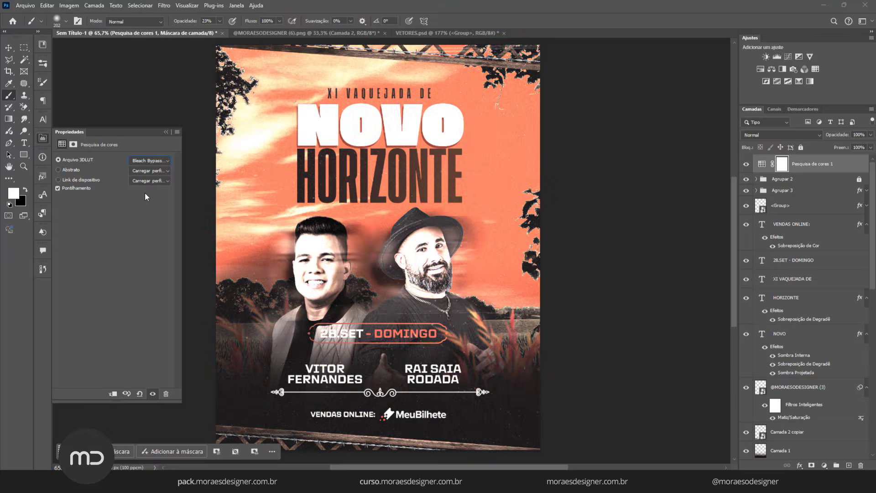
pyautogui.press('Down')
pyautogui.press('Down')
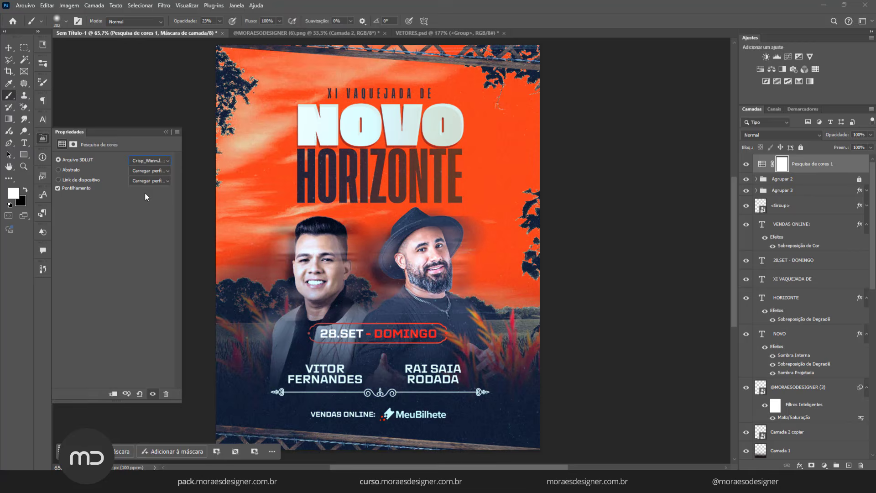
pyautogui.press('Up')
pyautogui.press('Down')
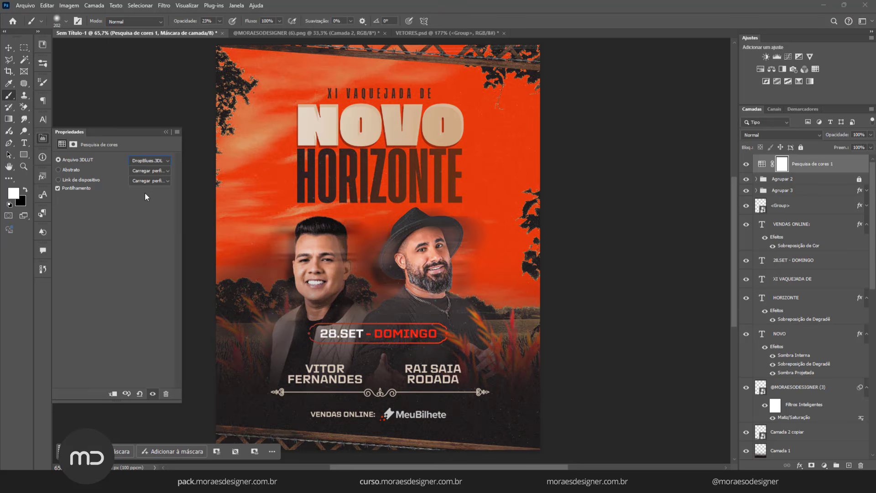
pyautogui.press('Down')
pyautogui.press('Down')
pyautogui.press('Down')
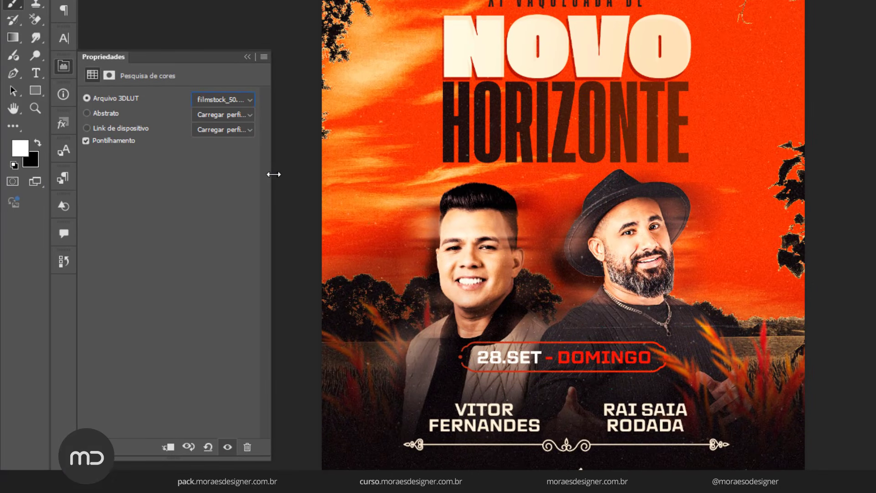
# Step: Try the Fuji ETERNA 250D Kodak 2395 LUT, and settle on Fuji F125 Kodak 2395 (by Adobe).cube for the Color Lookup layer
pyautogui.moveTo(206, 199); pyautogui.dragTo(275, 202)
pyautogui.moveTo(363, 175); pyautogui.dragTo(368, 175)
pyautogui.click(270, 99)
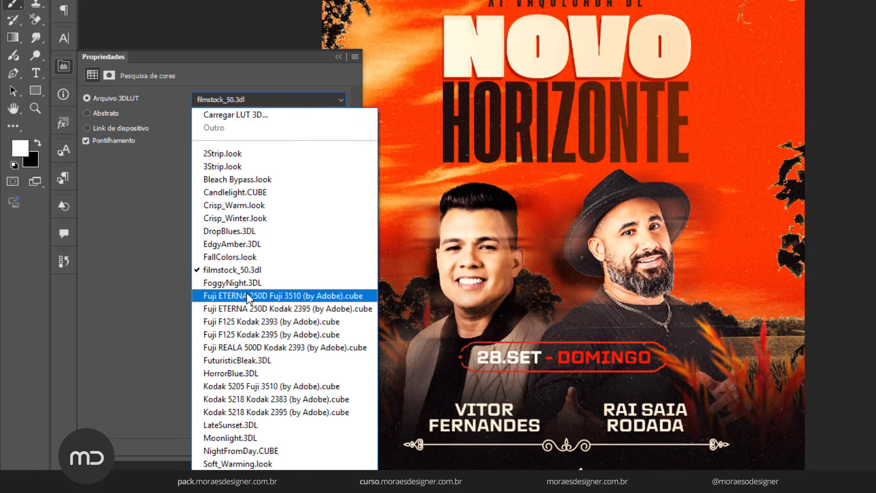
pyautogui.click(309, 309)
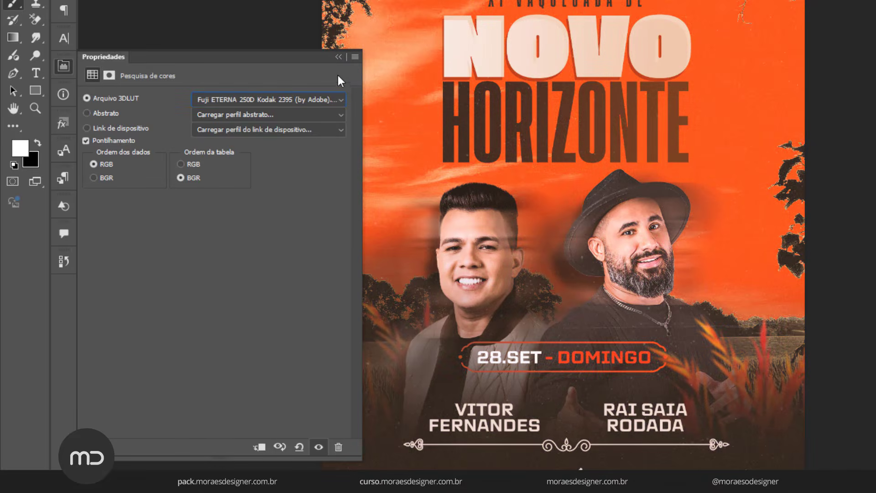
pyautogui.click(295, 99)
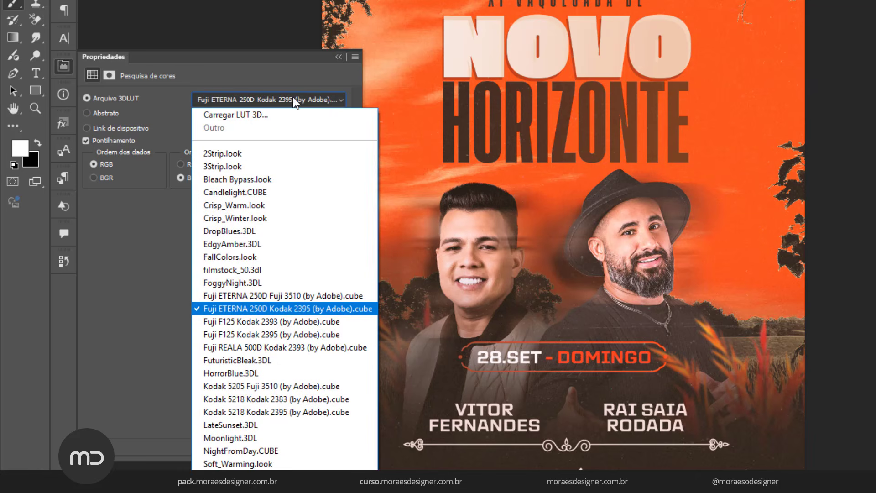
pyautogui.click(252, 335)
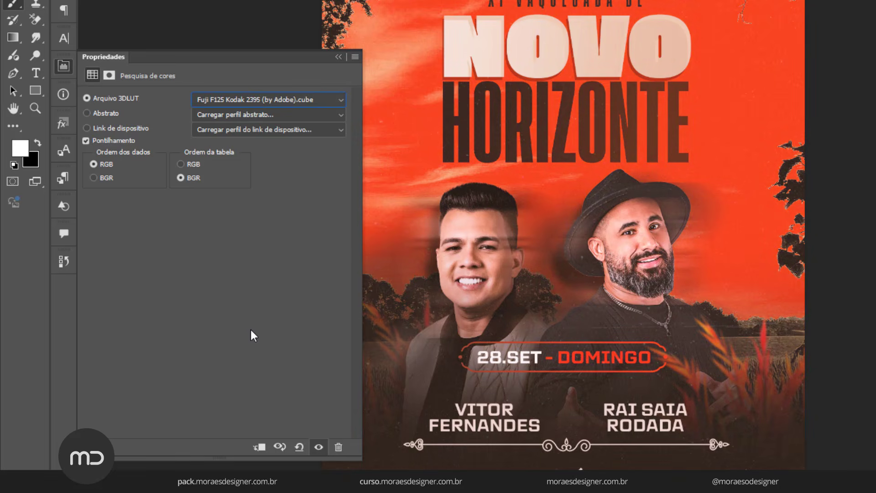
pyautogui.click(302, 101)
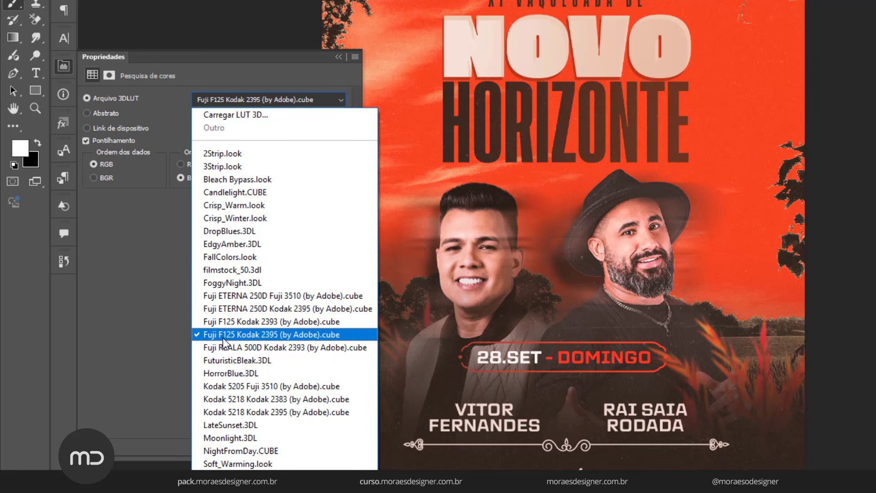
pyautogui.click(274, 340)
pyautogui.click(338, 56)
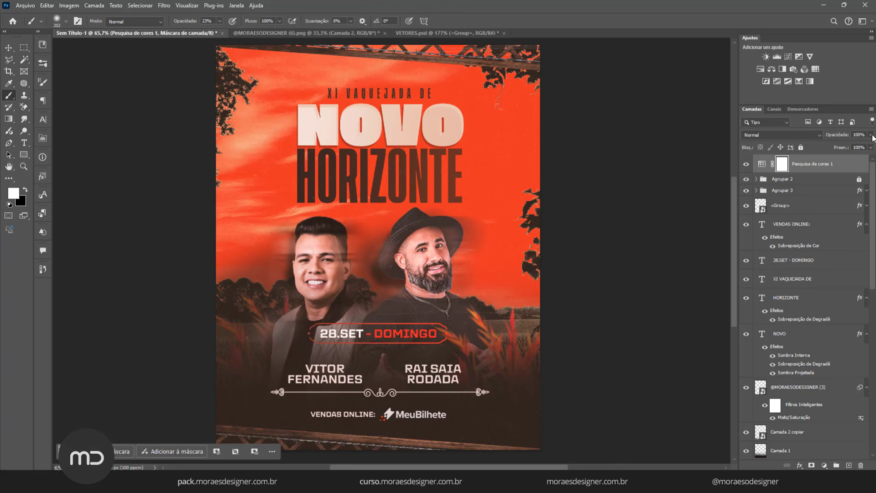
# Step: Lower the opacity of the Color Lookup adjustment layer to 27%
pyautogui.click(871, 135)
pyautogui.moveTo(851, 147); pyautogui.dragTo(848, 145)
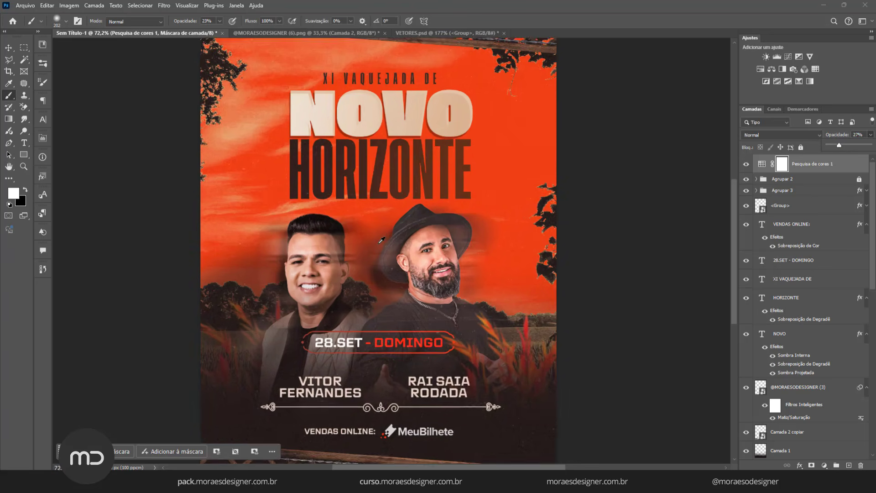
pyautogui.moveTo(365, 257); pyautogui.dragTo(357, 242)
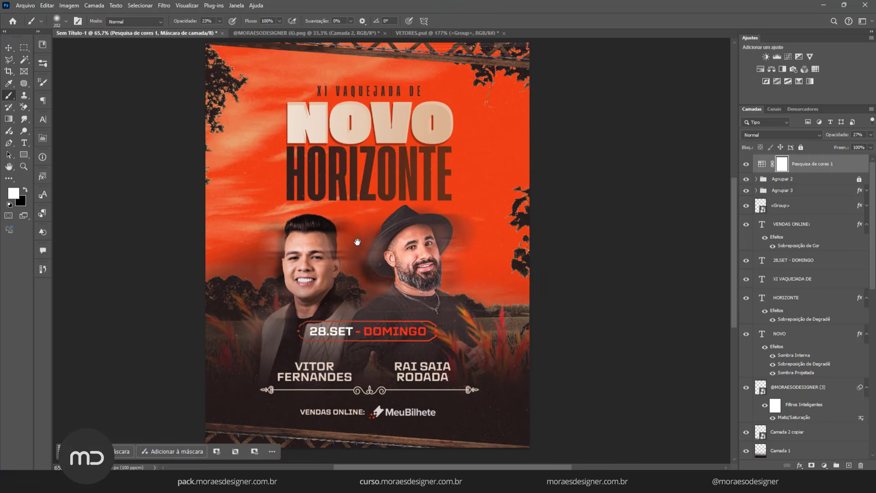
# Step: Stamp all visible layers into a new layer above the Color Lookup layer and convert it to a smart object
pyautogui.click(847, 171)
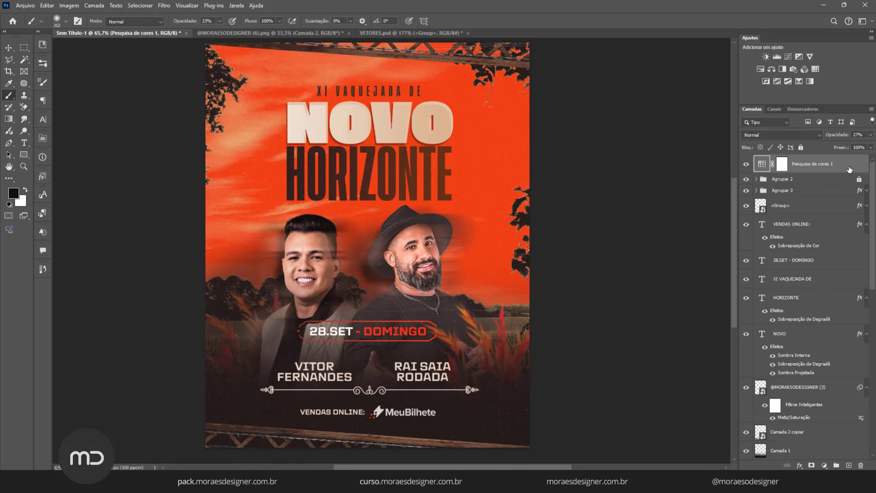
pyautogui.hotkey('ctrl', 'alt', 'shift', 'e')
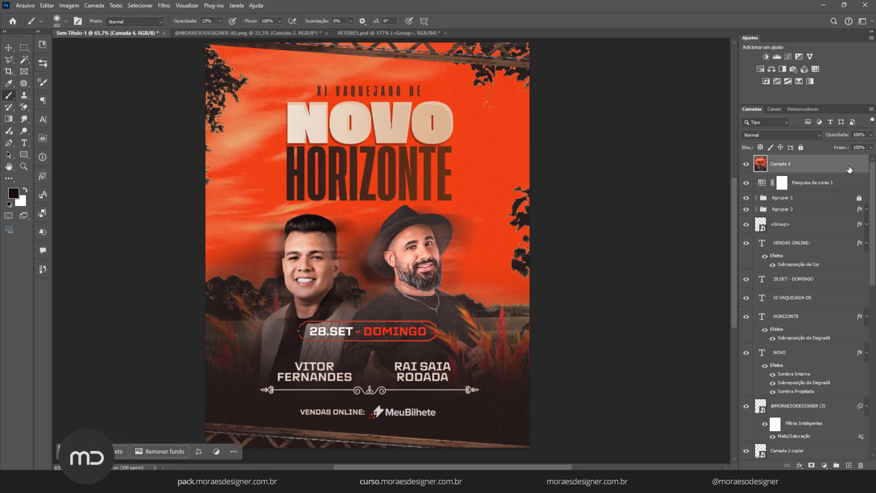
pyautogui.rightClick(850, 170)
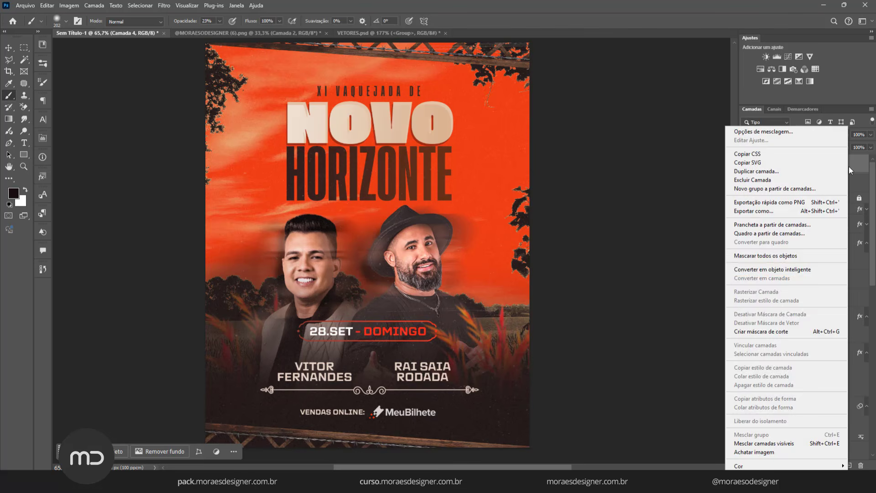
pyautogui.click(813, 269)
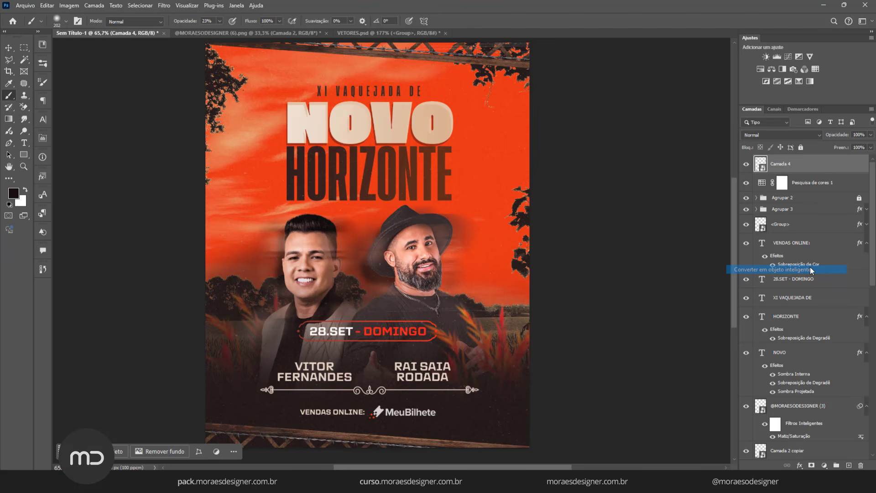
# Step: Open the Camera Raw filter on the merged smart object and raise the sharpening slightly
pyautogui.click(166, 6)
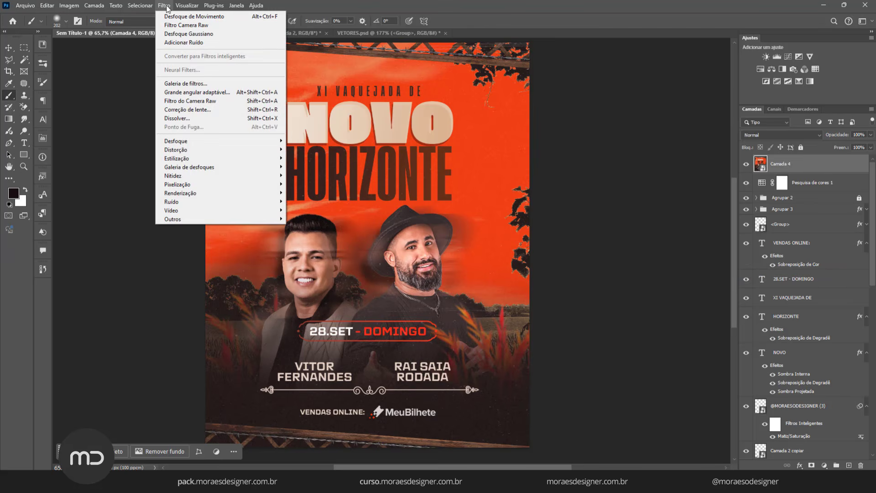
pyautogui.click(182, 101)
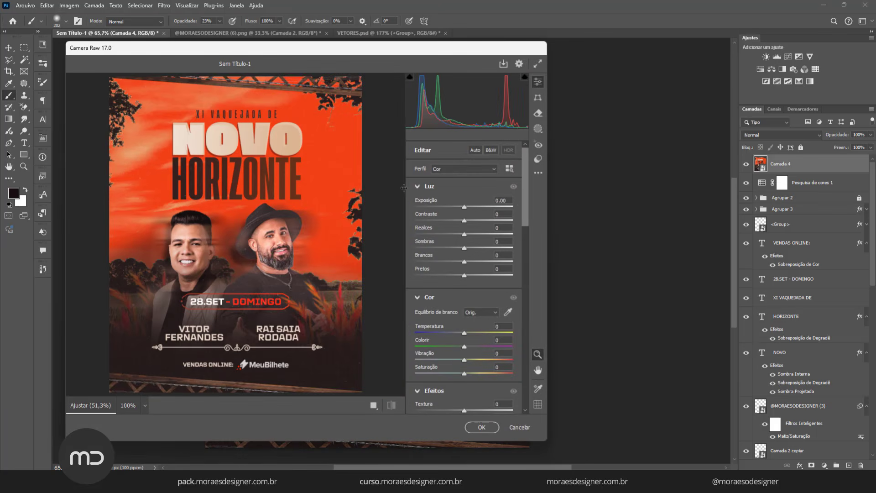
pyautogui.scroll(-15, 449, 319)
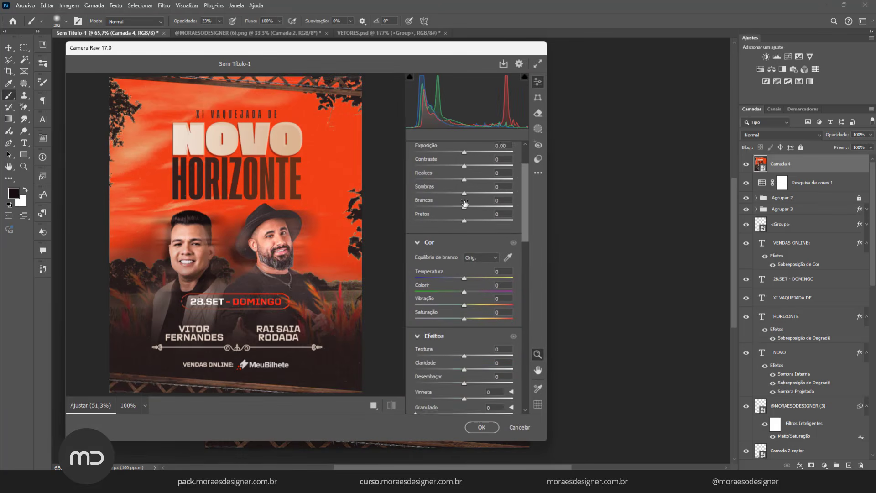
pyautogui.scroll(-3, 445, 326)
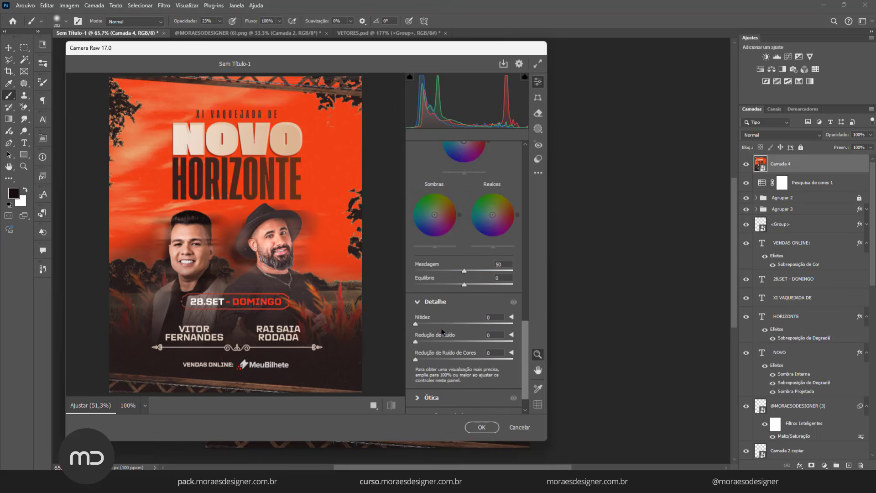
pyautogui.moveTo(424, 325); pyautogui.dragTo(422, 324)
# Step: Set the tint to +6, raise clarity slightly and add a little grain, and apply the Camera Raw filter
pyautogui.scroll(15, 422, 325)
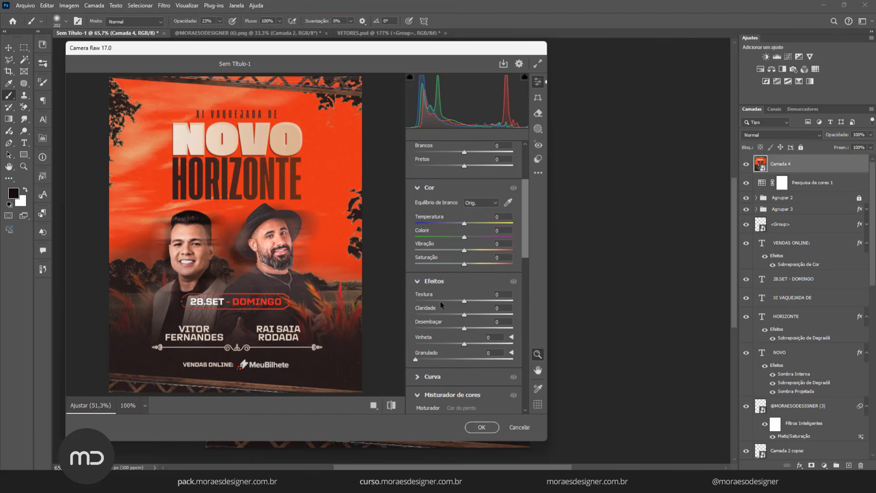
pyautogui.moveTo(465, 239); pyautogui.dragTo(468, 239)
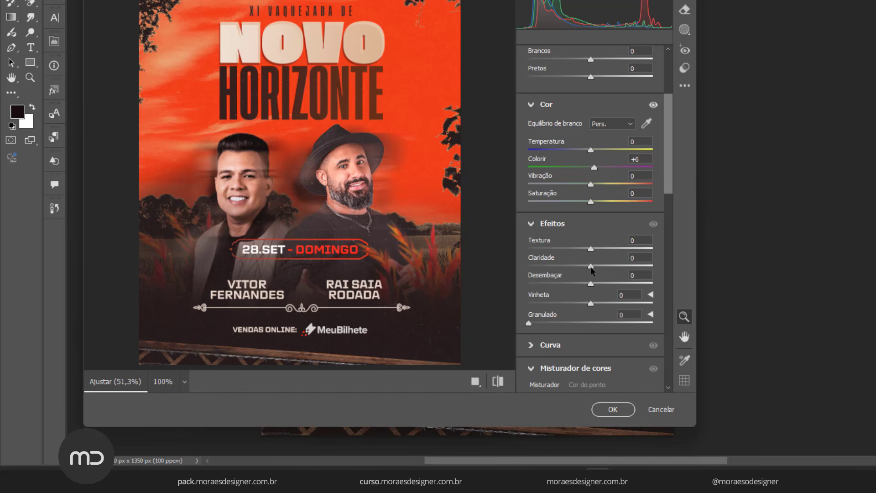
pyautogui.moveTo(591, 267); pyautogui.dragTo(595, 268)
pyautogui.moveTo(529, 323); pyautogui.dragTo(539, 325)
pyautogui.moveTo(374, 192)
pyautogui.mouseDown()
pyautogui.moveTo(393, 191)
pyautogui.moveTo(365, 192)
pyautogui.moveTo(381, 195)
pyautogui.mouseUp()
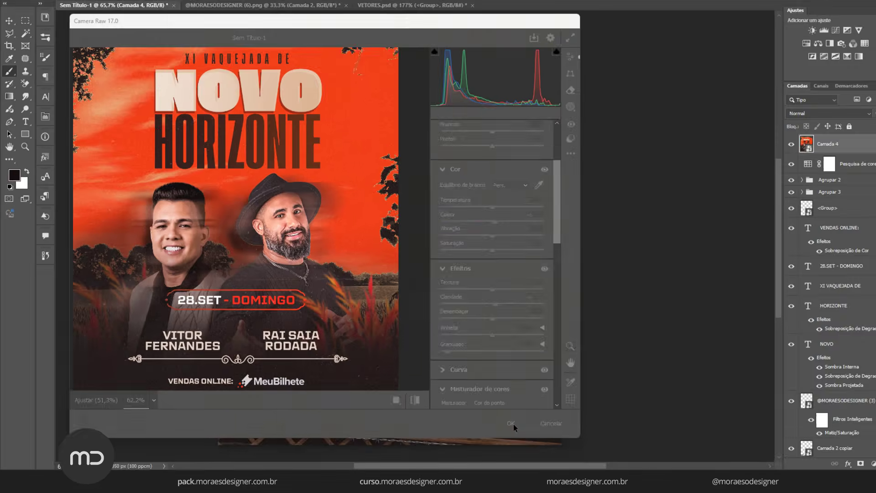
pyautogui.click(613, 409)
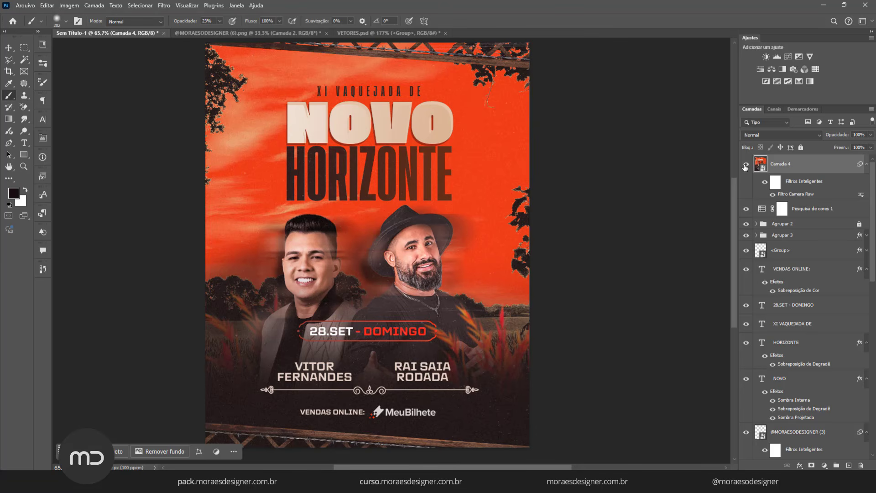
# Step: Compare the flyer with and without the filtered merged layer, leaving the layer visible and the Move tool active
pyautogui.click(746, 167)
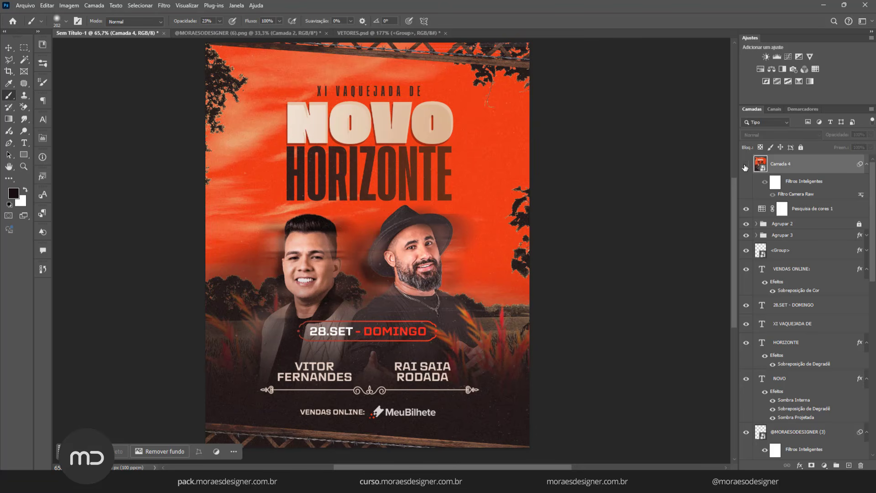
pyautogui.click(746, 167)
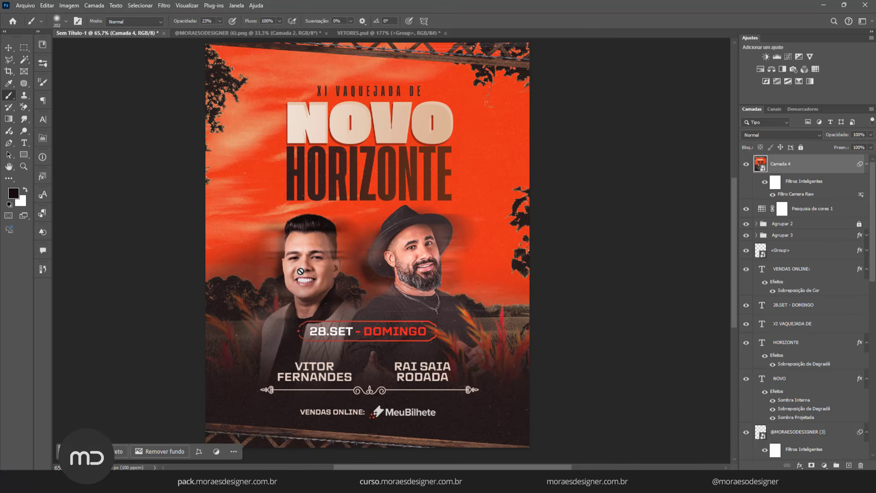
pyautogui.click(8, 47)
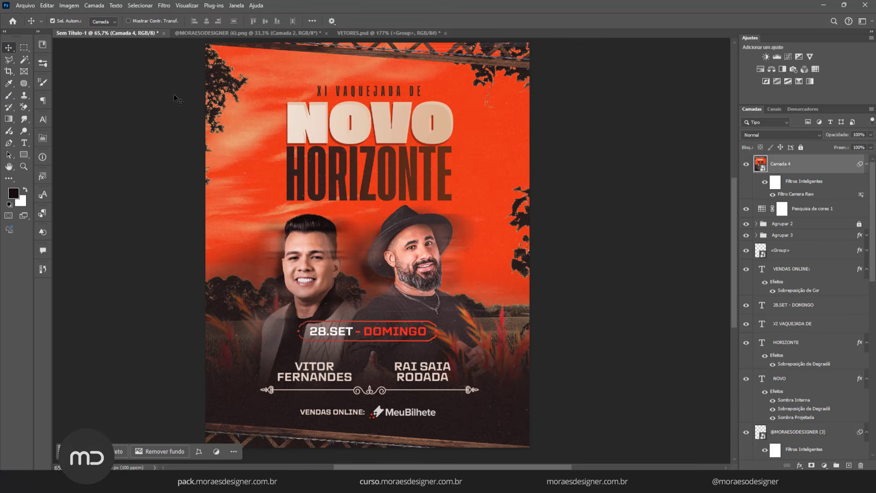